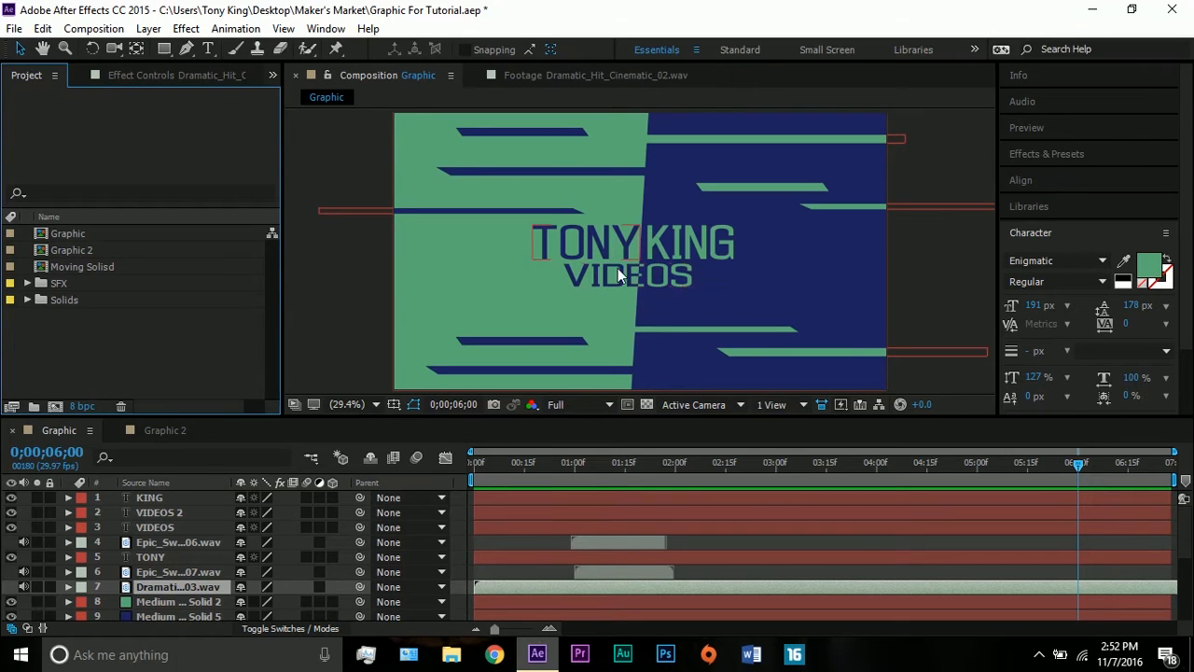
Show the Graphic 2 composition at about 3;15 so the TONY KING reference graphic appears.
{"action": "left_click", "coordinate": [157, 430]}
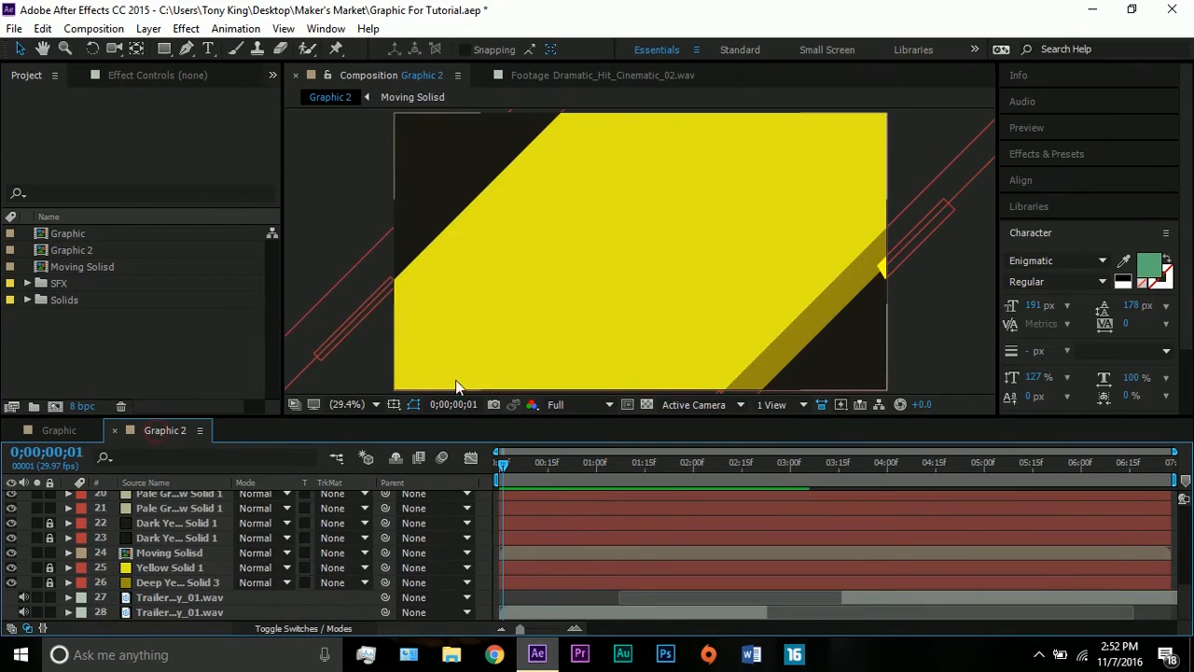
{"action": "left_click_drag", "start_coordinate": [737, 463], "coordinate": [838, 468]}
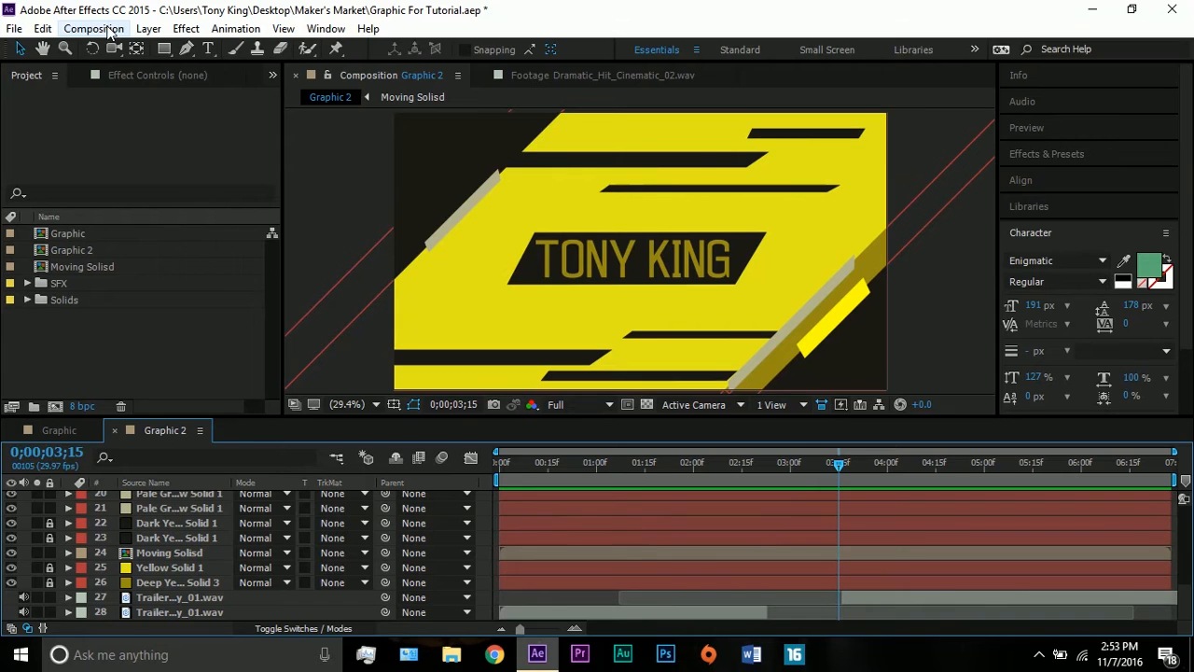
{"action": "left_click", "coordinate": [77, 284]}
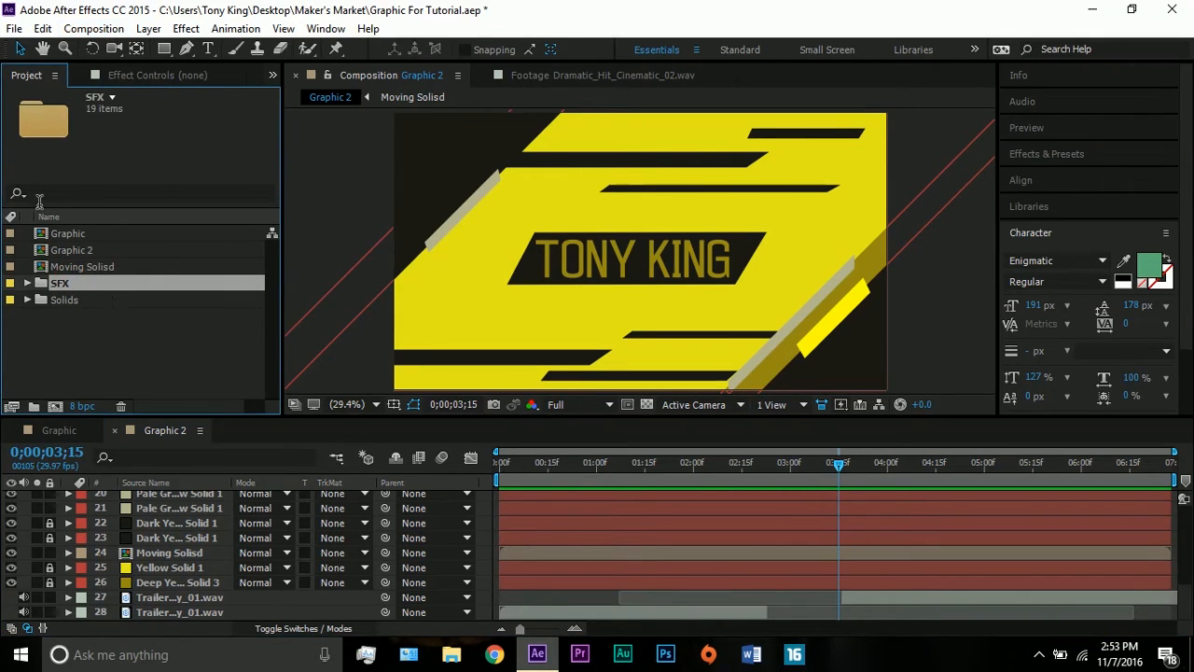
Create a 1920×1080 composition named 'Graphic Tutorial' with the frame aspect ratio locked.
{"action": "left_click", "coordinate": [93, 312]}
{"action": "left_click", "coordinate": [95, 28]}
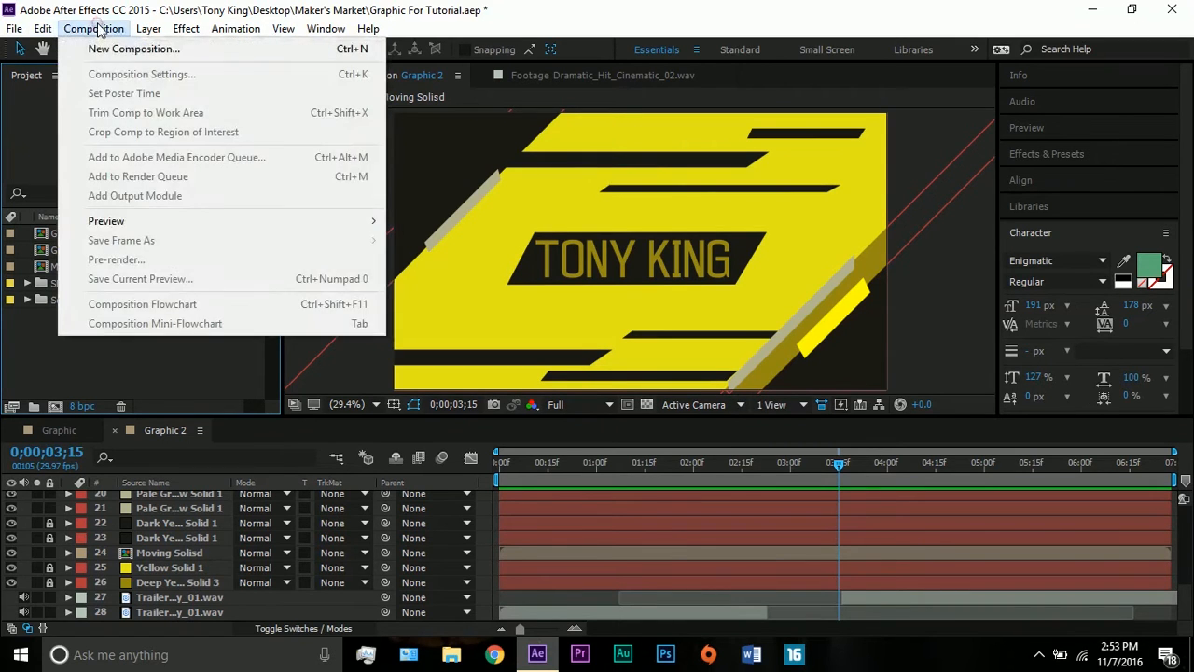
{"action": "left_click", "coordinate": [108, 48]}
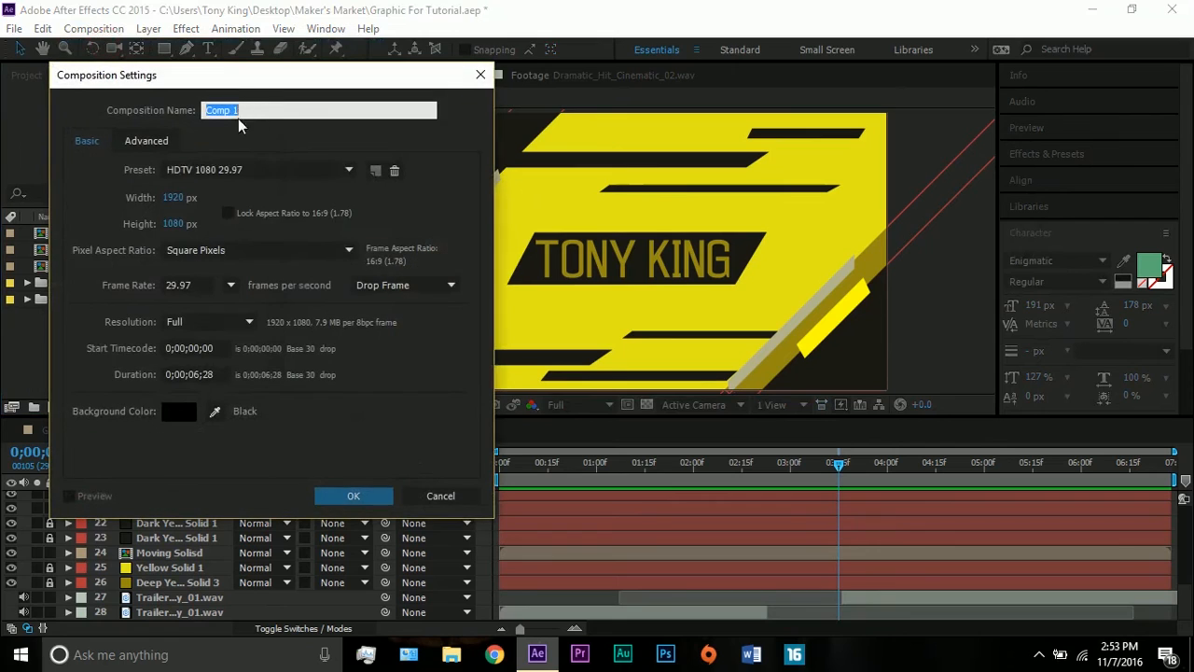
{"action": "left_click", "coordinate": [260, 107]}
{"action": "left_click_drag", "start_coordinate": [275, 109], "coordinate": [176, 109]}
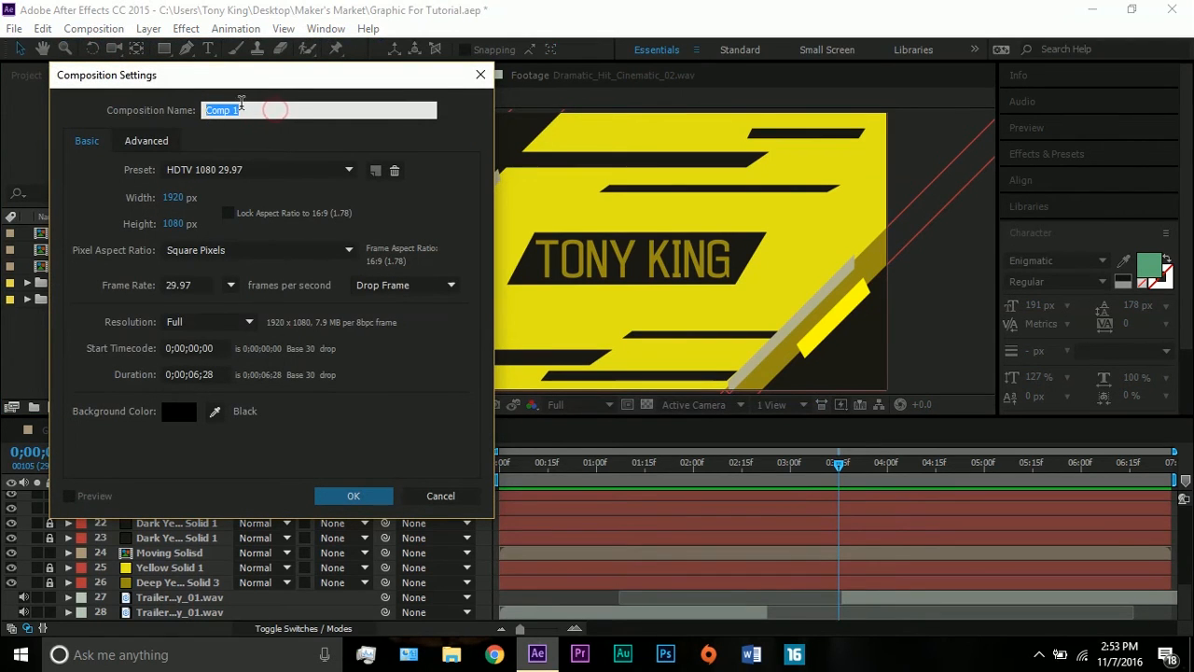
{"action": "type", "text": "Graphic Tutoria"}
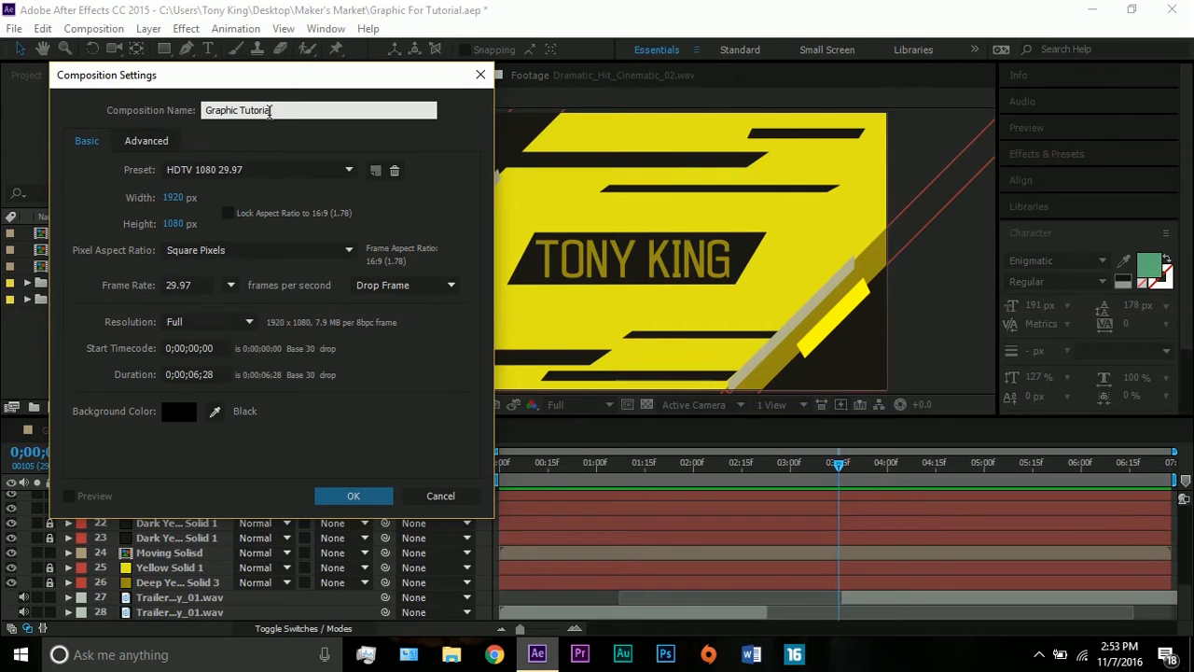
{"action": "type", "text": "l"}
{"action": "left_click", "coordinate": [227, 213]}
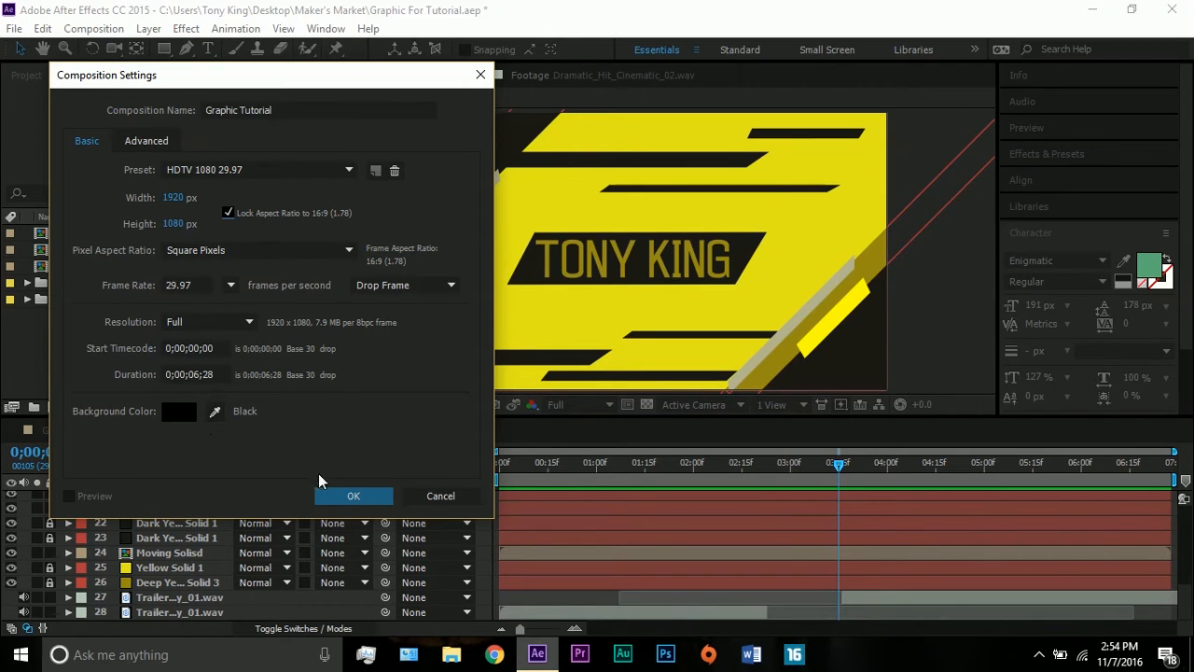
{"action": "left_click", "coordinate": [350, 498]}
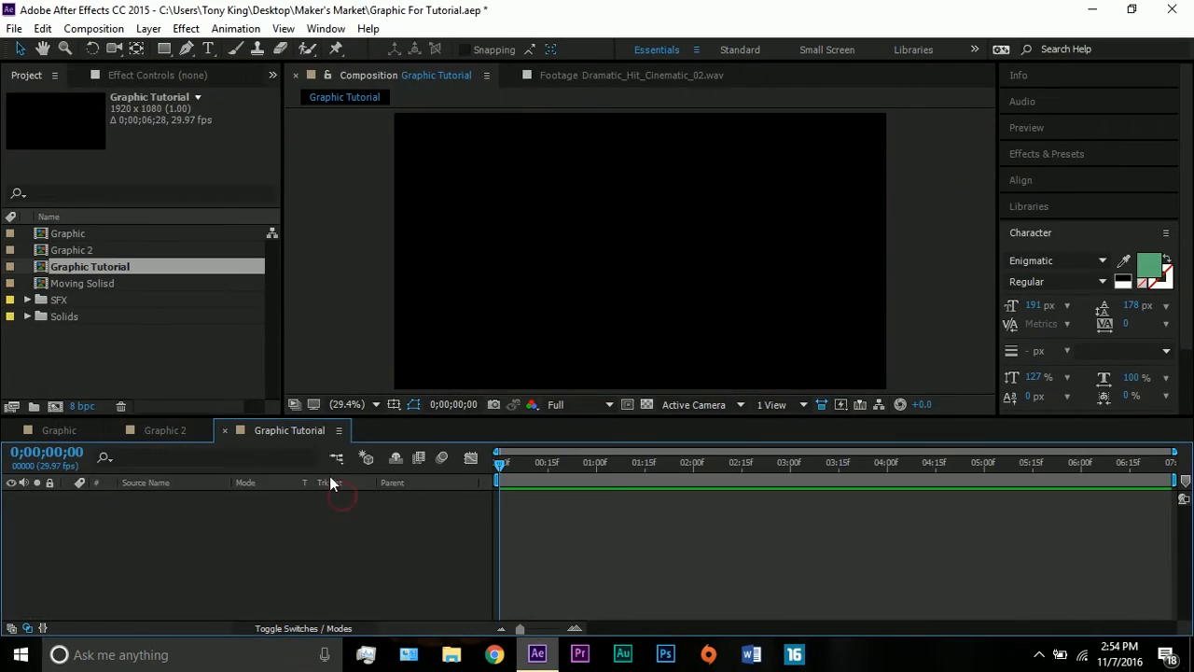
Add a new deep yellow BFBF19 solid layer to the composition.
{"action": "left_click", "coordinate": [156, 31]}
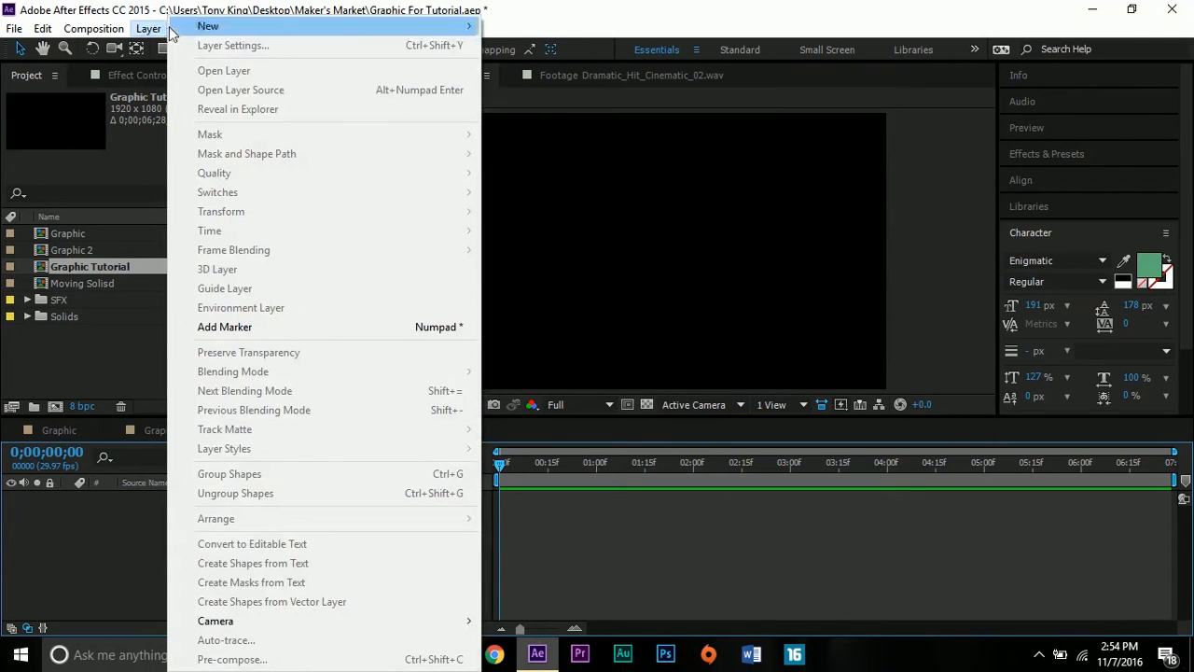
{"action": "mouse_move", "coordinate": [187, 26]}
{"action": "left_click", "coordinate": [595, 42]}
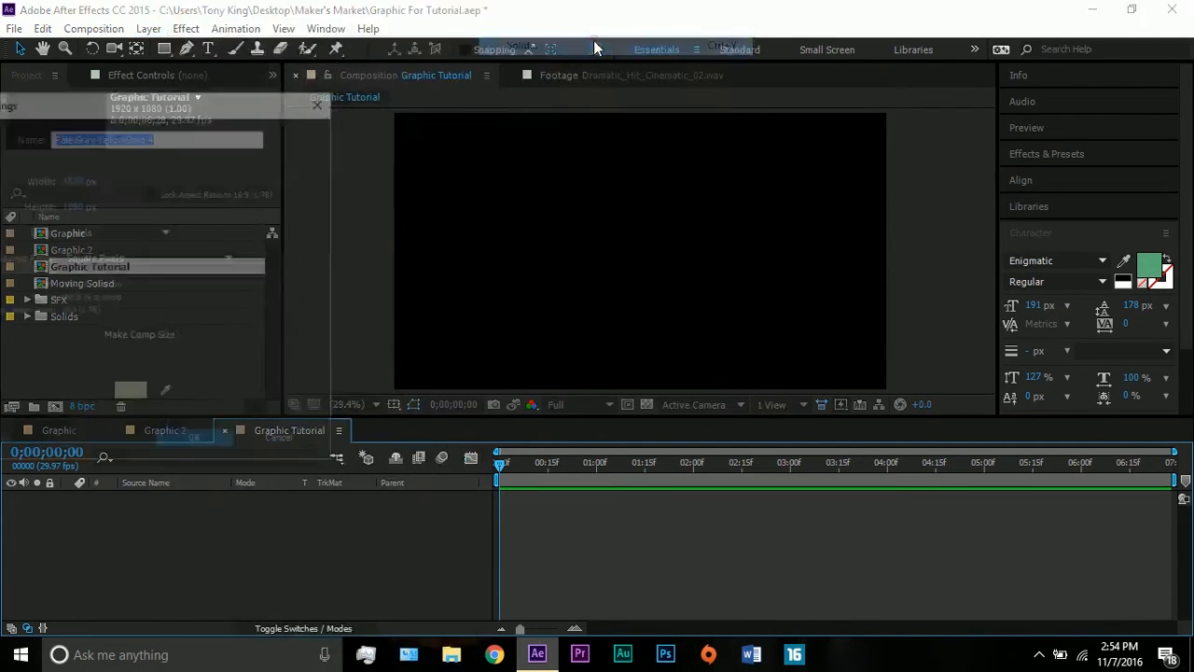
{"action": "left_click", "coordinate": [130, 392]}
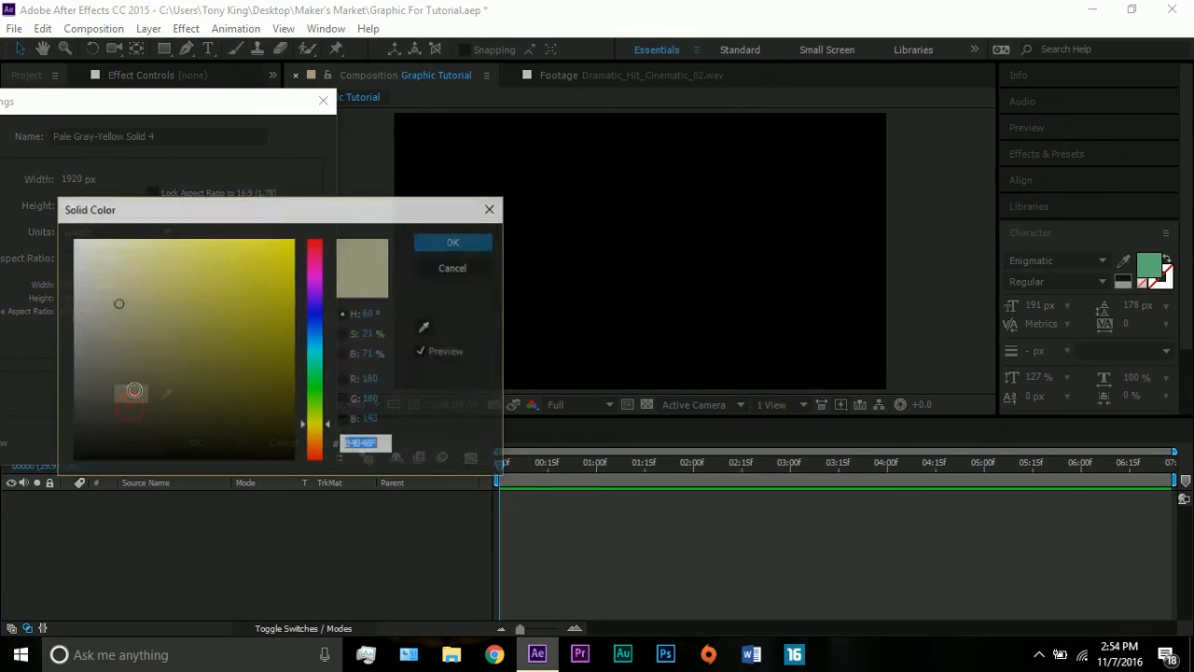
{"action": "left_click_drag", "start_coordinate": [240, 255], "coordinate": [265, 294]}
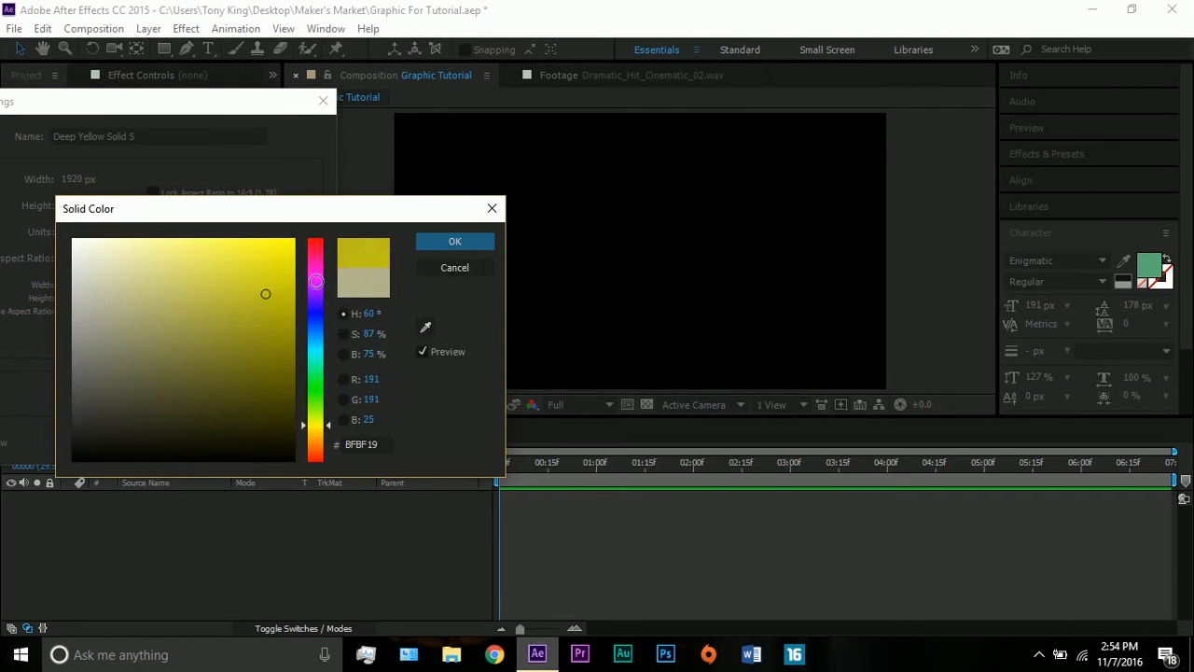
{"action": "left_click", "coordinate": [455, 241]}
{"action": "left_click", "coordinate": [220, 443]}
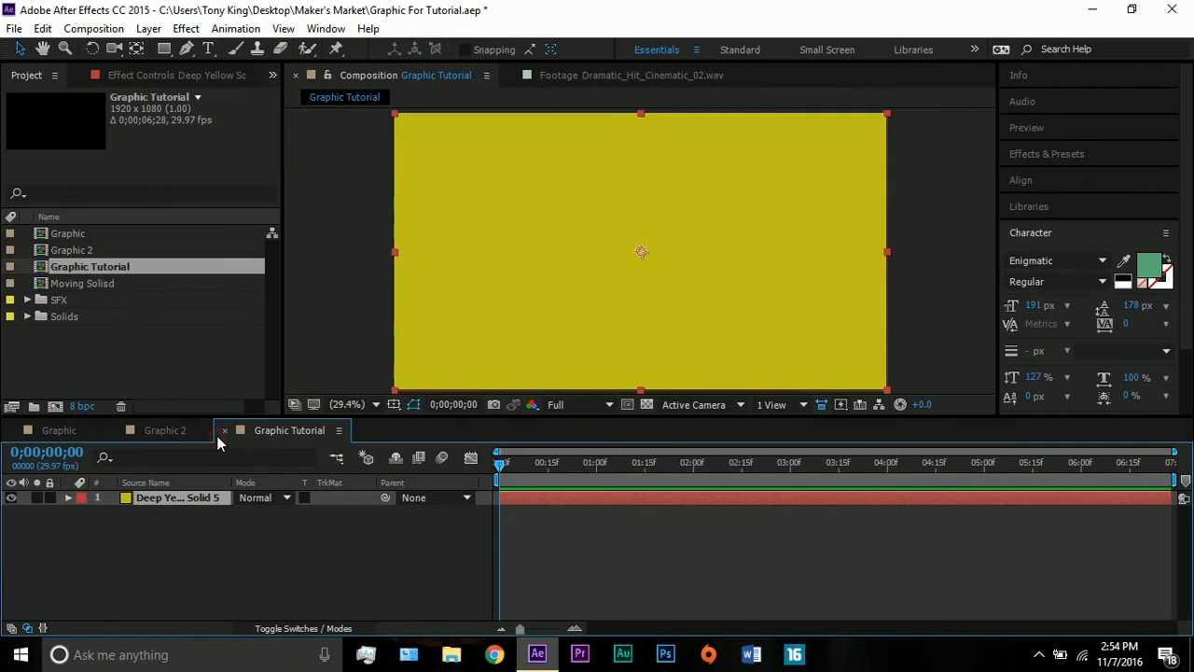
Compare against the Graphic 2 reference, then lock the yellow background layer.
{"action": "left_click", "coordinate": [161, 429]}
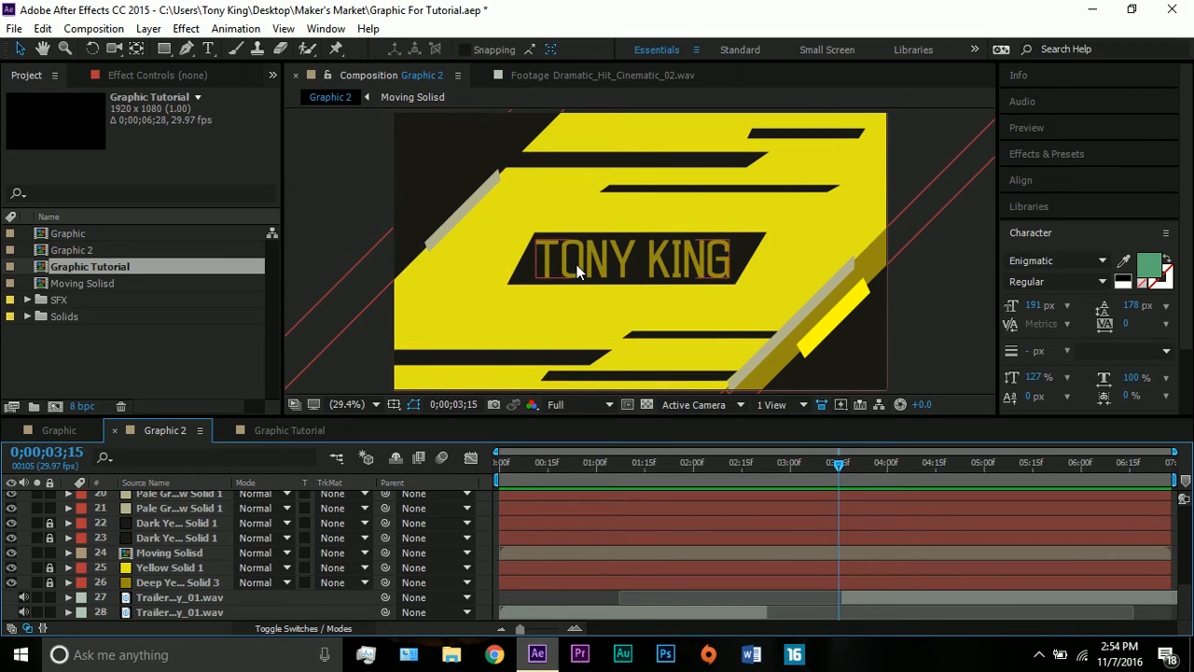
{"action": "left_click", "coordinate": [264, 431]}
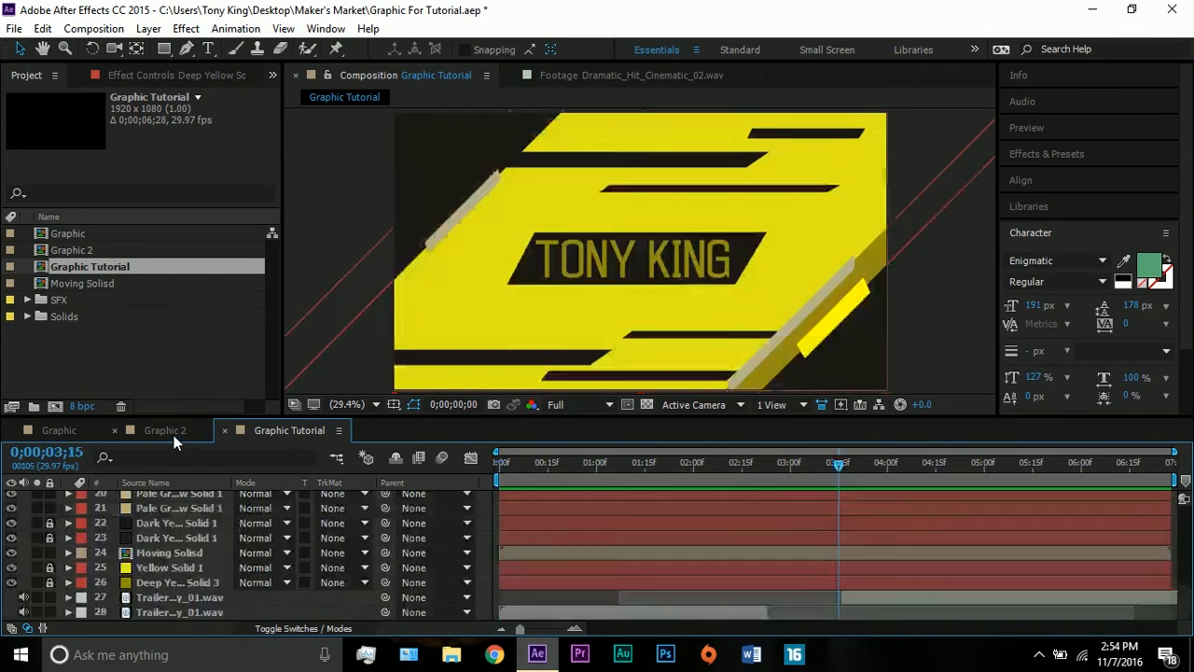
{"action": "left_click", "coordinate": [173, 431]}
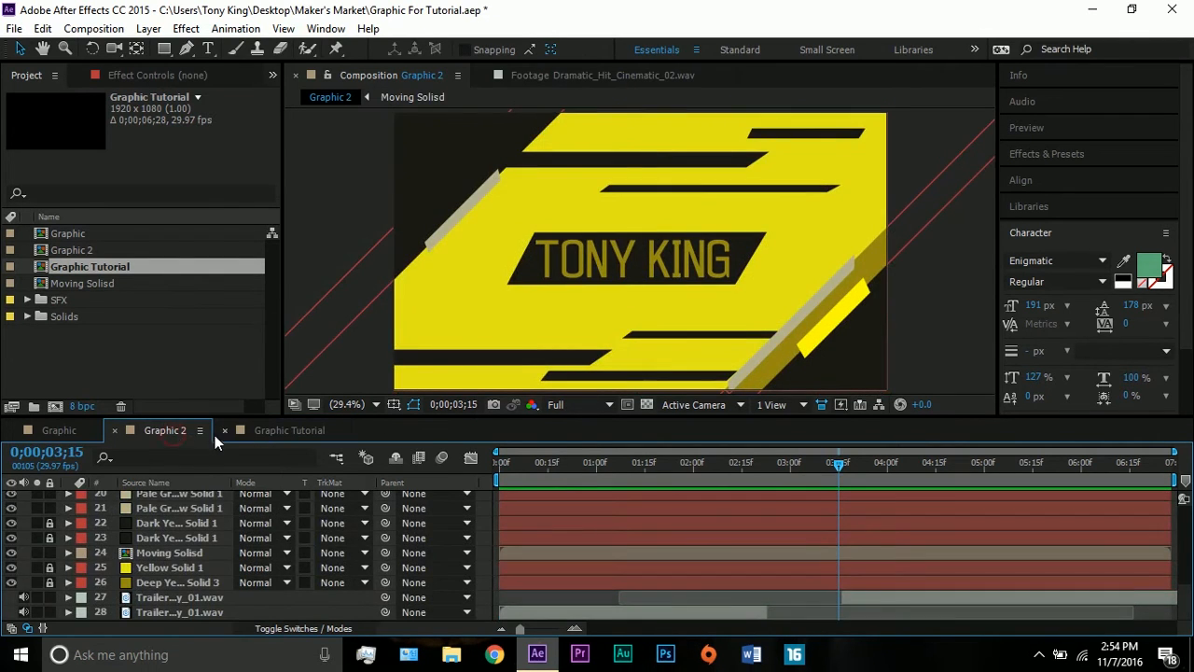
{"action": "left_click", "coordinate": [280, 430]}
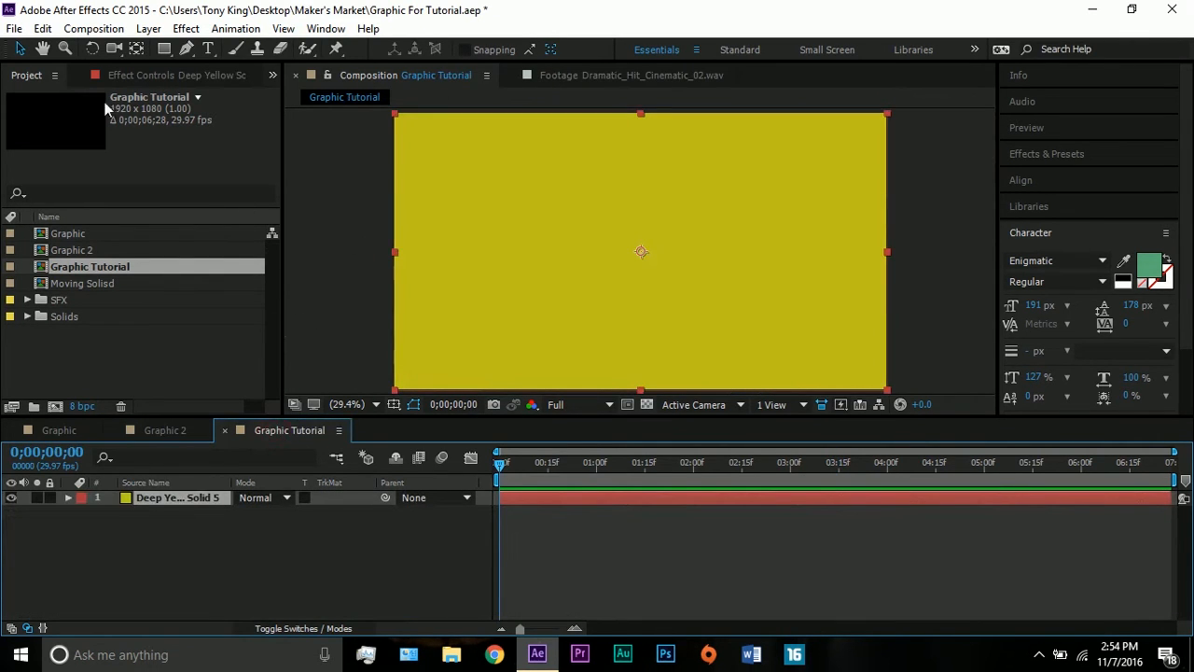
{"action": "left_click", "coordinate": [49, 497]}
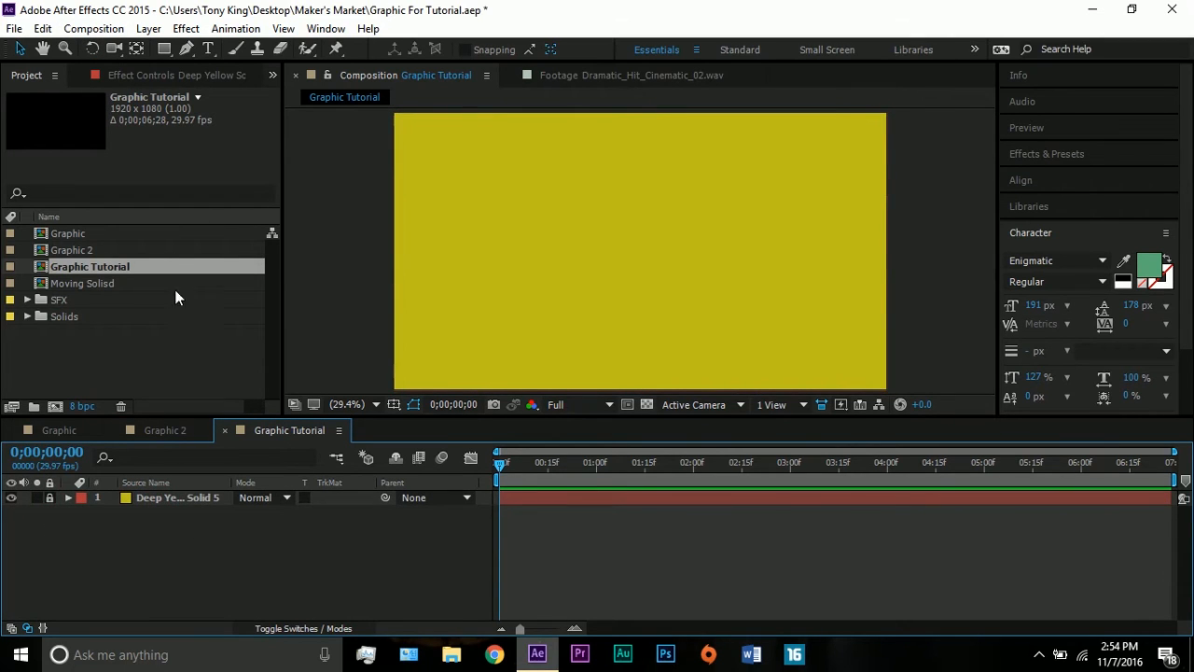
Add a new near-black Dark Yellow solid layer.
{"action": "left_click", "coordinate": [151, 29]}
{"action": "mouse_move", "coordinate": [224, 26]}
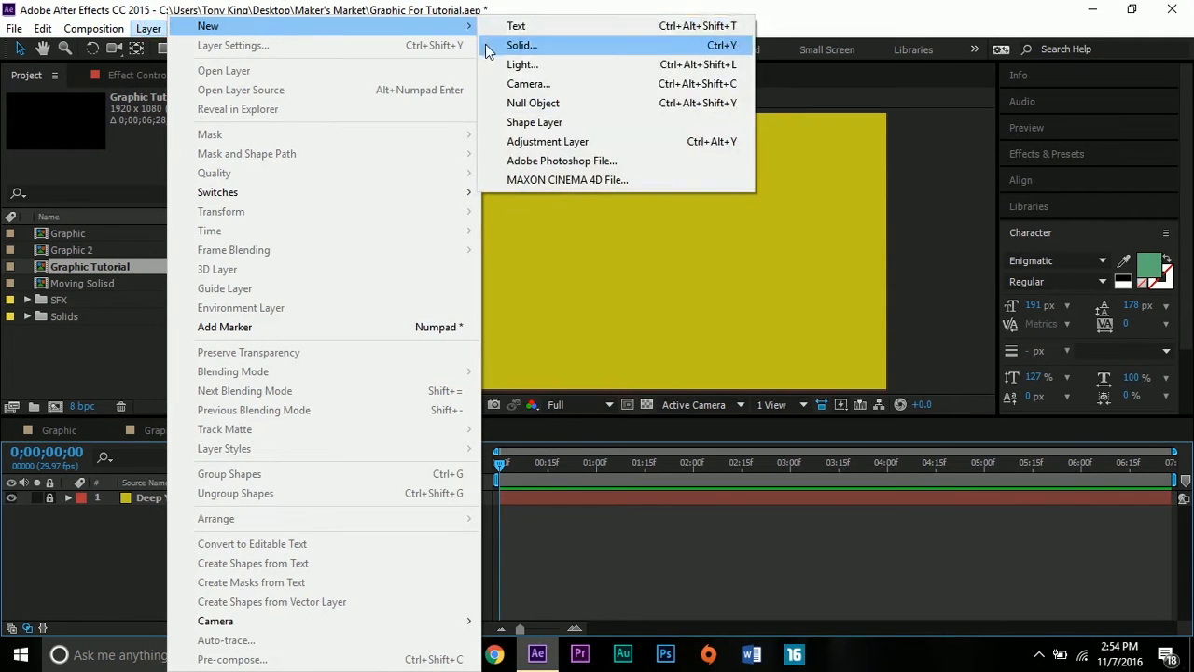
{"action": "left_click", "coordinate": [522, 46]}
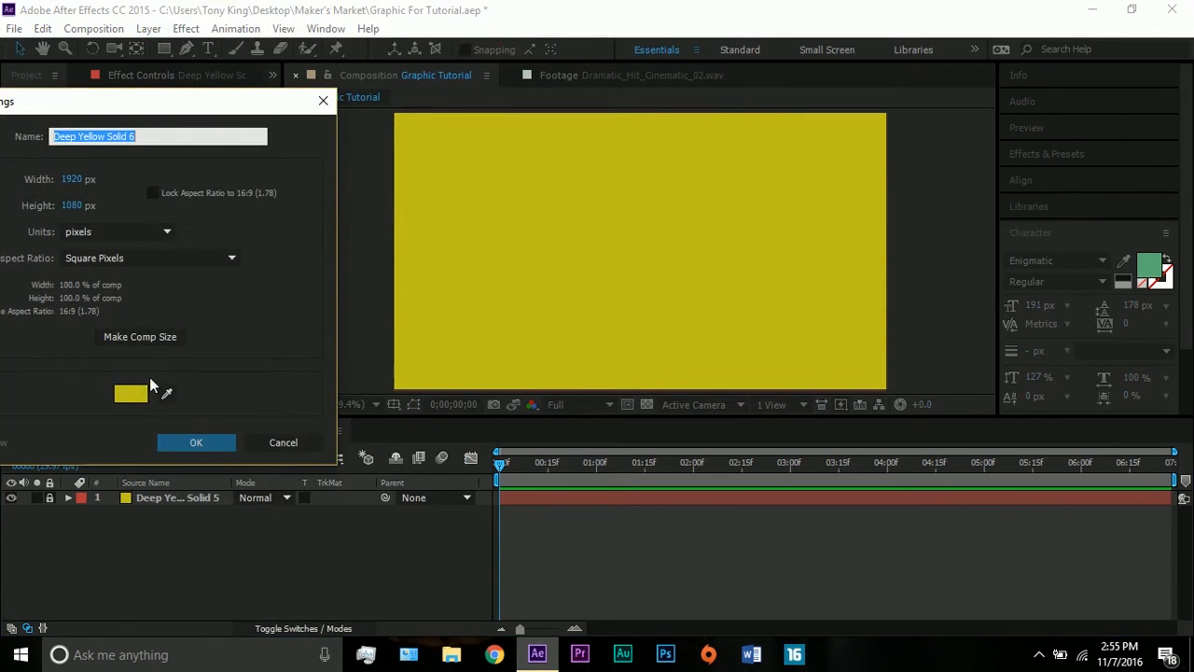
{"action": "left_click", "coordinate": [146, 387]}
{"action": "mouse_move", "coordinate": [128, 399]}
{"action": "left_mouse_down"}
{"action": "mouse_move", "coordinate": [115, 421]}
{"action": "mouse_move", "coordinate": [124, 434]}
{"action": "mouse_move", "coordinate": [94, 436]}
{"action": "left_mouse_up"}
{"action": "left_click", "coordinate": [440, 242]}
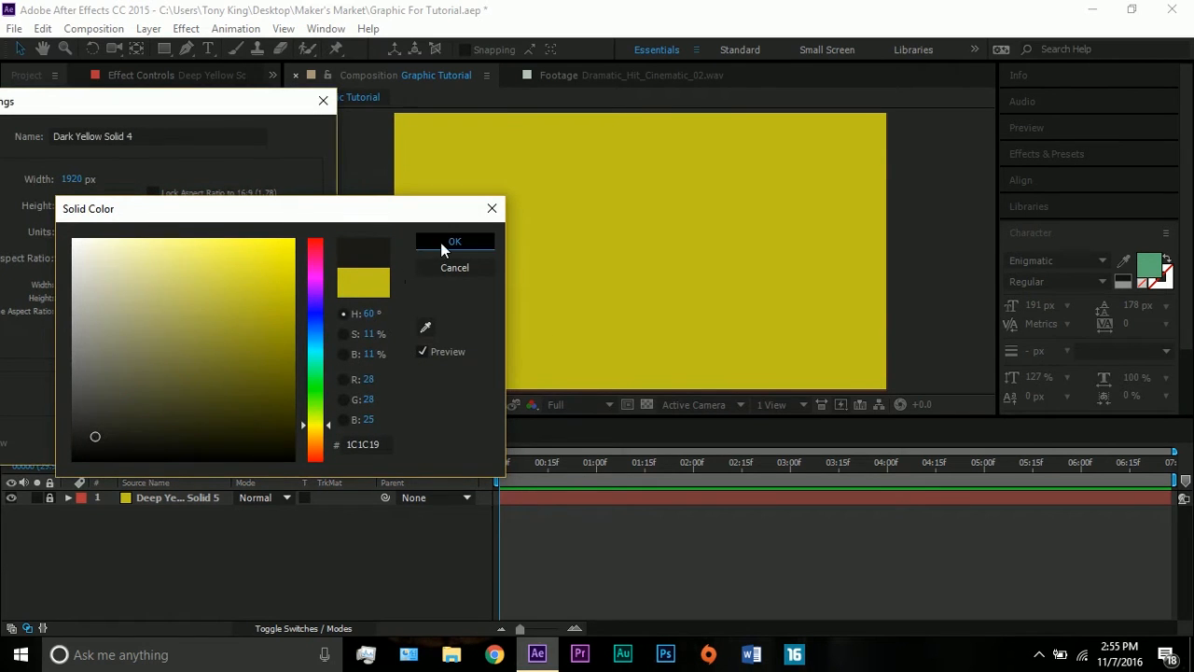
{"action": "left_click_drag", "start_coordinate": [141, 101], "coordinate": [254, 76]}
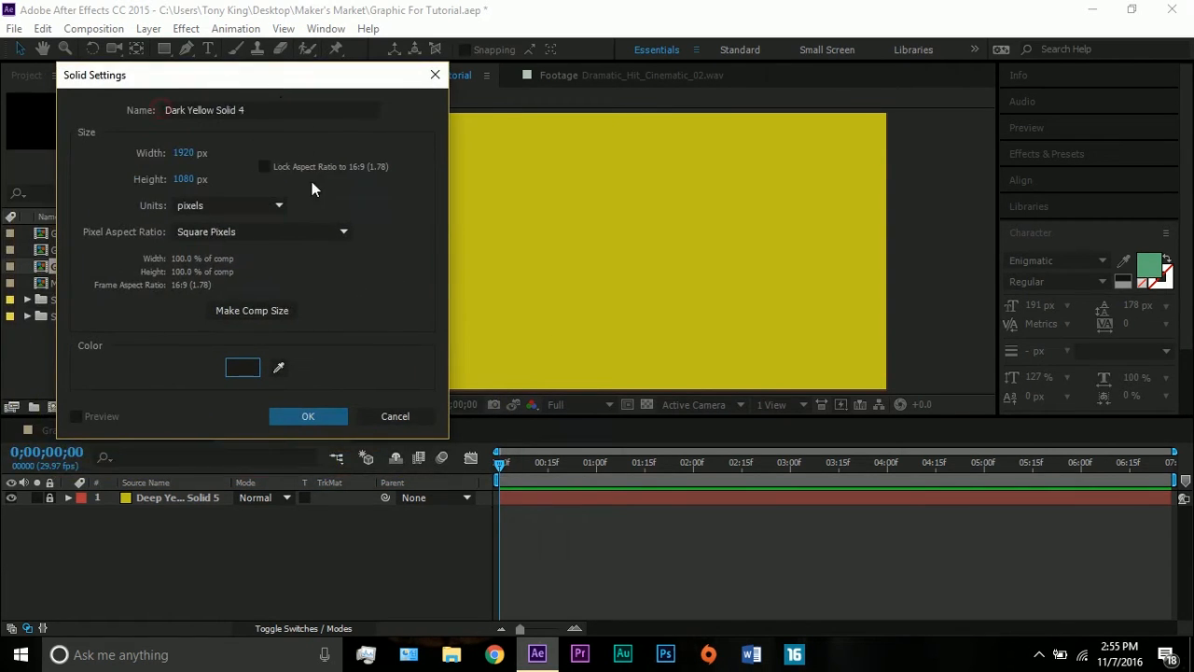
{"action": "left_click", "coordinate": [298, 419]}
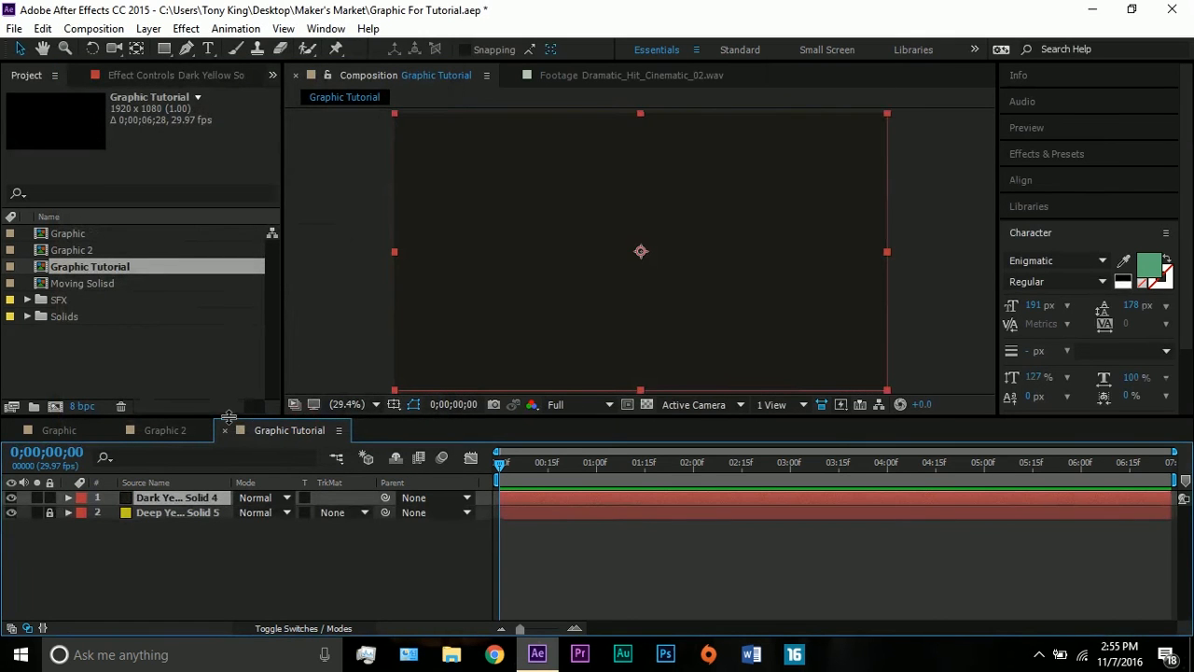
Rotate the dark solid to -45° and move it to the lower-right corner.
{"action": "key", "text": "r"}
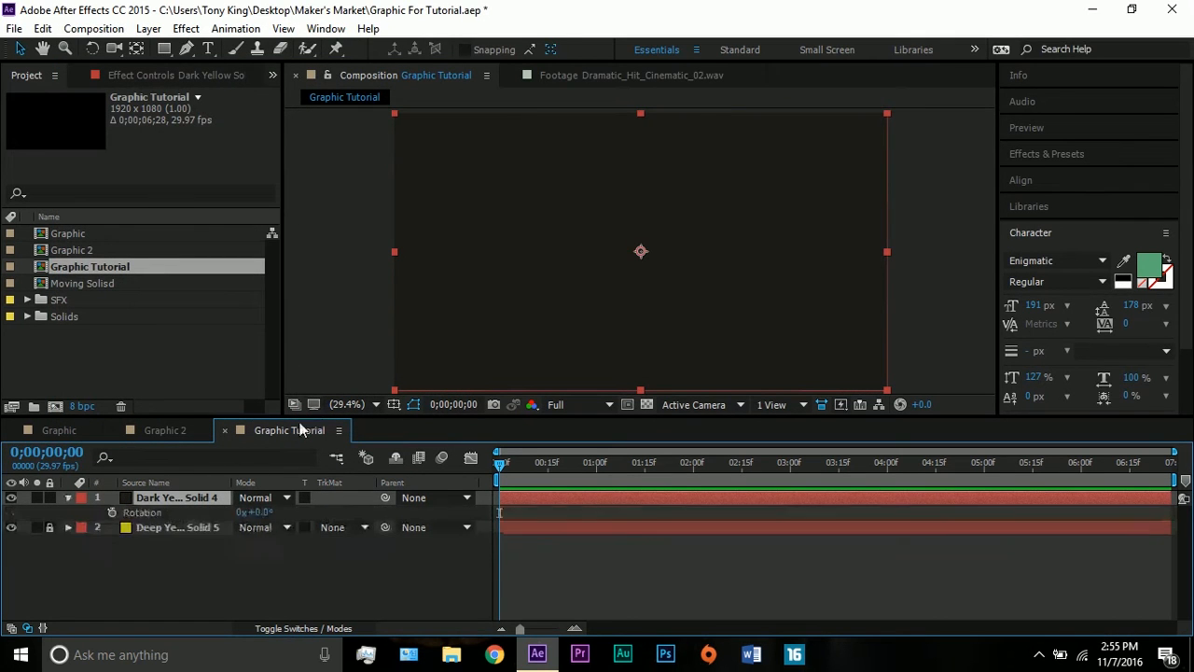
{"action": "left_click", "coordinate": [254, 512]}
{"action": "type", "text": "-45"}
{"action": "key", "text": "Return"}
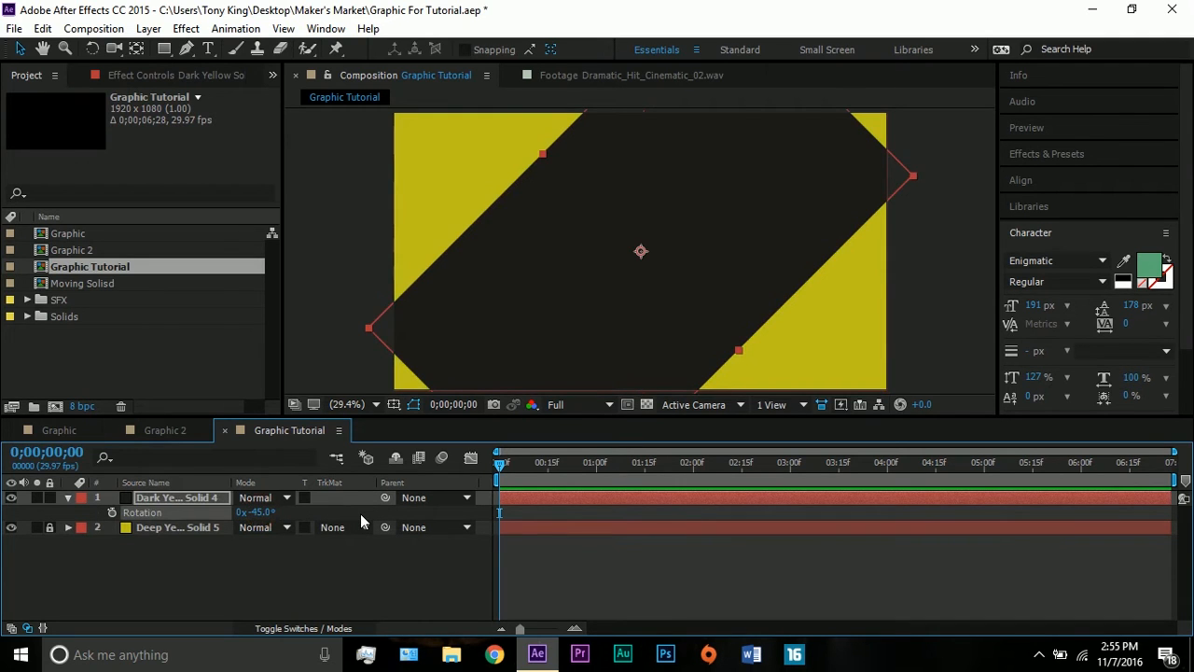
{"action": "mouse_move", "coordinate": [538, 259]}
{"action": "left_mouse_down"}
{"action": "mouse_move", "coordinate": [653, 323]}
{"action": "mouse_move", "coordinate": [840, 382]}
{"action": "mouse_move", "coordinate": [804, 401]}
{"action": "mouse_move", "coordinate": [808, 429]}
{"action": "left_mouse_up"}
{"action": "mouse_move", "coordinate": [806, 426]}
{"action": "left_mouse_down"}
{"action": "mouse_move", "coordinate": [810, 438]}
{"action": "mouse_move", "coordinate": [805, 429]}
{"action": "left_mouse_up"}
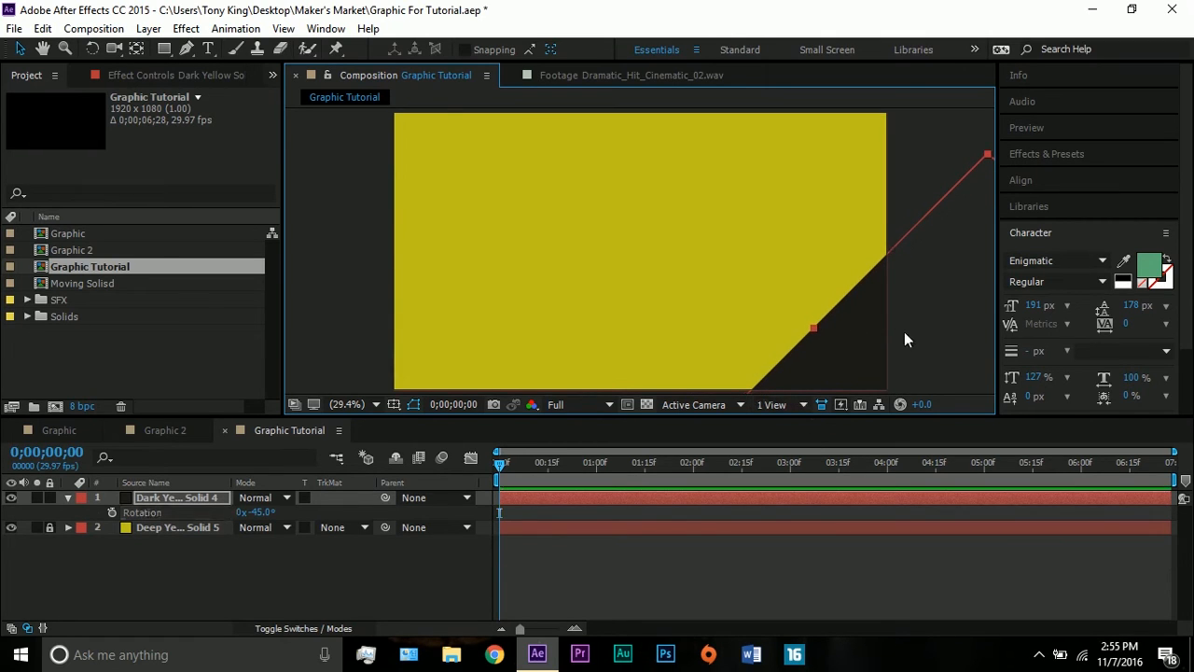
Duplicate the rotated dark solid and position the copy at the top-left corner.
{"action": "left_click", "coordinate": [214, 497]}
{"action": "key", "text": "ctrl+d"}
{"action": "left_click", "coordinate": [832, 363]}
{"action": "left_click_drag", "start_coordinate": [833, 363], "coordinate": [494, 287]}
{"action": "left_click_drag", "start_coordinate": [311, 85], "coordinate": [316, 71]}
{"action": "left_click_drag", "start_coordinate": [327, 228], "coordinate": [329, 190]}
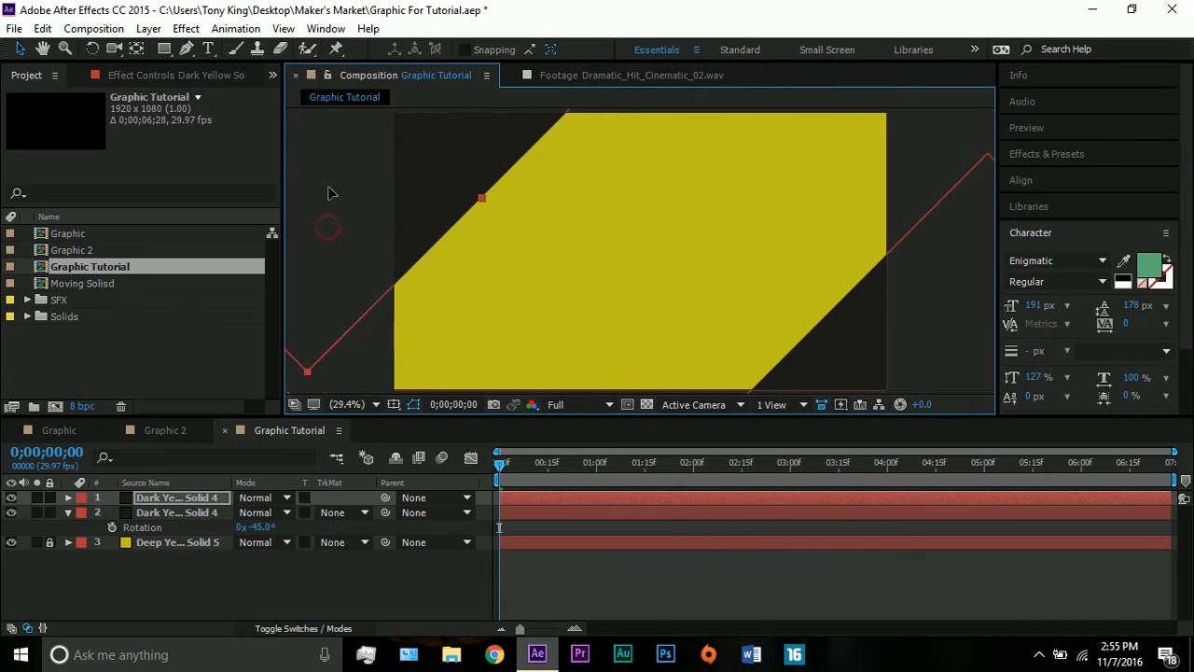
Check against Graphic 2, collapse the rotation properties, and lock both dark corner solids.
{"action": "left_click", "coordinate": [160, 429]}
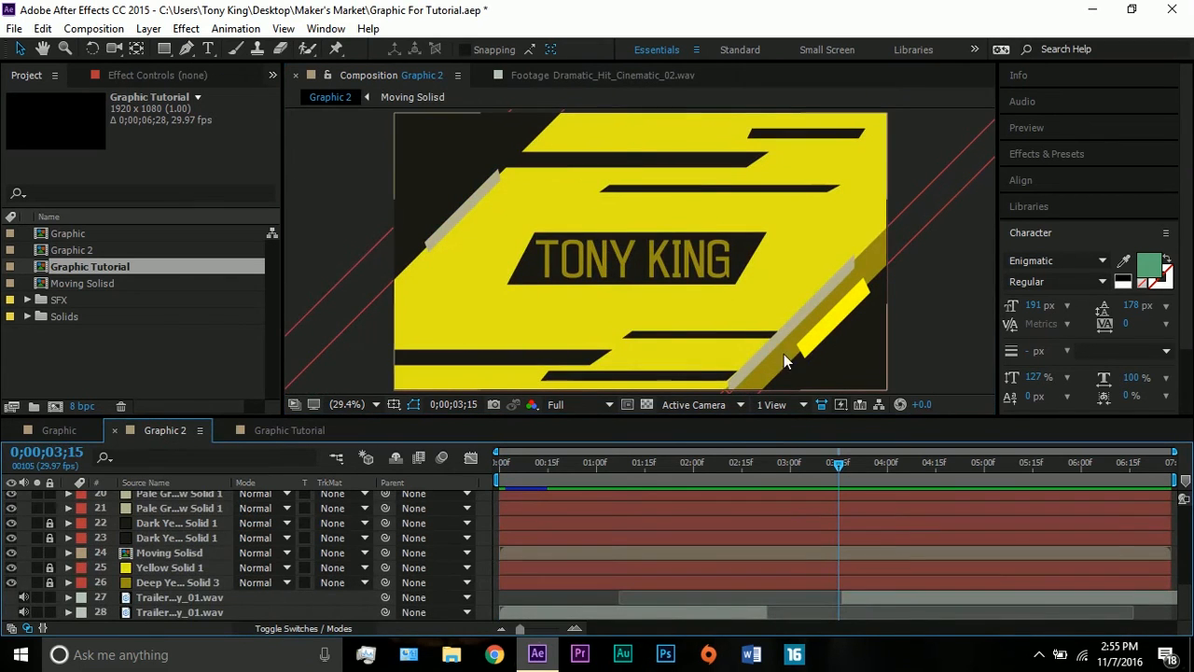
{"action": "left_click", "coordinate": [290, 426]}
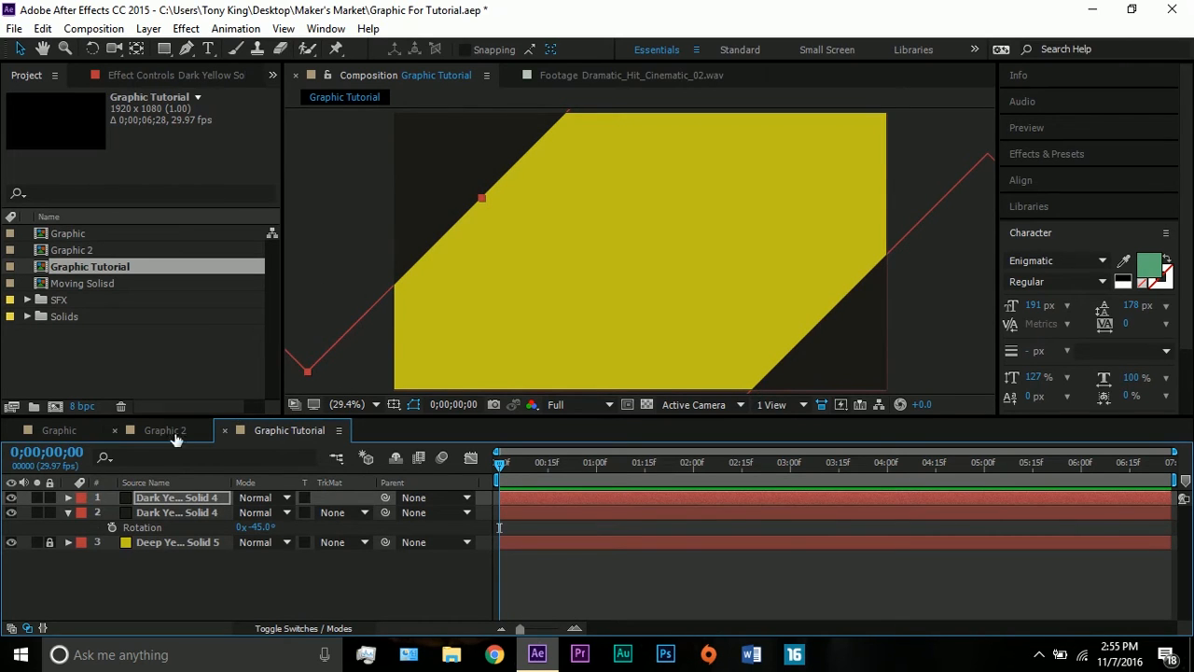
{"action": "left_click", "coordinate": [68, 513]}
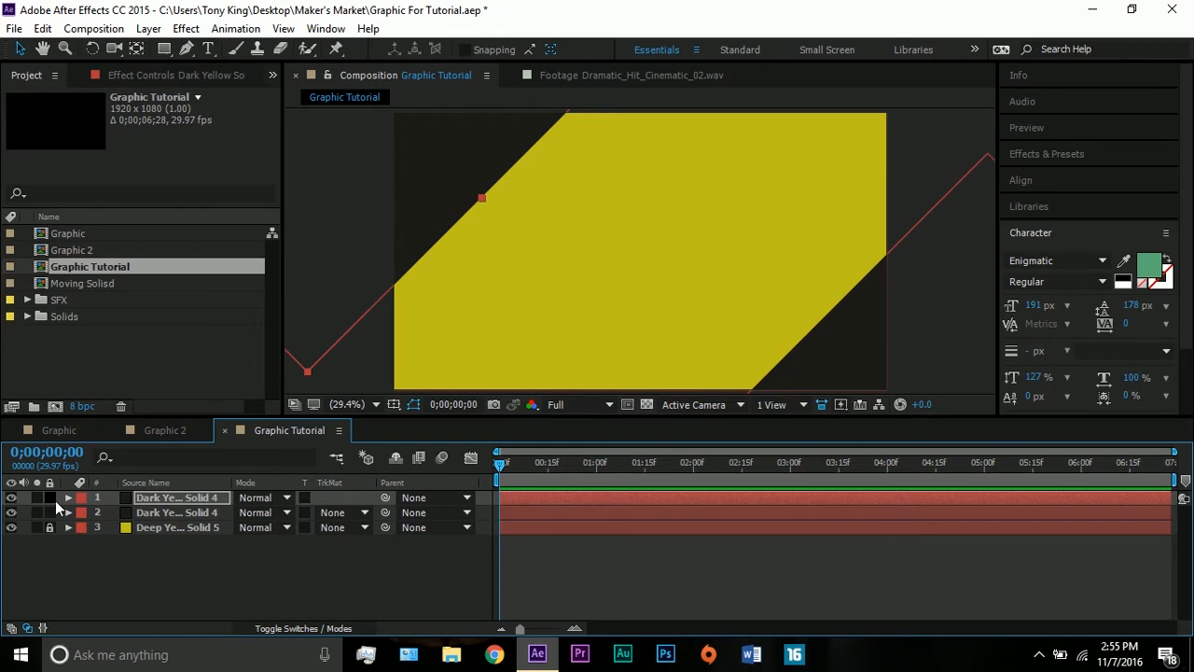
{"action": "left_click", "coordinate": [54, 500]}
{"action": "left_click", "coordinate": [47, 512]}
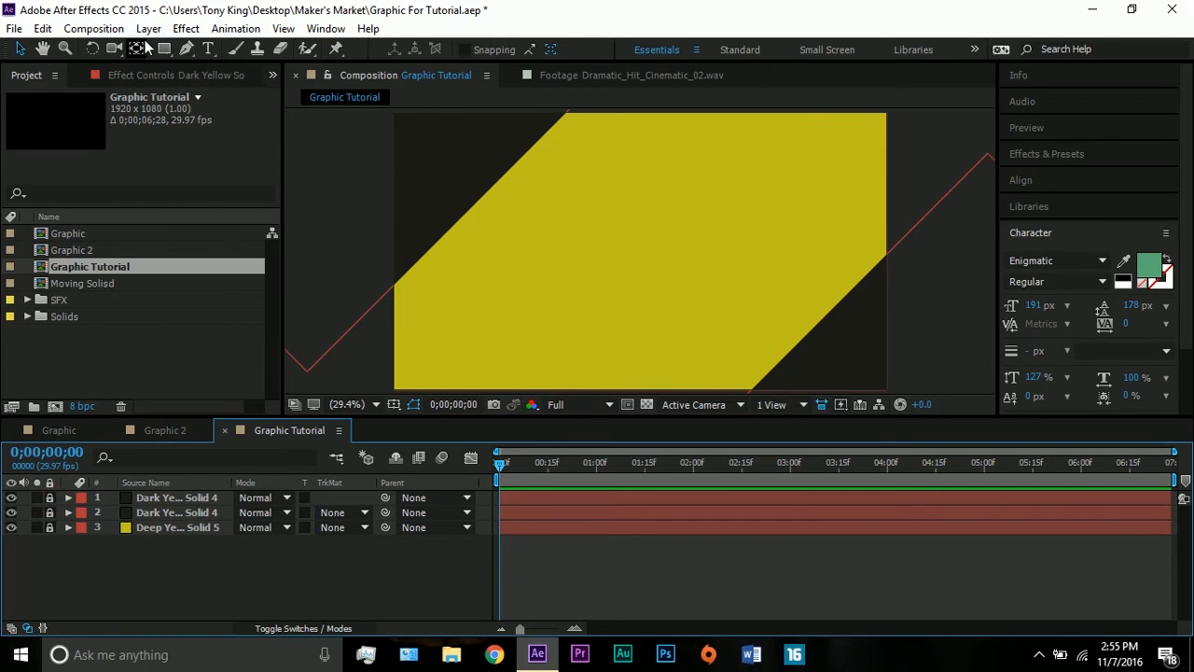
{"action": "left_click", "coordinate": [49, 501]}
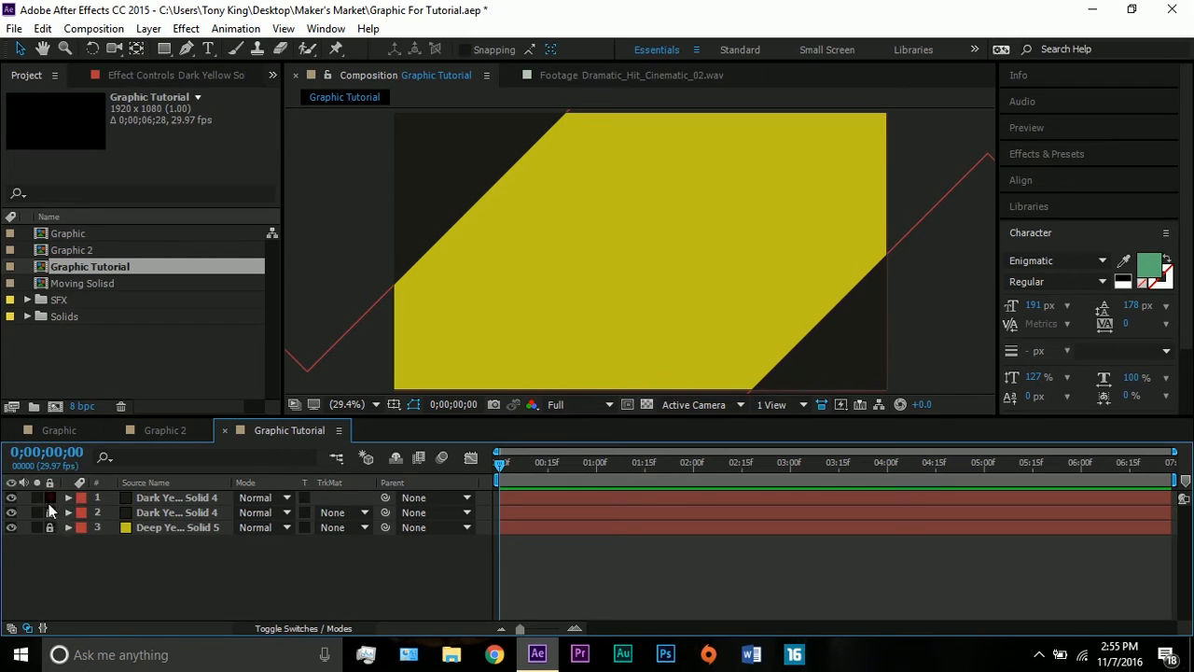
{"action": "left_click", "coordinate": [192, 497]}
{"action": "key", "text": "r"}
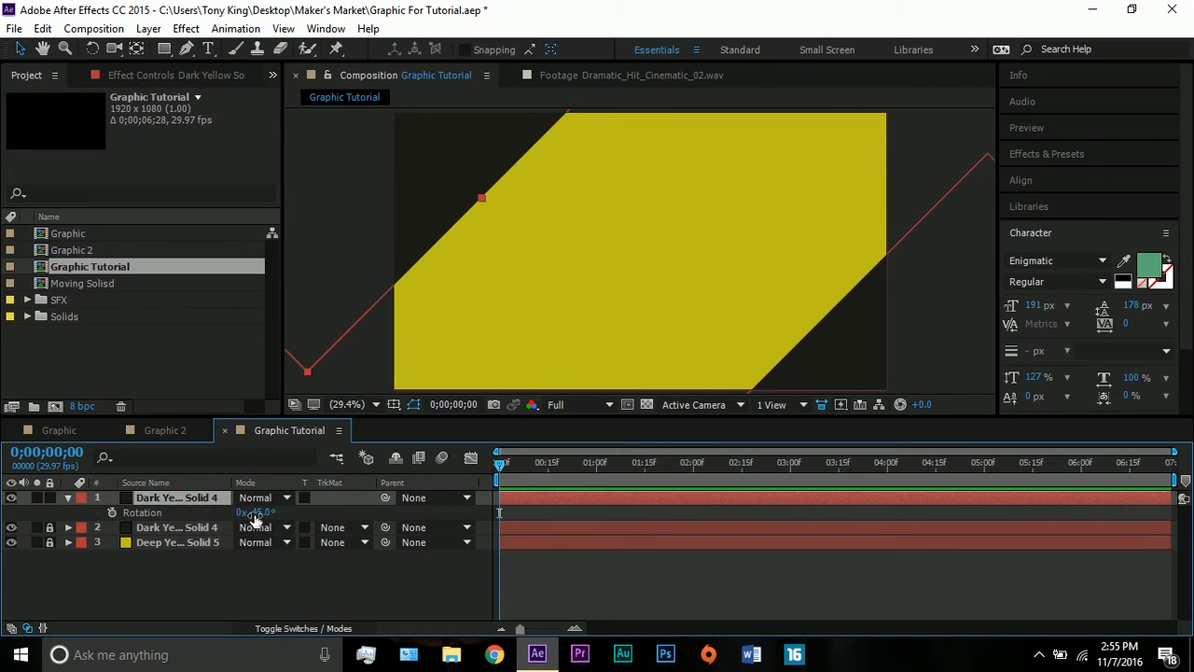
{"action": "left_click", "coordinate": [50, 497]}
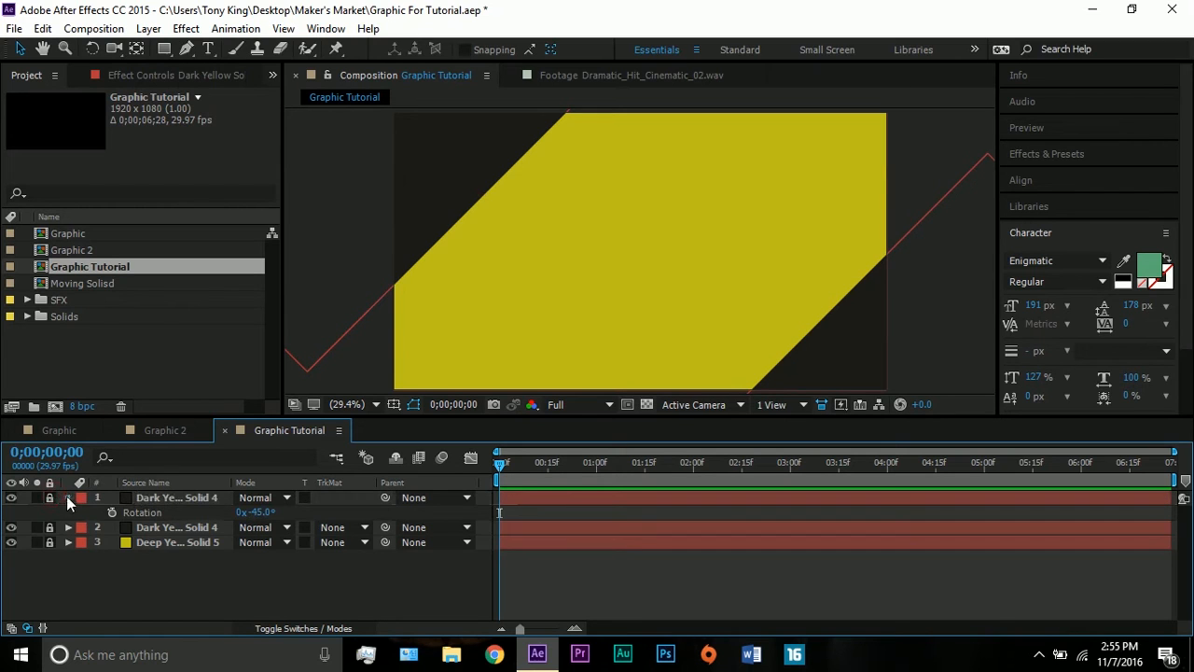
{"action": "left_click", "coordinate": [66, 496]}
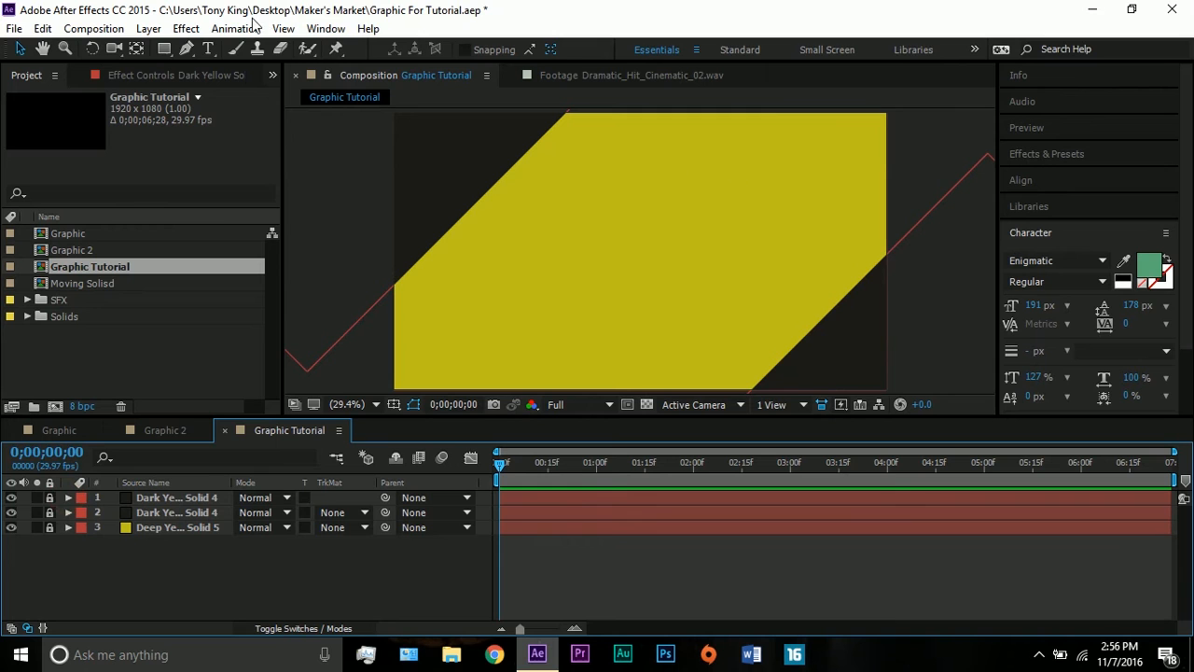
Add a new pure yellow FFFF00 solid layer.
{"action": "left_click", "coordinate": [148, 28]}
{"action": "mouse_move", "coordinate": [205, 29]}
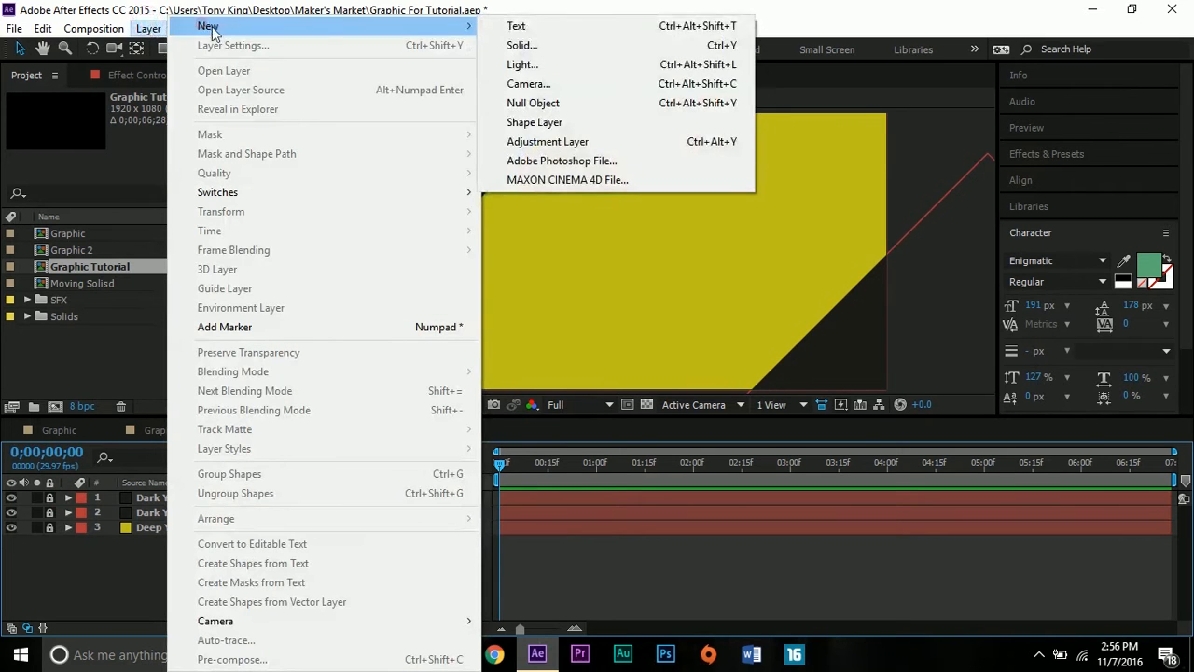
{"action": "left_click", "coordinate": [569, 42]}
{"action": "left_click", "coordinate": [248, 364]}
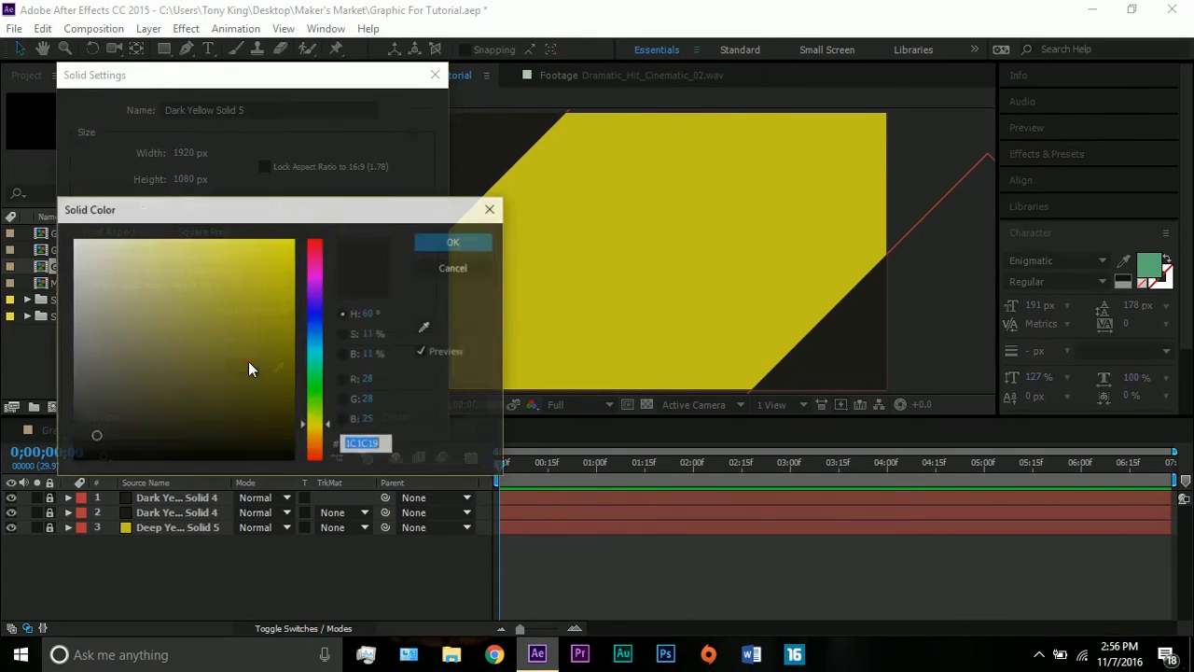
{"action": "left_click_drag", "start_coordinate": [288, 269], "coordinate": [317, 230]}
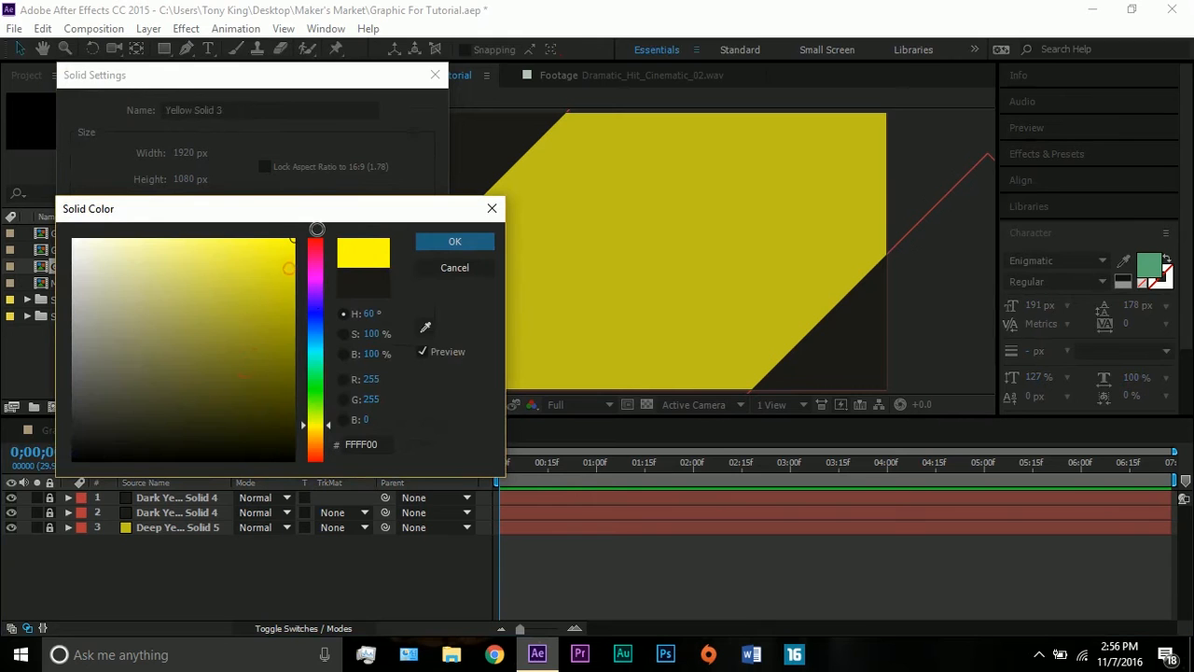
{"action": "left_click", "coordinate": [451, 243]}
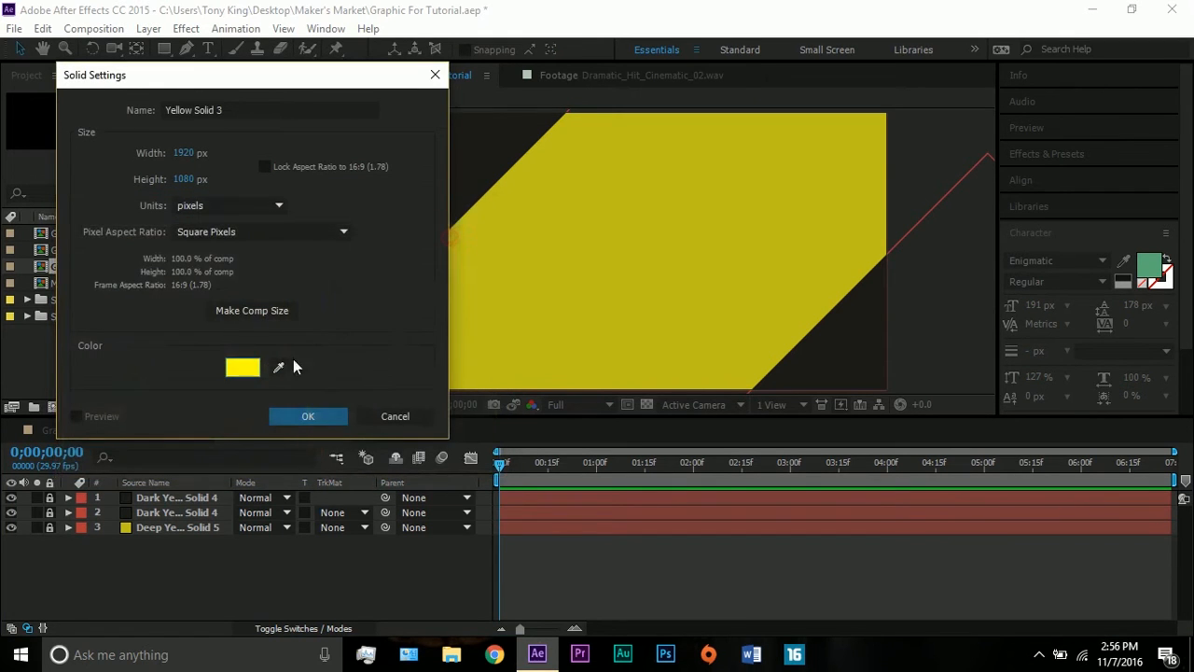
{"action": "left_click", "coordinate": [306, 414]}
Rotate the yellow solid to -45° and nudge it into place.
{"action": "key", "text": "r"}
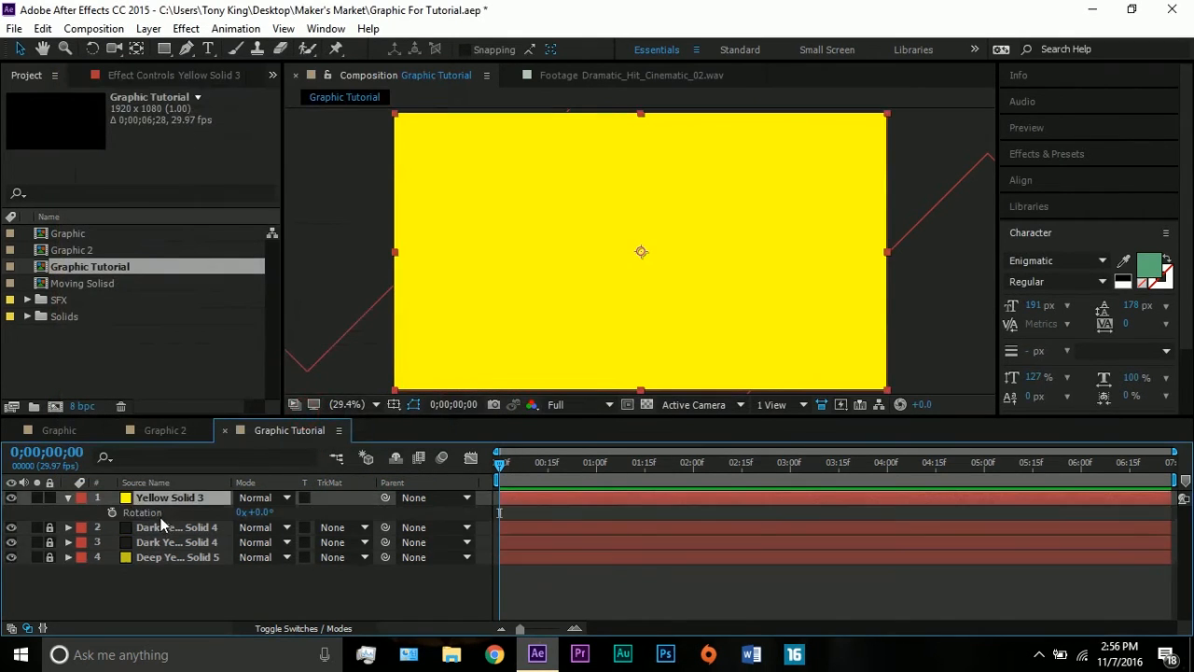
{"action": "left_click_drag", "start_coordinate": [256, 513], "coordinate": [262, 519]}
{"action": "left_click", "coordinate": [262, 513]}
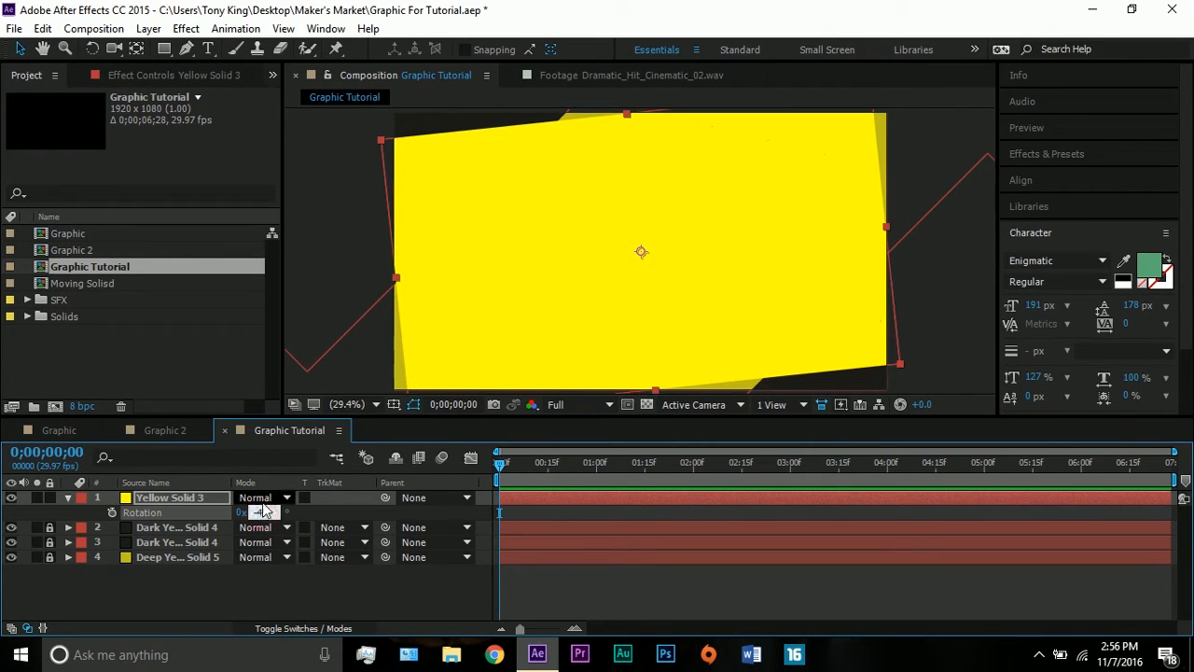
{"action": "type", "text": "-45"}
{"action": "key", "text": "Return"}
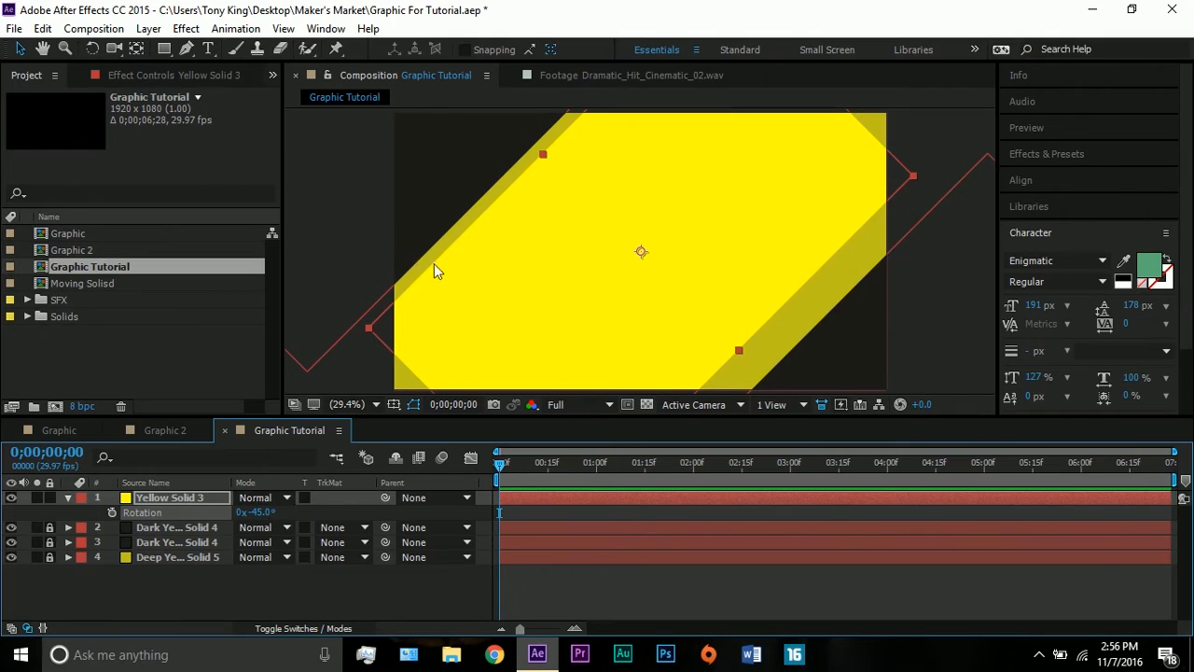
{"action": "mouse_move", "coordinate": [531, 299]}
{"action": "left_mouse_down"}
{"action": "mouse_move", "coordinate": [466, 288]}
{"action": "mouse_move", "coordinate": [512, 265]}
{"action": "mouse_move", "coordinate": [495, 267]}
{"action": "mouse_move", "coordinate": [550, 293]}
{"action": "mouse_move", "coordinate": [533, 293]}
{"action": "left_mouse_up"}
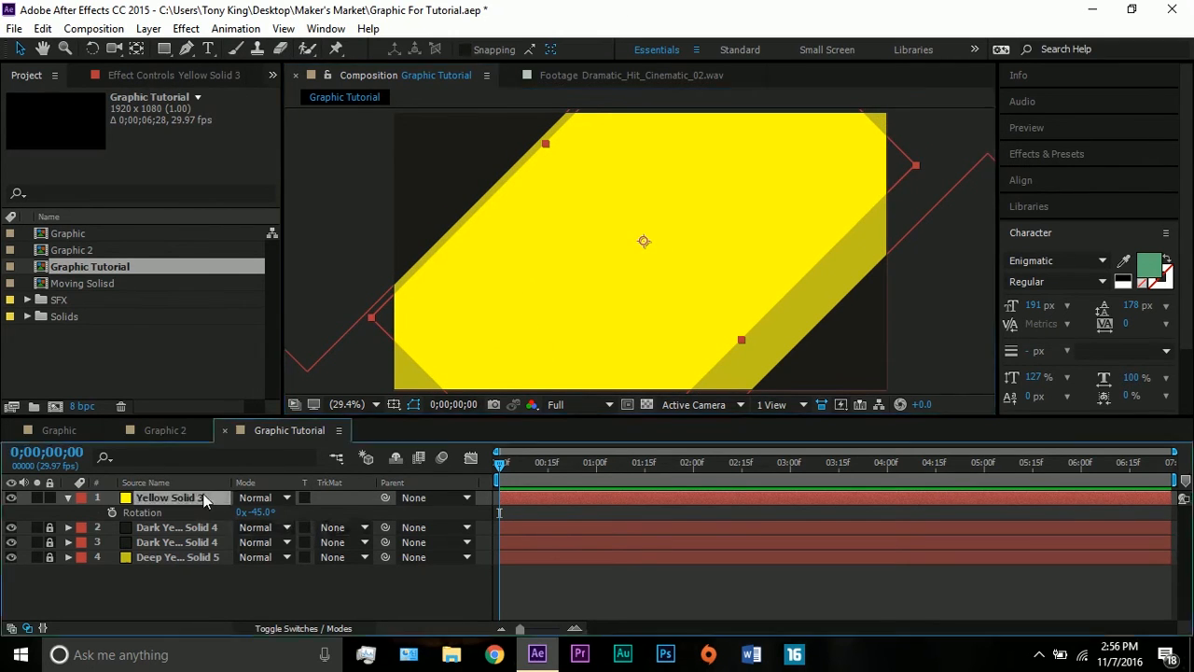
Scale the yellow solid to 203×124% and adjust its position.
{"action": "key", "text": "s"}
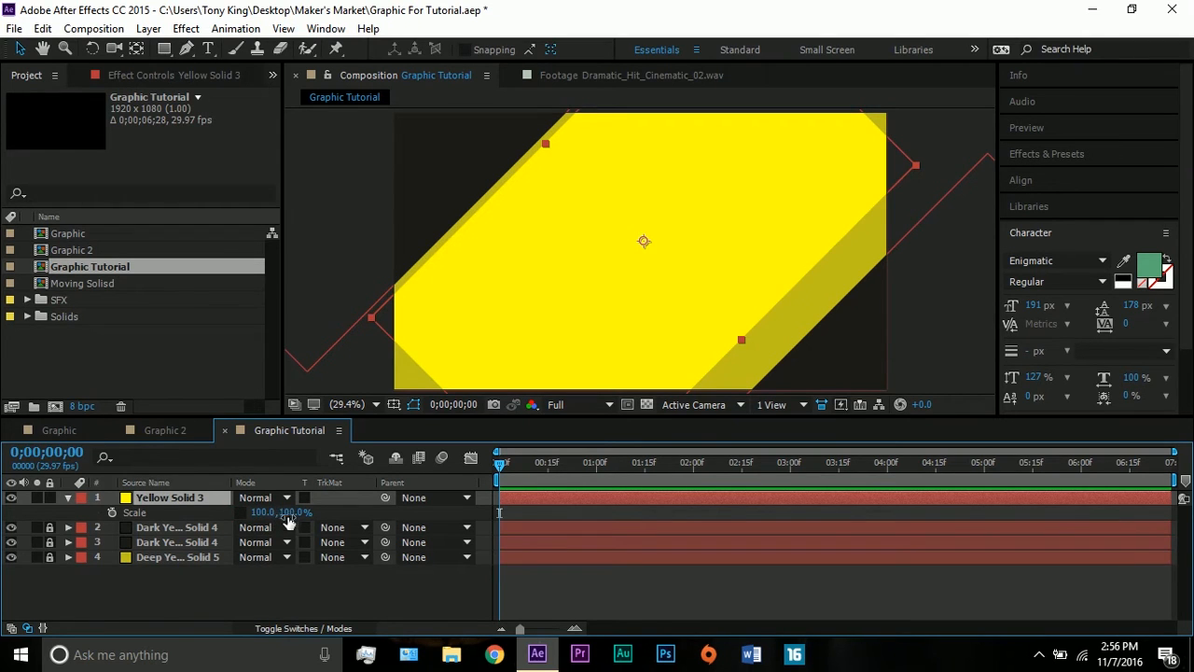
{"action": "left_click_drag", "start_coordinate": [288, 514], "coordinate": [306, 512]}
{"action": "left_click_drag", "start_coordinate": [528, 322], "coordinate": [517, 315]}
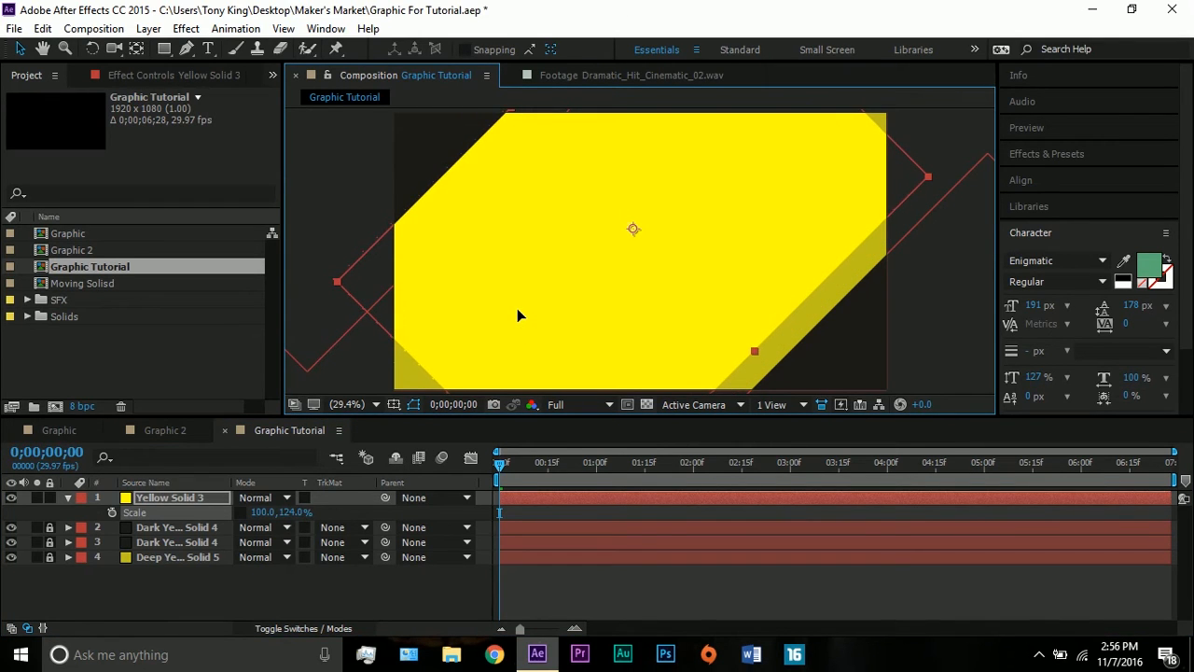
{"action": "left_click_drag", "start_coordinate": [264, 512], "coordinate": [334, 493]}
{"action": "left_click", "coordinate": [340, 214]}
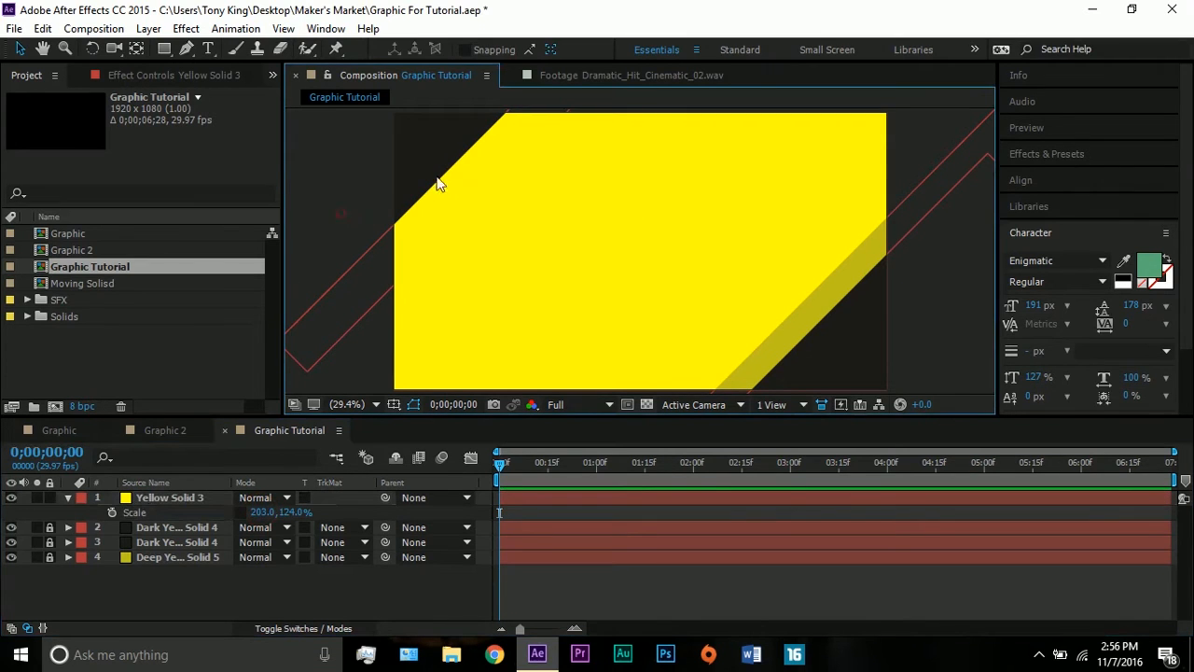
Move the yellow solid beneath the dark corner solids in the layer stack.
{"action": "left_click", "coordinate": [156, 525]}
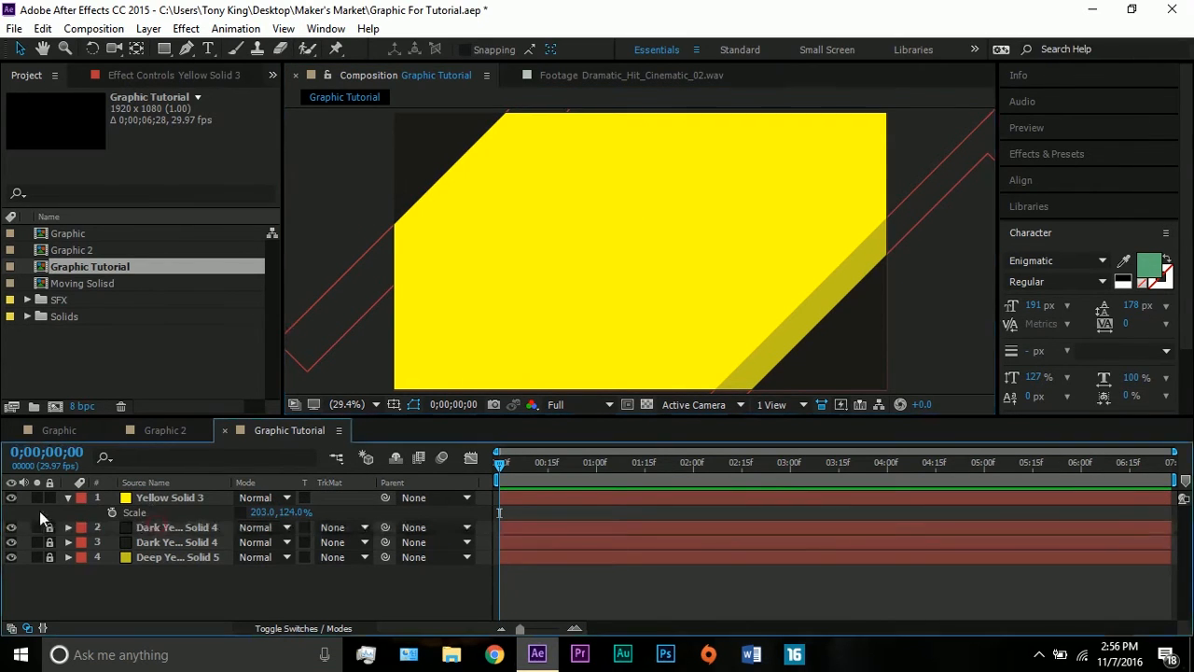
{"action": "left_click", "coordinate": [50, 526]}
{"action": "left_click", "coordinate": [70, 497]}
{"action": "left_click_drag", "start_coordinate": [149, 499], "coordinate": [145, 534]}
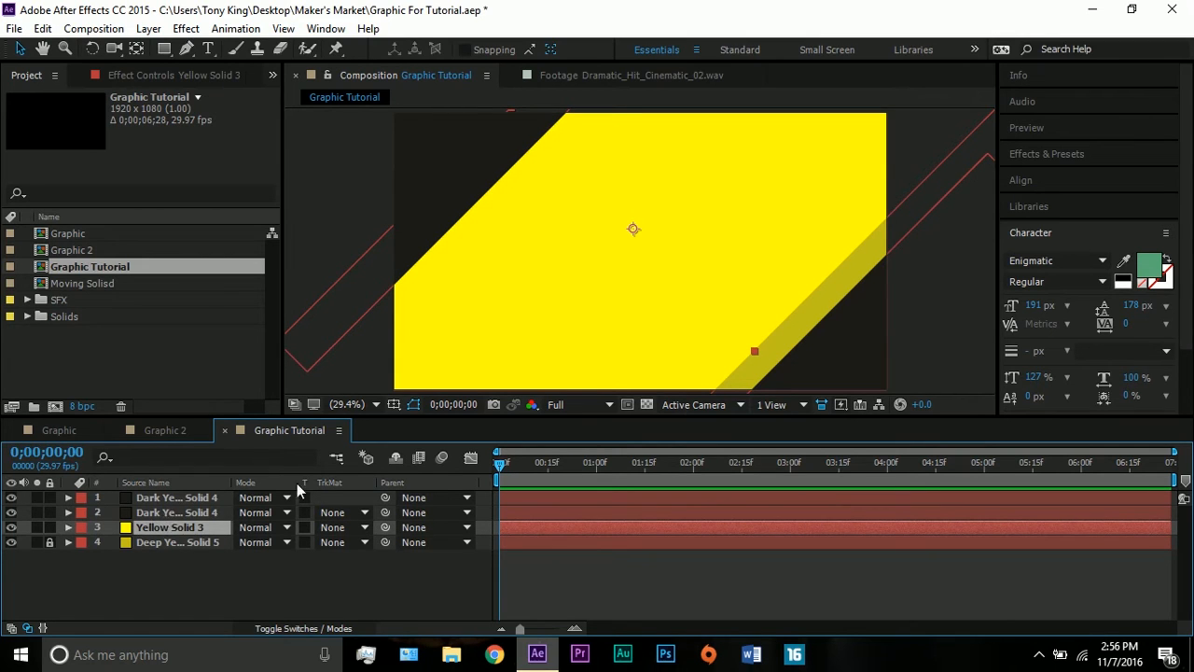
Select the solids in the viewer and lock the top three layers.
{"action": "left_click", "coordinate": [917, 196]}
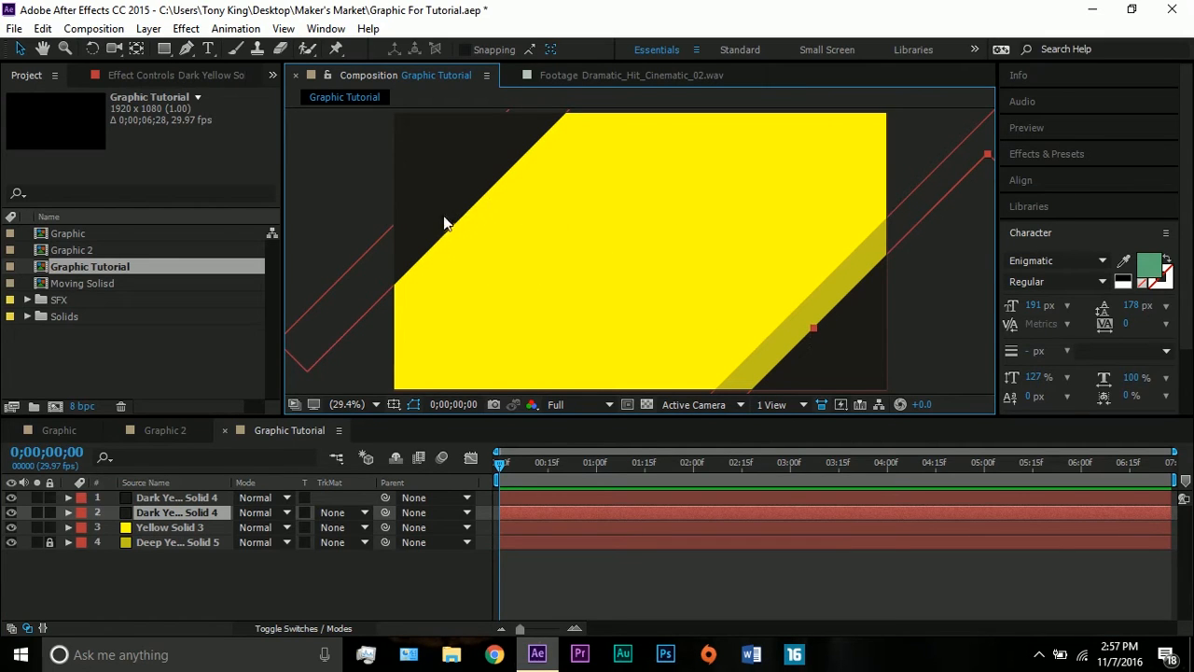
{"action": "left_click", "coordinate": [341, 207]}
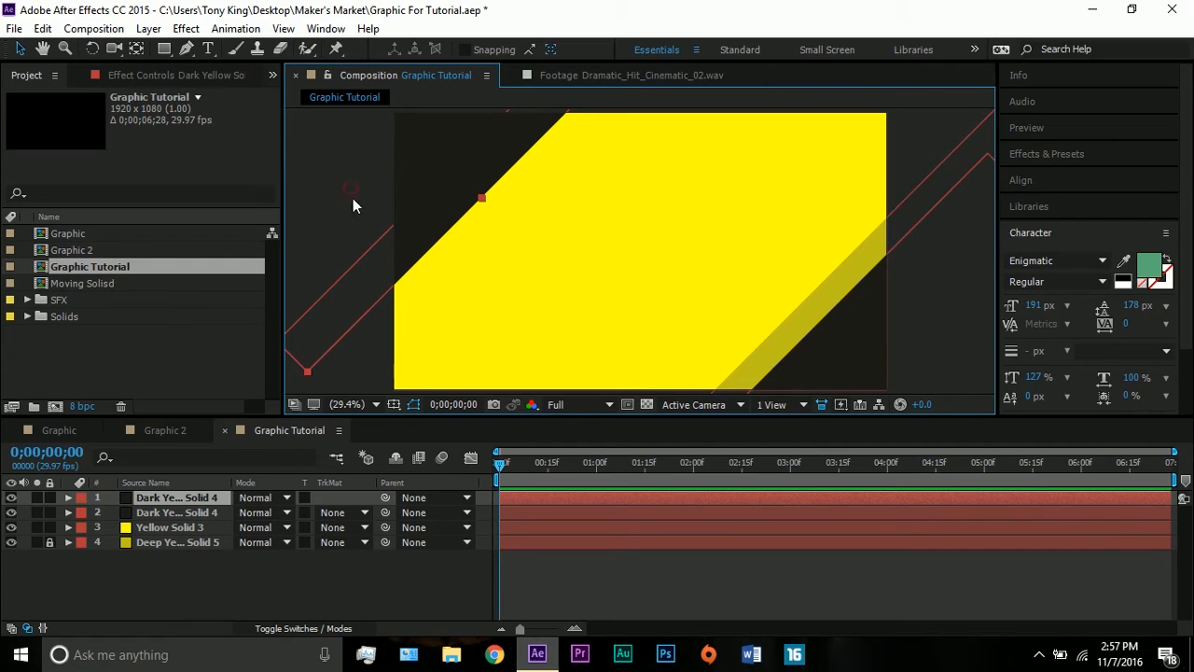
{"action": "left_click", "coordinate": [368, 320]}
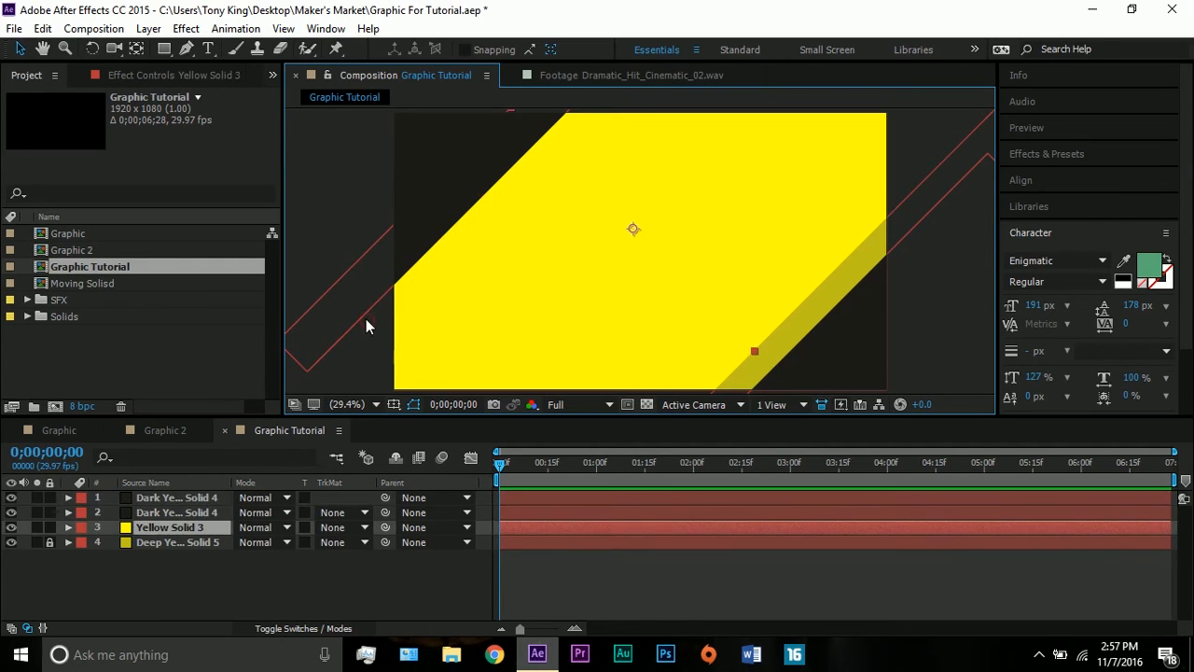
{"action": "left_click", "coordinate": [321, 228]}
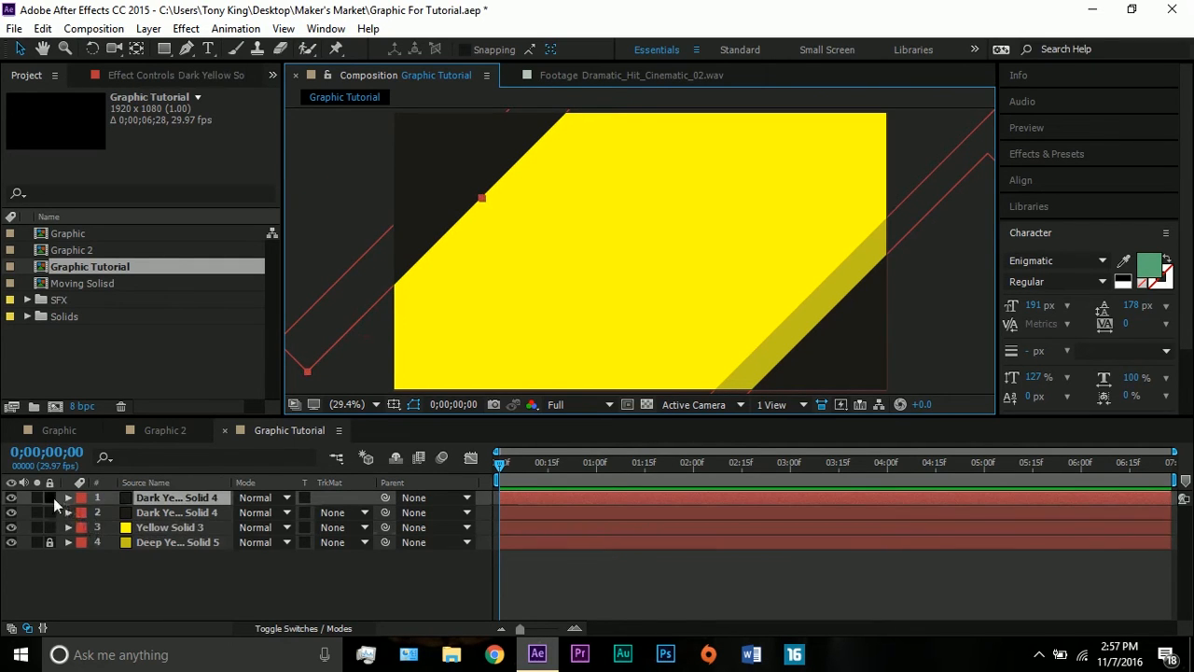
{"action": "left_click_drag", "start_coordinate": [50, 498], "coordinate": [50, 527]}
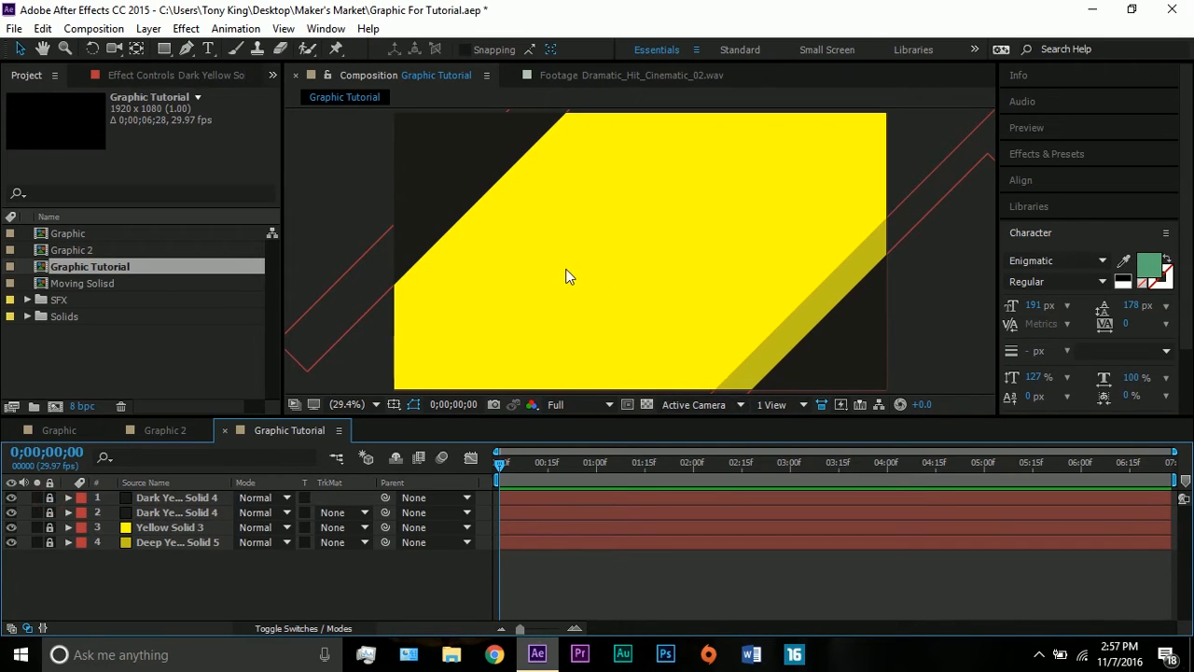
Click several points on the card in the composition viewer.
{"action": "left_click", "coordinate": [636, 251]}
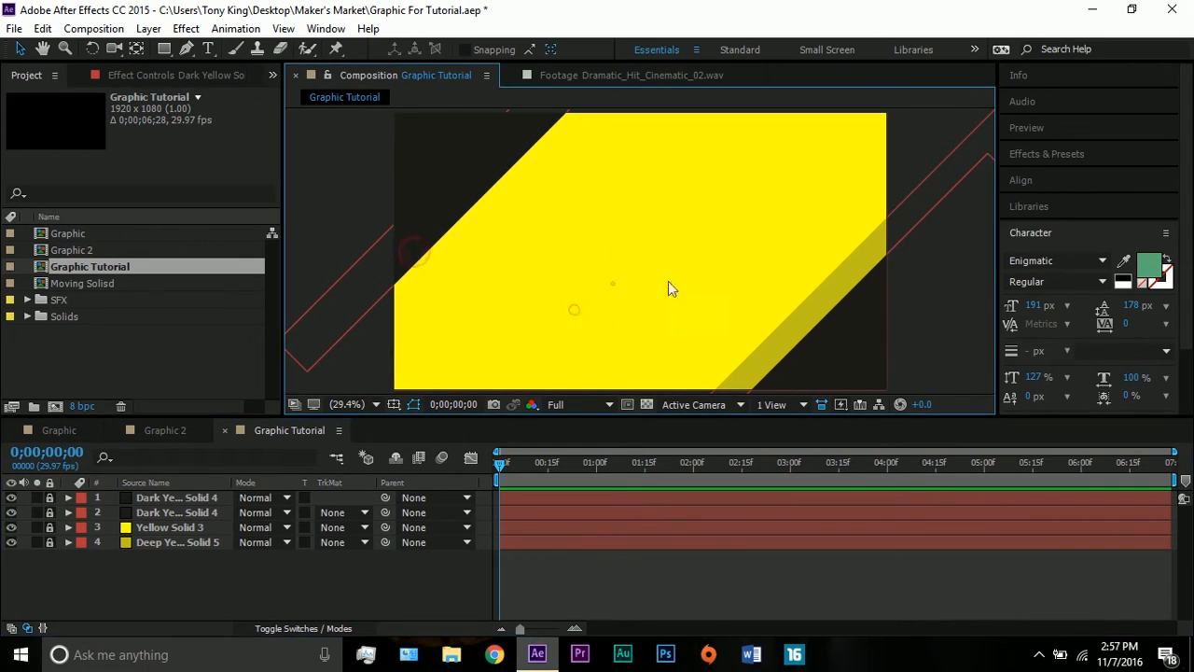
{"action": "left_click", "coordinate": [685, 289]}
{"action": "left_click", "coordinate": [672, 249]}
{"action": "left_click", "coordinate": [571, 289]}
{"action": "left_click", "coordinate": [693, 312]}
{"action": "left_click", "coordinate": [650, 244]}
{"action": "left_click", "coordinate": [161, 430]}
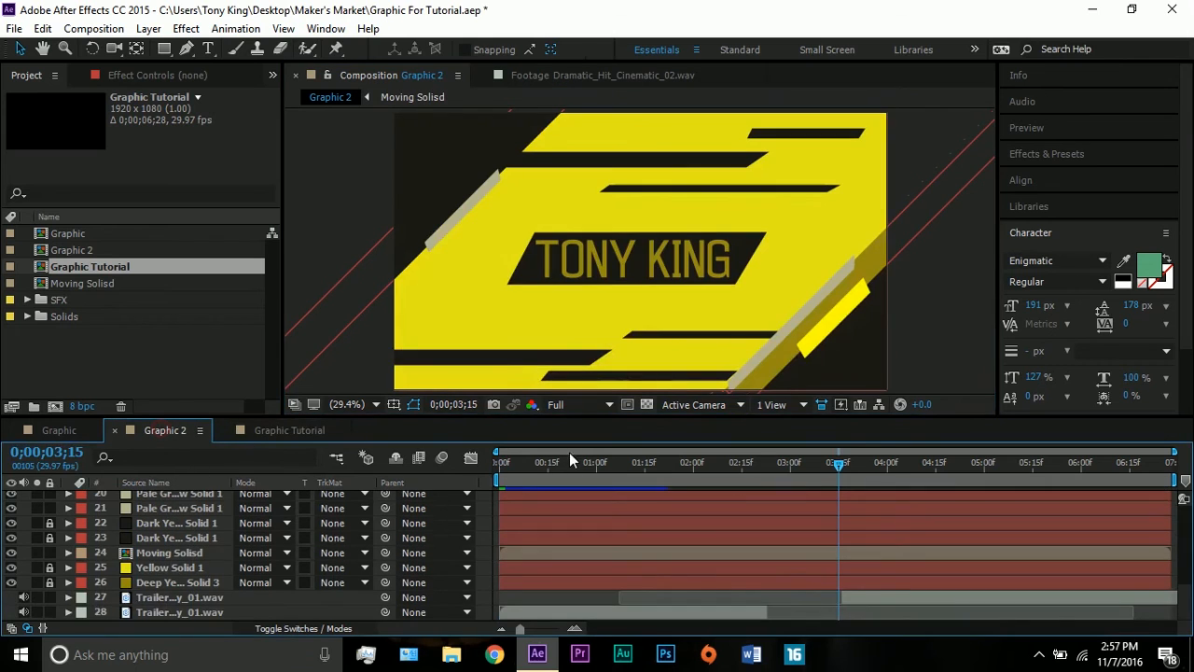
{"action": "left_click", "coordinate": [502, 367]}
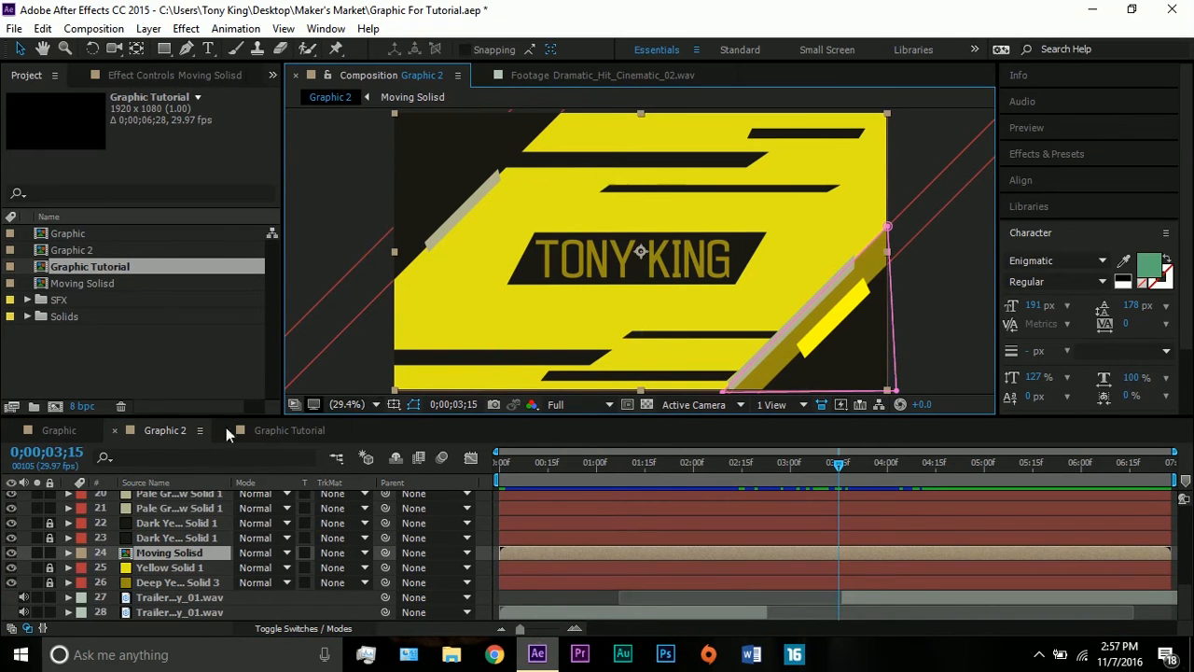
{"action": "left_click", "coordinate": [59, 431]}
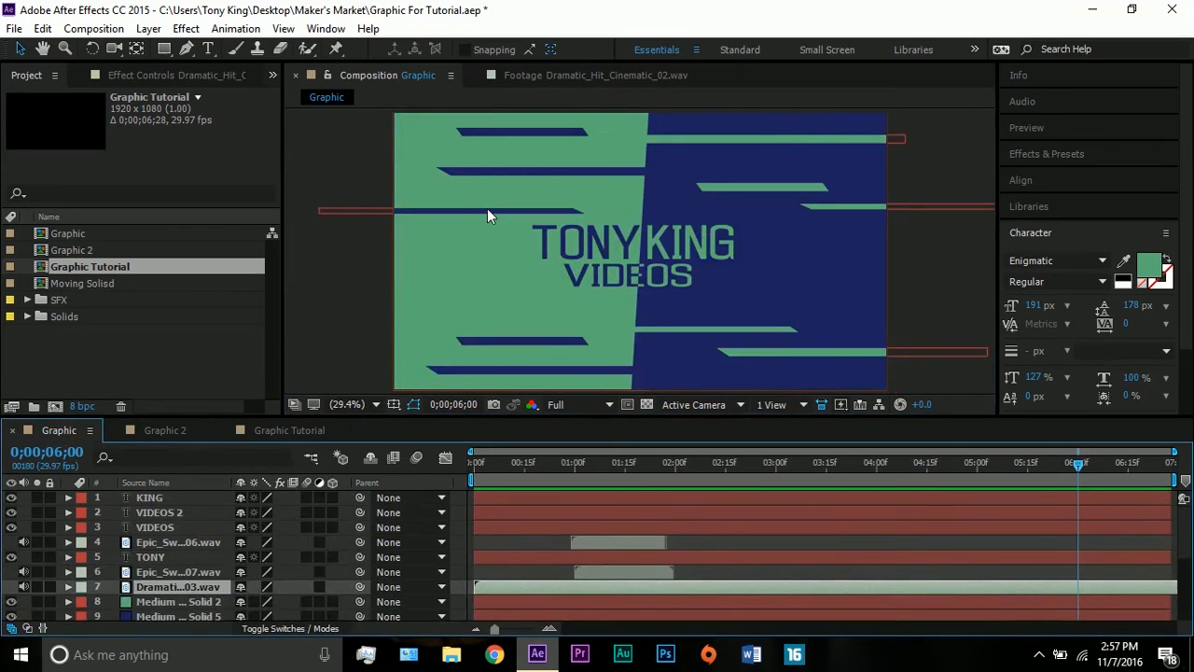
{"action": "left_click", "coordinate": [754, 137]}
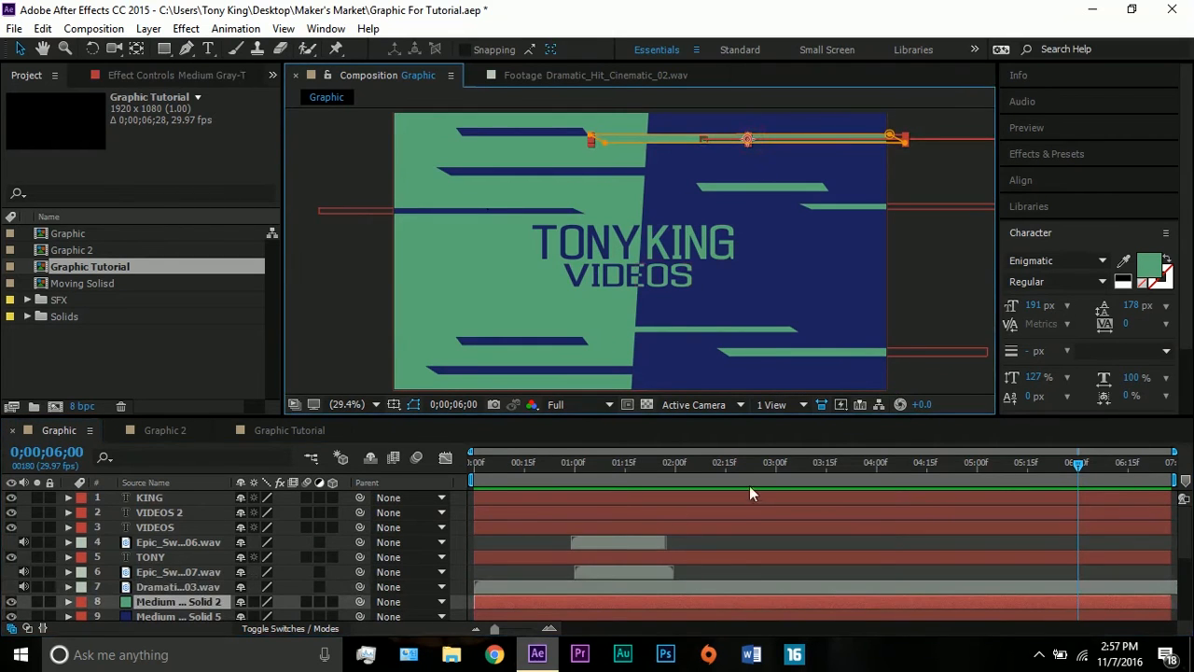
{"action": "left_click_drag", "start_coordinate": [734, 477], "coordinate": [809, 475]}
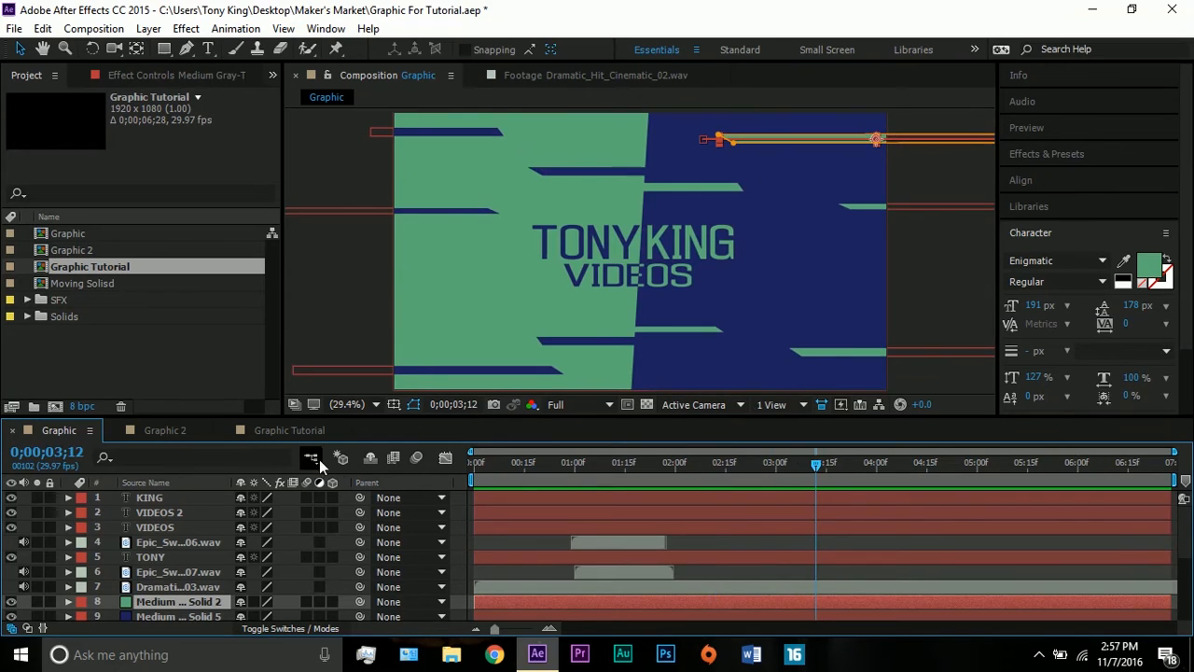
{"action": "left_click", "coordinate": [287, 430]}
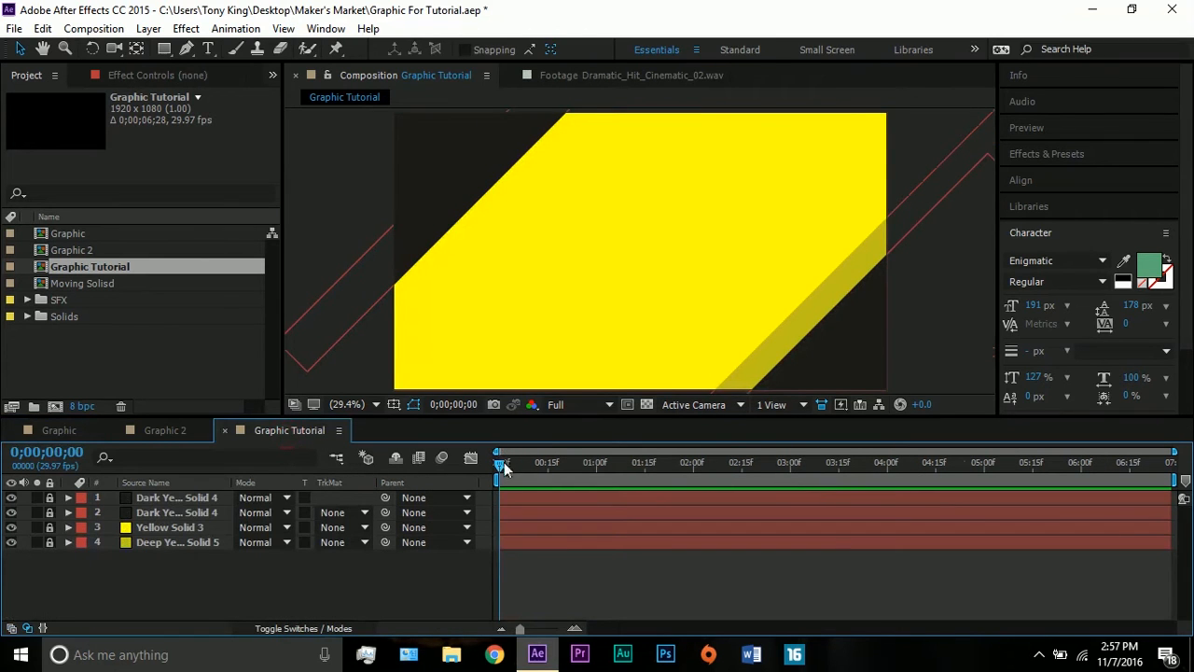
Add a full-frame dark solid with an eyedropper-sampled colour and solo it.
{"action": "left_click", "coordinate": [148, 28]}
{"action": "mouse_move", "coordinate": [208, 26]}
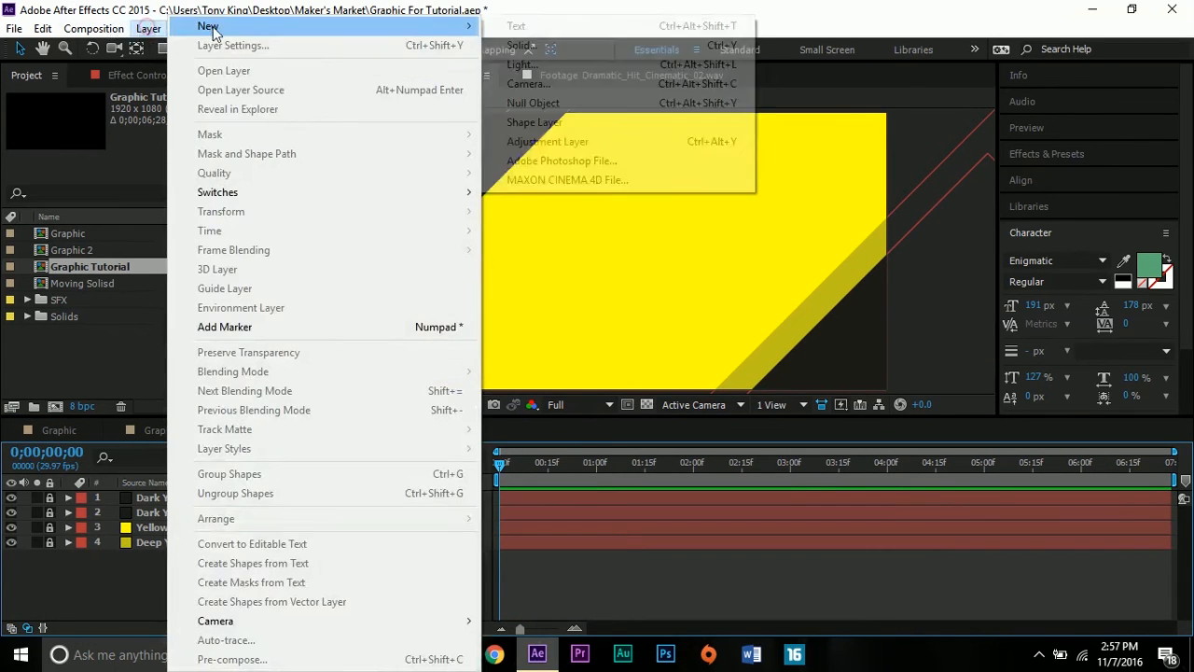
{"action": "left_click", "coordinate": [515, 46]}
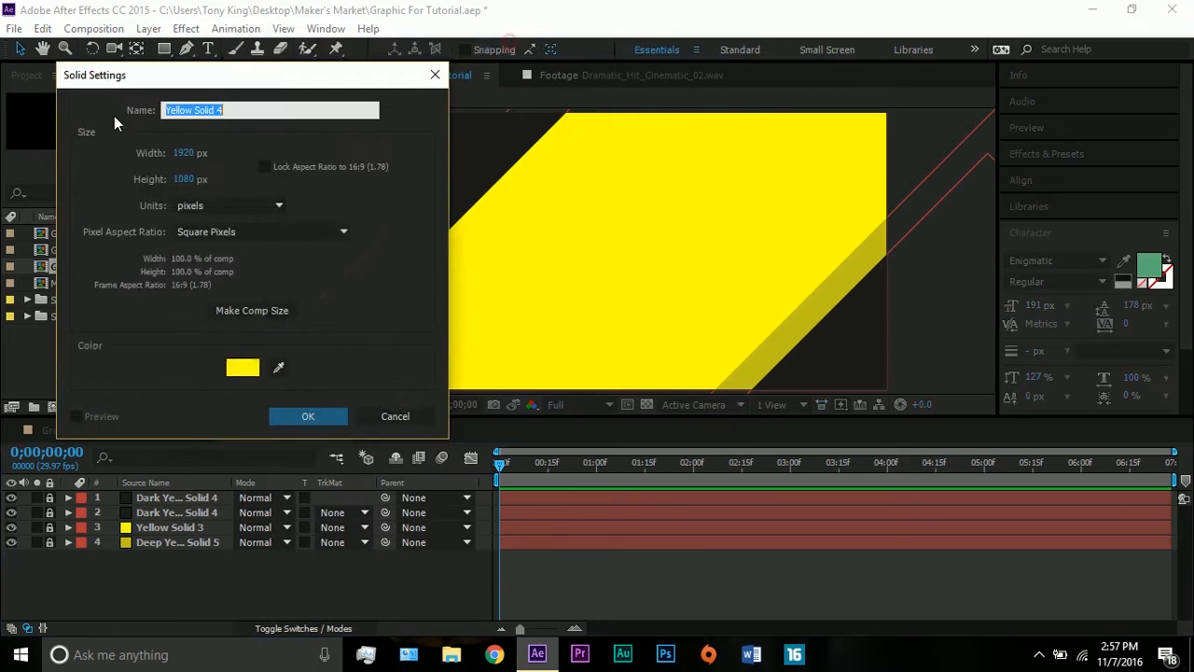
{"action": "left_click", "coordinate": [278, 367]}
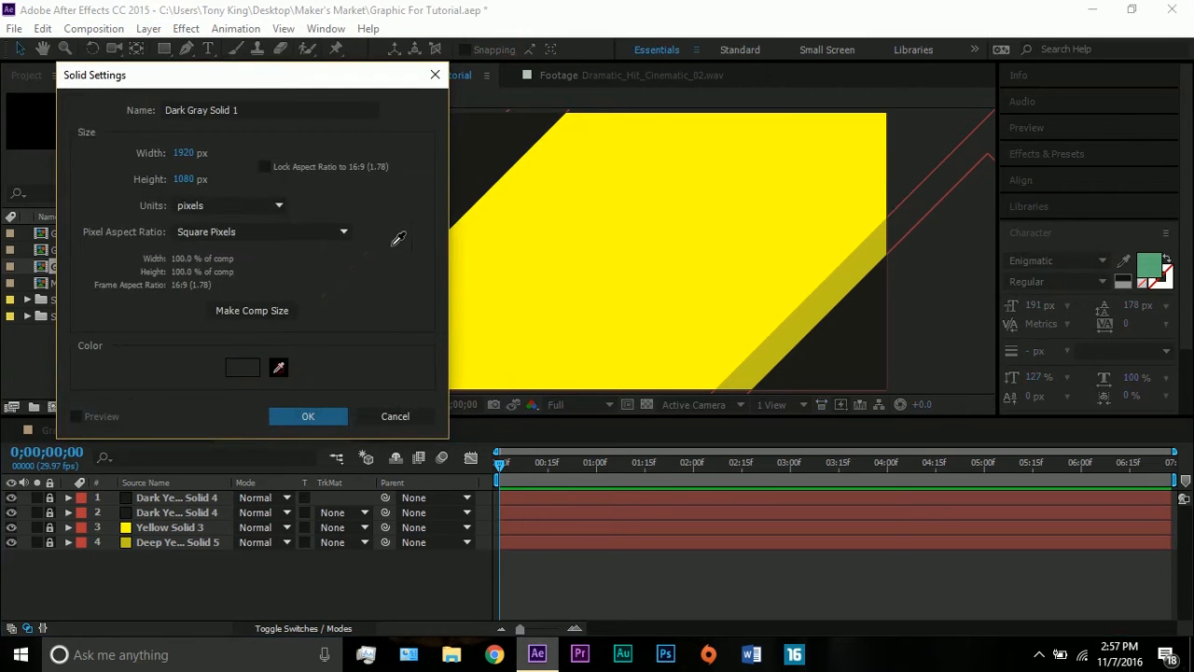
{"action": "left_click", "coordinate": [471, 174]}
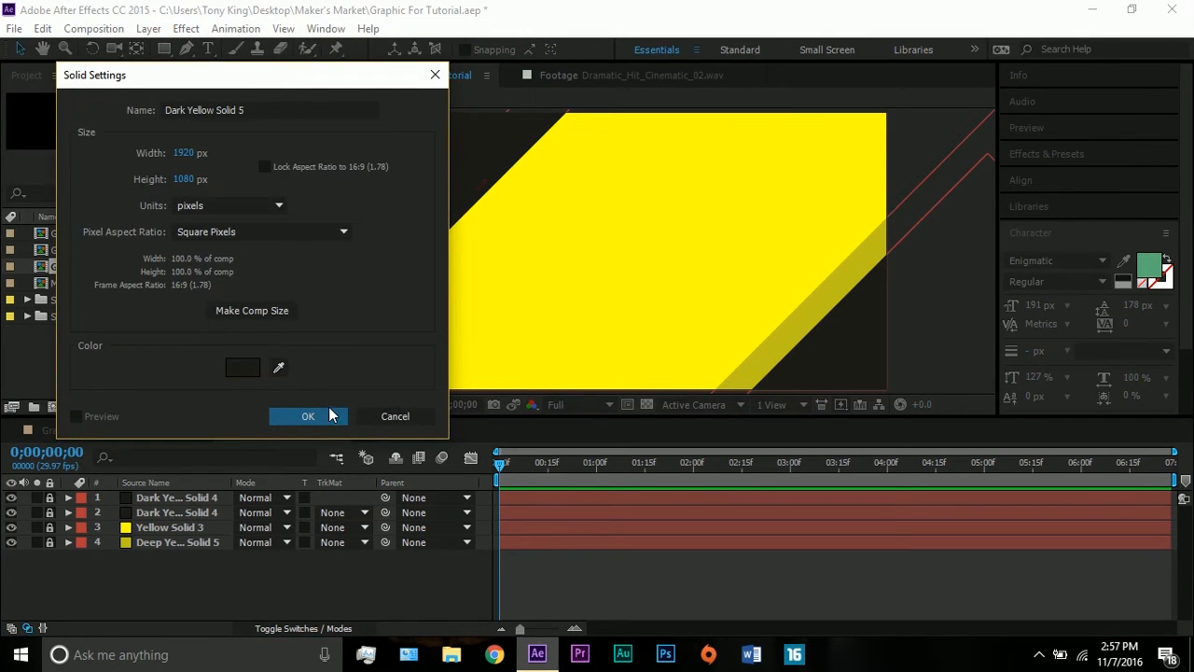
{"action": "left_click", "coordinate": [331, 415]}
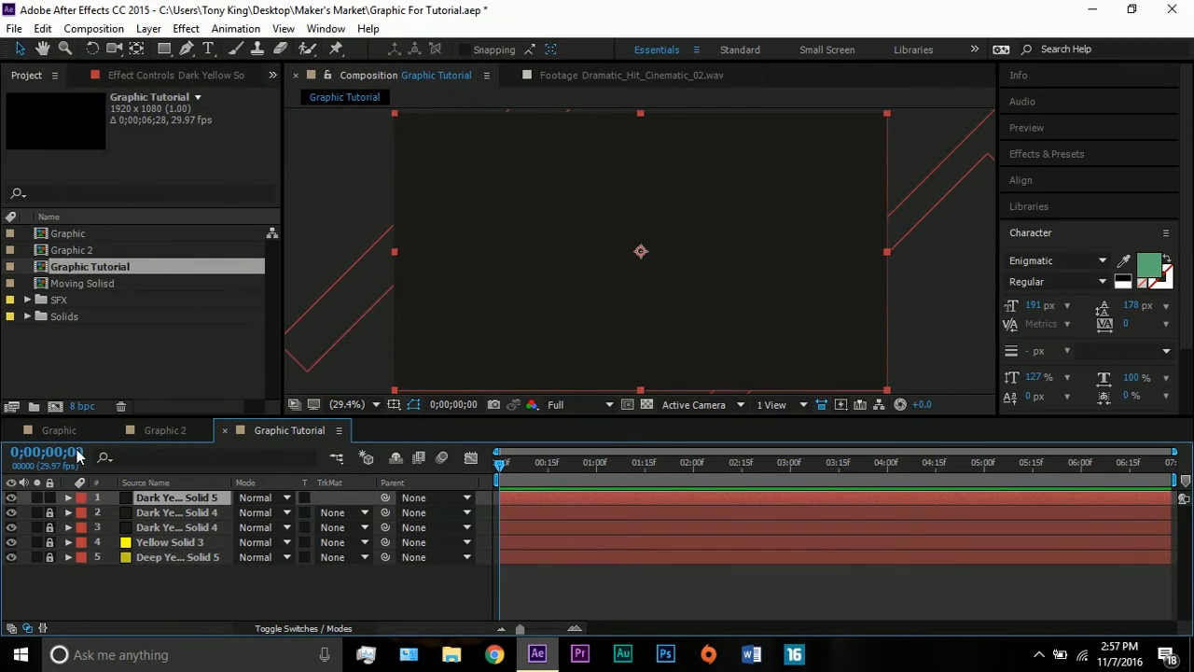
{"action": "left_click", "coordinate": [37, 498]}
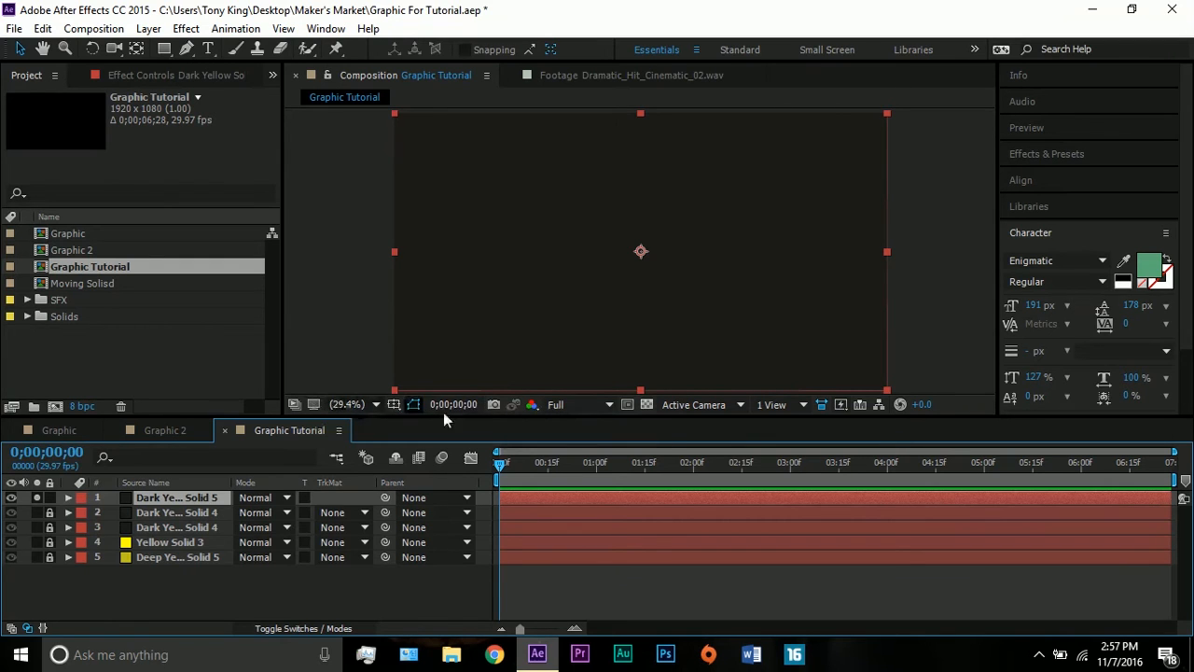
With the proportional grid on, draw a closed four-point parallelogram mask on the dark solid.
{"action": "left_click", "coordinate": [394, 405]}
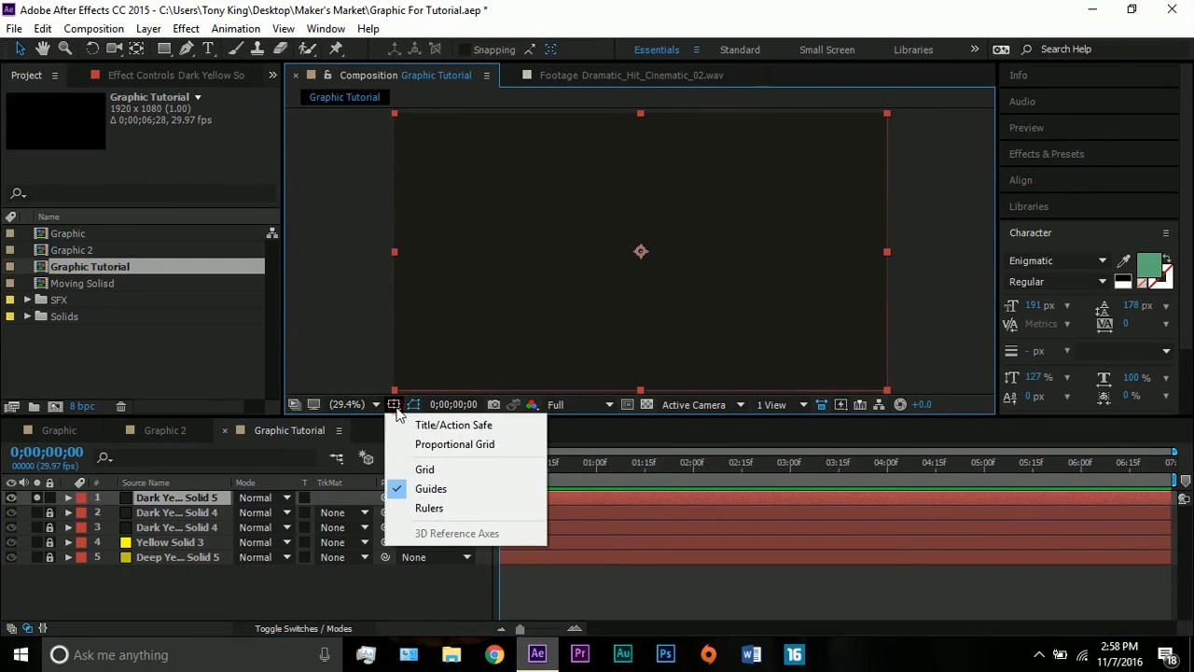
{"action": "left_click", "coordinate": [403, 445]}
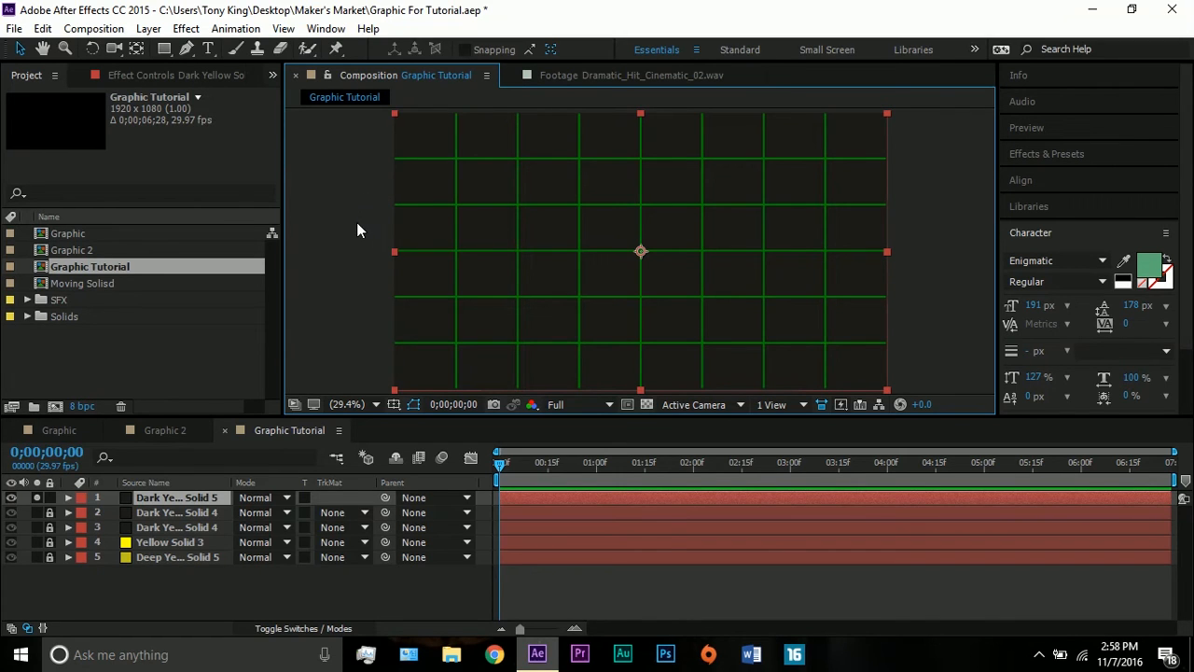
{"action": "left_click", "coordinate": [186, 49]}
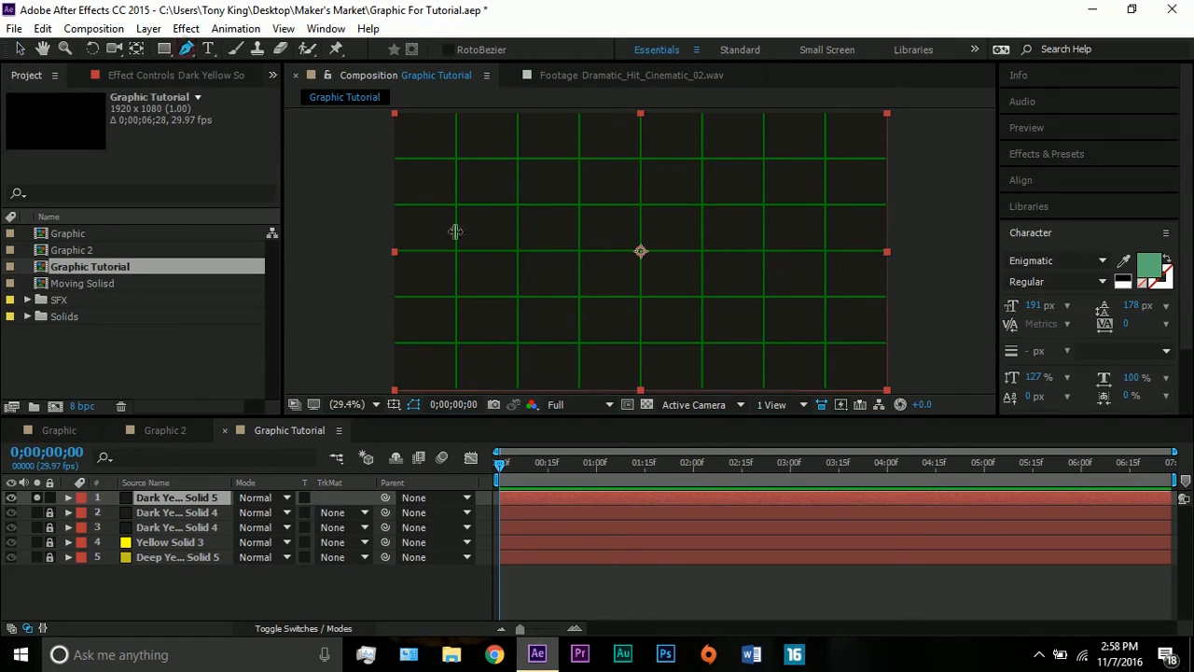
{"action": "left_click", "coordinate": [517, 295]}
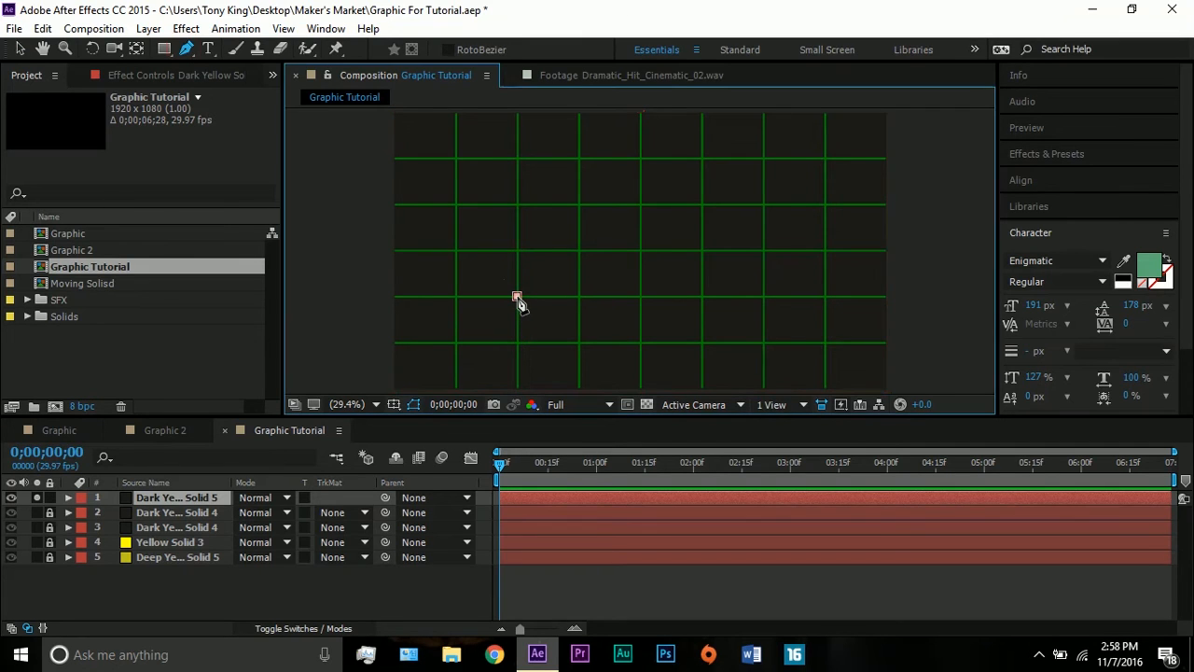
{"action": "left_click", "coordinate": [529, 252]}
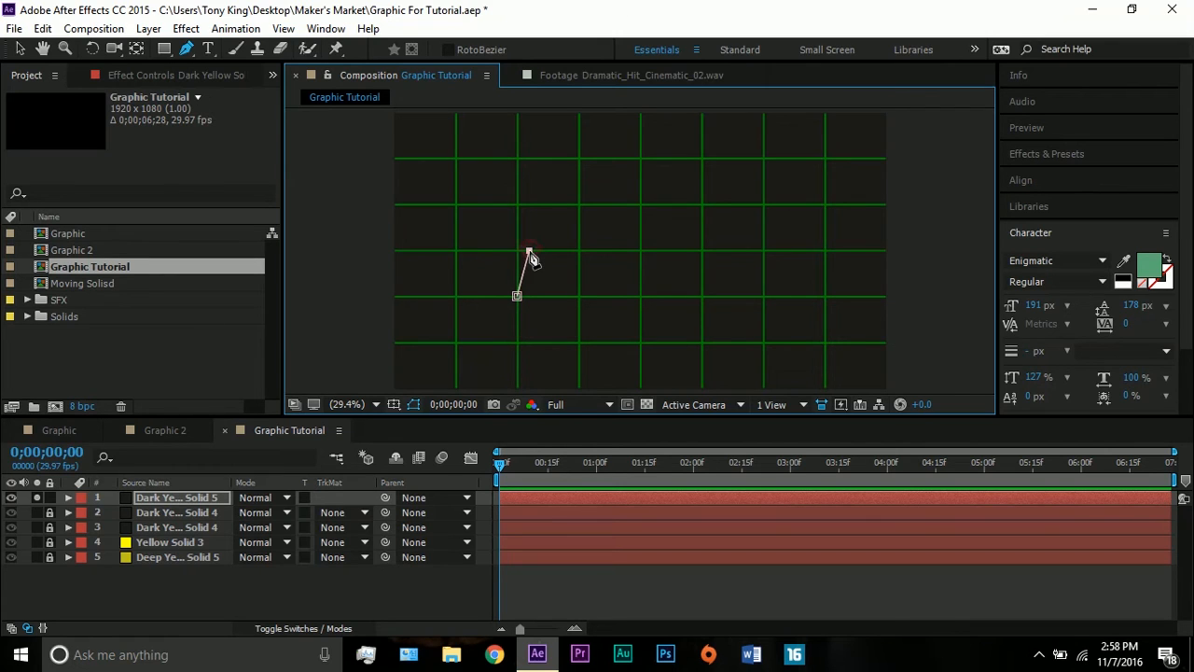
{"action": "left_click", "coordinate": [701, 251]}
{"action": "left_click", "coordinate": [688, 296]}
{"action": "left_click", "coordinate": [517, 297]}
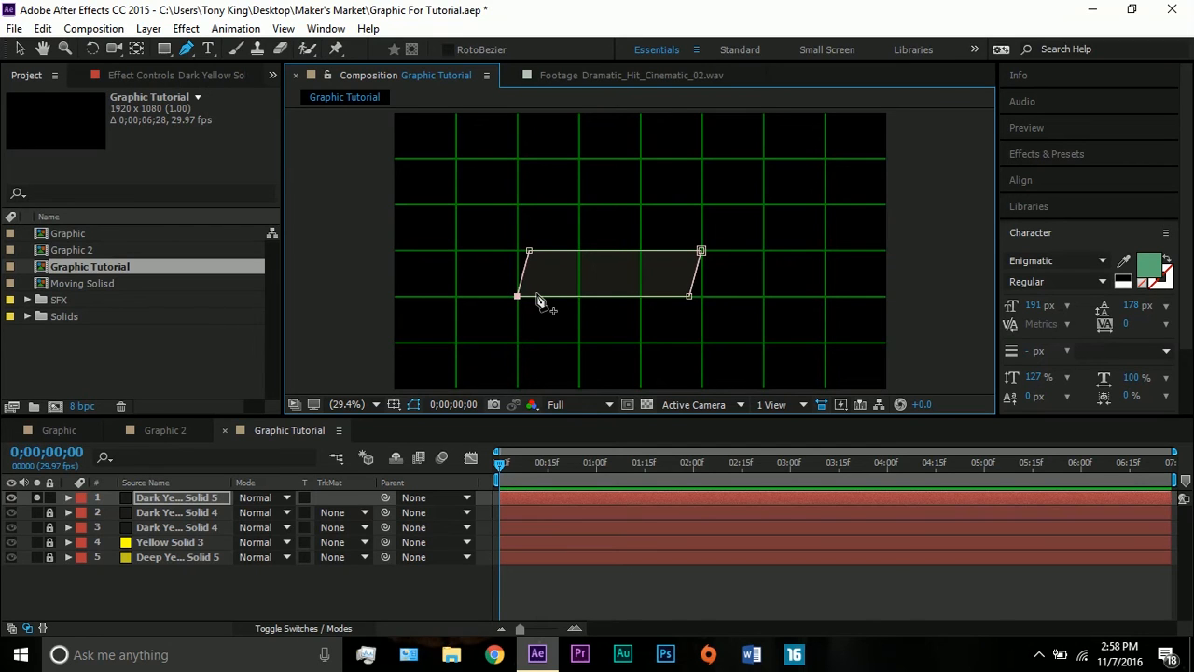
Hide the grid, unsolo the layer, and return to the Selection tool.
{"action": "left_click", "coordinate": [393, 404]}
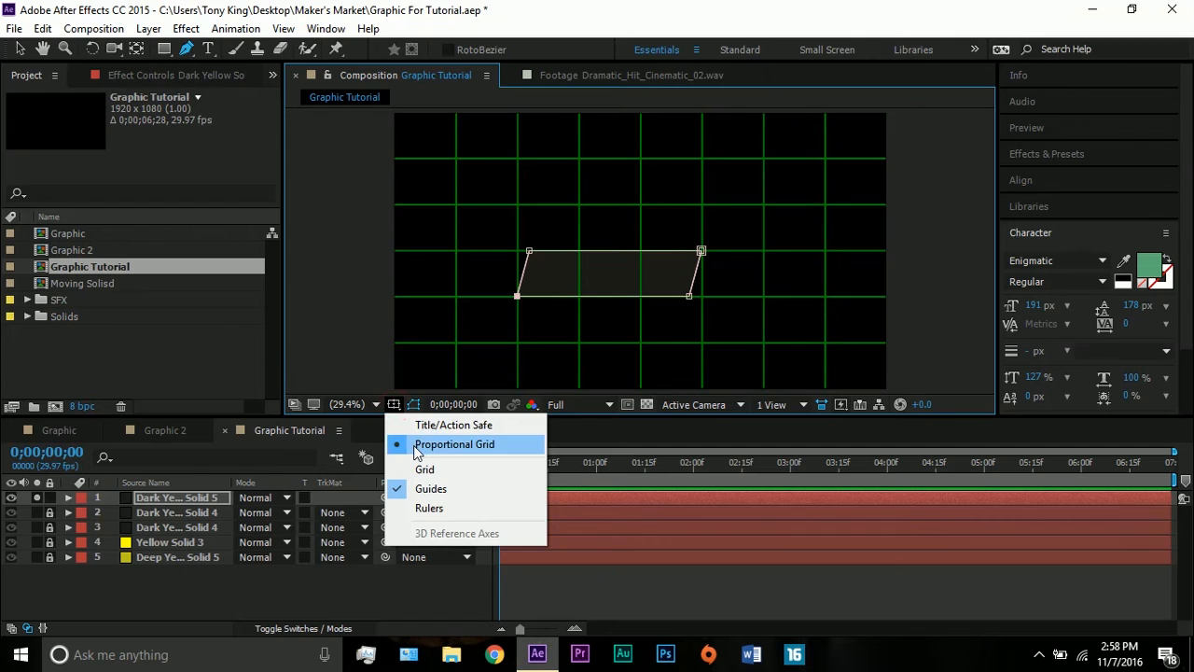
{"action": "left_click", "coordinate": [413, 445]}
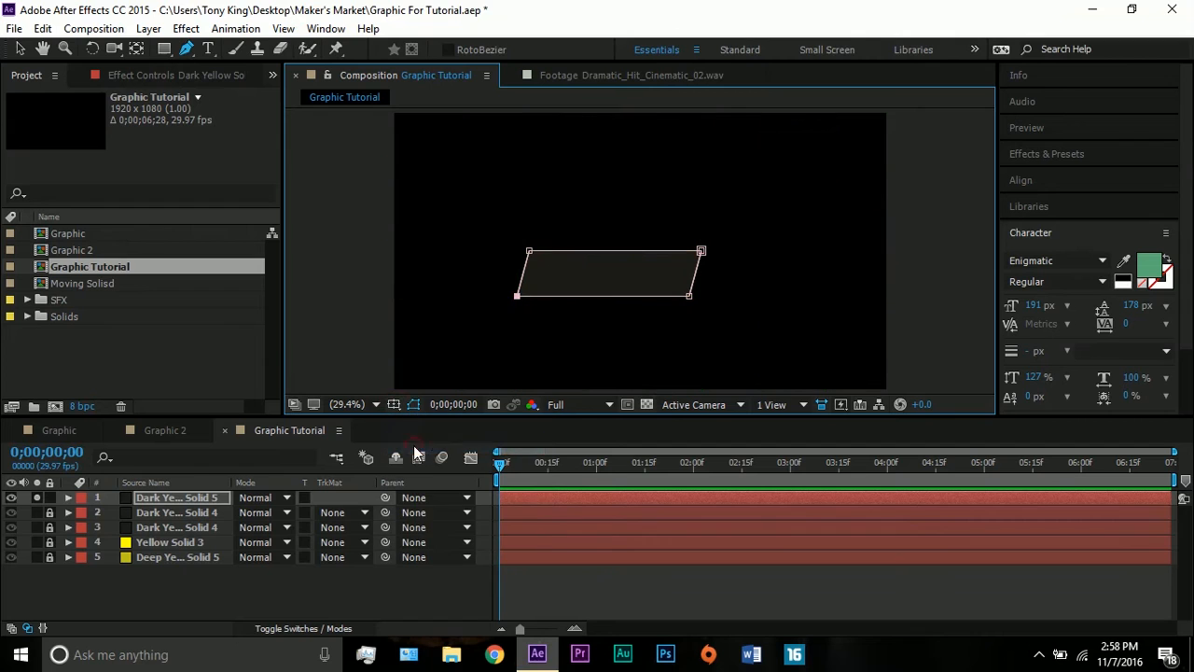
{"action": "left_click", "coordinate": [37, 497]}
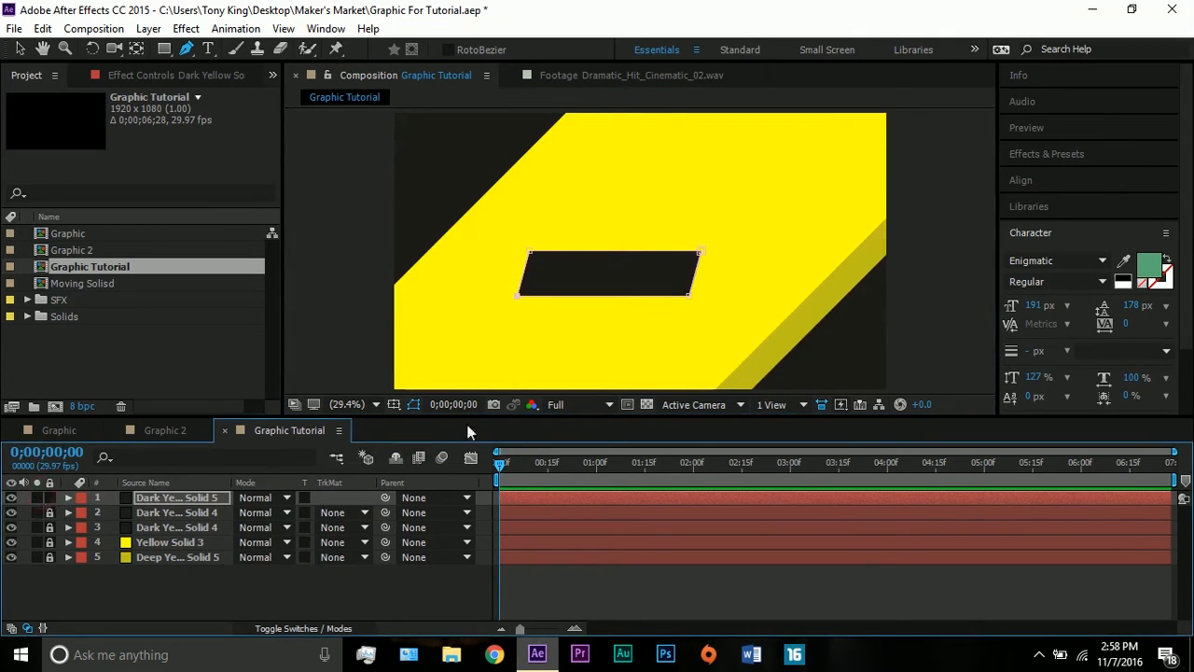
{"action": "left_click", "coordinate": [20, 48]}
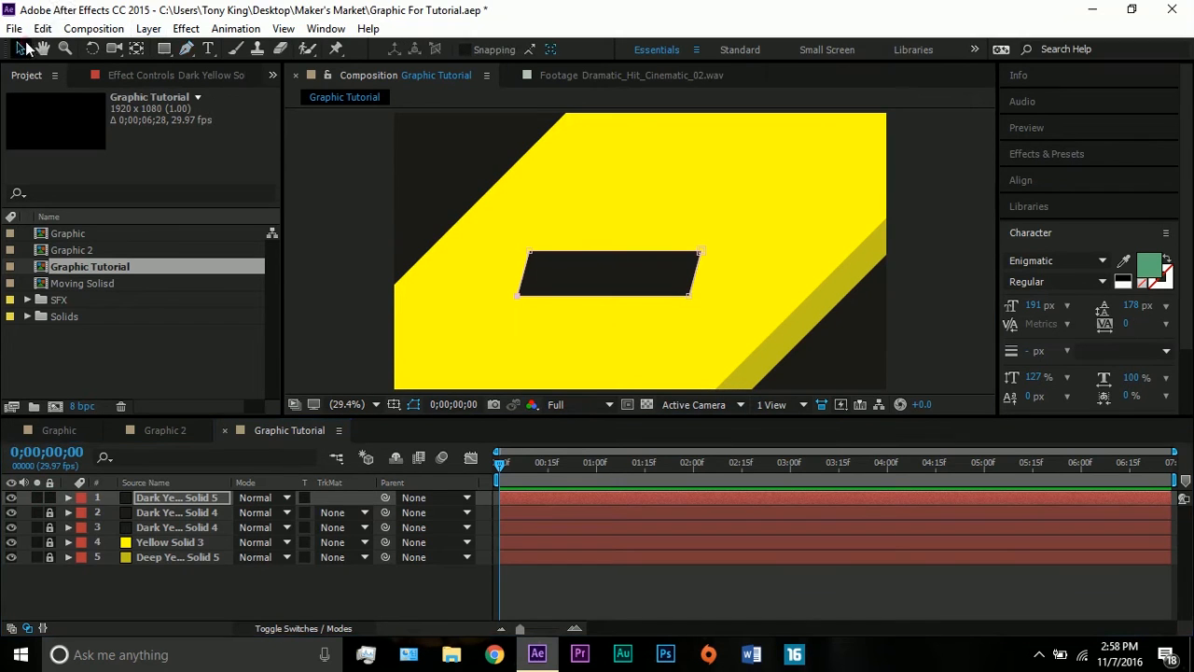
Centre the dark parallelogram's anchor point with the Pan Behind tool.
{"action": "left_click", "coordinate": [161, 497]}
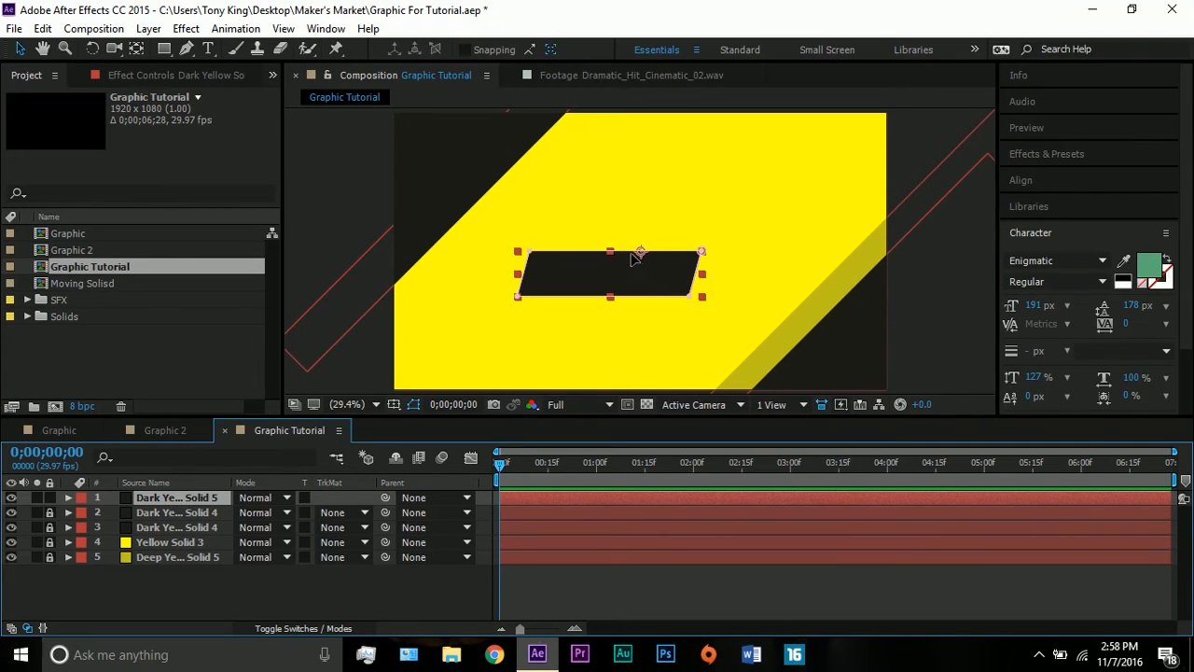
{"action": "key", "text": "y"}
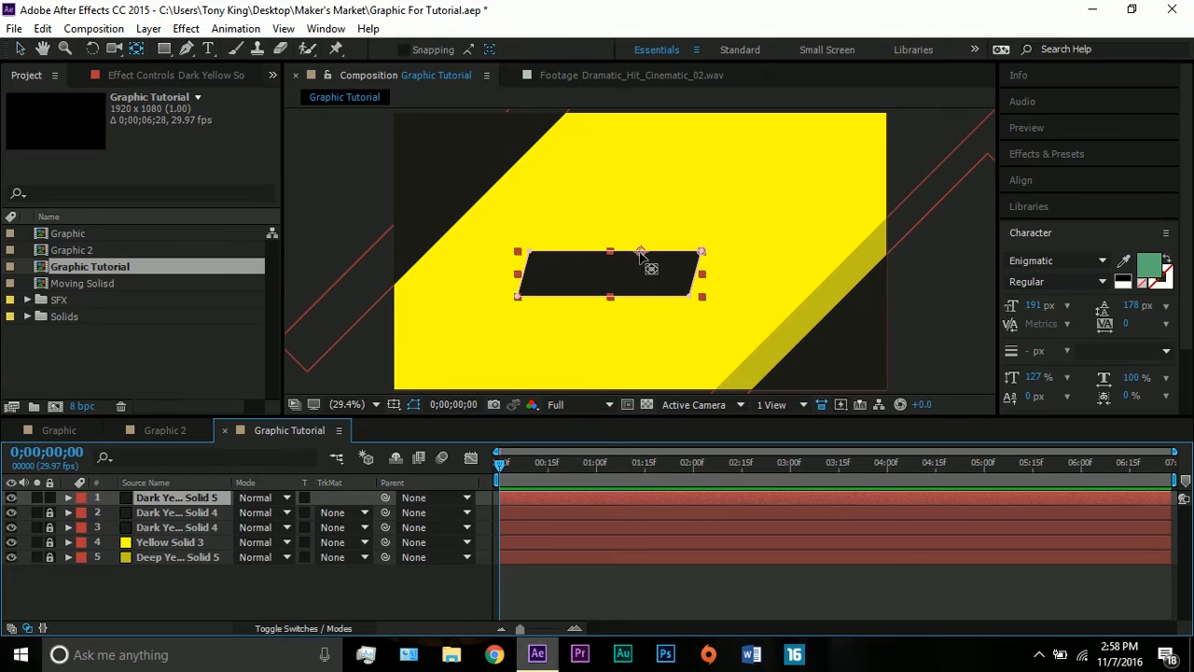
{"action": "left_click_drag", "start_coordinate": [640, 254], "coordinate": [609, 273]}
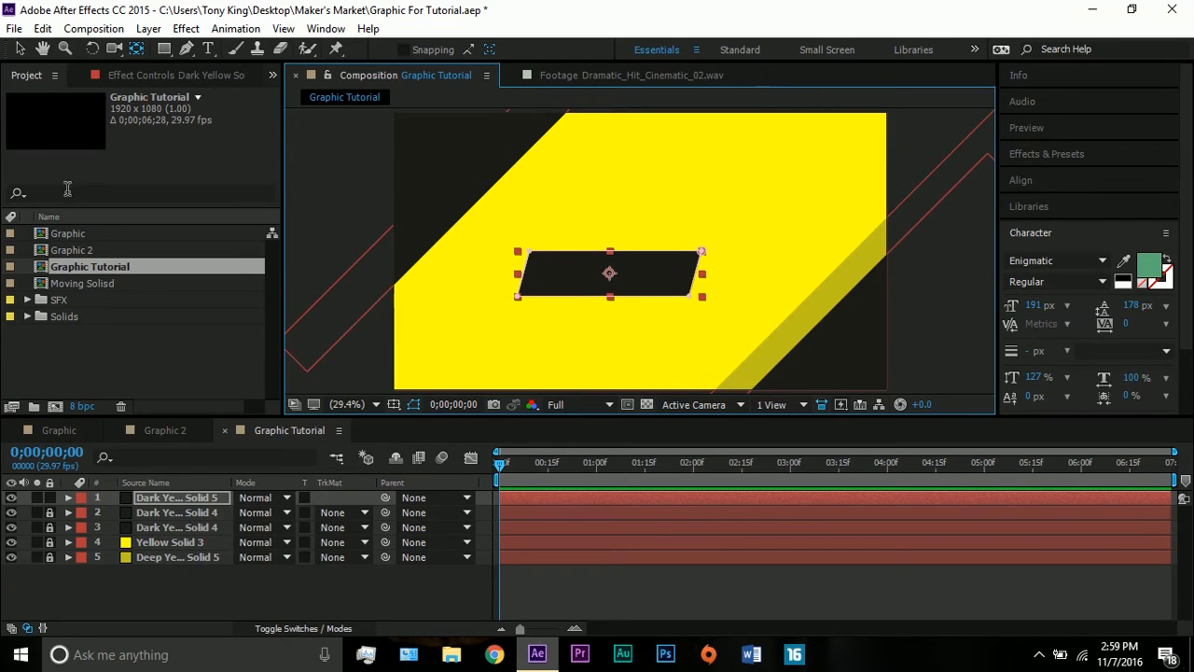
{"action": "left_click", "coordinate": [19, 49]}
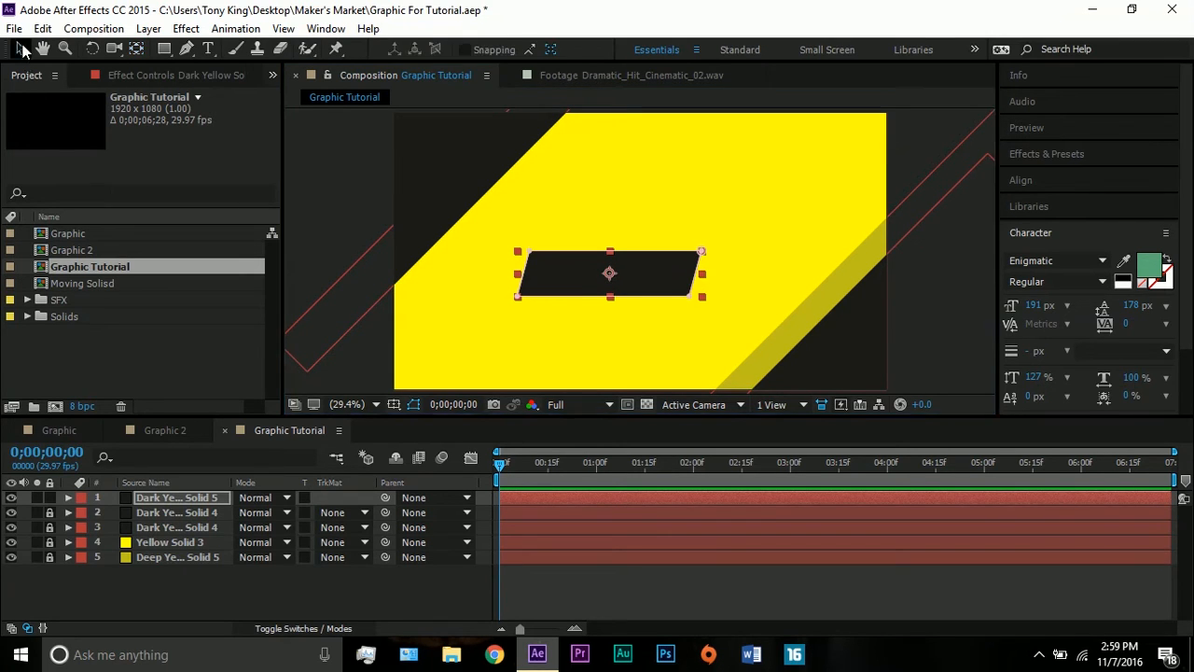
Unlink Scale, set it to 145×25%, and drag the bar to the slab's top edge.
{"action": "left_click", "coordinate": [143, 500]}
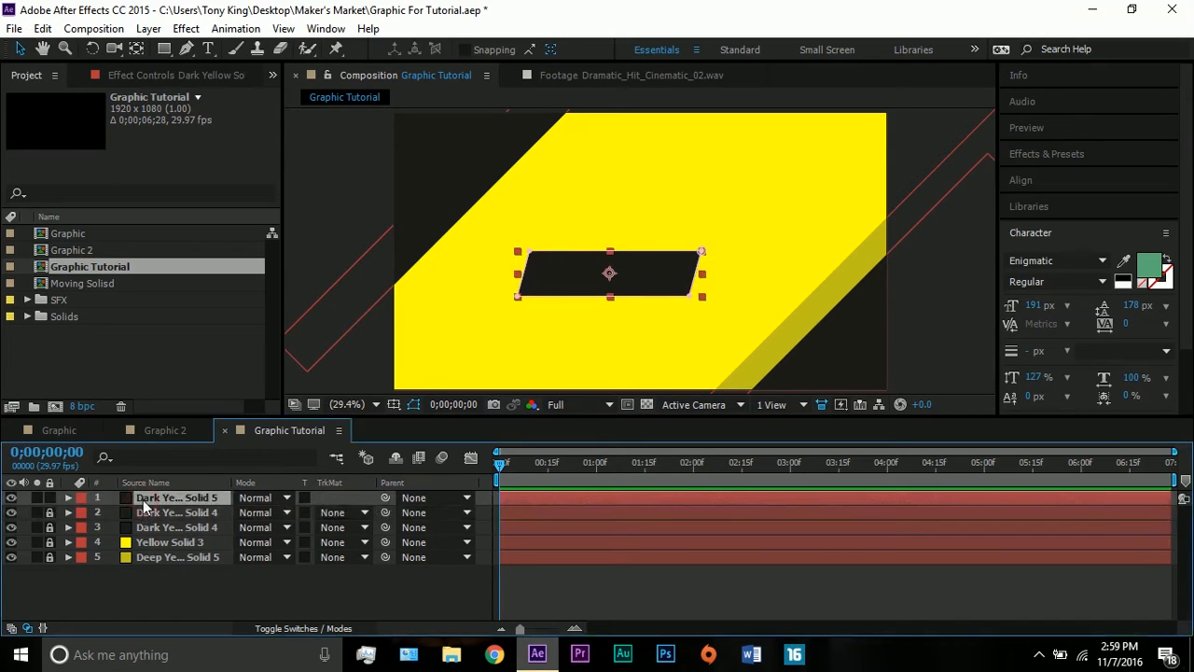
{"action": "key", "text": "s"}
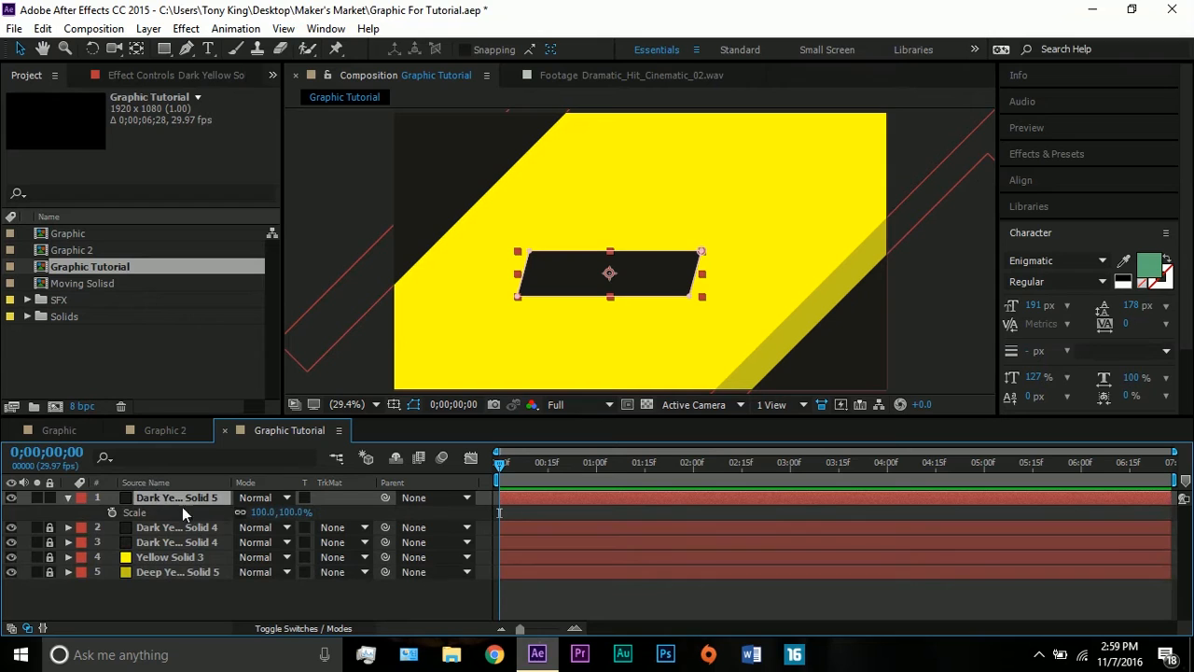
{"action": "left_click", "coordinate": [246, 516]}
{"action": "left_click_drag", "start_coordinate": [266, 512], "coordinate": [225, 506]}
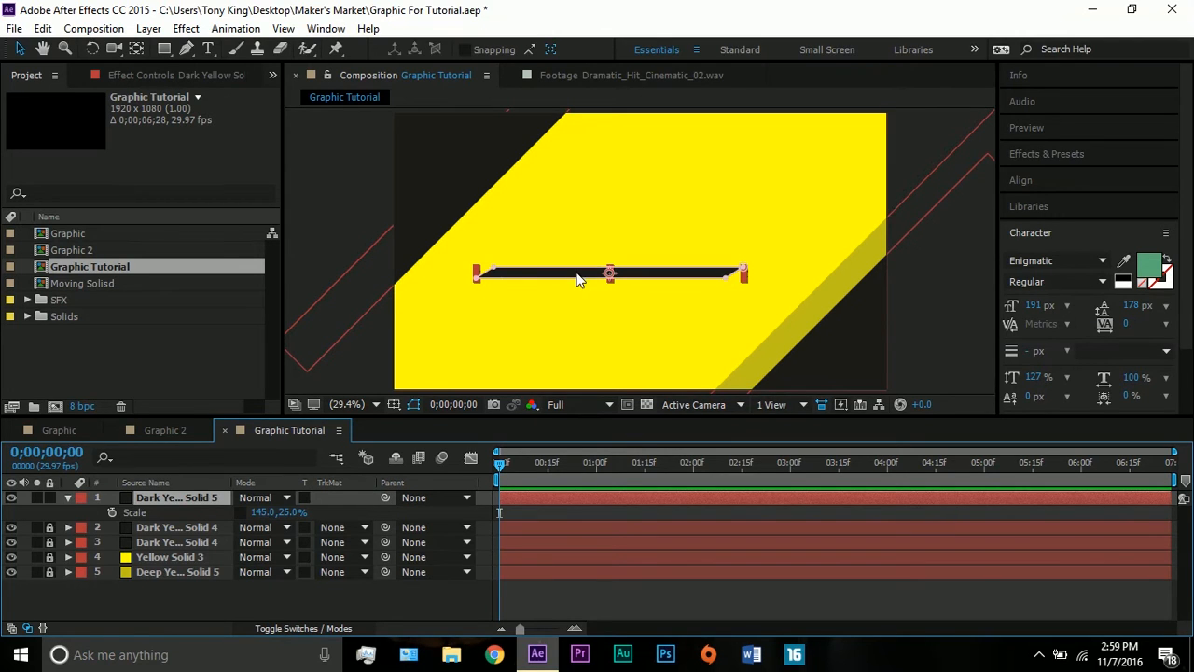
{"action": "left_click_drag", "start_coordinate": [576, 278], "coordinate": [799, 139]}
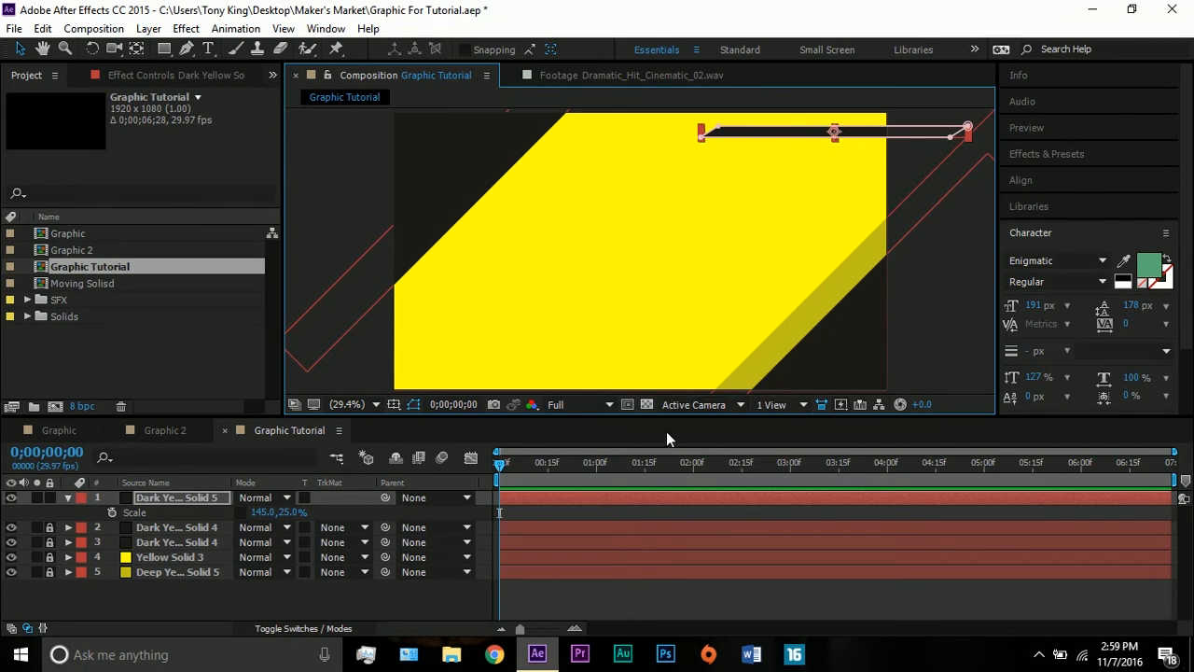
Duplicate the thin bar, move the copy down-left, and make it shorter and thicker.
{"action": "left_click", "coordinate": [171, 501]}
{"action": "key", "text": "ctrl+d"}
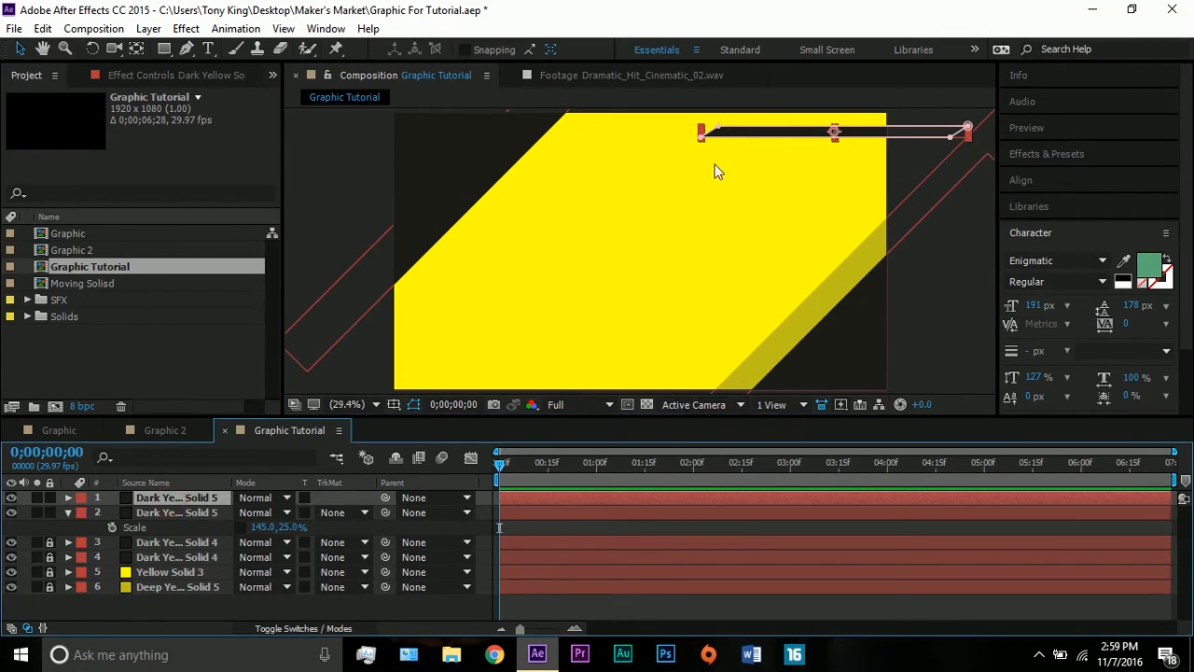
{"action": "left_click_drag", "start_coordinate": [757, 140], "coordinate": [569, 154]}
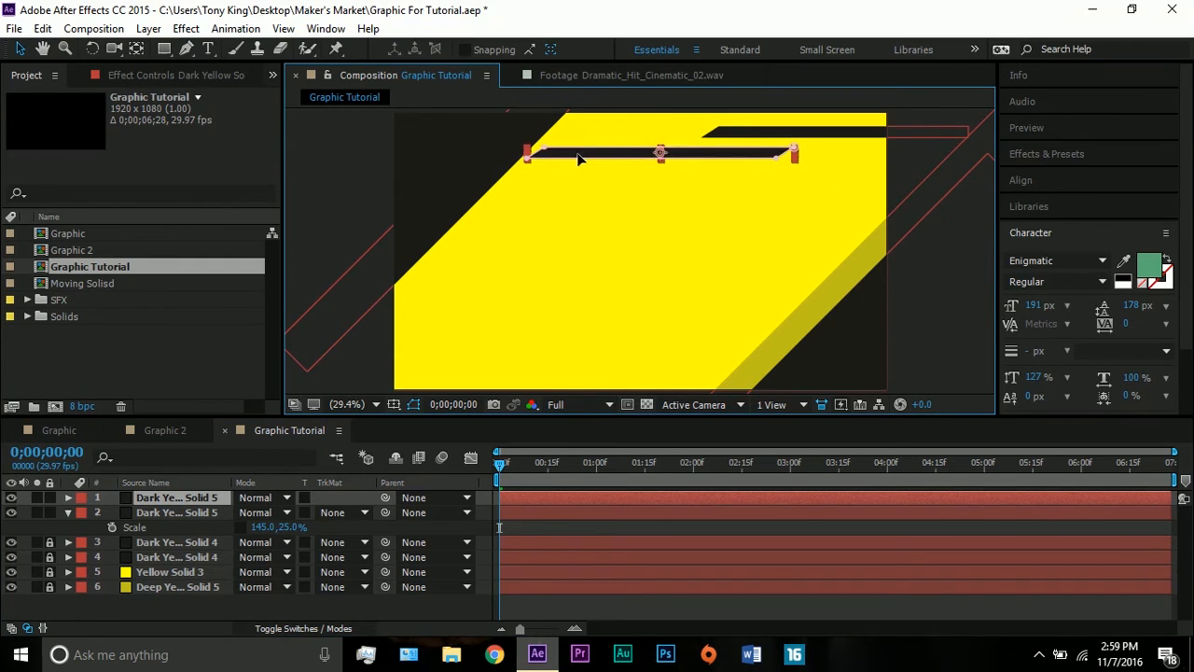
{"action": "key", "text": "s"}
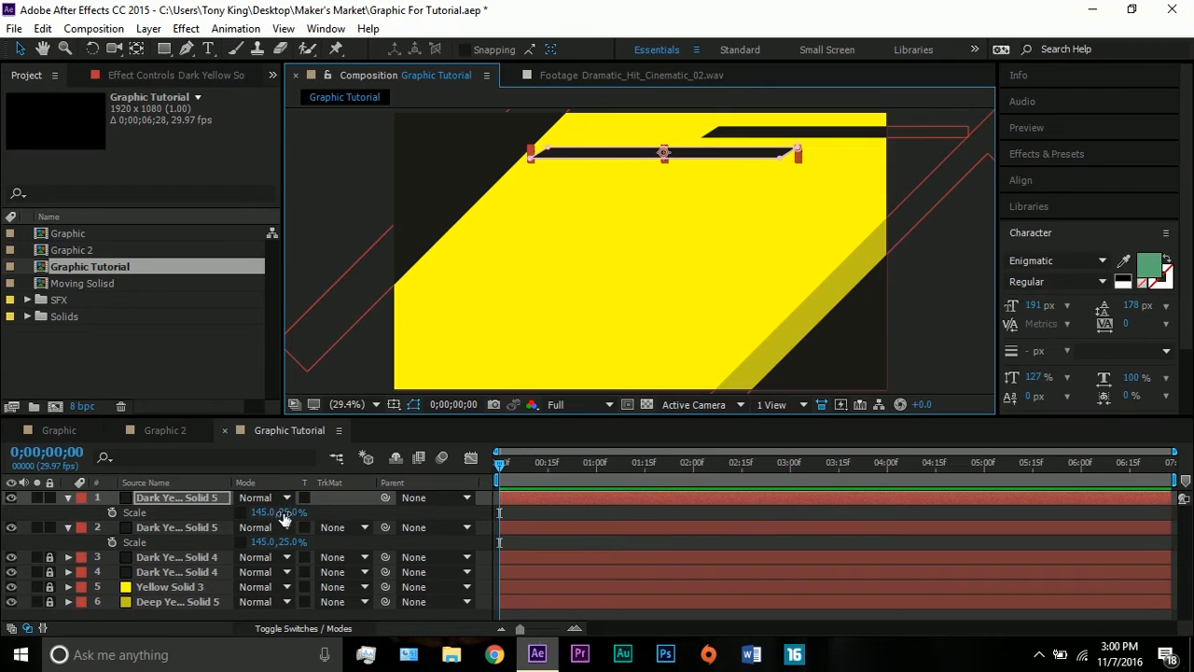
{"action": "left_click_drag", "start_coordinate": [285, 512], "coordinate": [197, 518]}
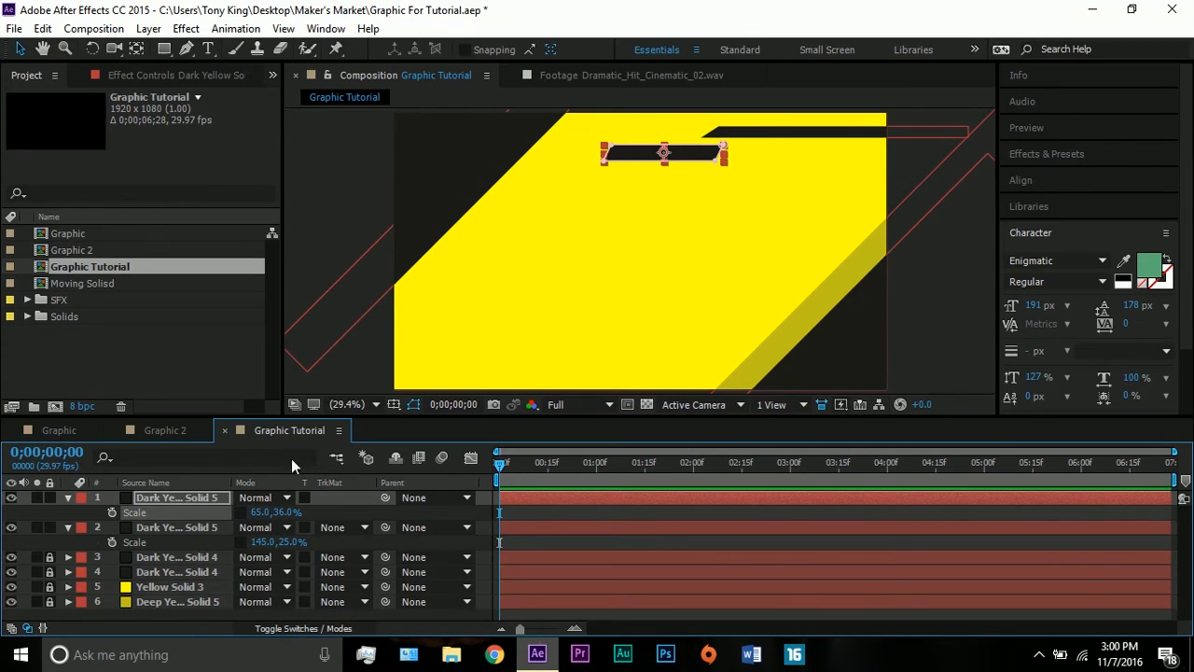
Duplicate the short bar and reshape the copy into a long bar at 28% height.
{"action": "left_click", "coordinate": [206, 499]}
{"action": "key", "text": "ctrl+d"}
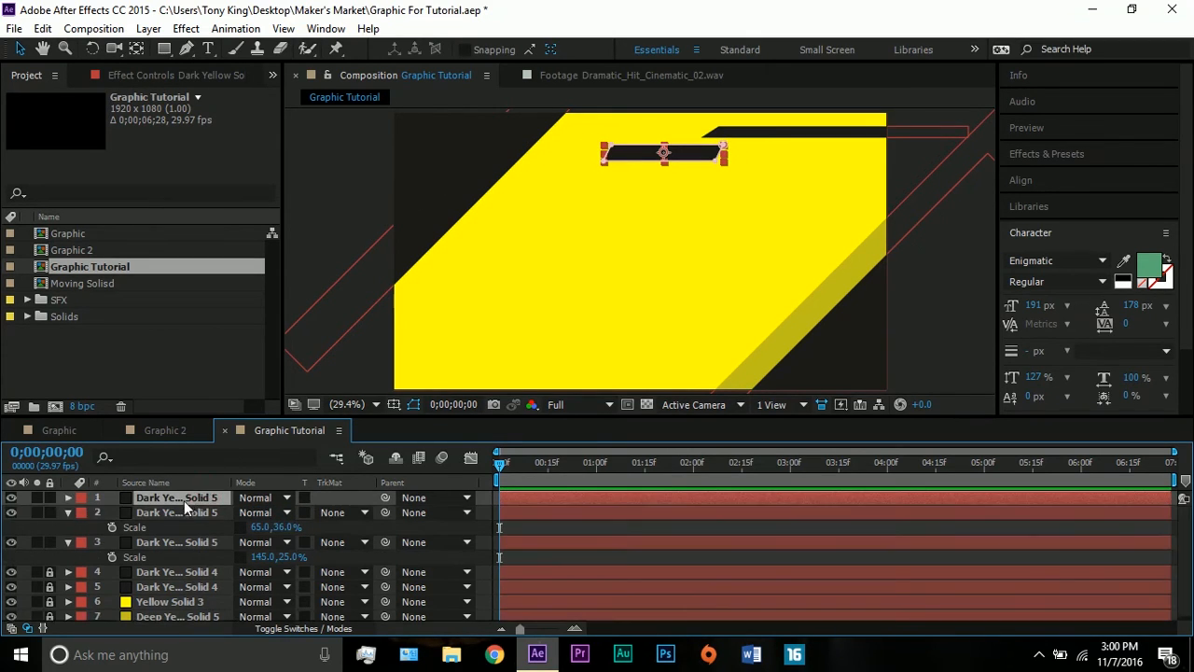
{"action": "key", "text": "s"}
{"action": "left_click_drag", "start_coordinate": [262, 512], "coordinate": [322, 512]}
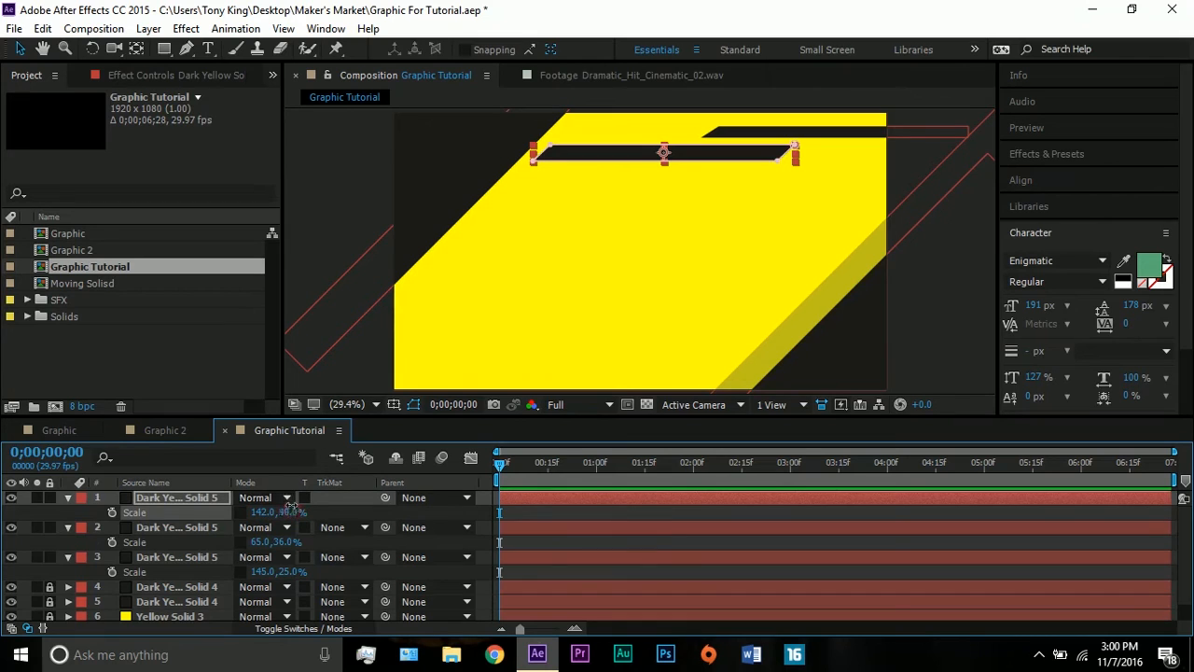
{"action": "left_click_drag", "start_coordinate": [287, 512], "coordinate": [282, 501]}
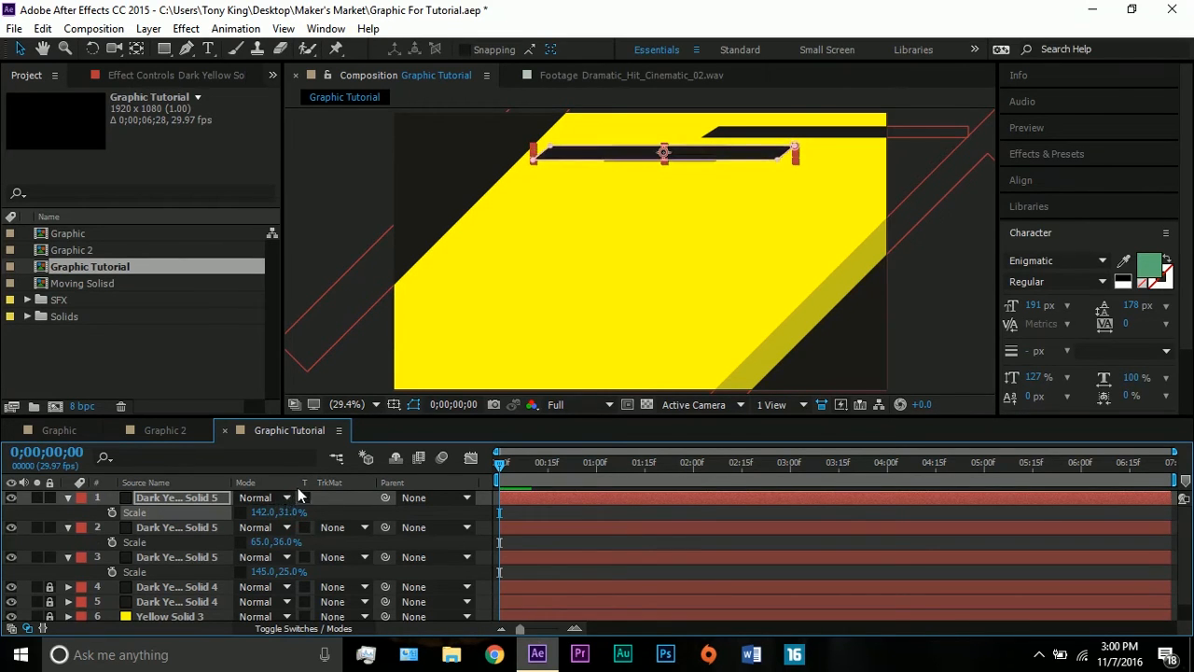
{"action": "left_click", "coordinate": [576, 159]}
{"action": "left_click_drag", "start_coordinate": [576, 159], "coordinate": [555, 183]}
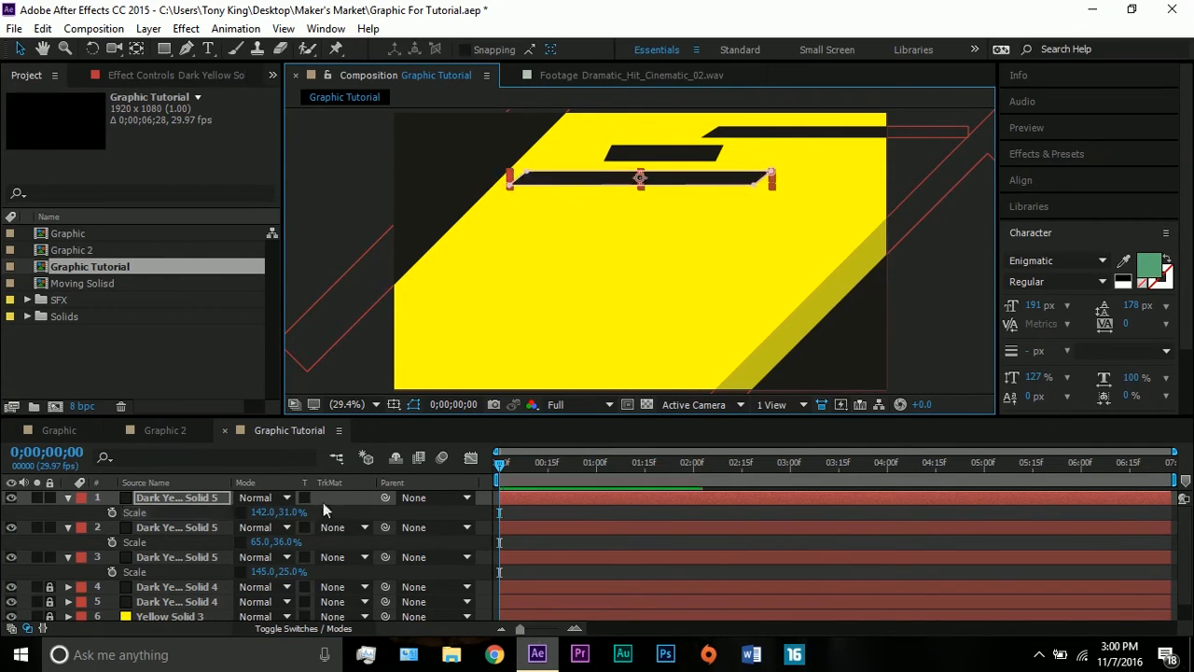
{"action": "left_click", "coordinate": [290, 512]}
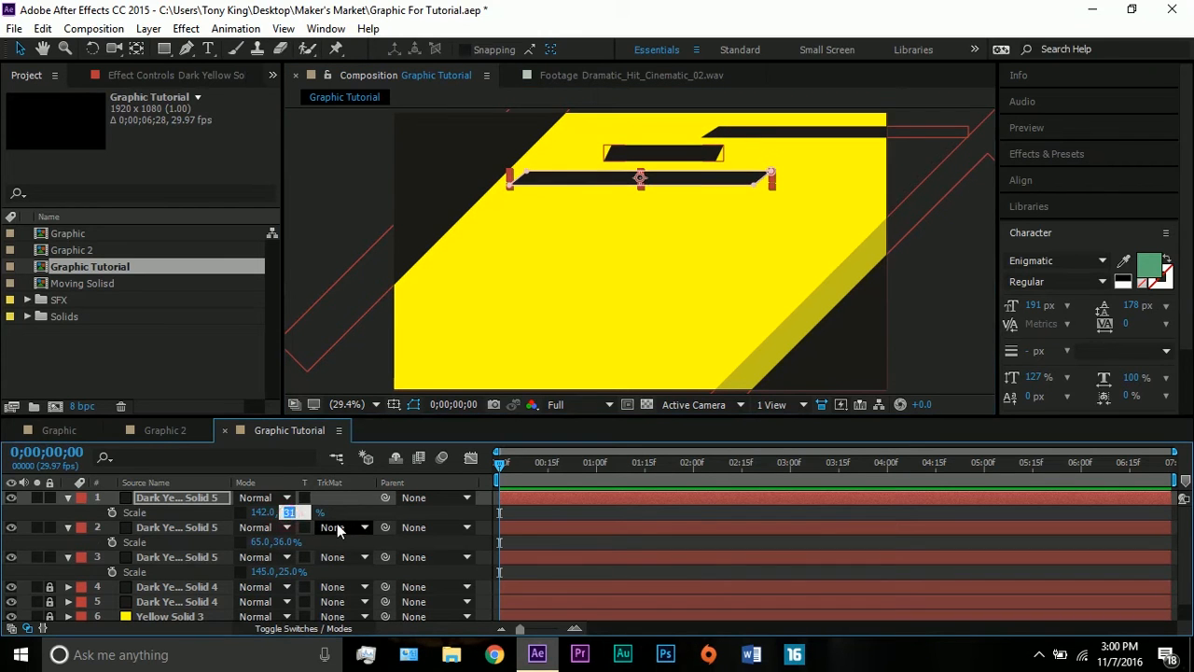
{"action": "type", "text": "28"}
{"action": "key", "text": "Return"}
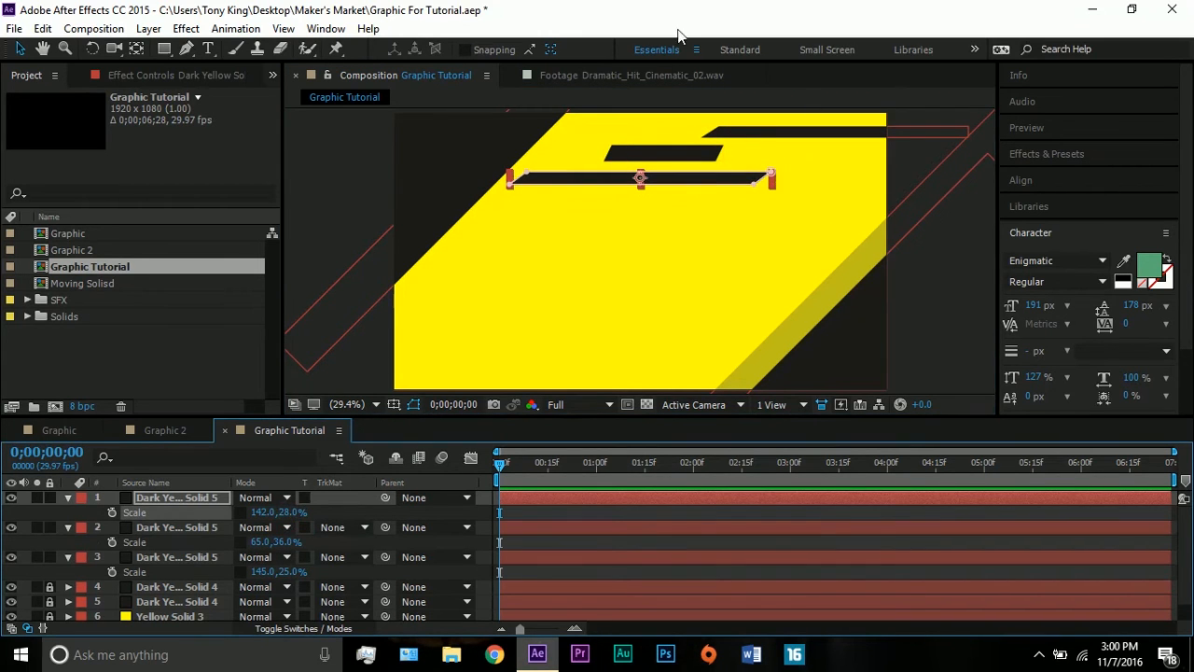
{"action": "left_click_drag", "start_coordinate": [568, 186], "coordinate": [561, 180]}
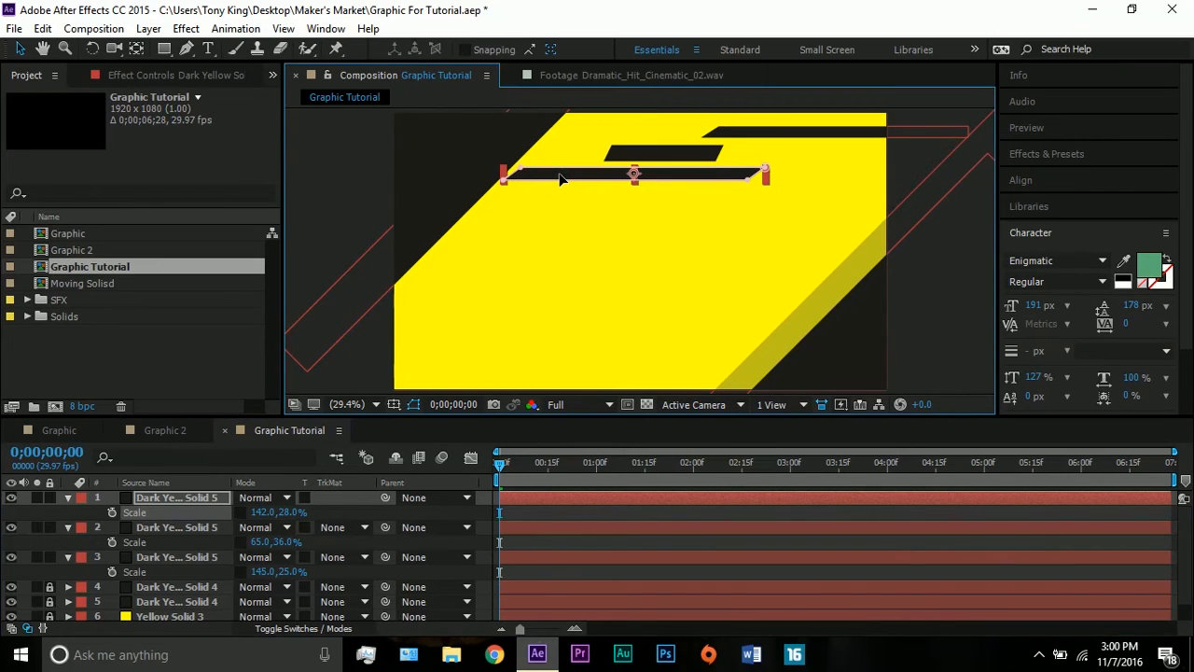
Widen the short upper bar to 75%, nudge the long bar, and view Graphic 2.
{"action": "left_click", "coordinate": [637, 155]}
{"action": "left_click_drag", "start_coordinate": [254, 544], "coordinate": [284, 544]}
{"action": "left_click_drag", "start_coordinate": [564, 177], "coordinate": [548, 182]}
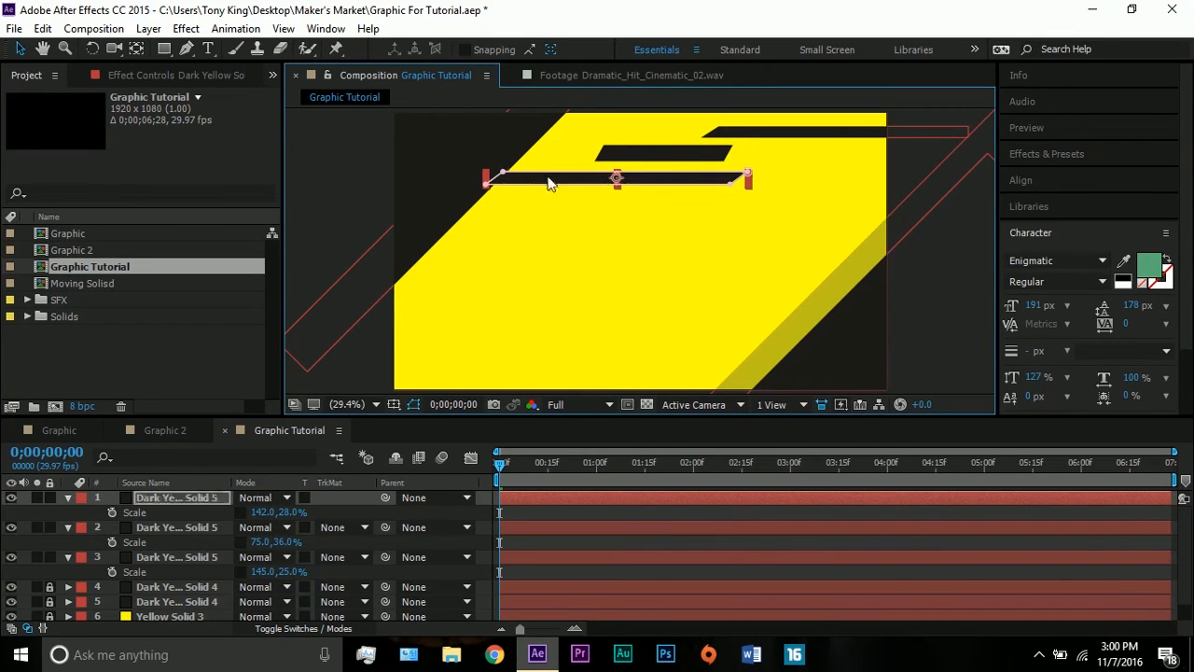
{"action": "left_click", "coordinate": [678, 159]}
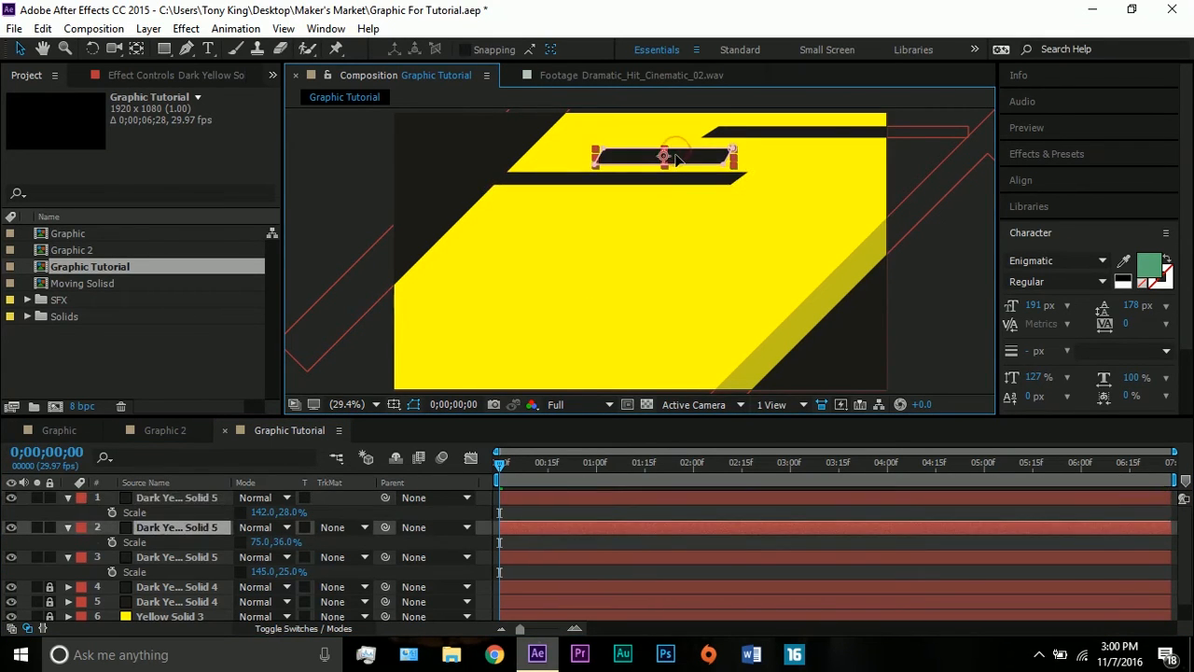
{"action": "left_click", "coordinate": [838, 215]}
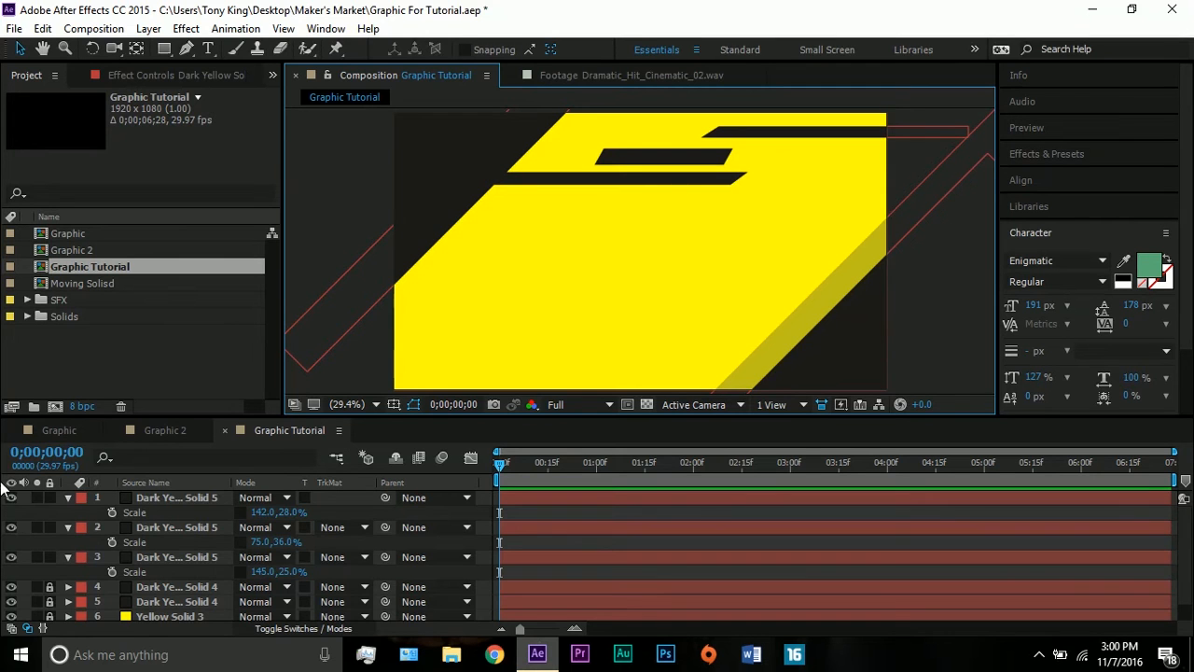
{"action": "left_click", "coordinate": [166, 431]}
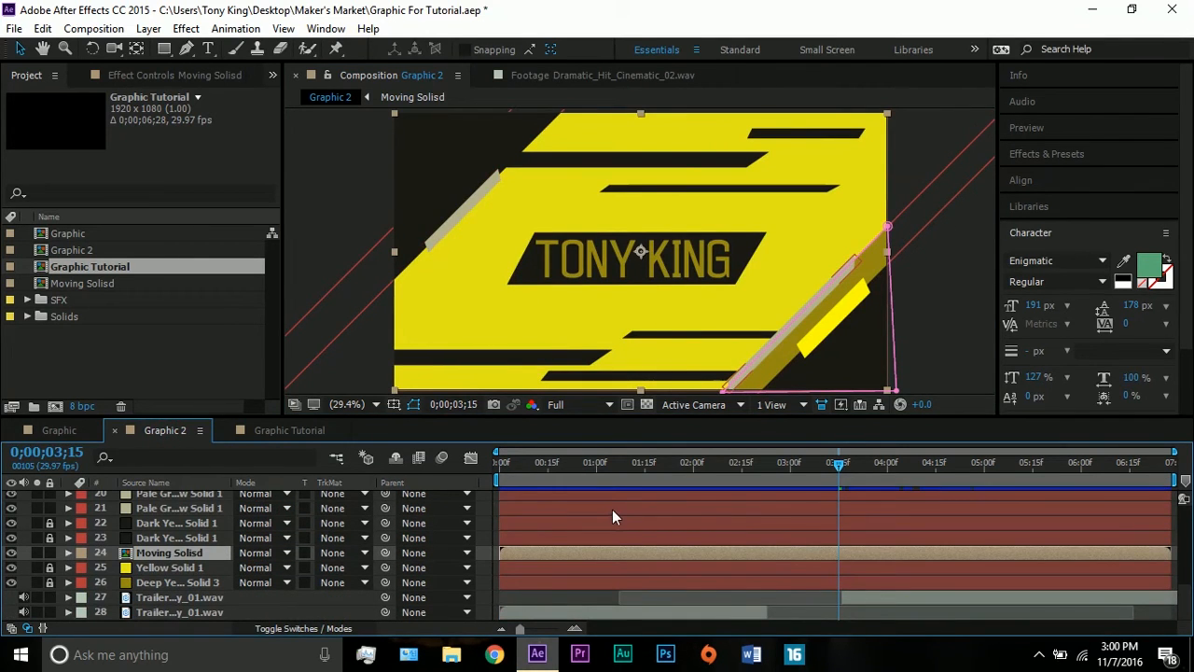
Back in Graphic Tutorial, slide the long bar right and the short bar slightly left.
{"action": "left_click", "coordinate": [290, 431]}
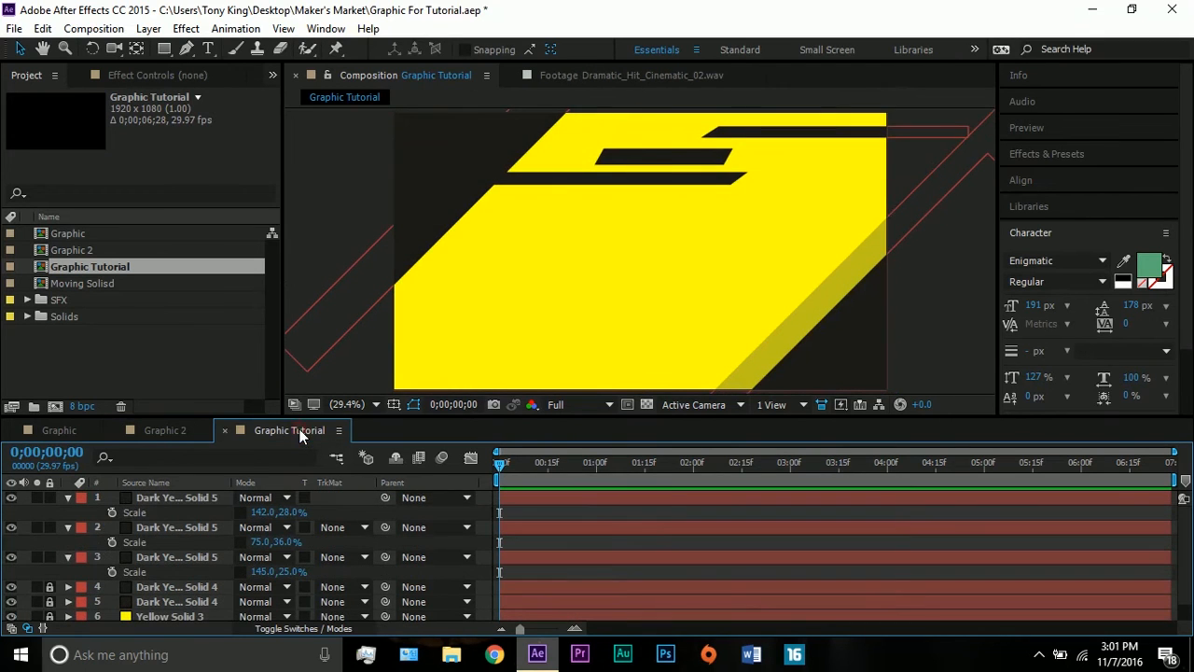
{"action": "left_click_drag", "start_coordinate": [618, 186], "coordinate": [737, 183]}
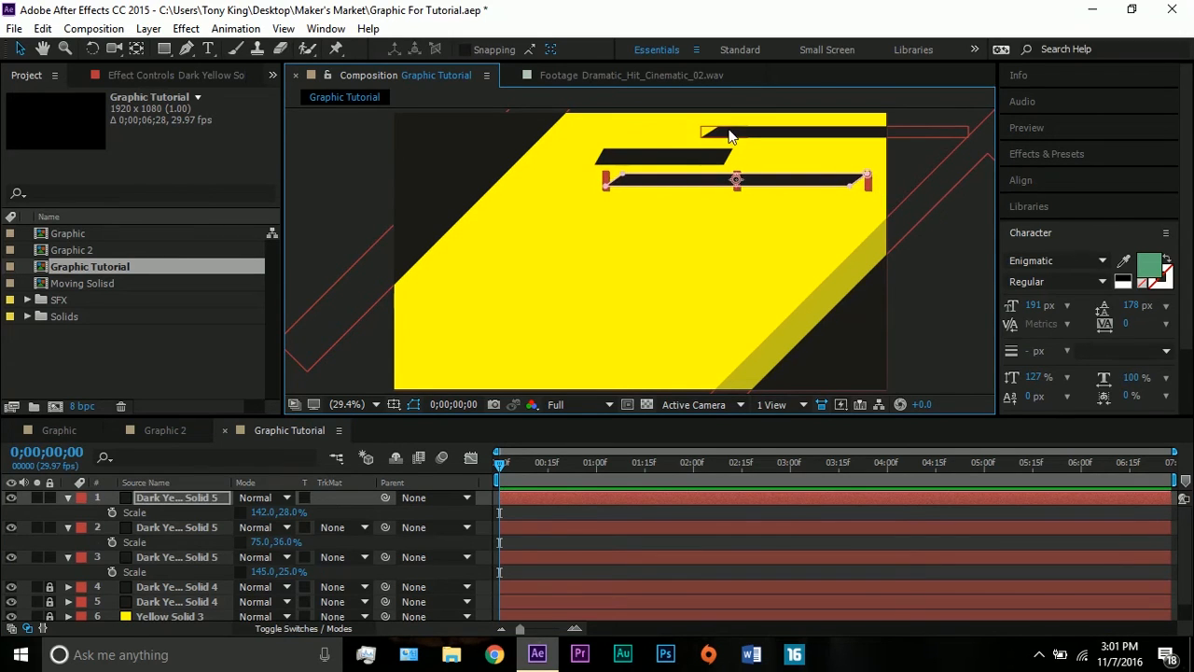
{"action": "left_click_drag", "start_coordinate": [672, 156], "coordinate": [618, 157]}
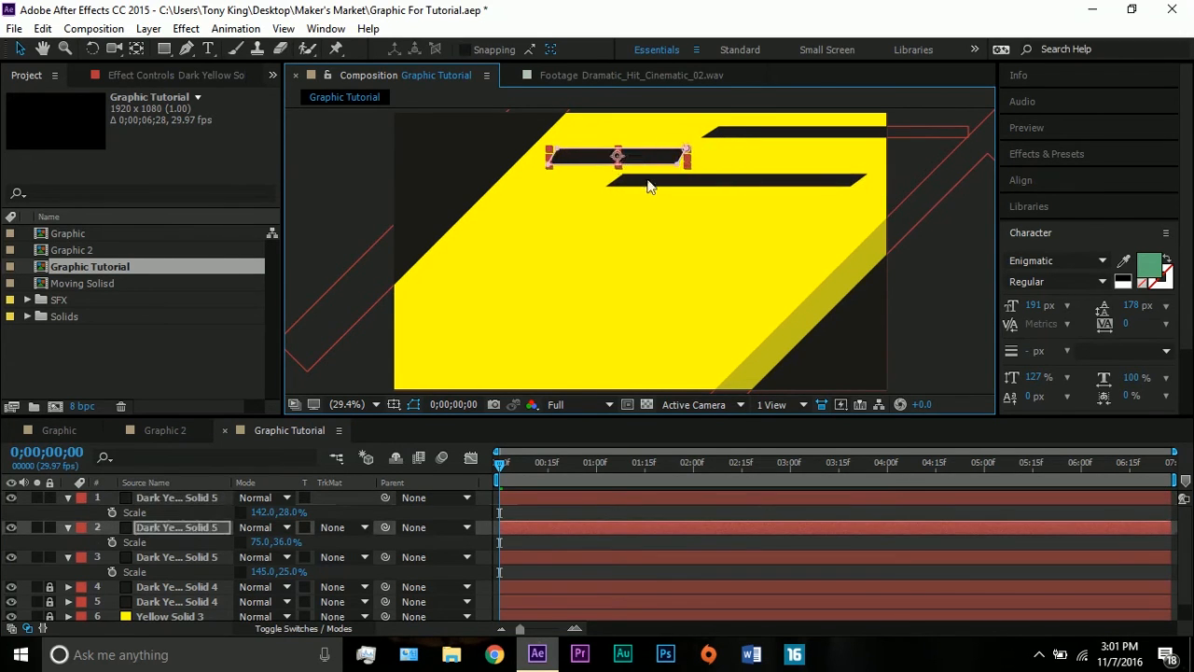
Thin the long bar to 14% height and nudge the top thin bar left.
{"action": "left_click", "coordinate": [648, 183]}
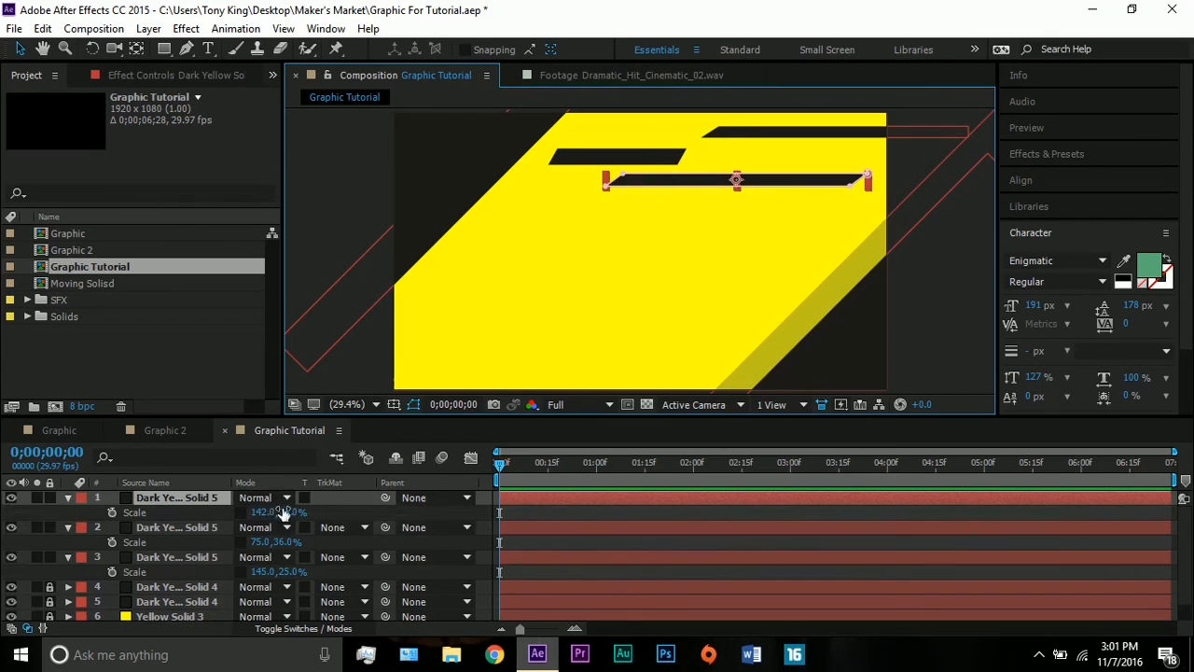
{"action": "left_click_drag", "start_coordinate": [290, 512], "coordinate": [265, 512]}
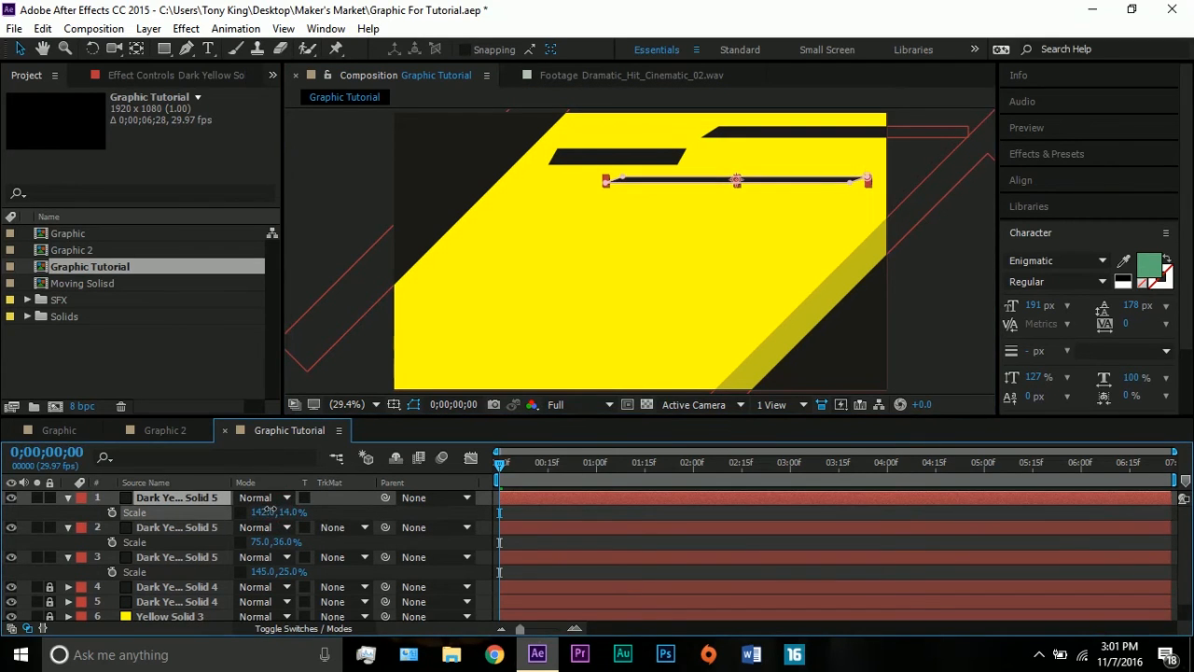
{"action": "left_click", "coordinate": [358, 194]}
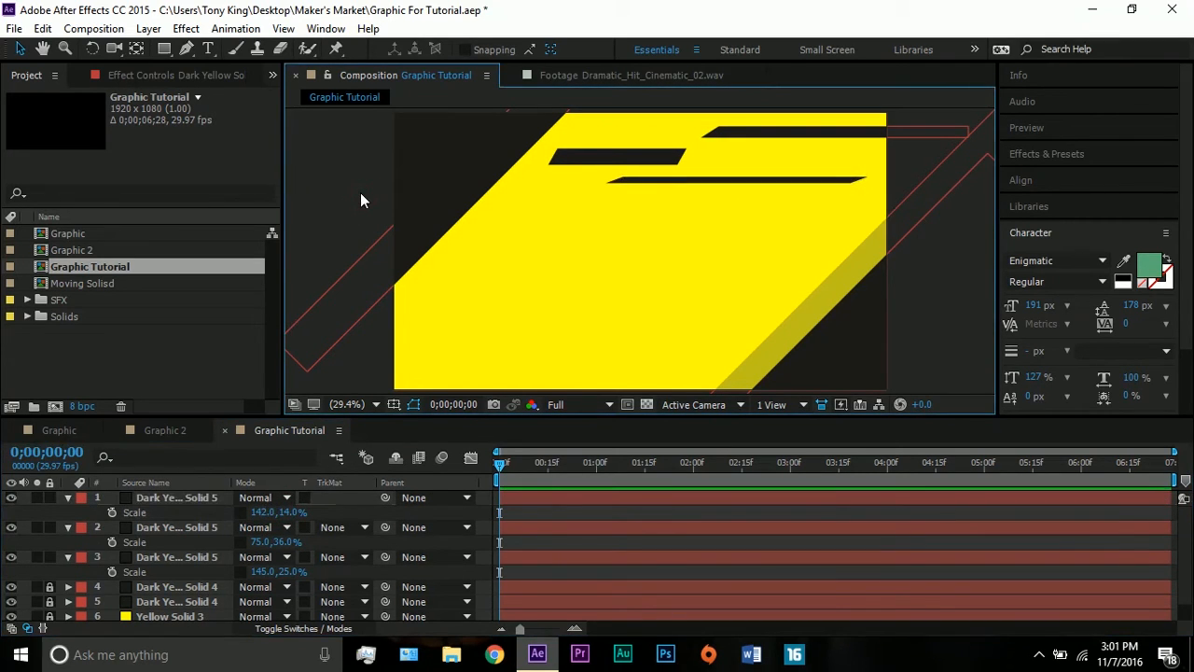
{"action": "left_click_drag", "start_coordinate": [808, 132], "coordinate": [786, 136]}
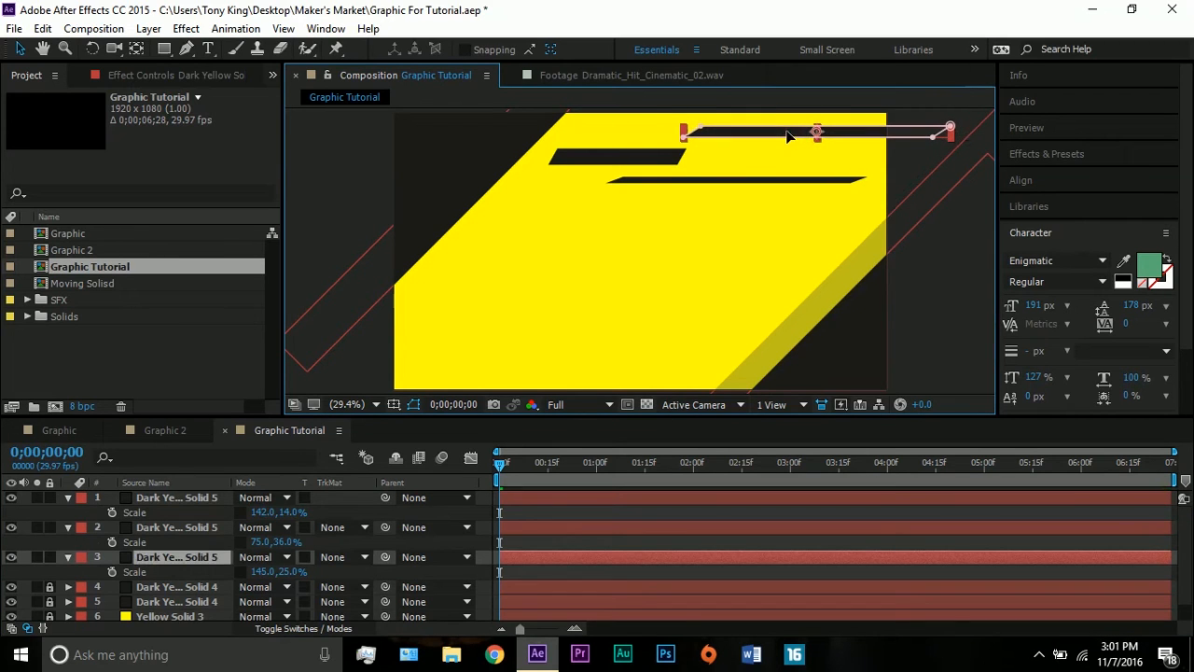
{"action": "left_click", "coordinate": [658, 182]}
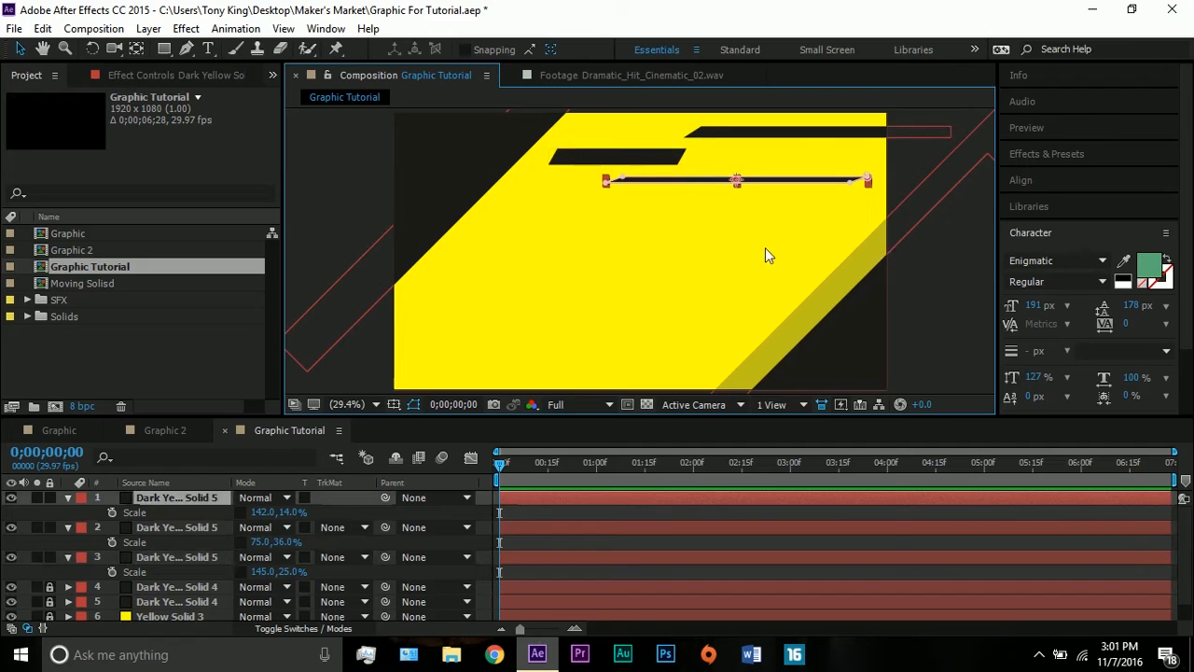
{"action": "left_click", "coordinate": [68, 498]}
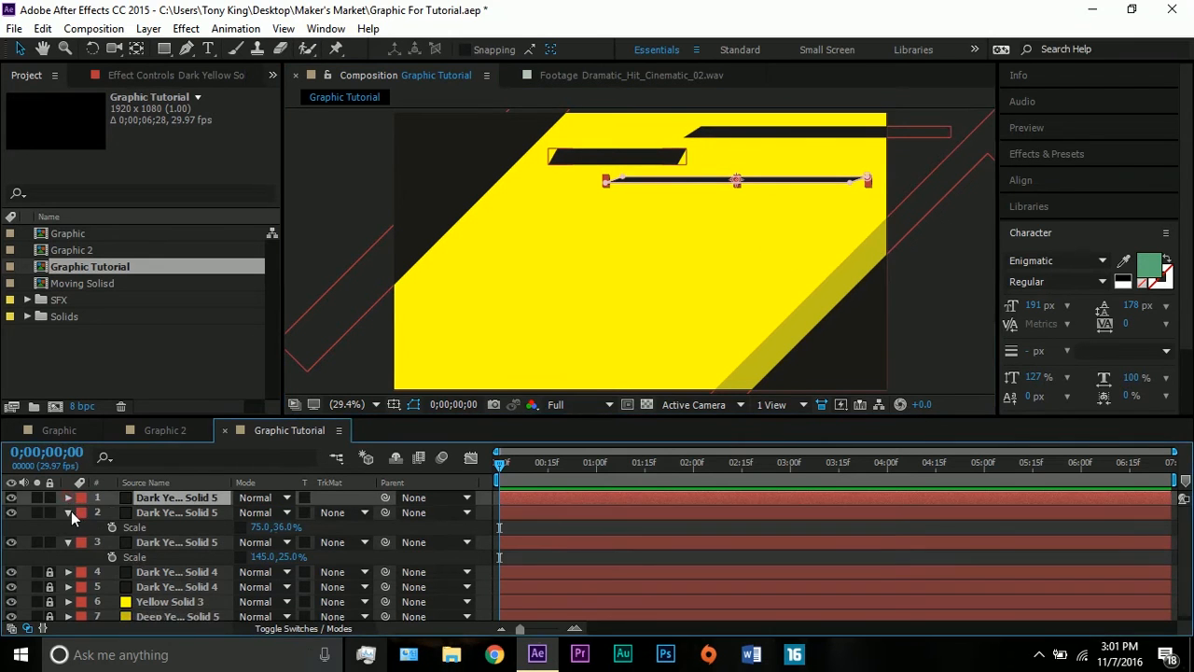
Duplicate the top bar and move the copy to the slab's lower left.
{"action": "left_click", "coordinate": [68, 513]}
{"action": "left_click", "coordinate": [68, 513]}
{"action": "left_click", "coordinate": [68, 509]}
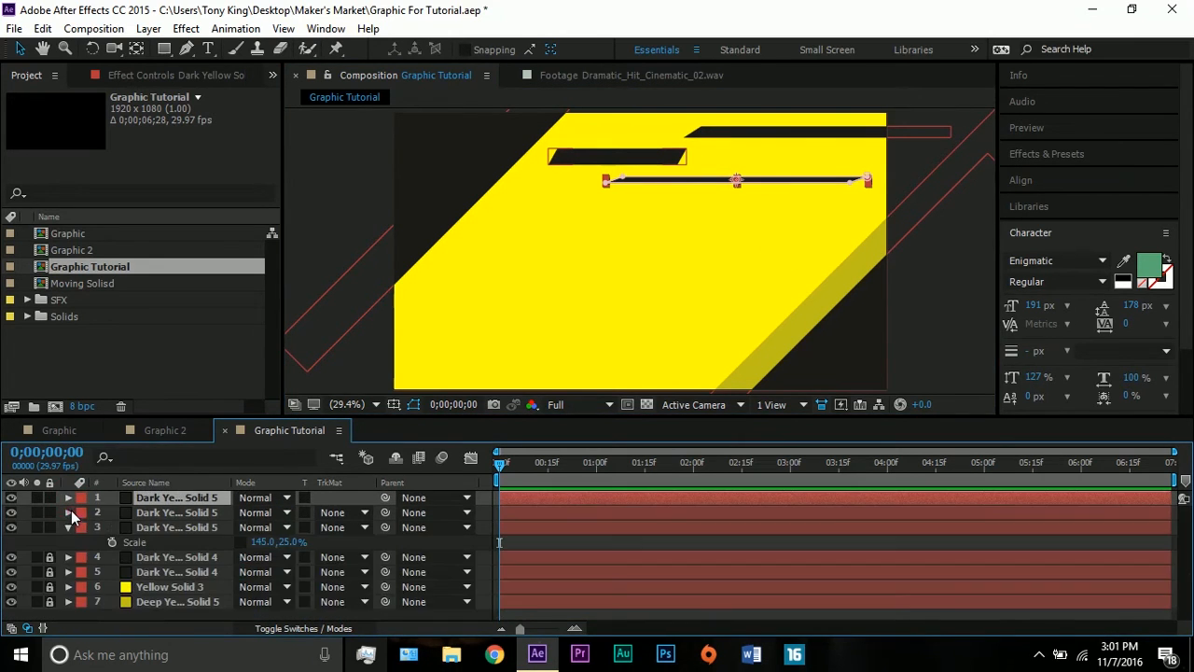
{"action": "left_click", "coordinate": [199, 527]}
{"action": "left_click", "coordinate": [68, 527]}
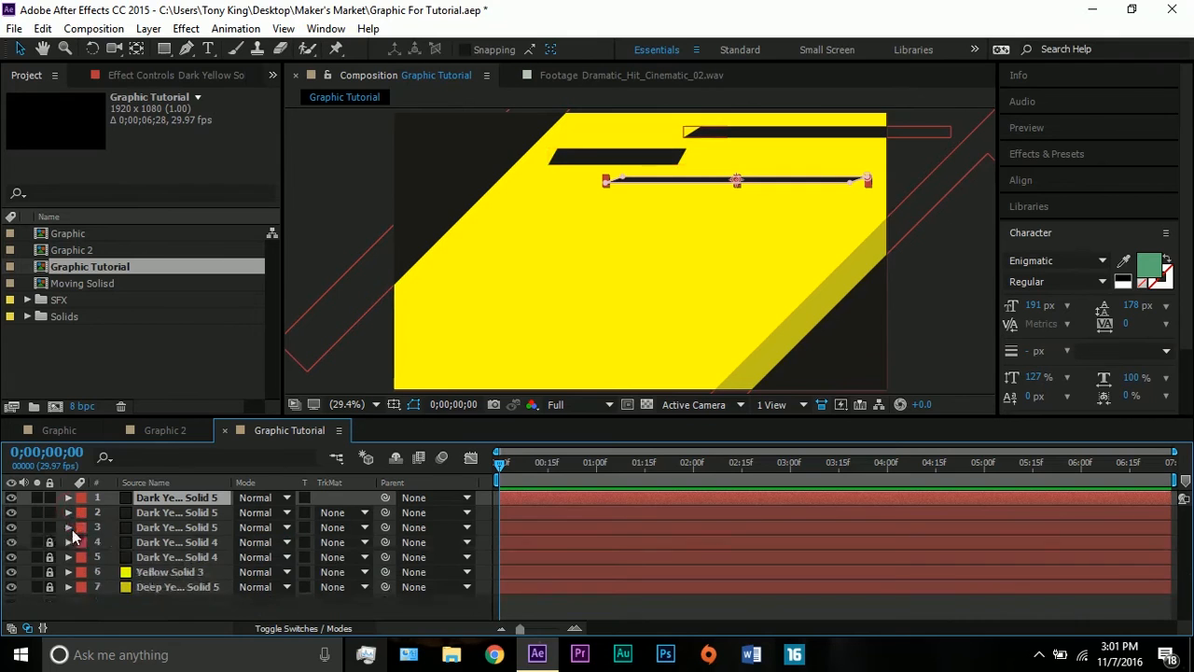
{"action": "left_click", "coordinate": [131, 527]}
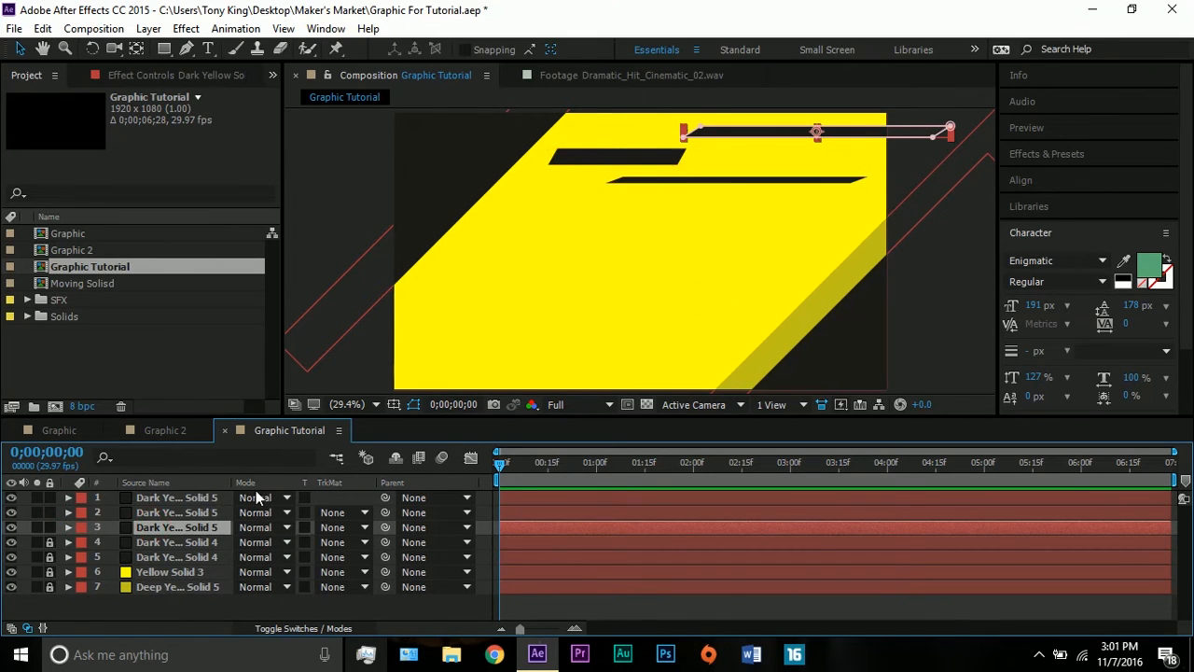
{"action": "key", "text": "ctrl+d"}
{"action": "left_click_drag", "start_coordinate": [152, 535], "coordinate": [150, 548]}
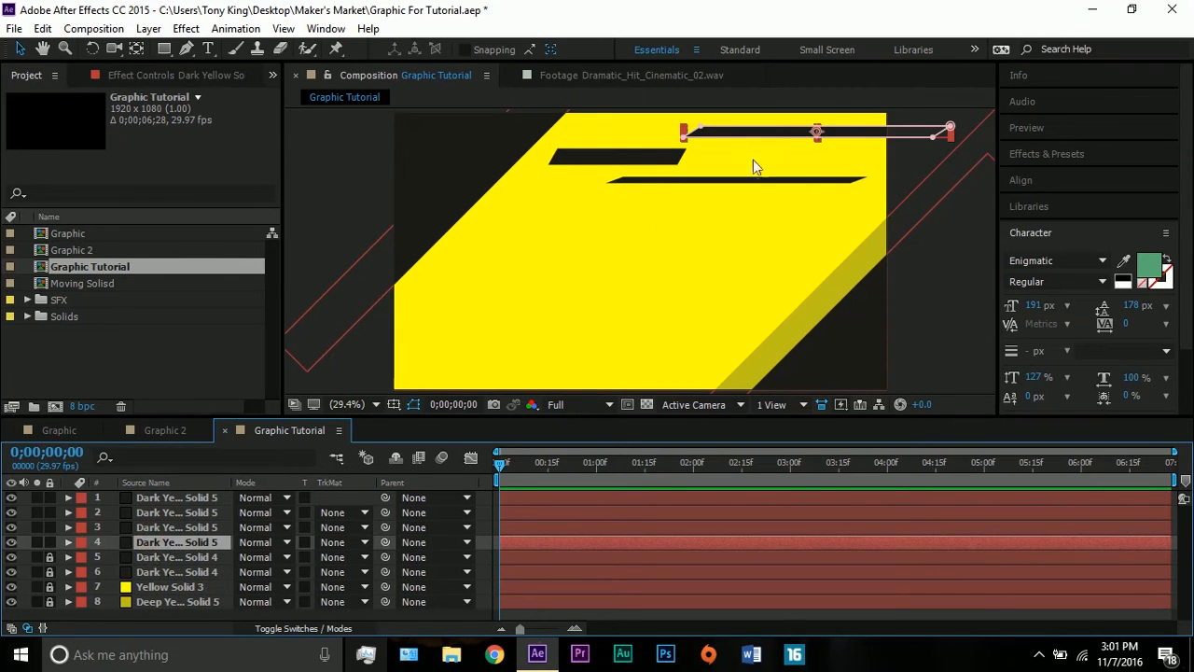
{"action": "left_click_drag", "start_coordinate": [737, 137], "coordinate": [452, 334]}
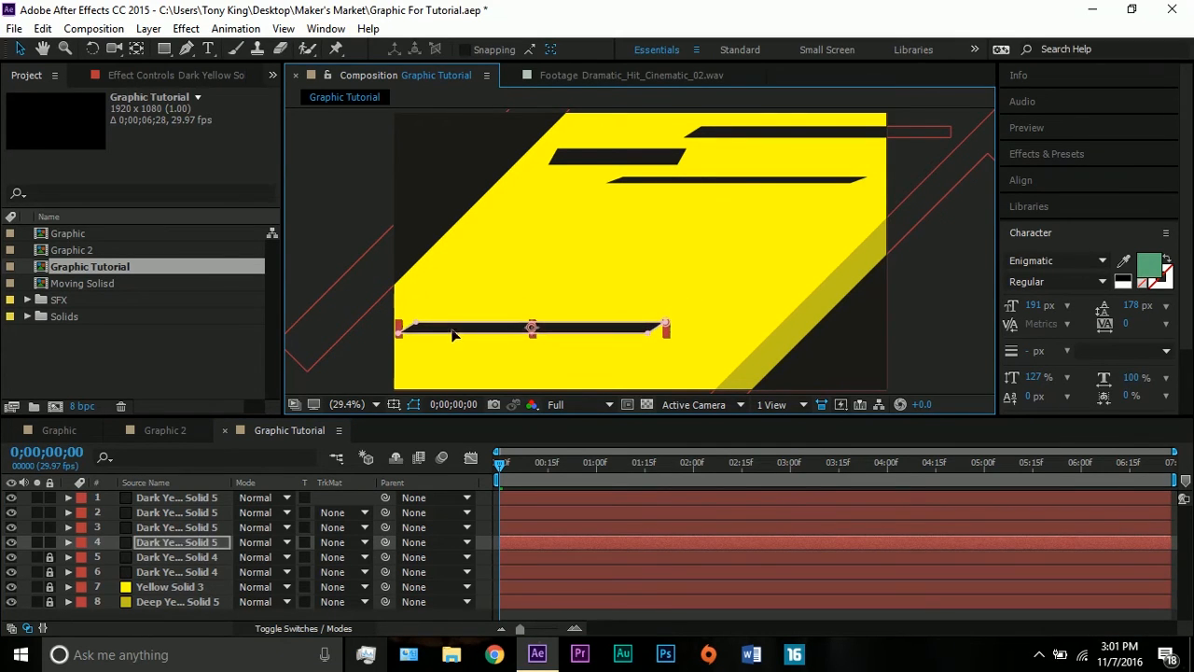
Duplicate the short bar and the long thin bar, placing both copies near the bottom edge.
{"action": "left_click", "coordinate": [618, 157]}
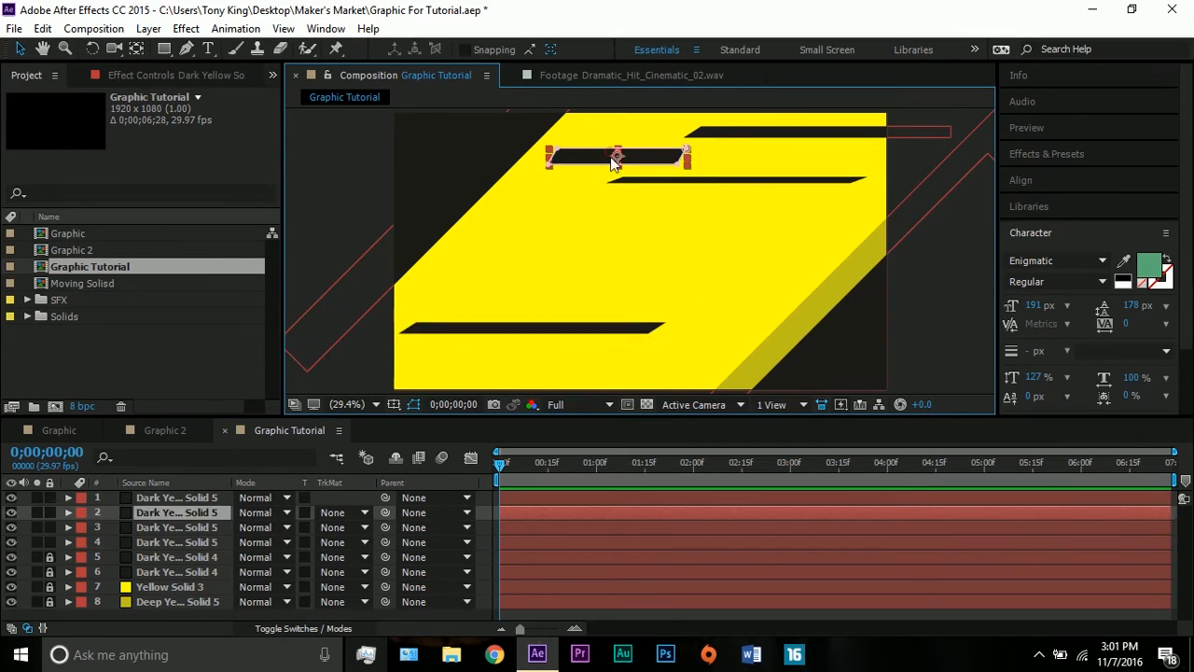
{"action": "key", "text": "ctrl+d"}
{"action": "left_click", "coordinate": [149, 527]}
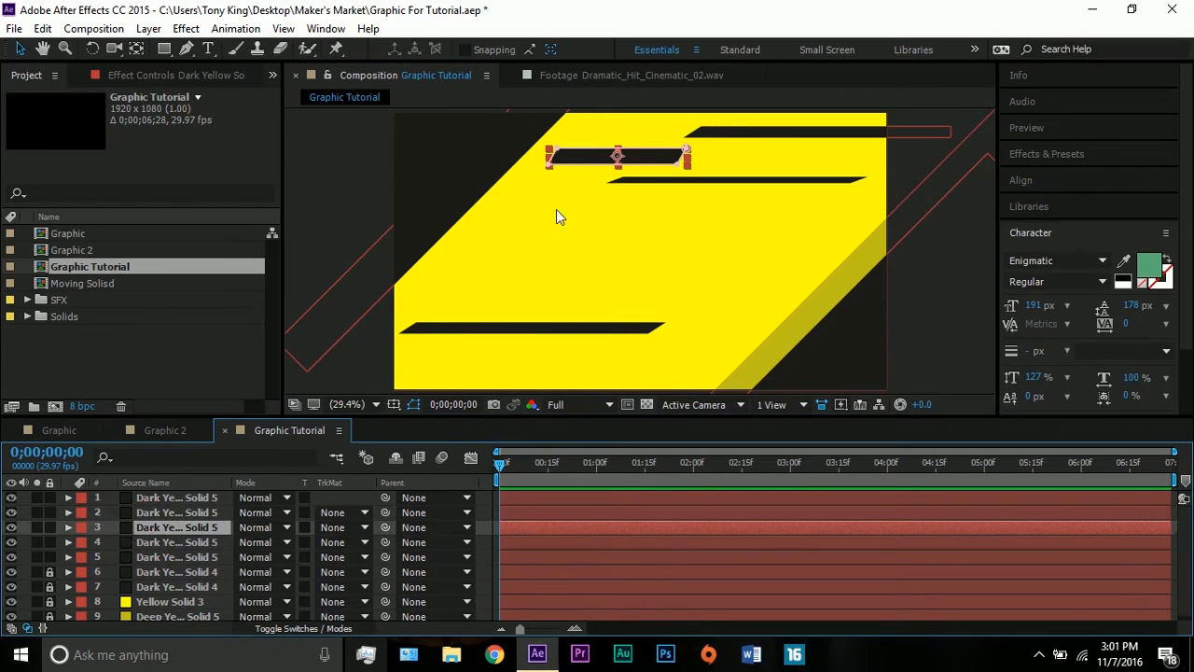
{"action": "left_click_drag", "start_coordinate": [600, 166], "coordinate": [627, 347]}
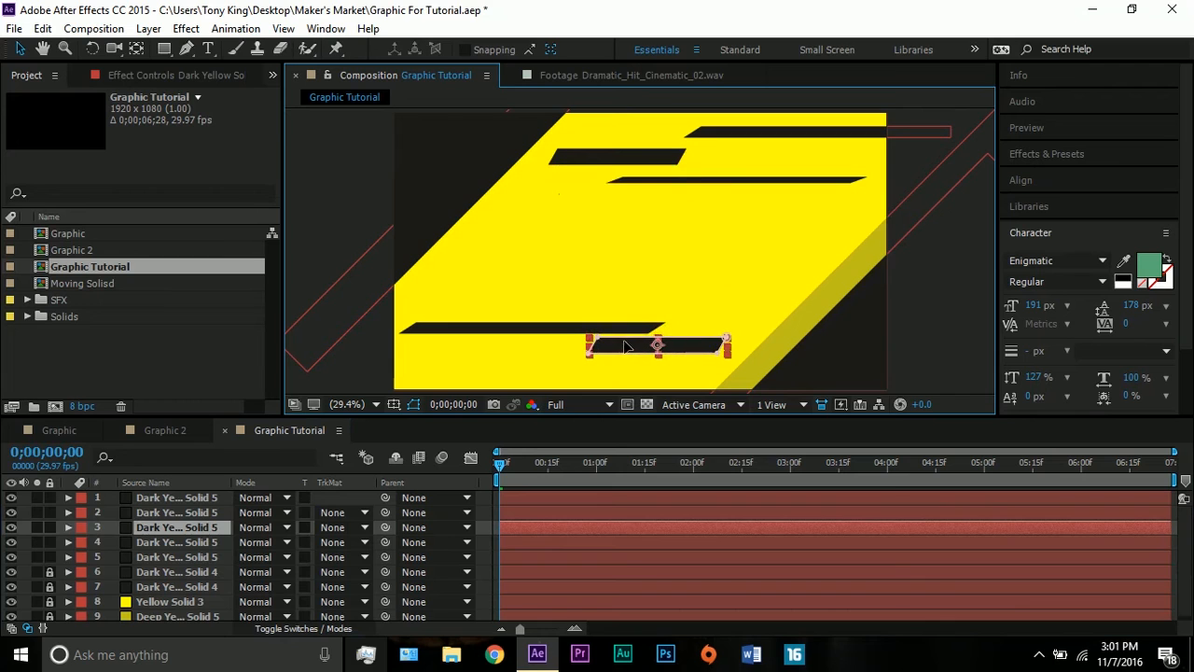
{"action": "left_click", "coordinate": [679, 181]}
{"action": "key", "text": "ctrl+d"}
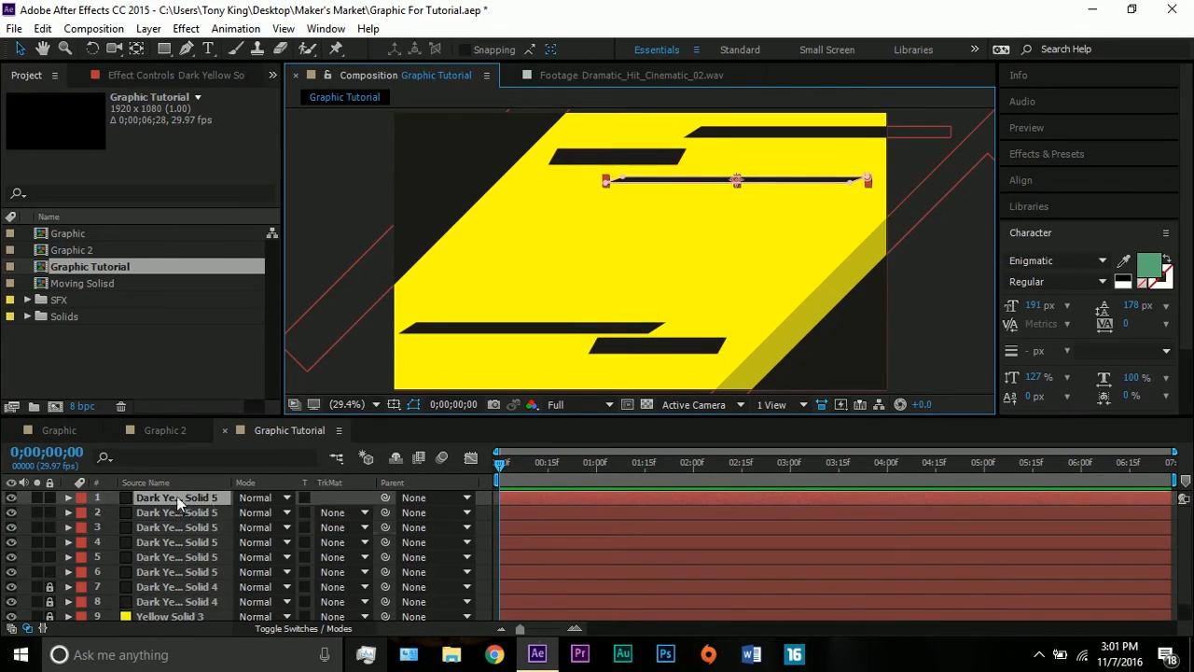
{"action": "left_click", "coordinate": [165, 544]}
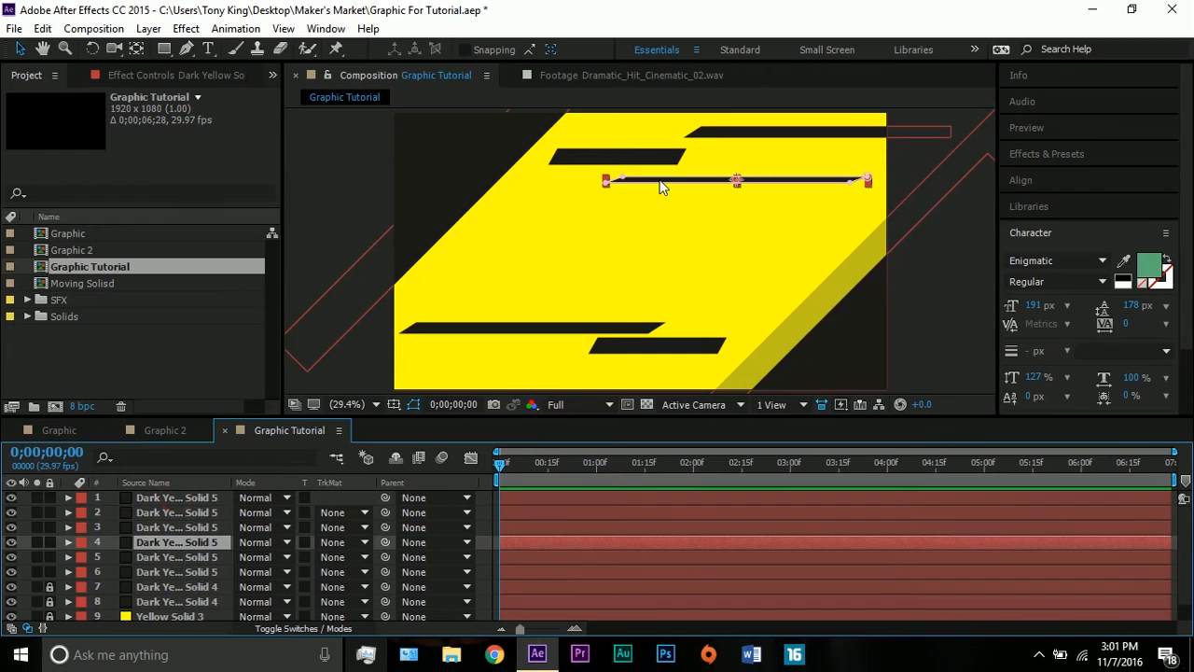
{"action": "left_click_drag", "start_coordinate": [660, 186], "coordinate": [467, 380]}
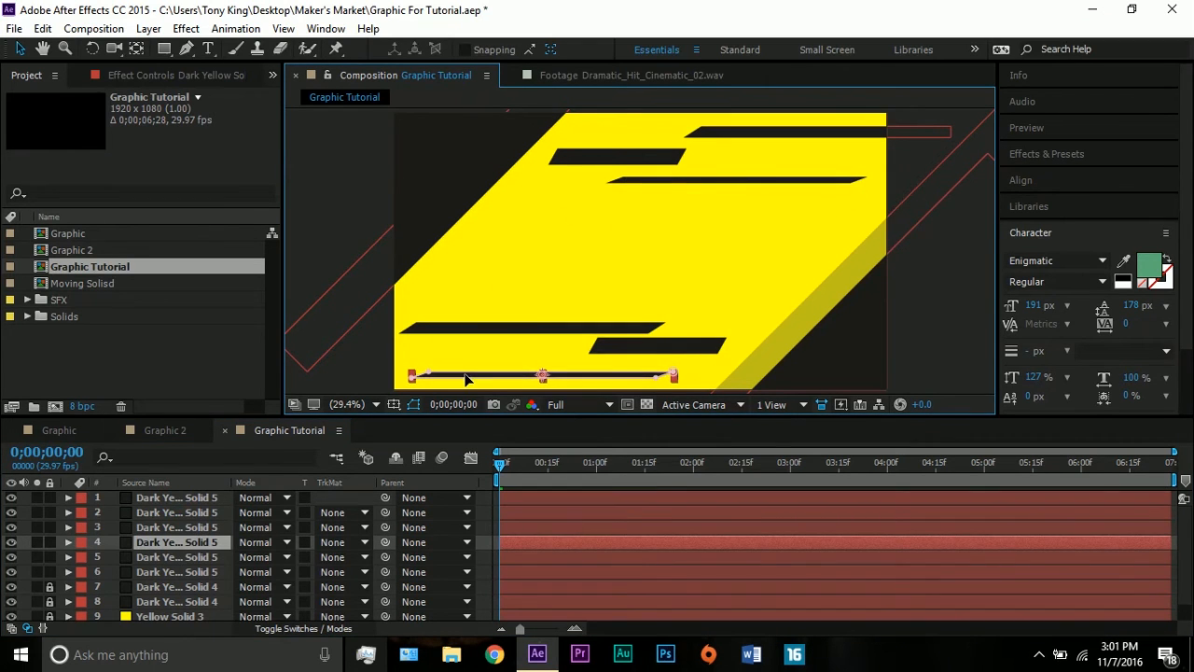
Make the duplicated lower short bar thinner through its Scale setting.
{"action": "left_click", "coordinate": [616, 342]}
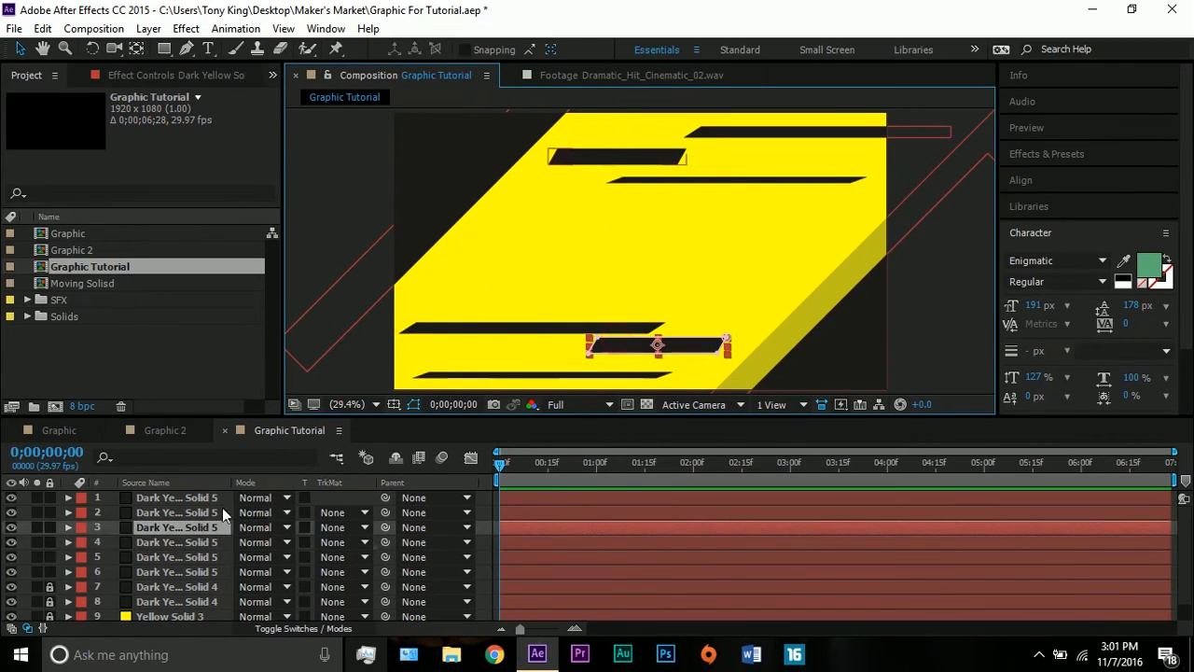
{"action": "key", "text": "s"}
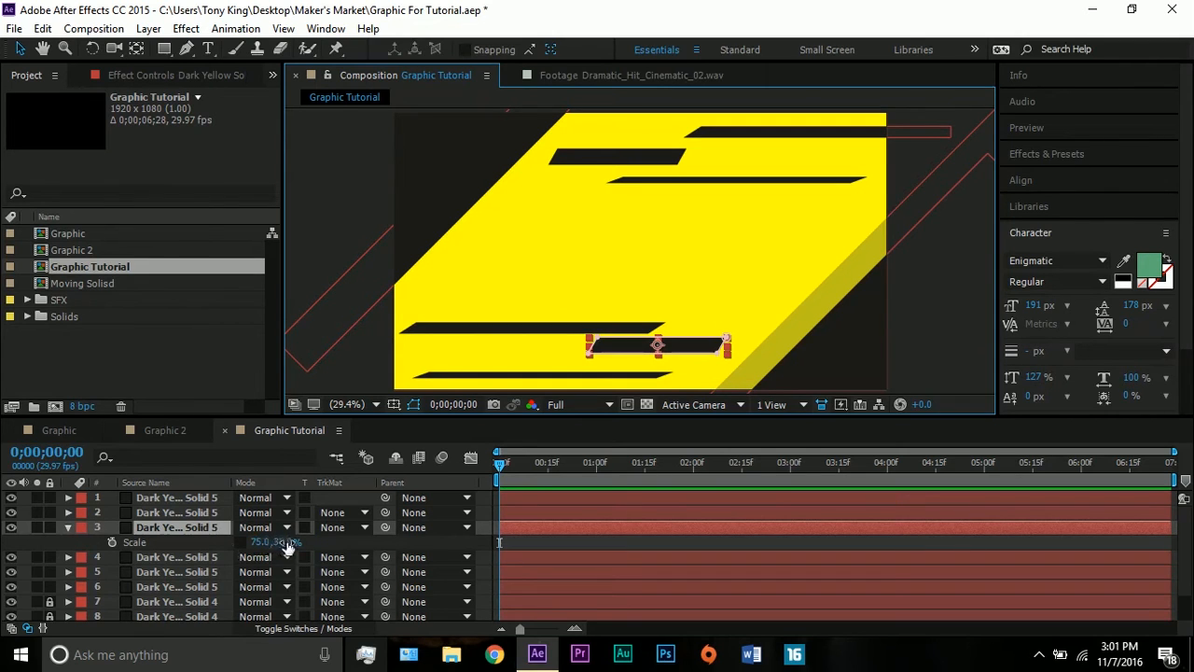
{"action": "left_click_drag", "start_coordinate": [287, 549], "coordinate": [278, 543]}
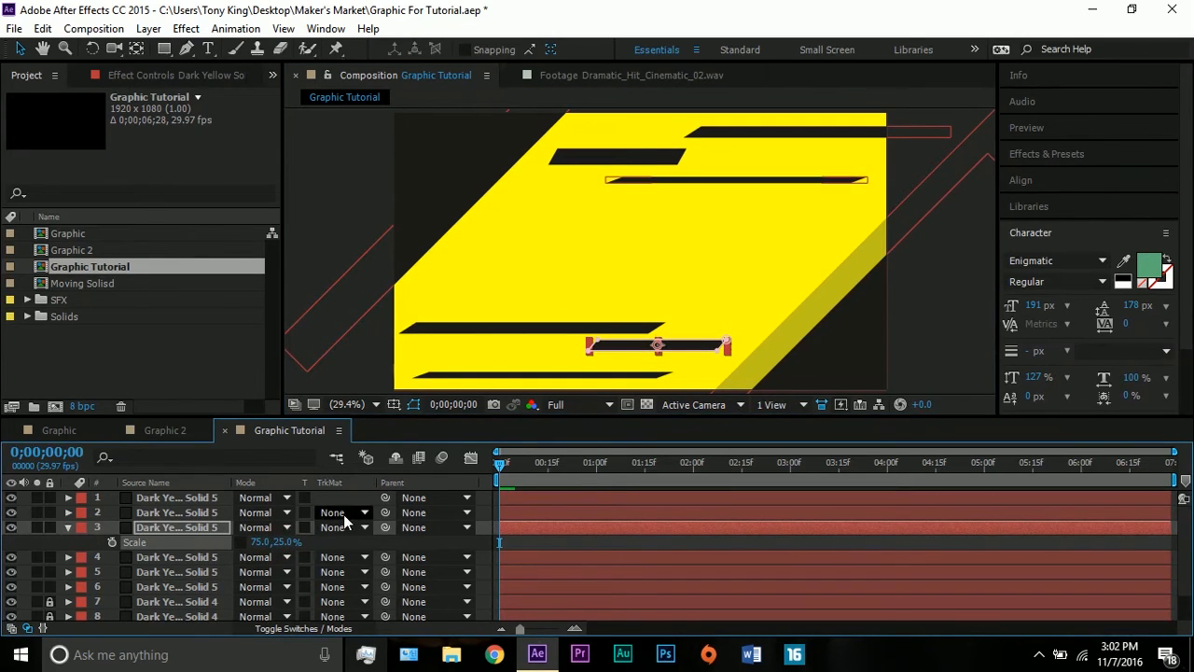
Widen the long lower bar to 175% horizontal scale and collapse the scale properties.
{"action": "left_click", "coordinate": [458, 374]}
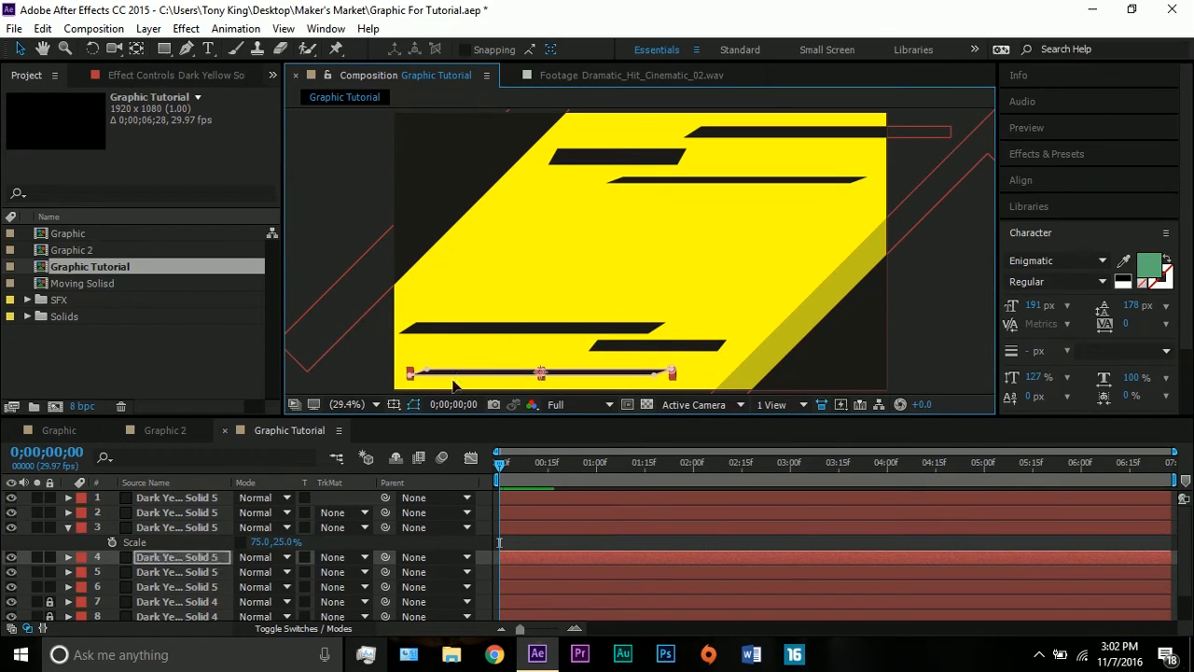
{"action": "left_click", "coordinate": [457, 328]}
{"action": "key", "text": "s"}
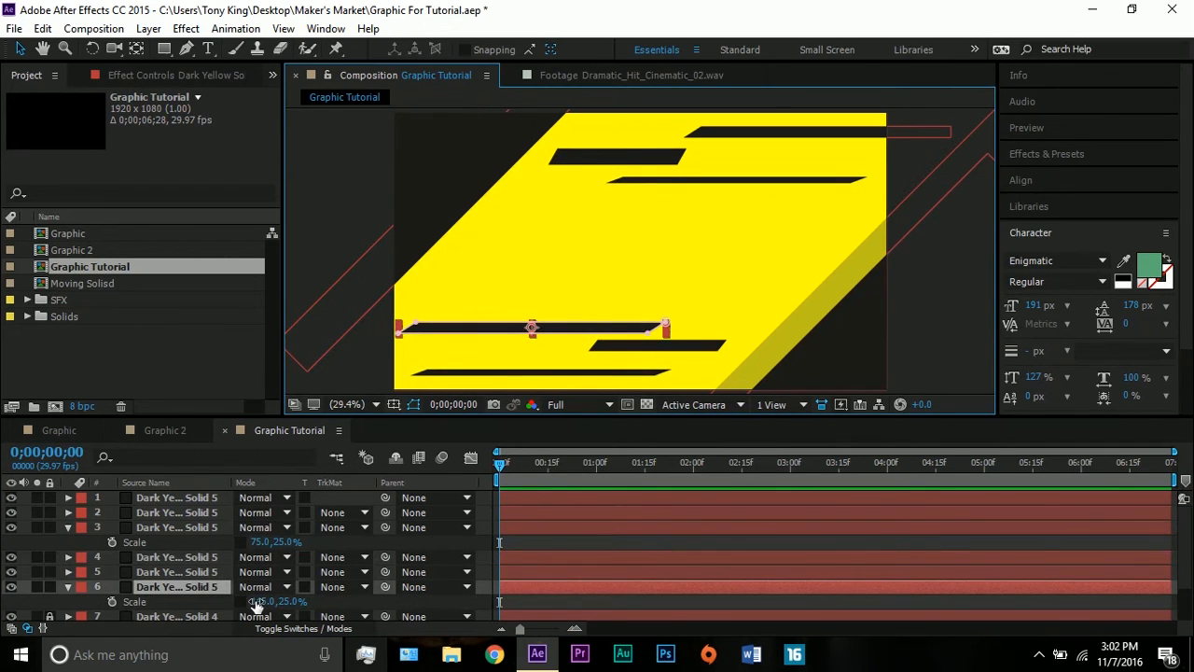
{"action": "left_click_drag", "start_coordinate": [259, 600], "coordinate": [276, 600]}
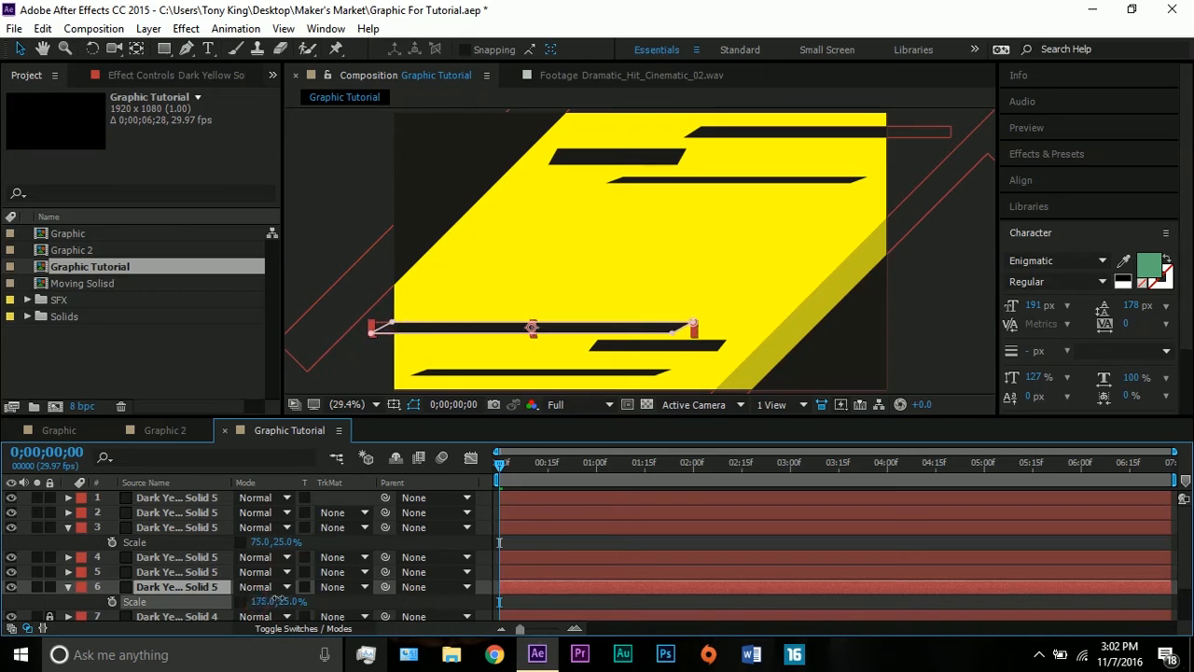
{"action": "left_click", "coordinate": [373, 364]}
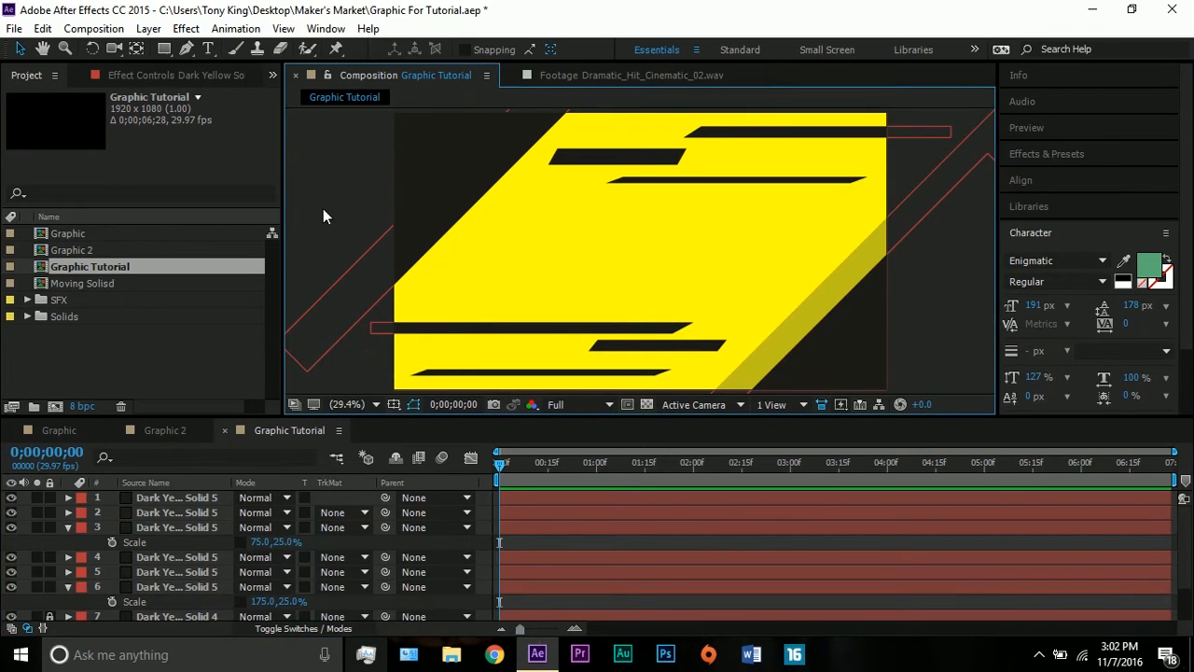
{"action": "left_click", "coordinate": [64, 528]}
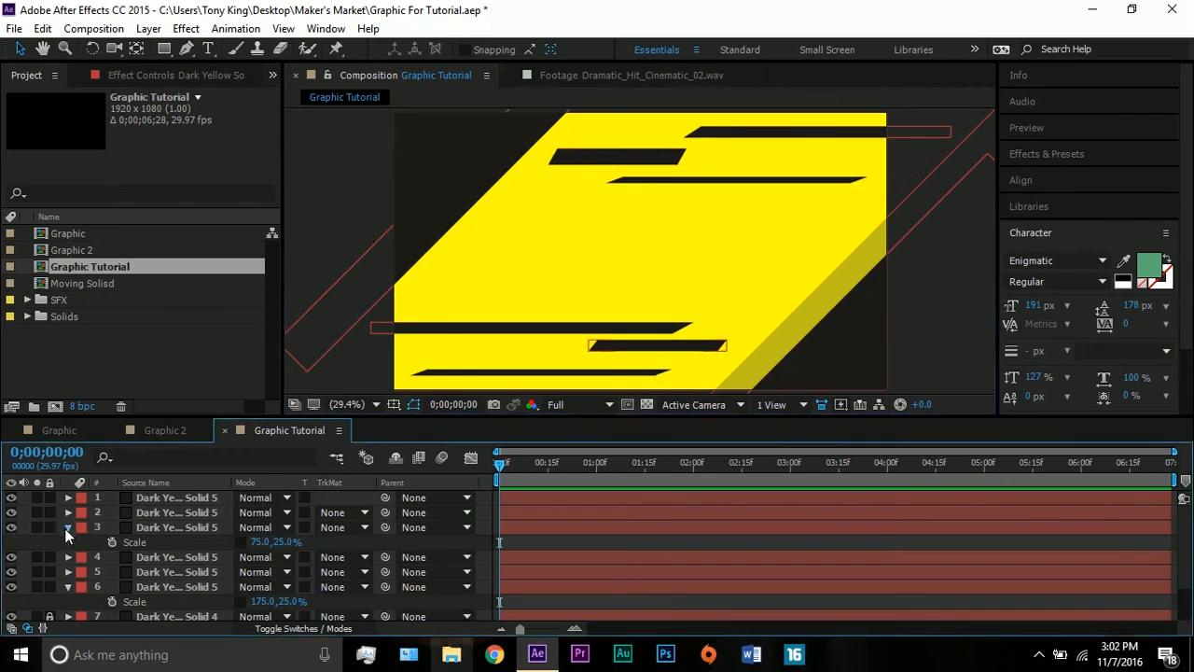
{"action": "left_click", "coordinate": [64, 528]}
{"action": "left_click", "coordinate": [70, 571]}
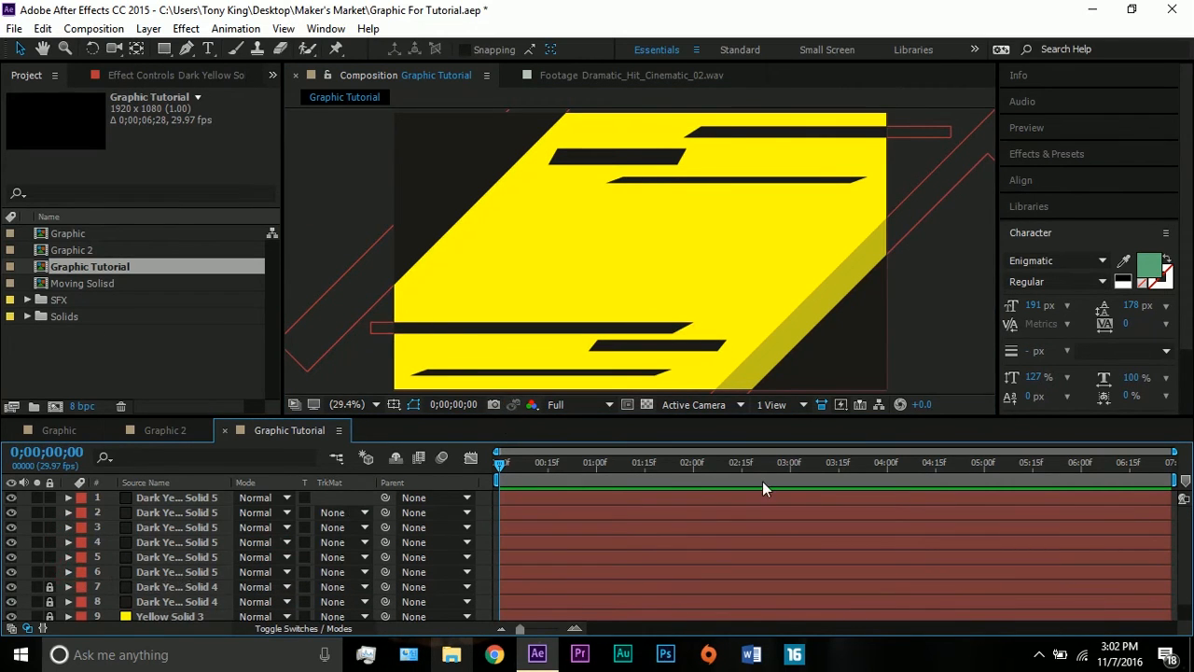
Add Position keyframes at 0;00;06;27 on all six dark bar layers.
{"action": "left_click_drag", "start_coordinate": [501, 465], "coordinate": [818, 475]}
{"action": "left_click_drag", "start_coordinate": [818, 468], "coordinate": [1171, 476]}
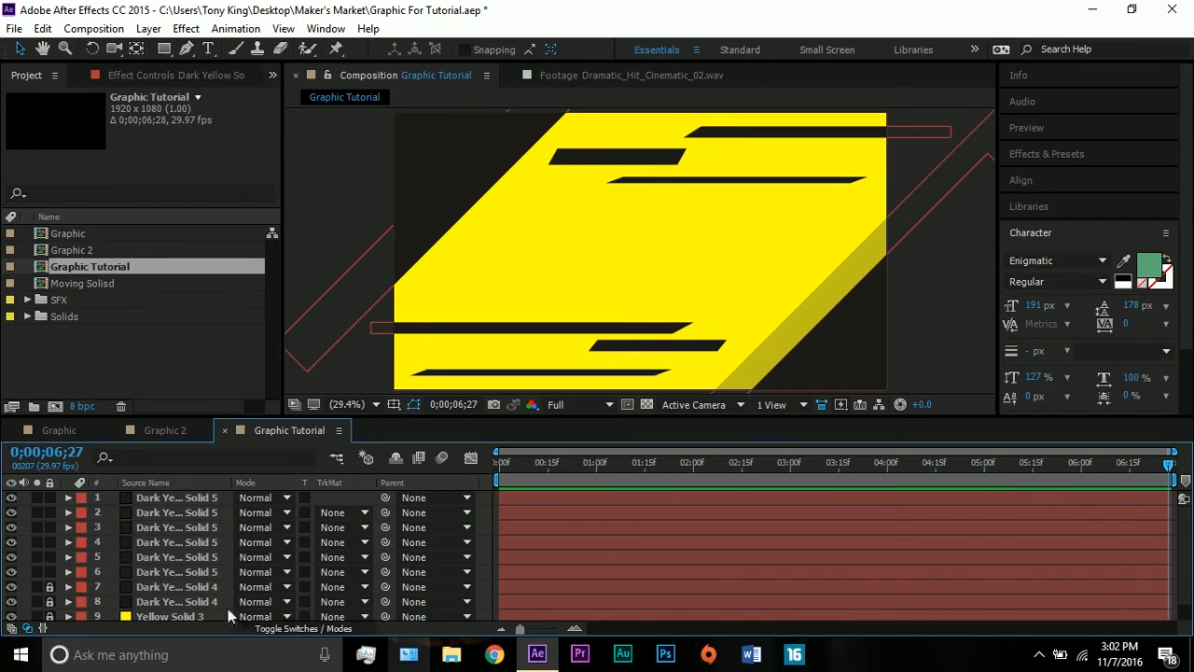
{"action": "left_click", "coordinate": [169, 570]}
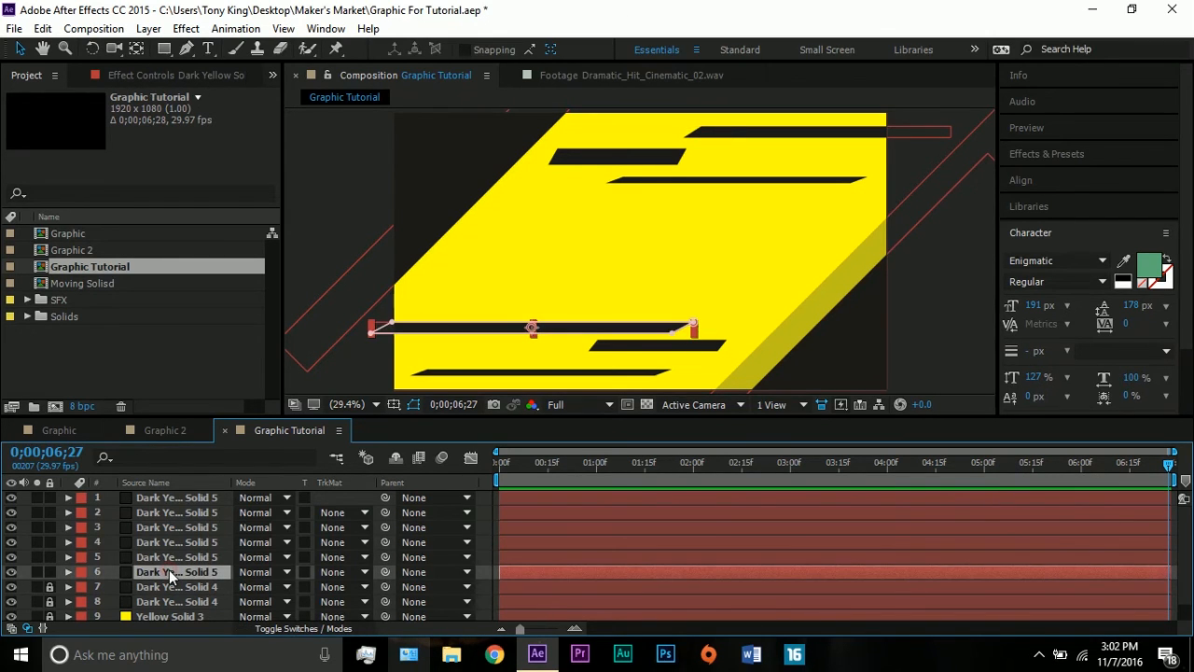
{"action": "left_click", "coordinate": [183, 499], "text": "shift"}
{"action": "key", "text": "p"}
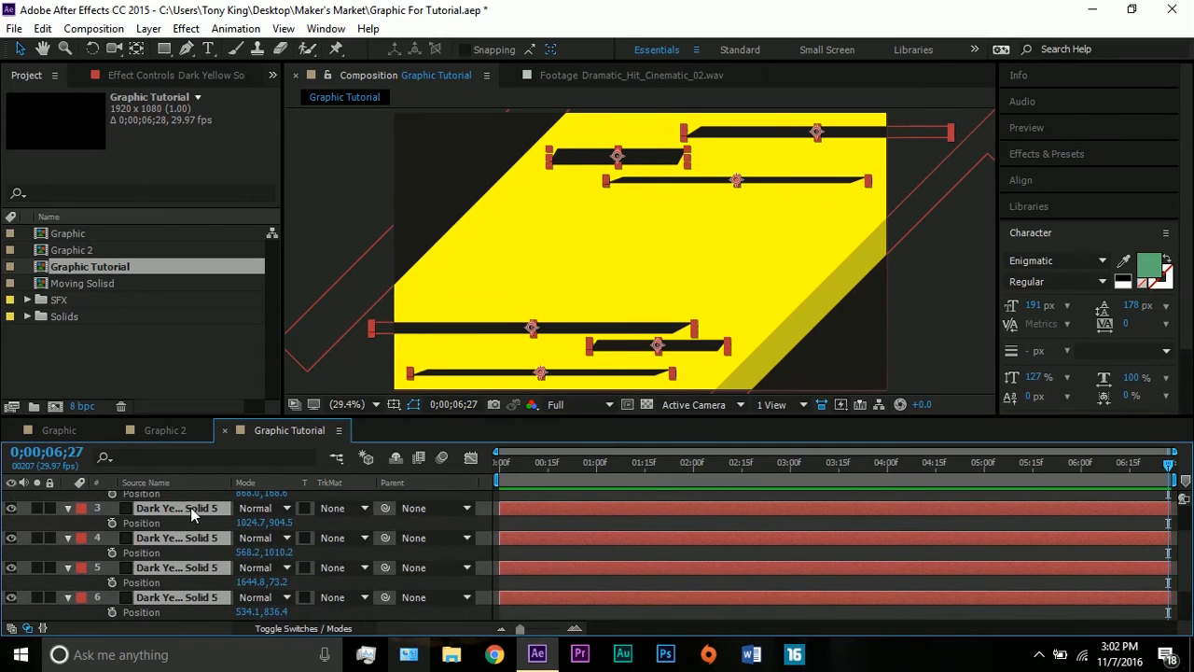
{"action": "left_click", "coordinate": [111, 522]}
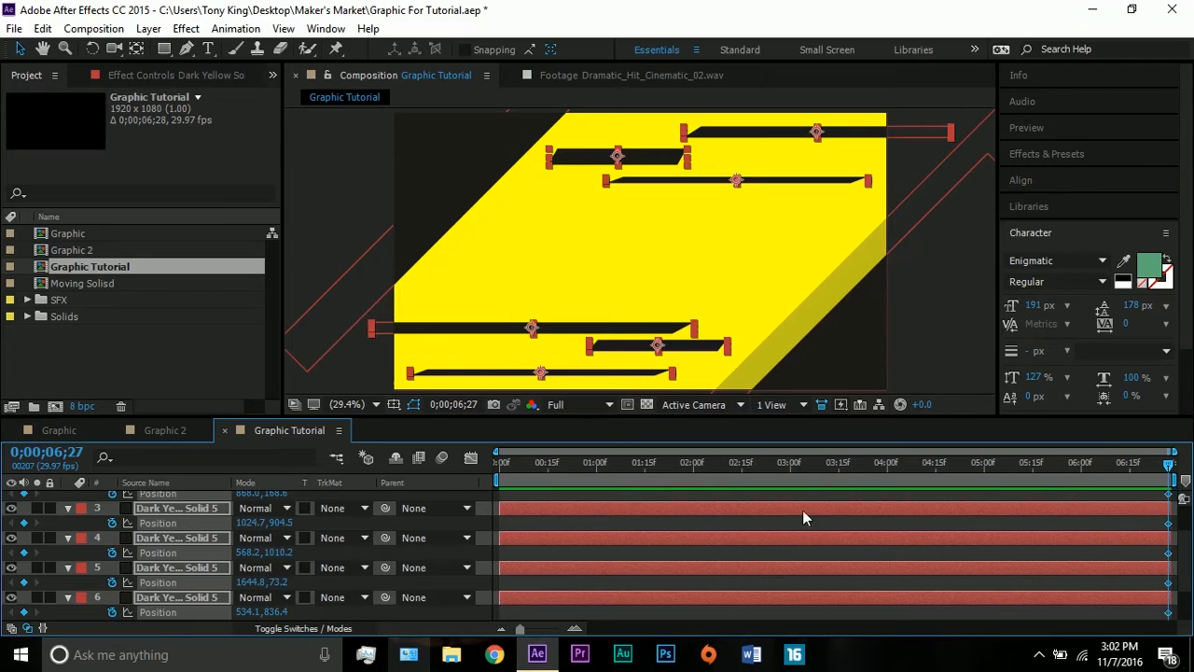
At frame 0, move the lower-middle short bar's start position right and check its motion path.
{"action": "left_click", "coordinate": [561, 465]}
{"action": "left_click_drag", "start_coordinate": [561, 465], "coordinate": [477, 469]}
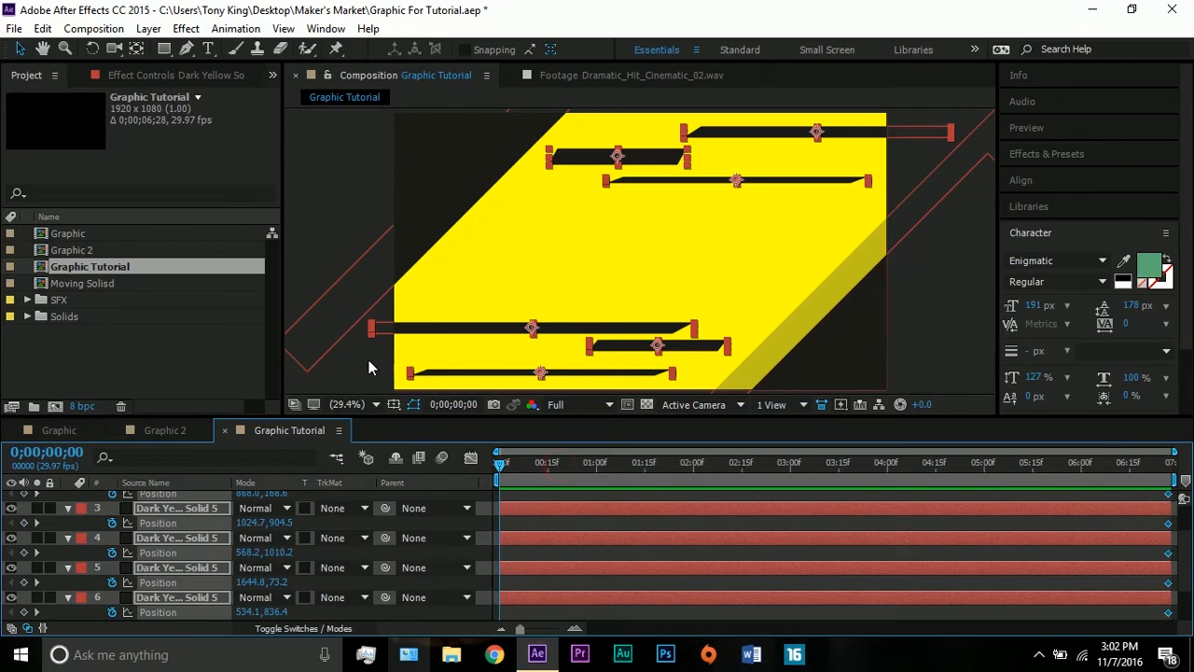
{"action": "left_click", "coordinate": [335, 268]}
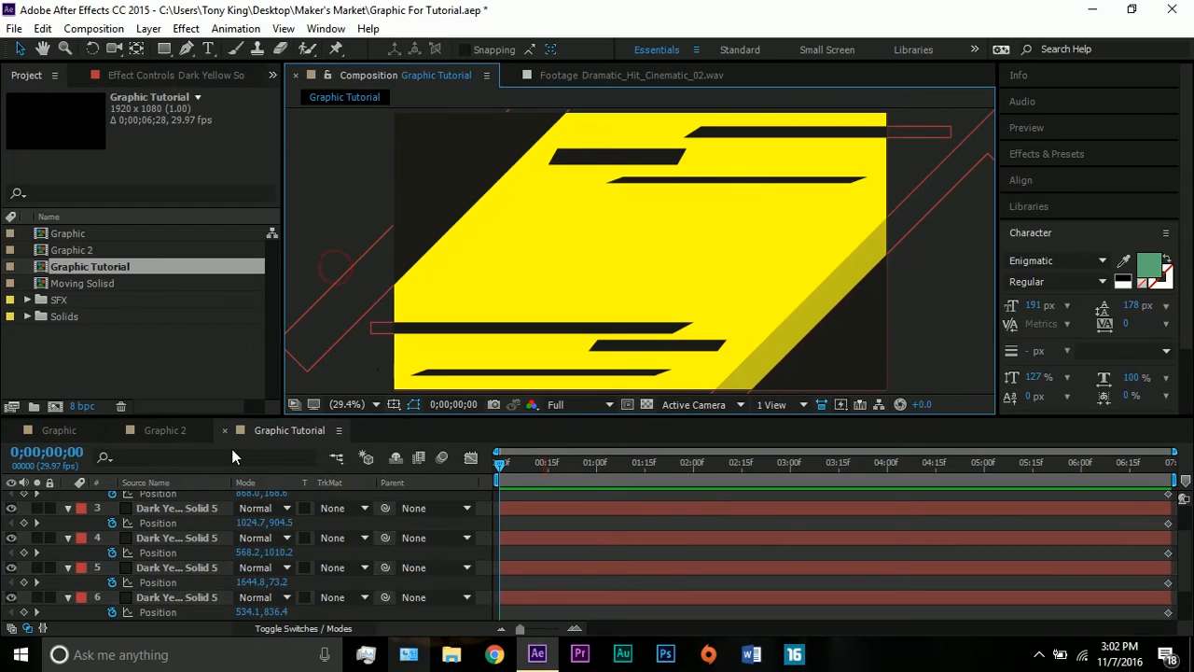
{"action": "left_click", "coordinate": [165, 510]}
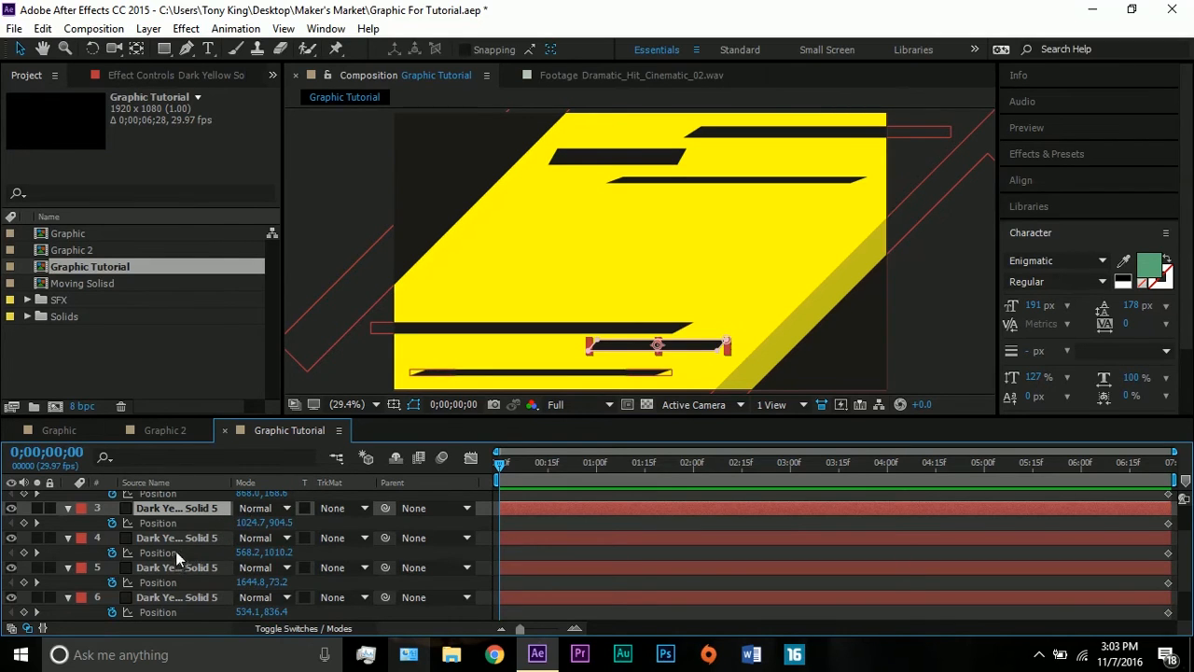
{"action": "left_click_drag", "start_coordinate": [256, 527], "coordinate": [979, 532]}
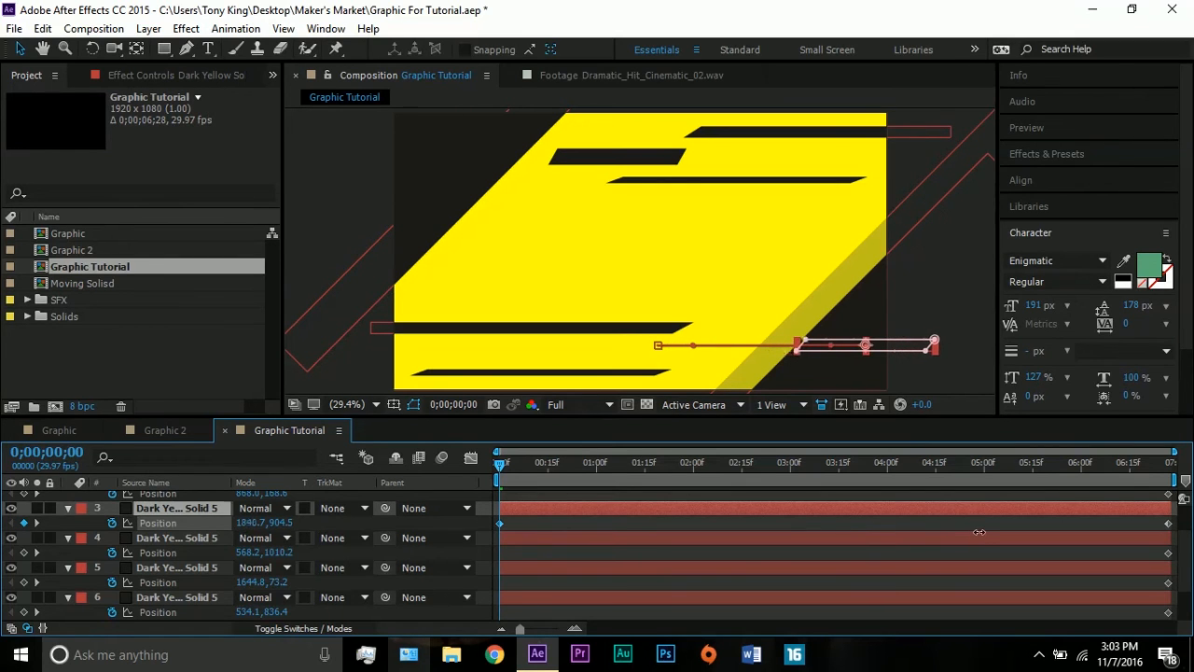
{"action": "left_click", "coordinate": [966, 388]}
{"action": "left_click", "coordinate": [838, 351]}
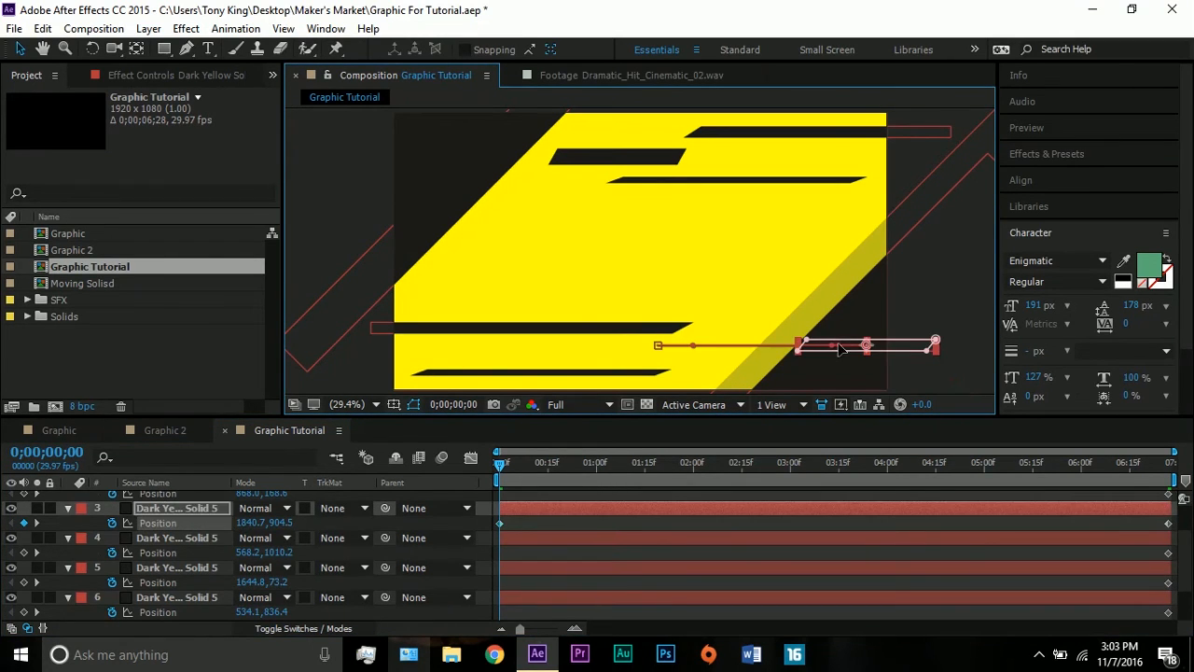
{"action": "left_click", "coordinate": [943, 371]}
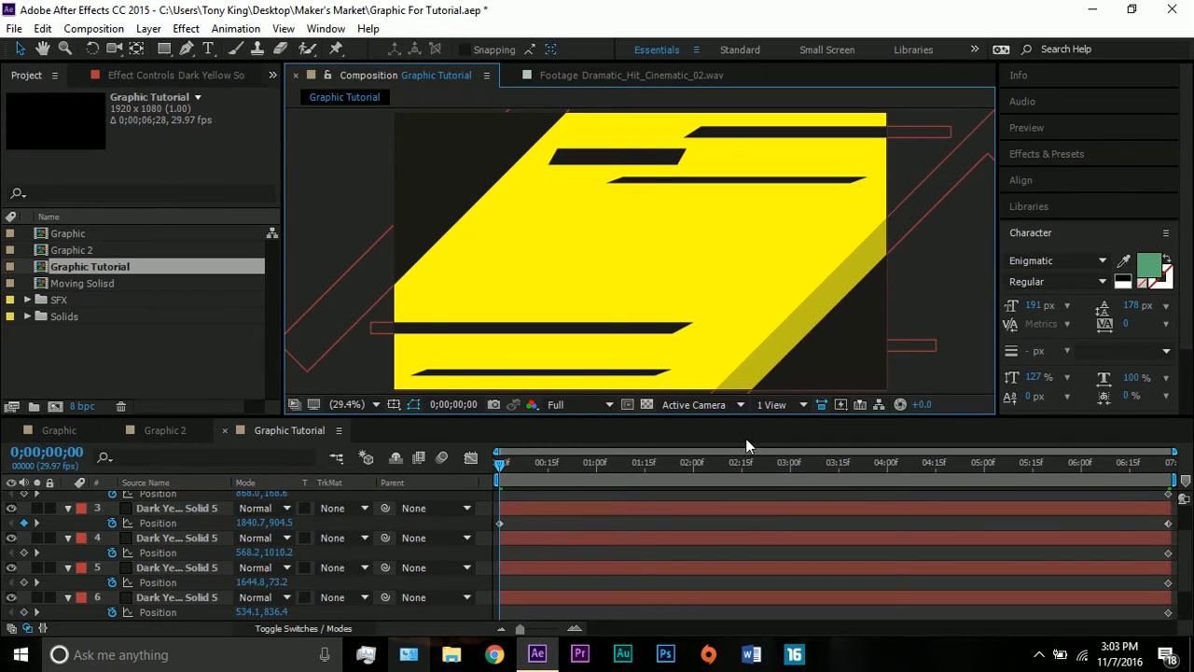
{"action": "left_click", "coordinate": [836, 344]}
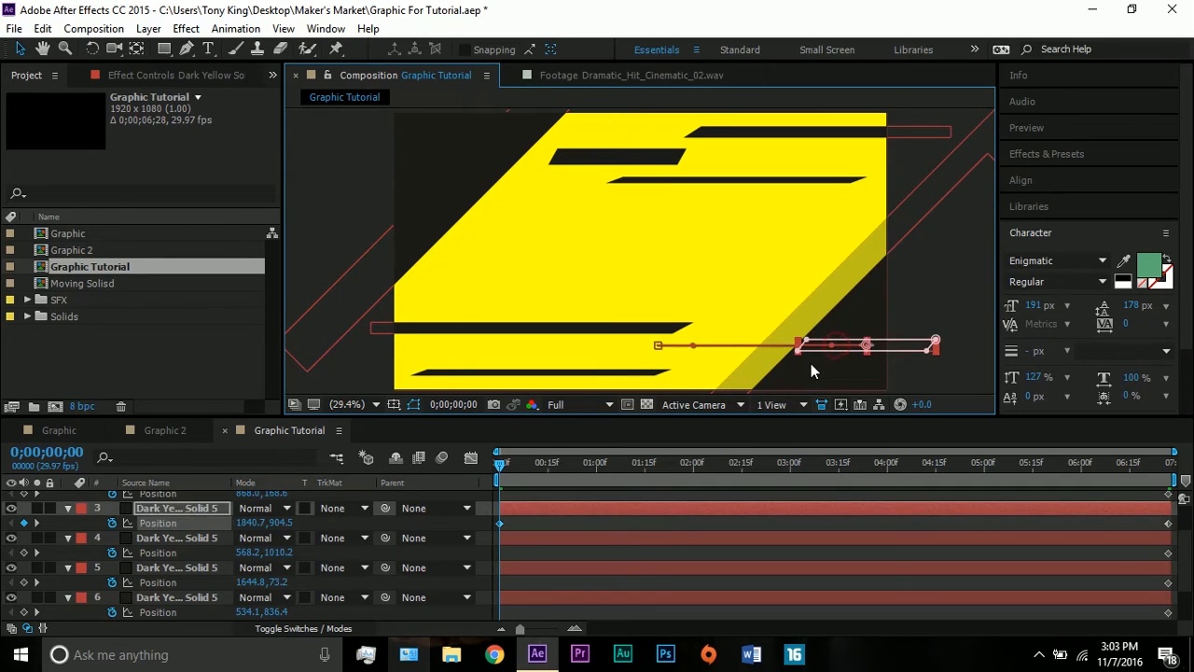
{"action": "left_click", "coordinate": [811, 363]}
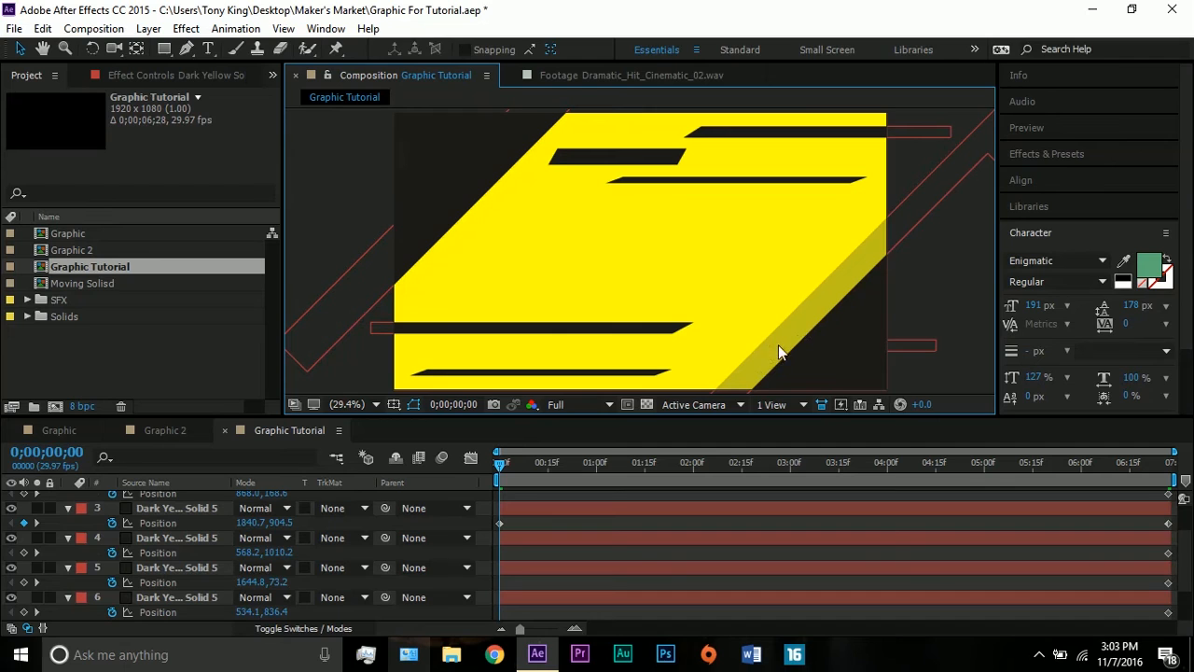
Push the bottom bar off the left edge and the top-right and layer 6 bars off the right.
{"action": "left_click", "coordinate": [264, 538]}
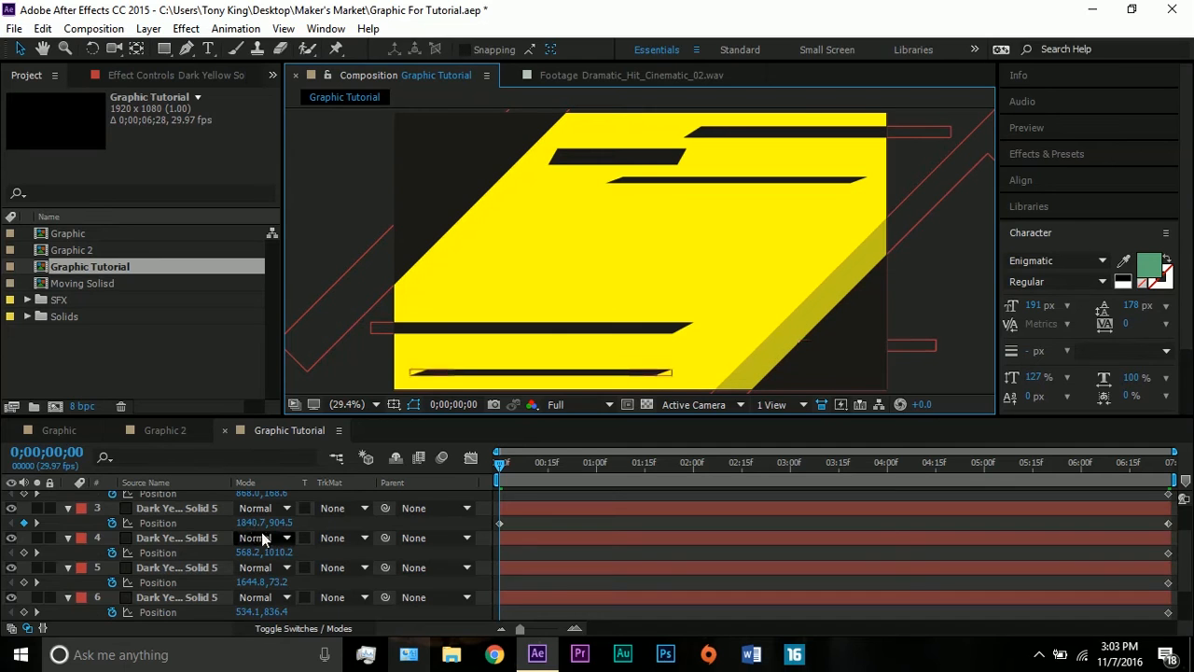
{"action": "left_click", "coordinate": [199, 533]}
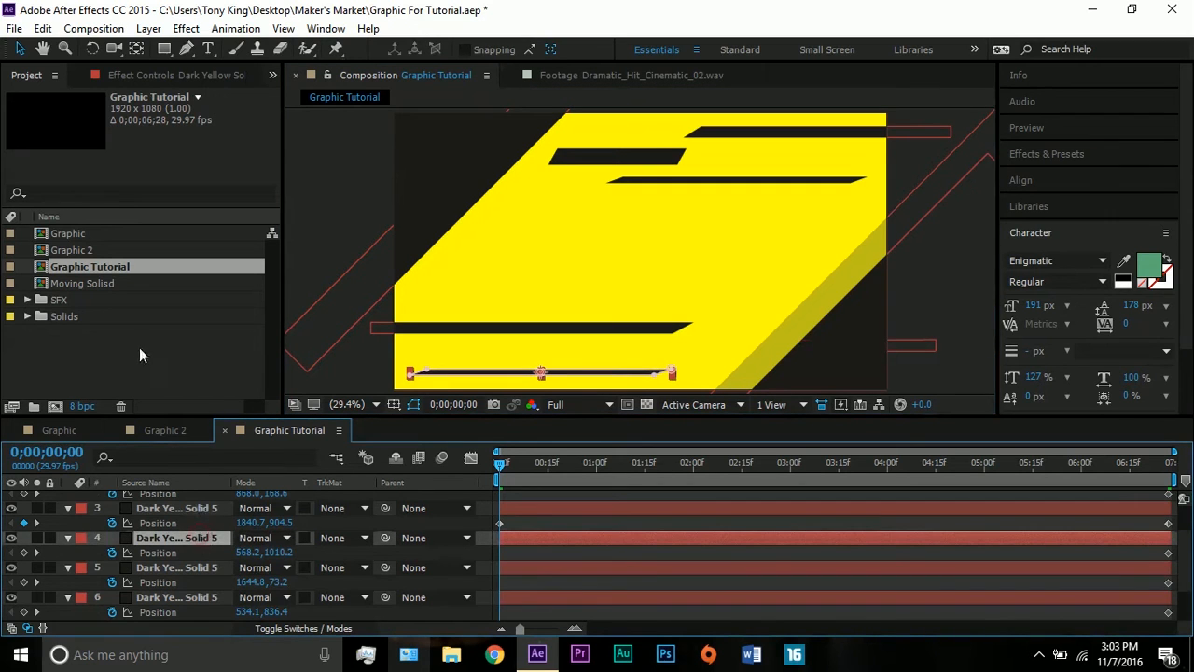
{"action": "left_click_drag", "start_coordinate": [250, 553], "coordinate": [29, 557]}
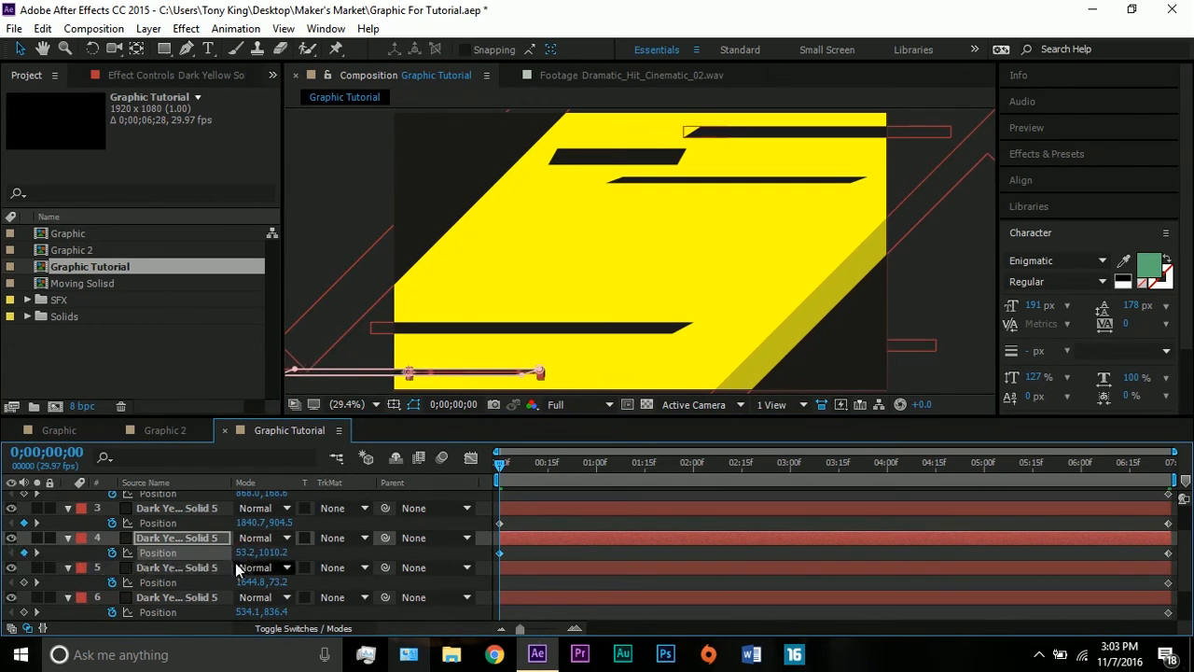
{"action": "left_click_drag", "start_coordinate": [248, 554], "coordinate": [74, 553]}
{"action": "left_click_drag", "start_coordinate": [253, 553], "coordinate": [3, 552]}
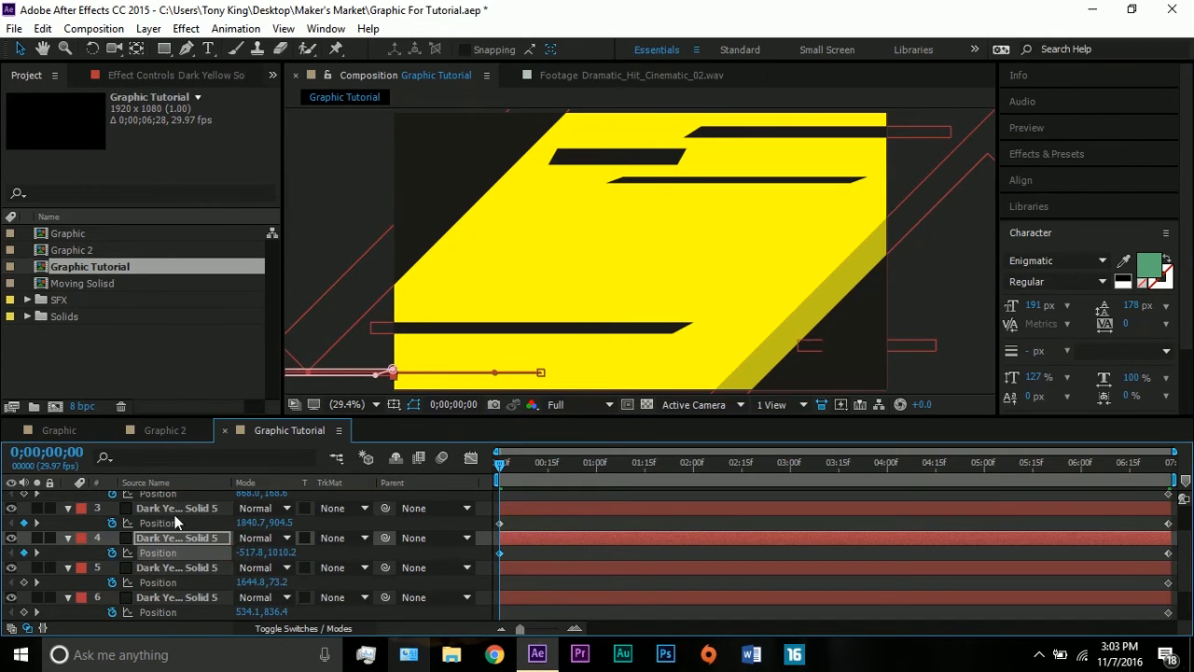
{"action": "left_click", "coordinate": [169, 580]}
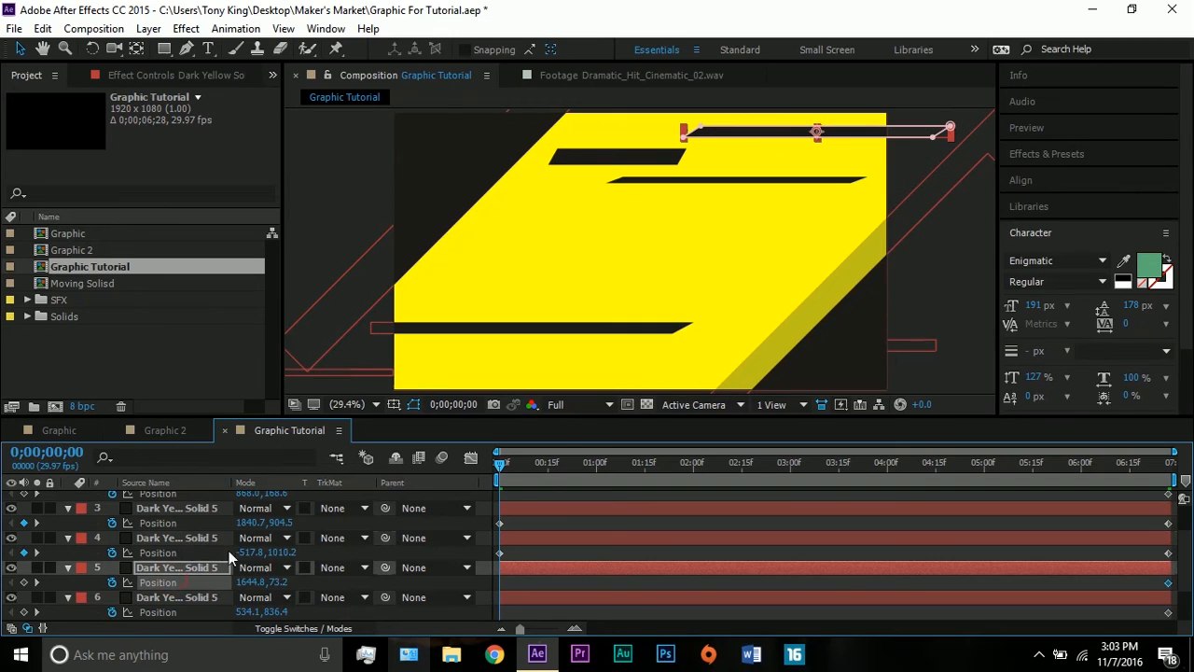
{"action": "left_click_drag", "start_coordinate": [241, 584], "coordinate": [485, 584]}
{"action": "left_click", "coordinate": [176, 598]}
{"action": "left_click_drag", "start_coordinate": [244, 613], "coordinate": [467, 551]}
At frame 0, move layer 2's bar left to X 184 and layer 1's bar off the right.
{"action": "scroll", "coordinate": [175, 560], "scroll_direction": "down", "scroll_amount": 1}
{"action": "left_click", "coordinate": [615, 157]}
{"action": "scroll", "coordinate": [186, 560], "scroll_direction": "up", "scroll_amount": 2}
{"action": "left_click_drag", "start_coordinate": [244, 539], "coordinate": [110, 536]}
{"action": "left_click_drag", "start_coordinate": [252, 508], "coordinate": [959, 502]}
Preview the bars sliding in and stop at frame 0;00;03;09.
{"action": "left_click_drag", "start_coordinate": [800, 479], "coordinate": [897, 465]}
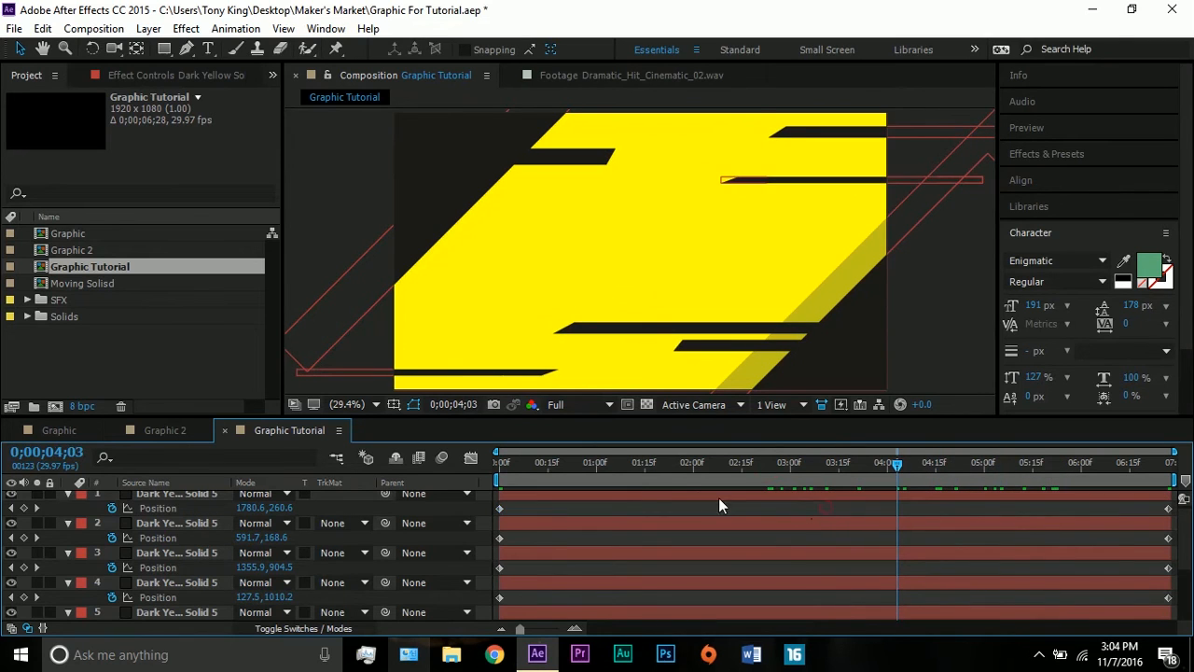
{"action": "left_click_drag", "start_coordinate": [616, 464], "coordinate": [478, 463]}
{"action": "key", "text": "space"}
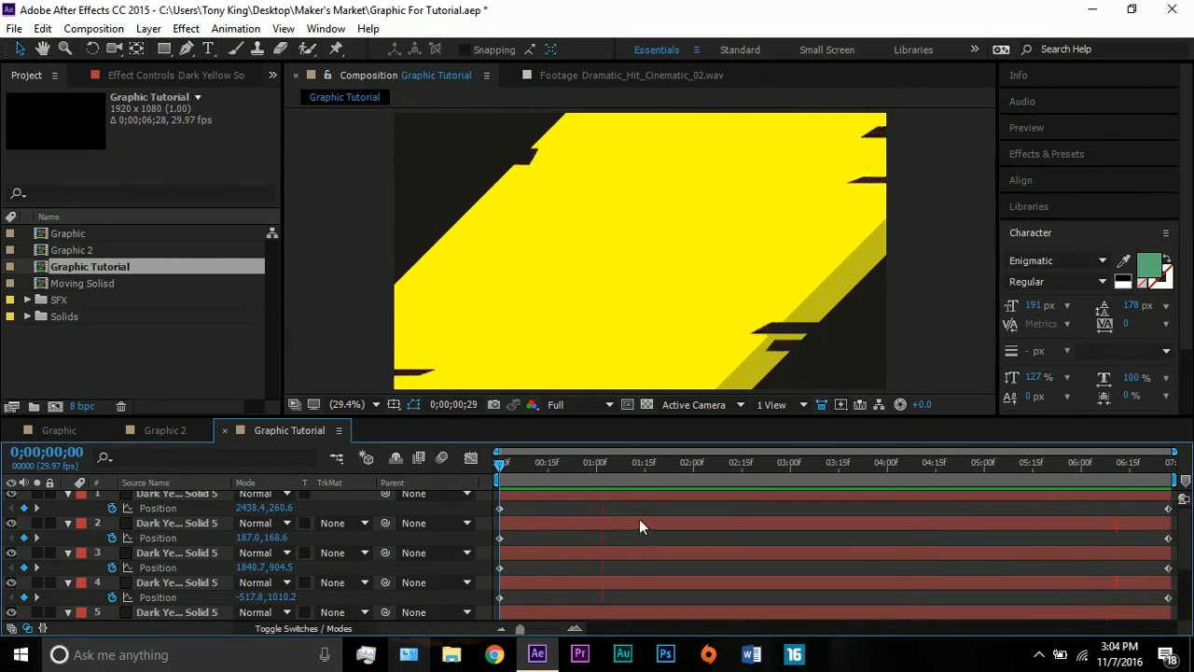
{"action": "left_click_drag", "start_coordinate": [785, 465], "coordinate": [820, 466]}
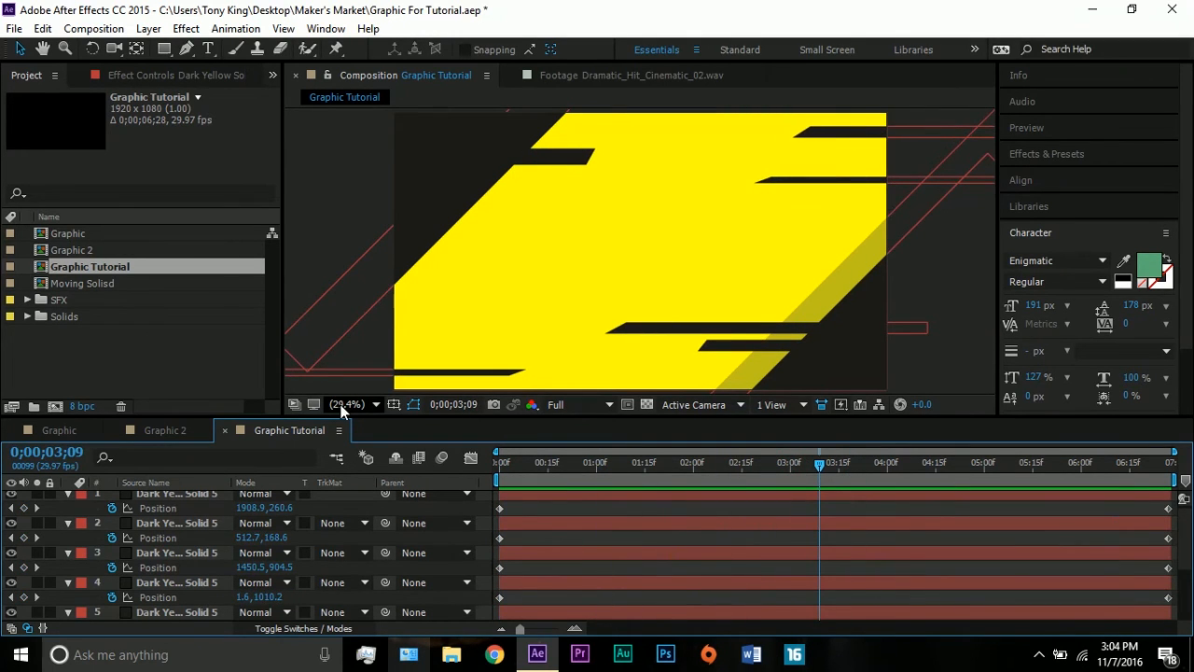
Check the pale gray diagonal bar in Graphic 2, then return to Graphic Tutorial.
{"action": "left_click", "coordinate": [163, 430]}
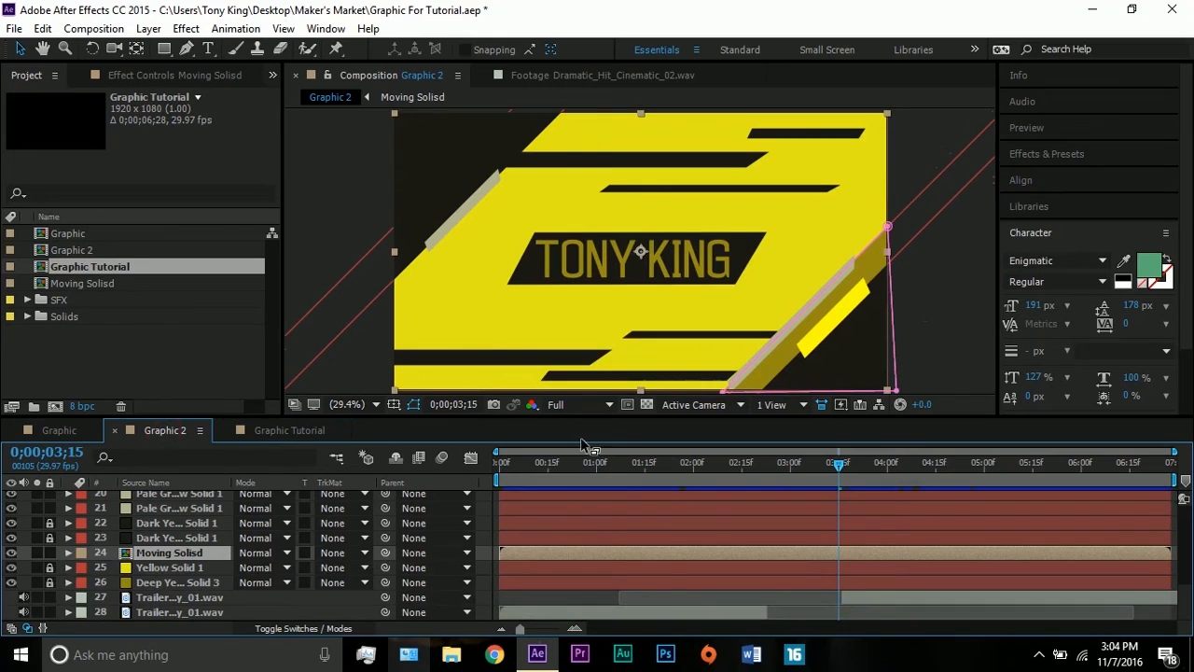
{"action": "mouse_move", "coordinate": [745, 467]}
{"action": "left_mouse_down"}
{"action": "mouse_move", "coordinate": [752, 476]}
{"action": "mouse_move", "coordinate": [733, 467]}
{"action": "mouse_move", "coordinate": [748, 466]}
{"action": "left_mouse_up"}
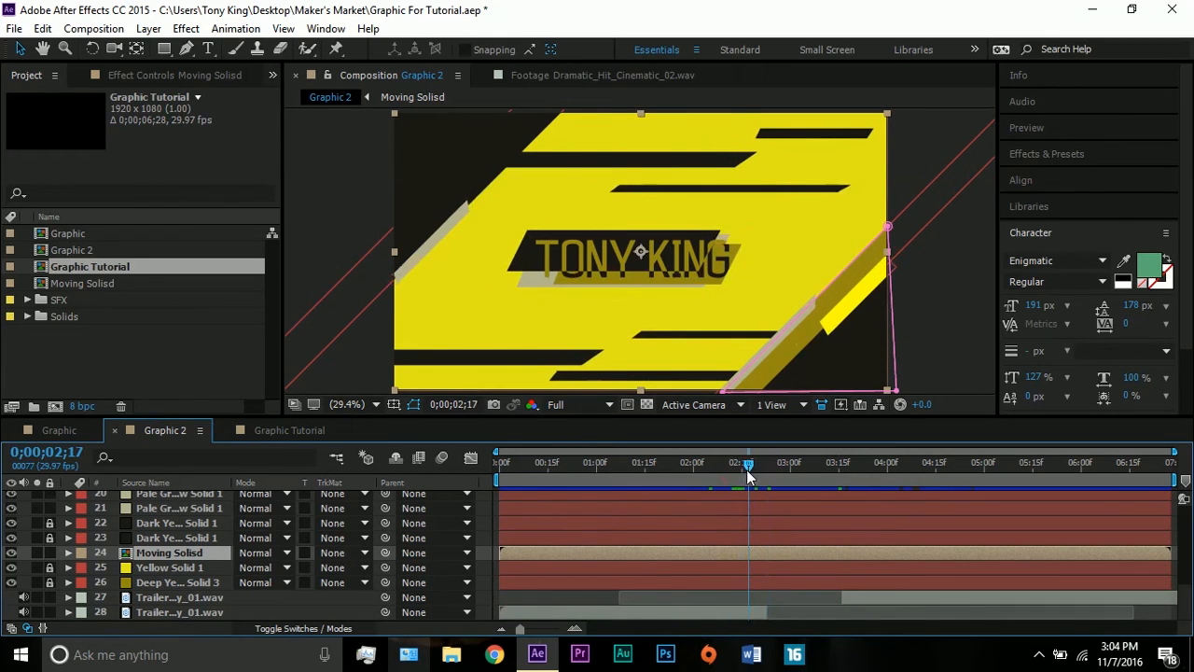
{"action": "left_click", "coordinate": [551, 346]}
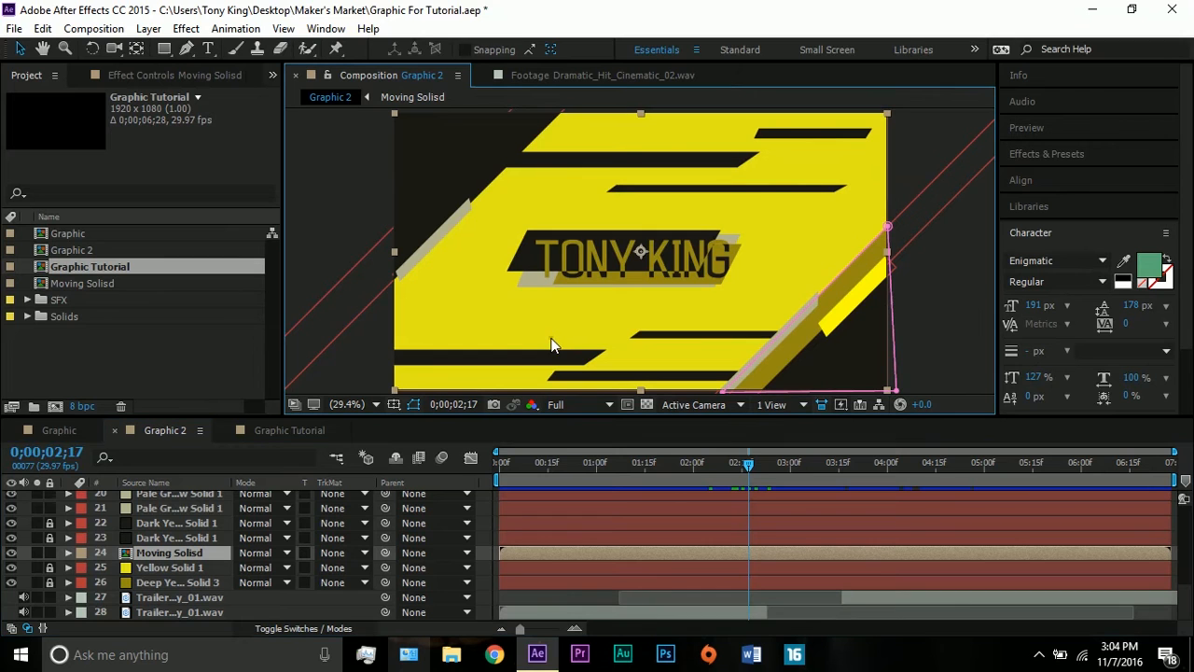
{"action": "left_click", "coordinate": [348, 348]}
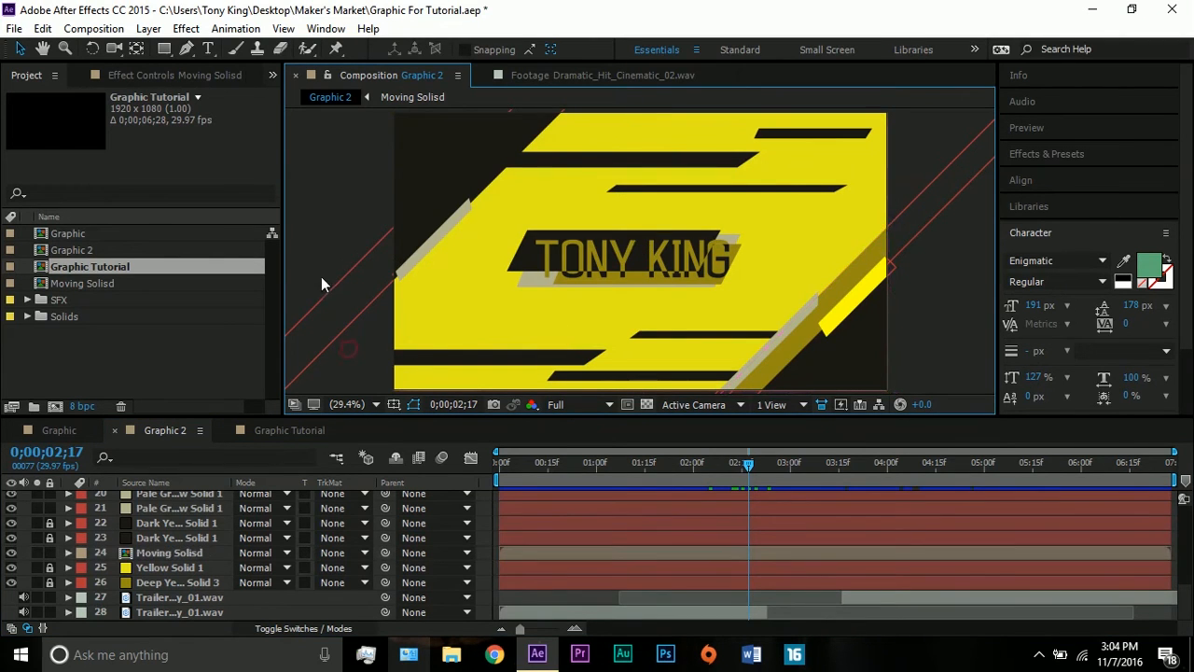
{"action": "left_click", "coordinate": [269, 431]}
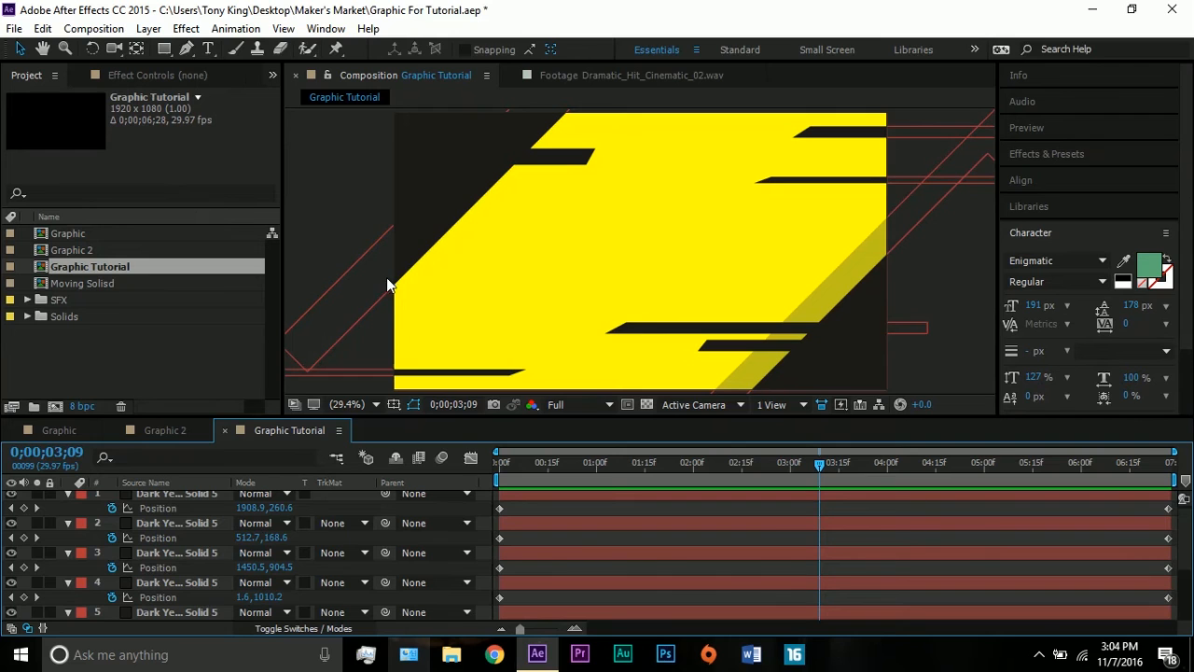
{"action": "left_click", "coordinate": [158, 431]}
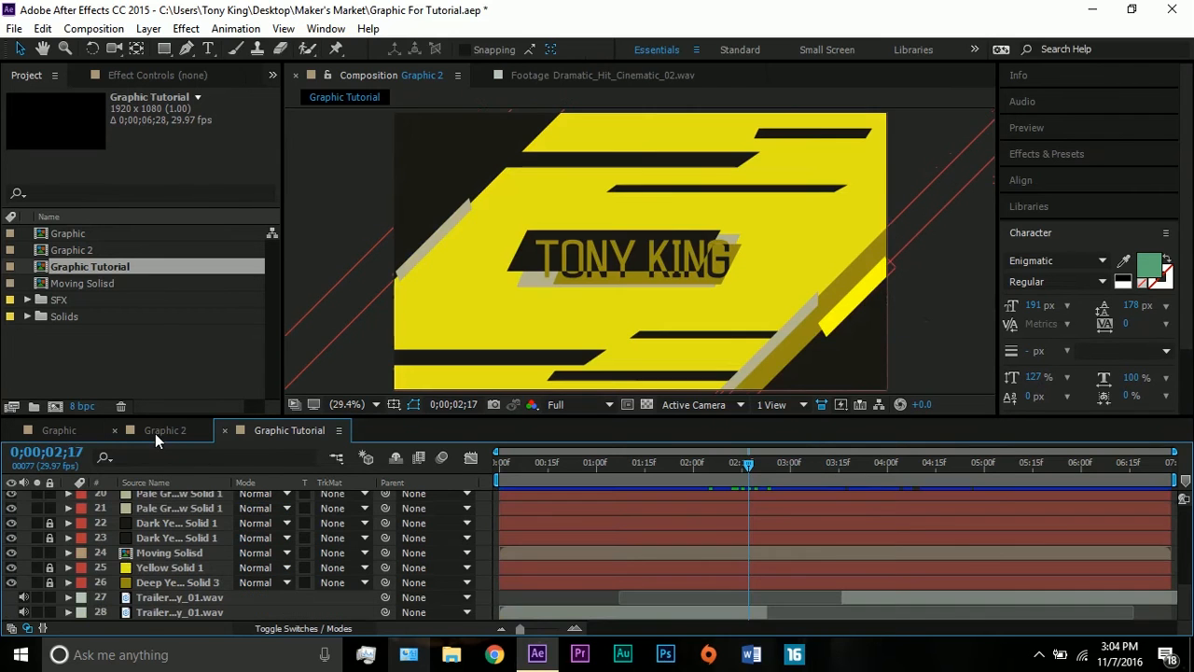
{"action": "left_click", "coordinate": [450, 222]}
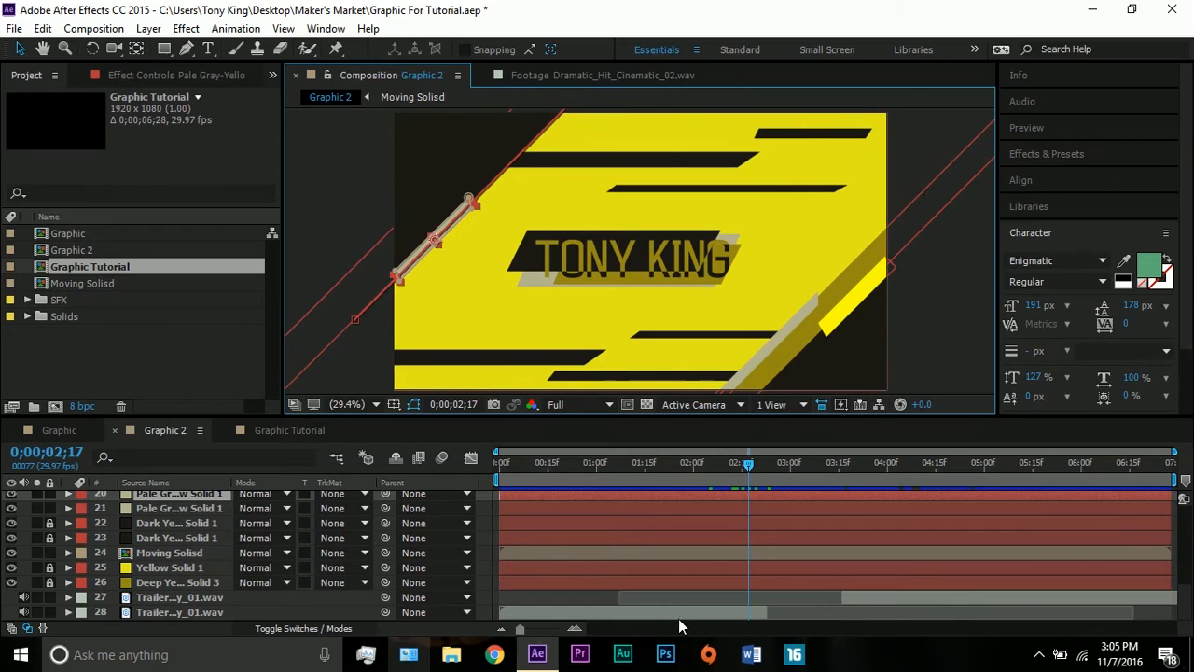
{"action": "left_click", "coordinate": [289, 431]}
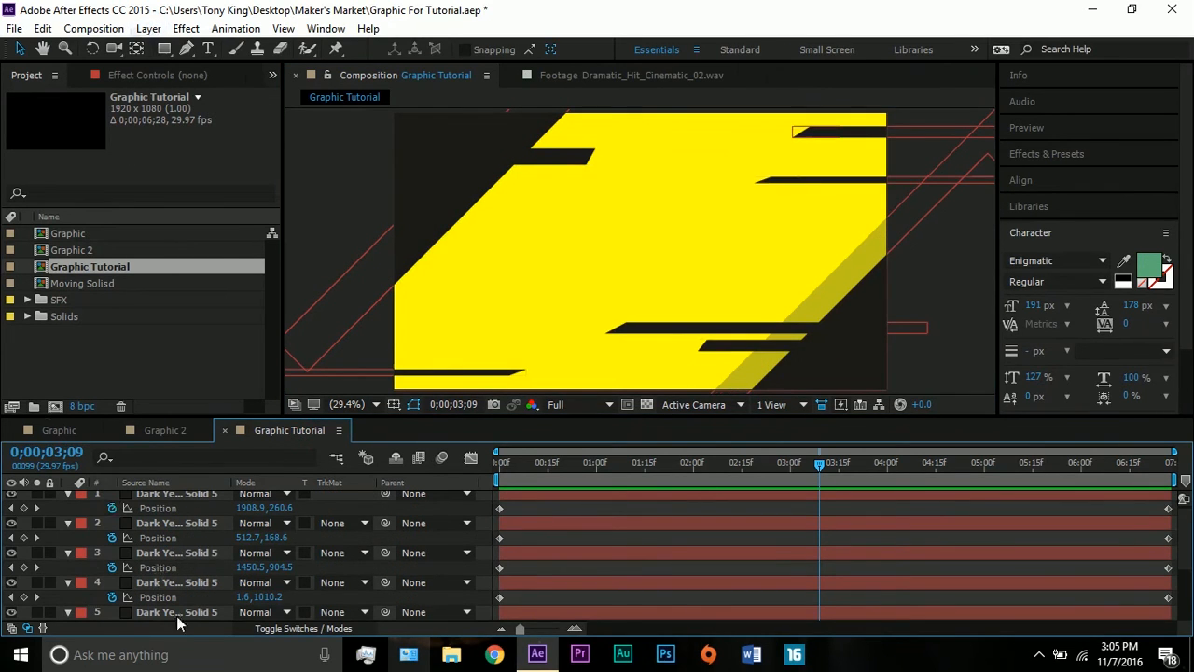
{"action": "scroll", "coordinate": [164, 609], "scroll_direction": "down", "scroll_amount": 3}
Collapse the six dark bars' Position properties and deselect all layers.
{"action": "left_click", "coordinate": [147, 554]}
{"action": "scroll", "coordinate": [145, 551], "scroll_direction": "up", "scroll_amount": 3}
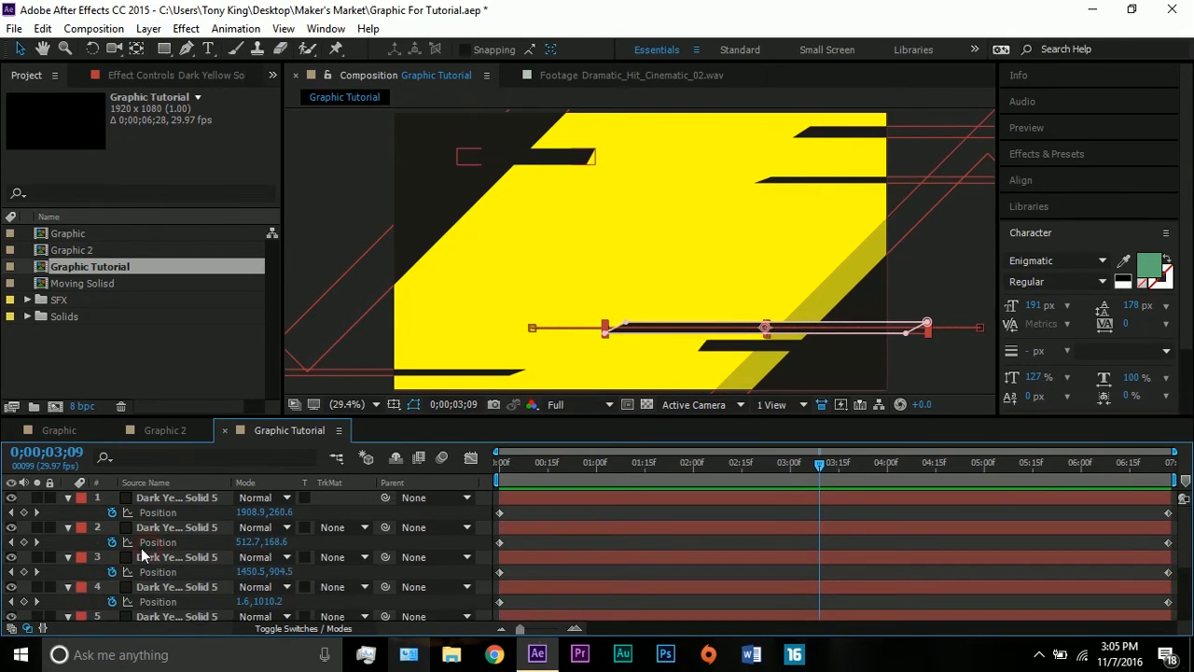
{"action": "left_click", "coordinate": [140, 501], "text": "shift"}
{"action": "left_click", "coordinate": [67, 498]}
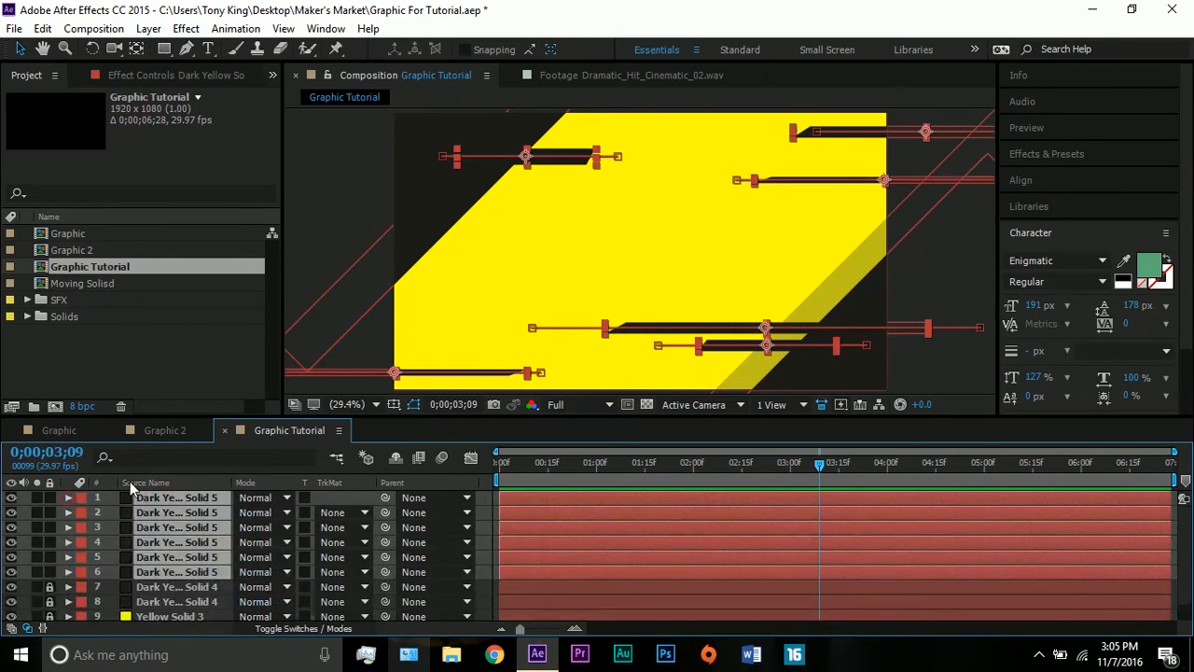
{"action": "key", "text": "F2"}
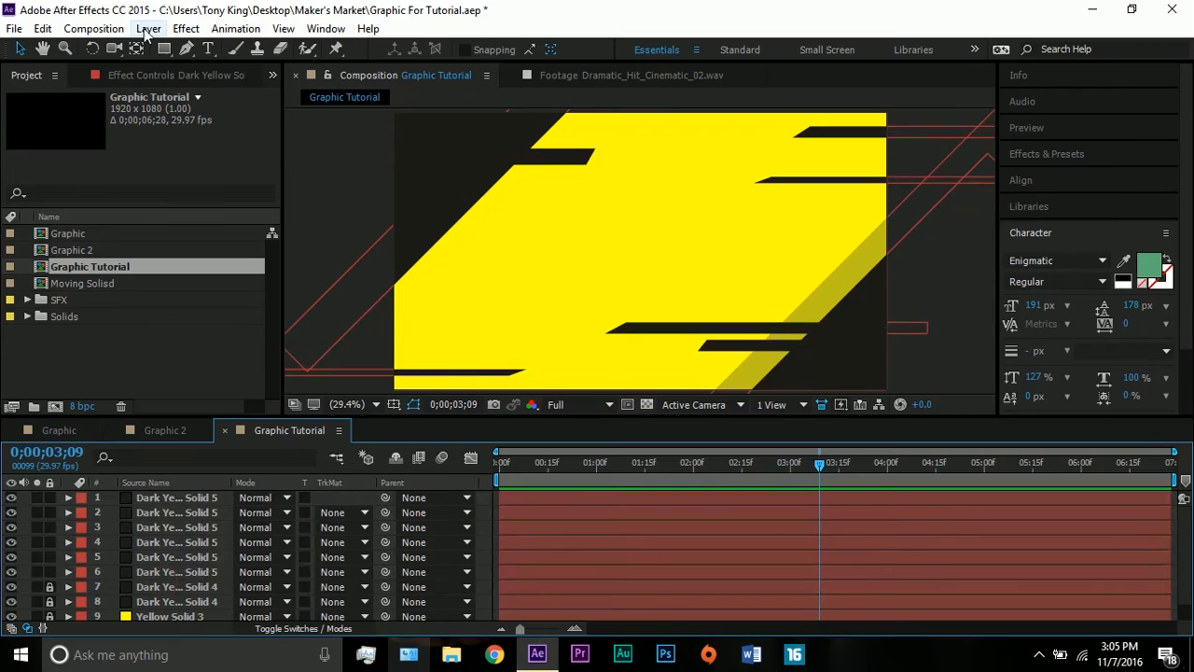
Create a new full-frame solid colored pale yellow C4C4A8, Pale Yellow Solid 1.
{"action": "left_click", "coordinate": [149, 28]}
{"action": "mouse_move", "coordinate": [193, 28]}
{"action": "left_click", "coordinate": [522, 45]}
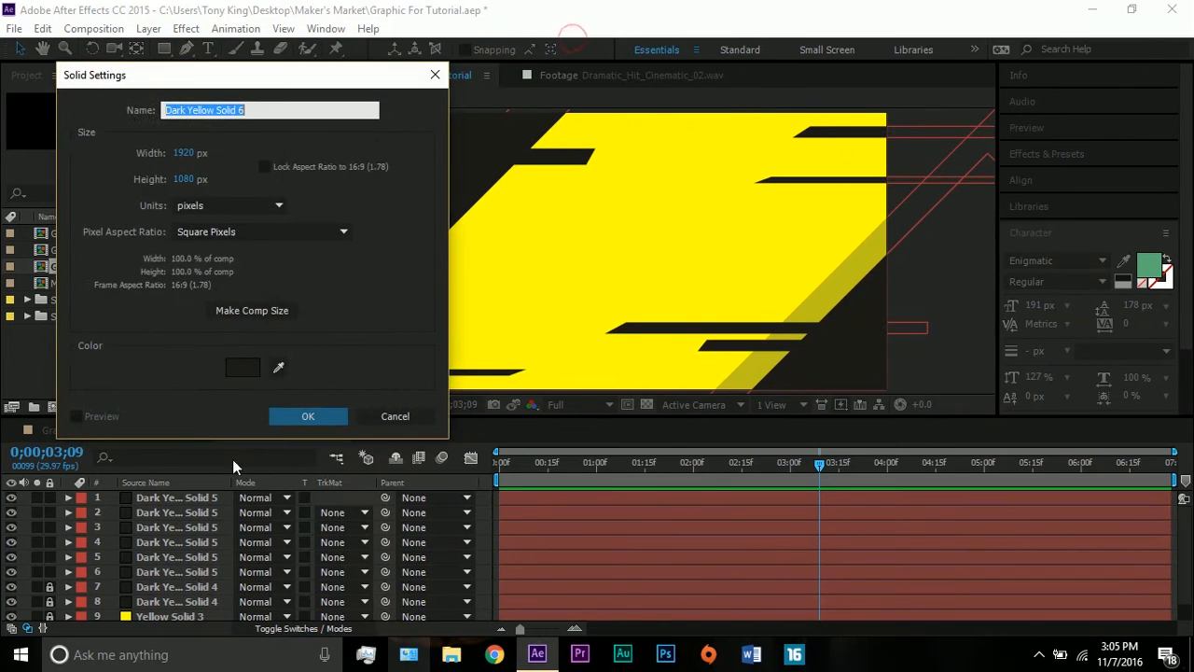
{"action": "left_click", "coordinate": [250, 373]}
{"action": "left_click_drag", "start_coordinate": [137, 327], "coordinate": [103, 291]}
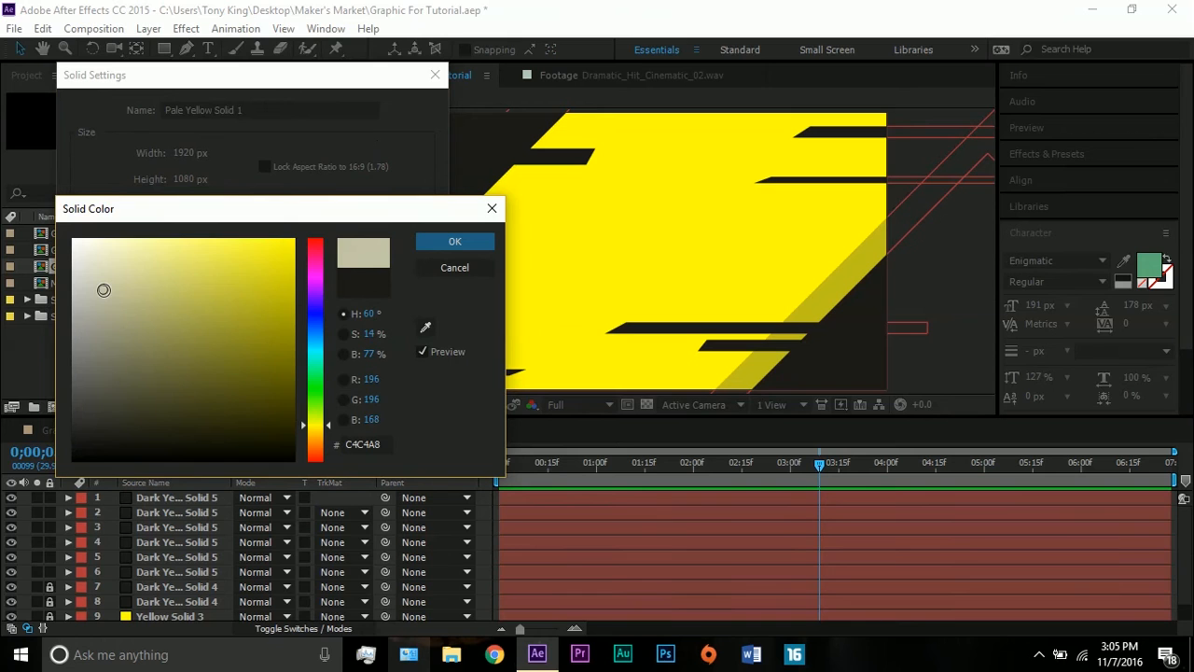
{"action": "left_click", "coordinate": [454, 241]}
{"action": "left_click", "coordinate": [311, 421]}
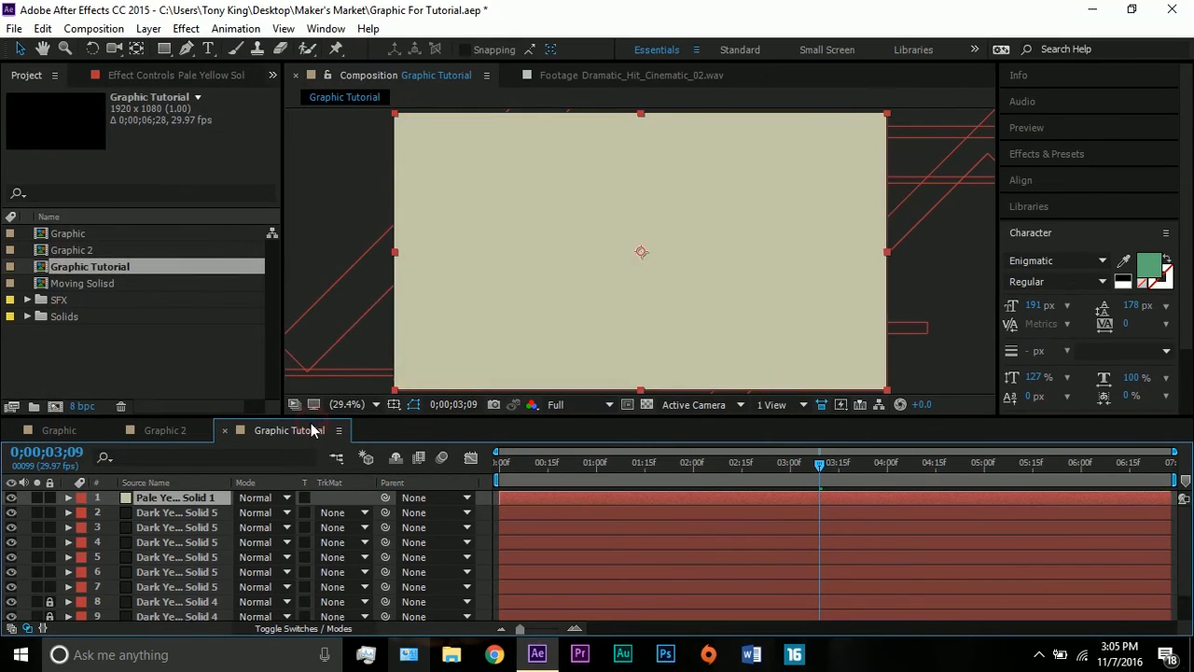
Solo the pale yellow solid and show the proportional grid.
{"action": "key", "text": "s"}
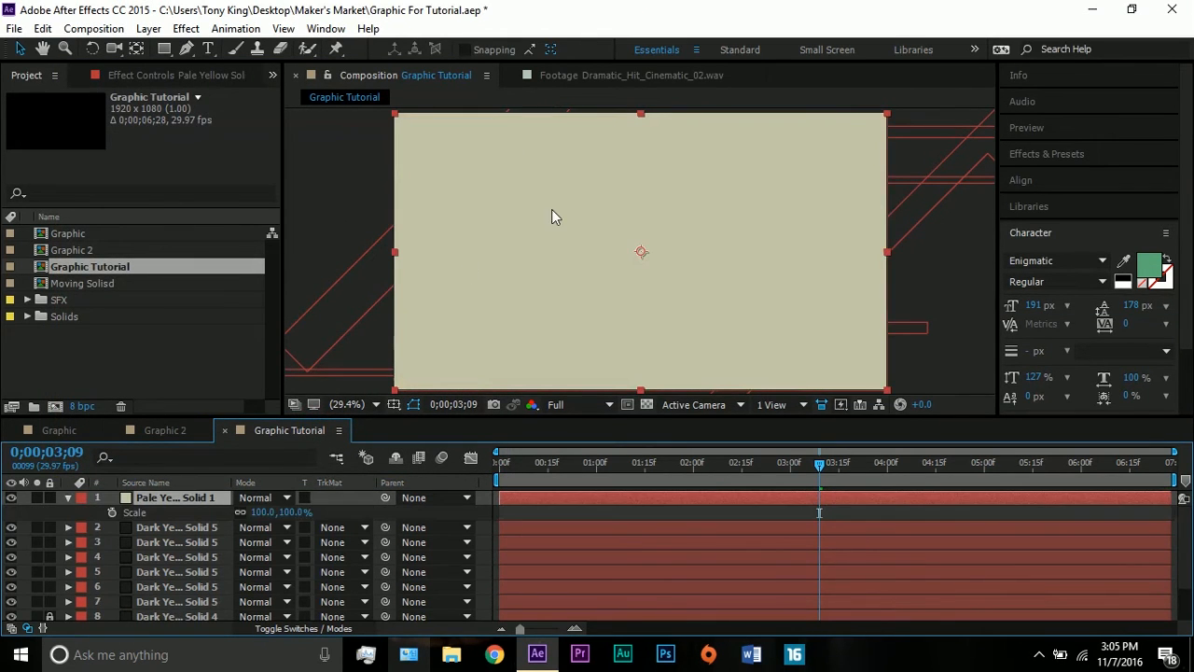
{"action": "key", "text": "s"}
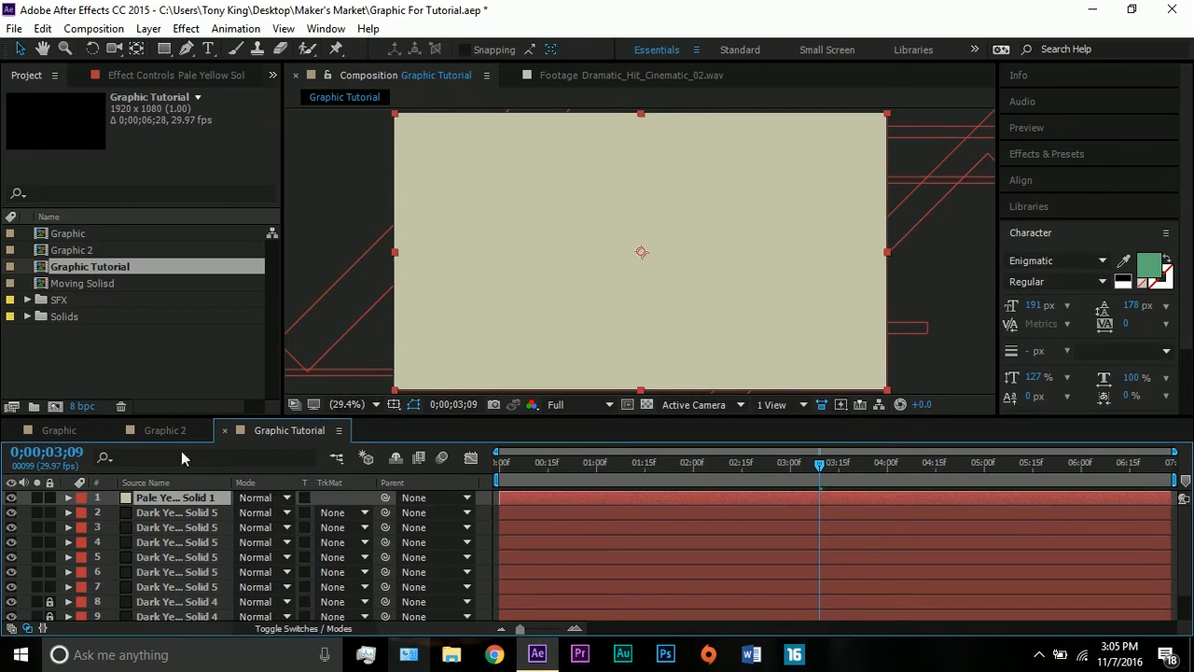
{"action": "left_click", "coordinate": [37, 498]}
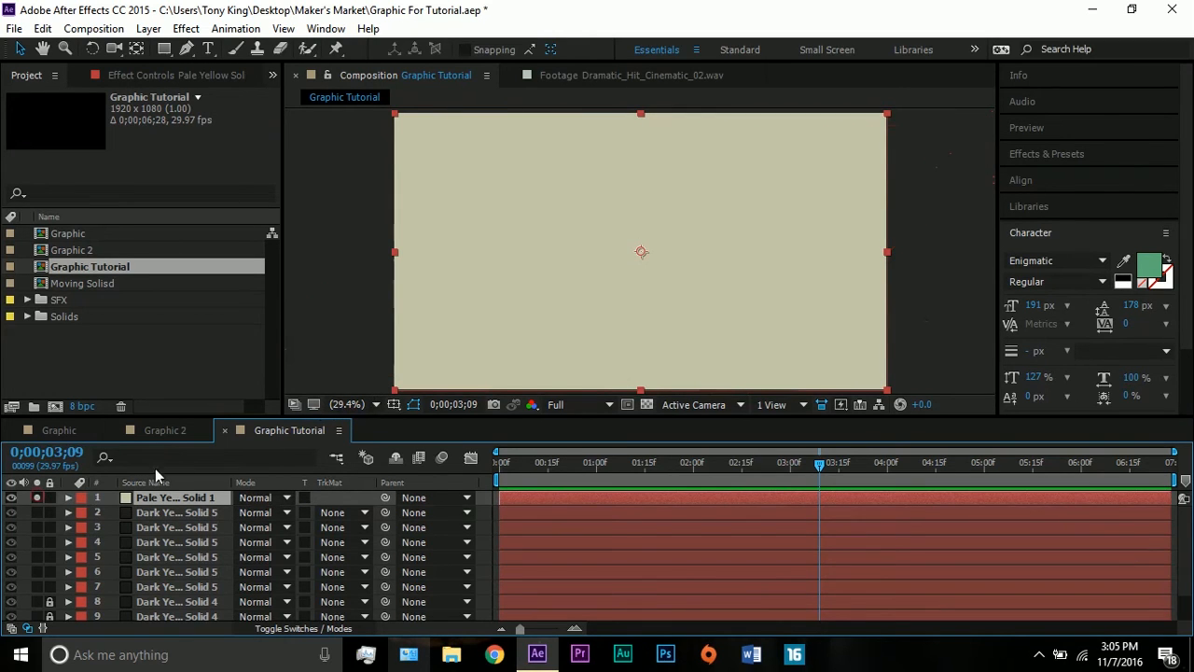
{"action": "left_click", "coordinate": [414, 405]}
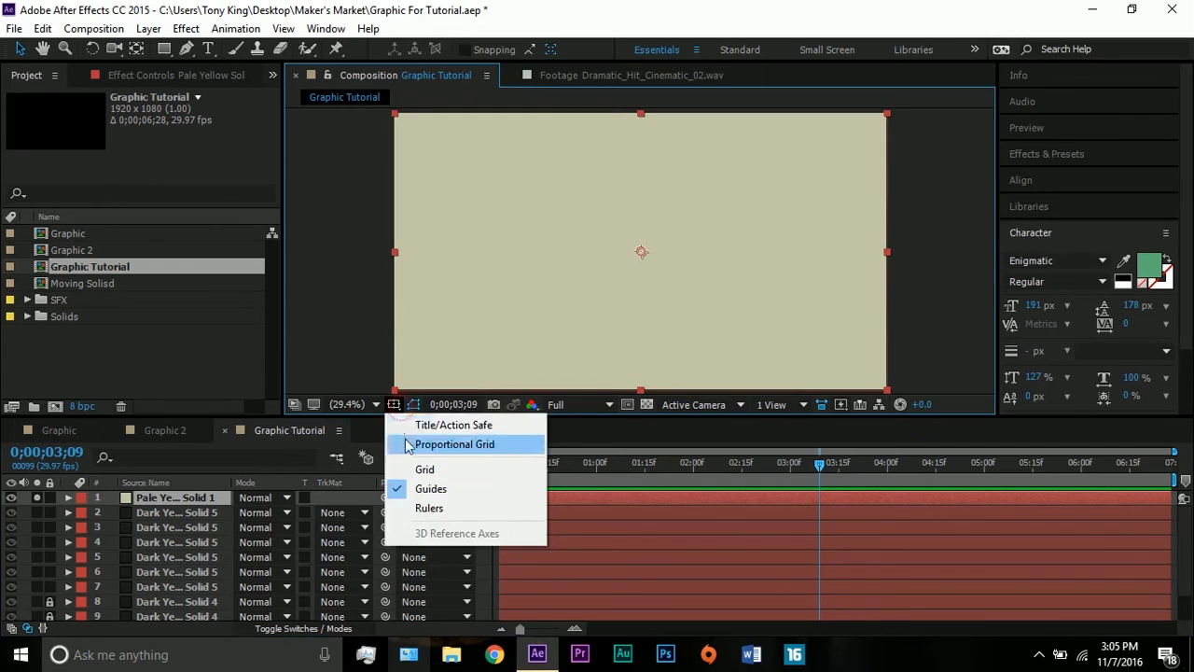
{"action": "left_click", "coordinate": [404, 439]}
Draw a four-point parallelogram mask with the Pen tool, then hide the grid and unsolo.
{"action": "left_click", "coordinate": [186, 48]}
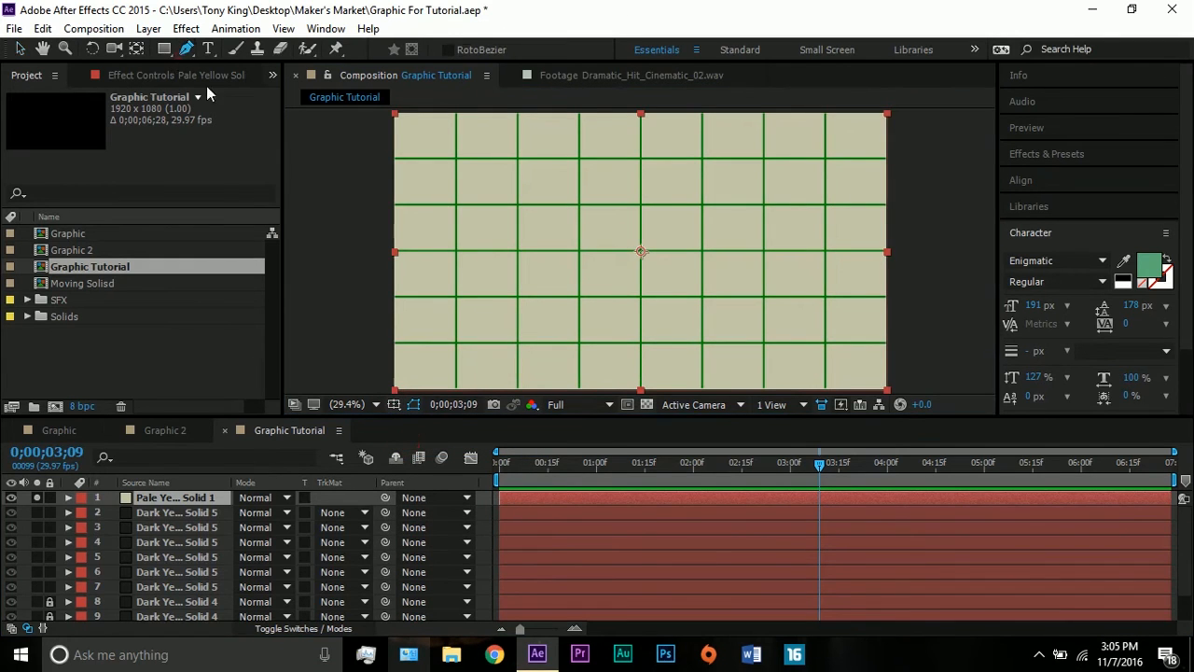
{"action": "left_click", "coordinate": [454, 296]}
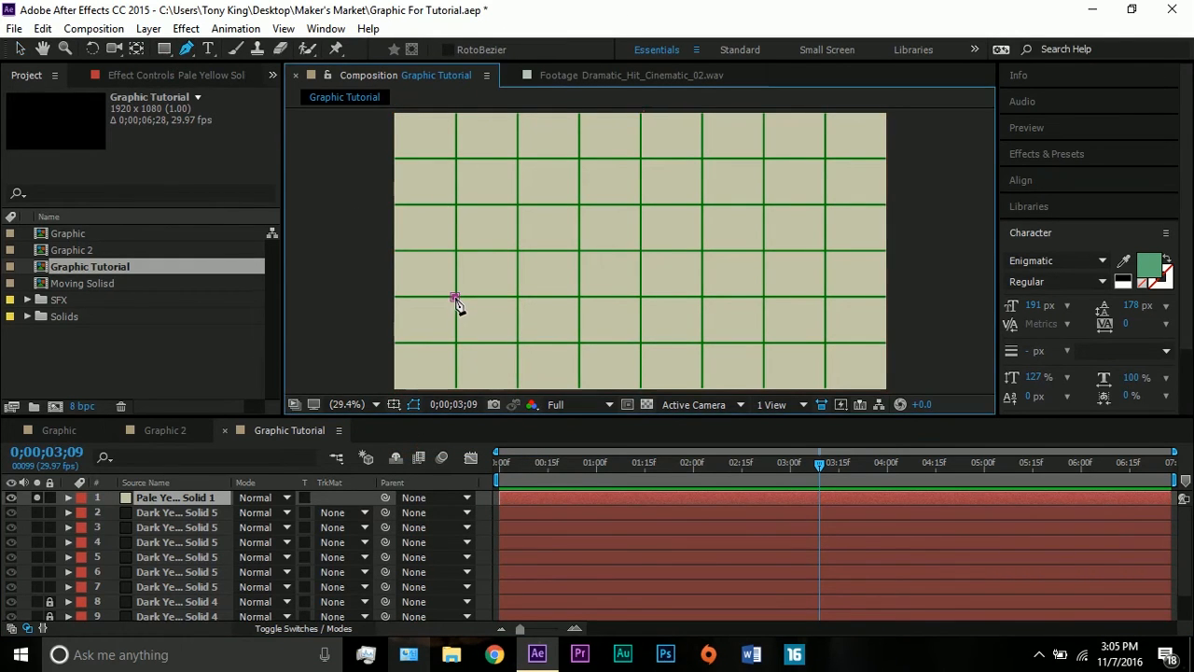
{"action": "left_click", "coordinate": [465, 250]}
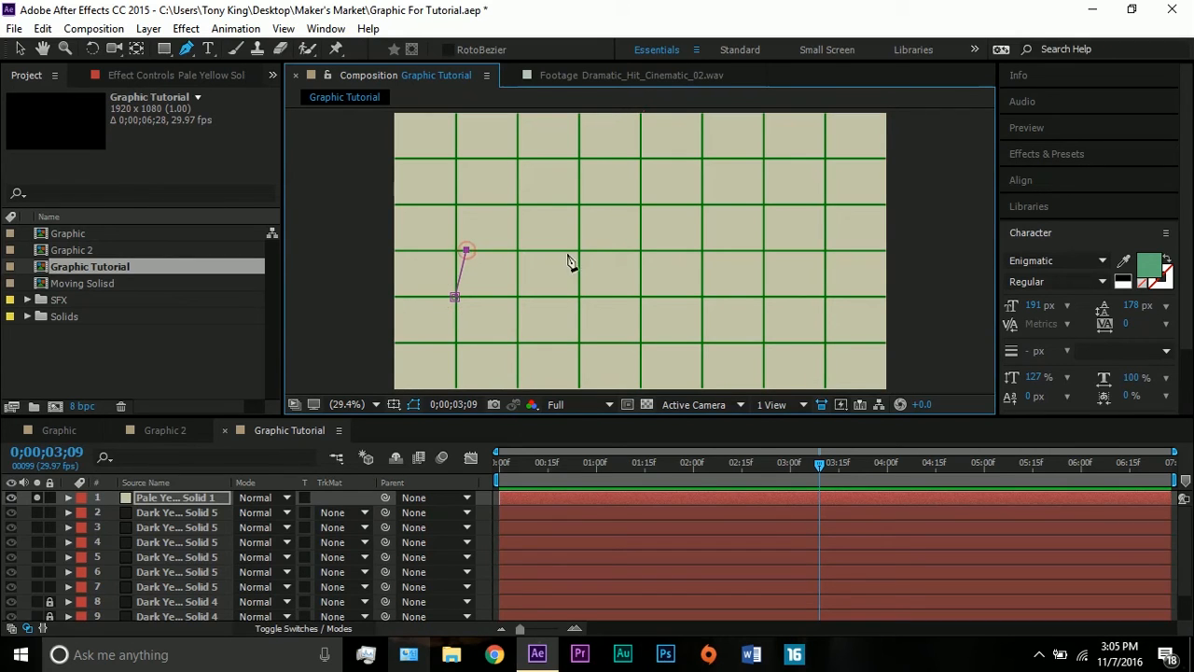
{"action": "left_click", "coordinate": [640, 250]}
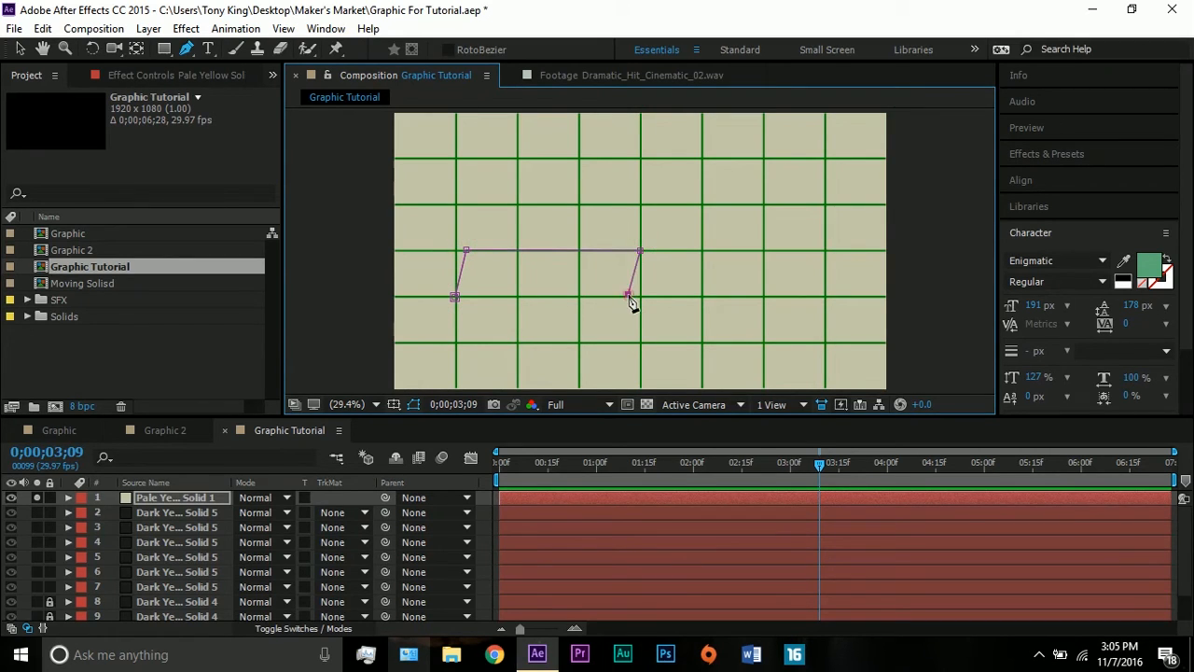
{"action": "left_click", "coordinate": [455, 297]}
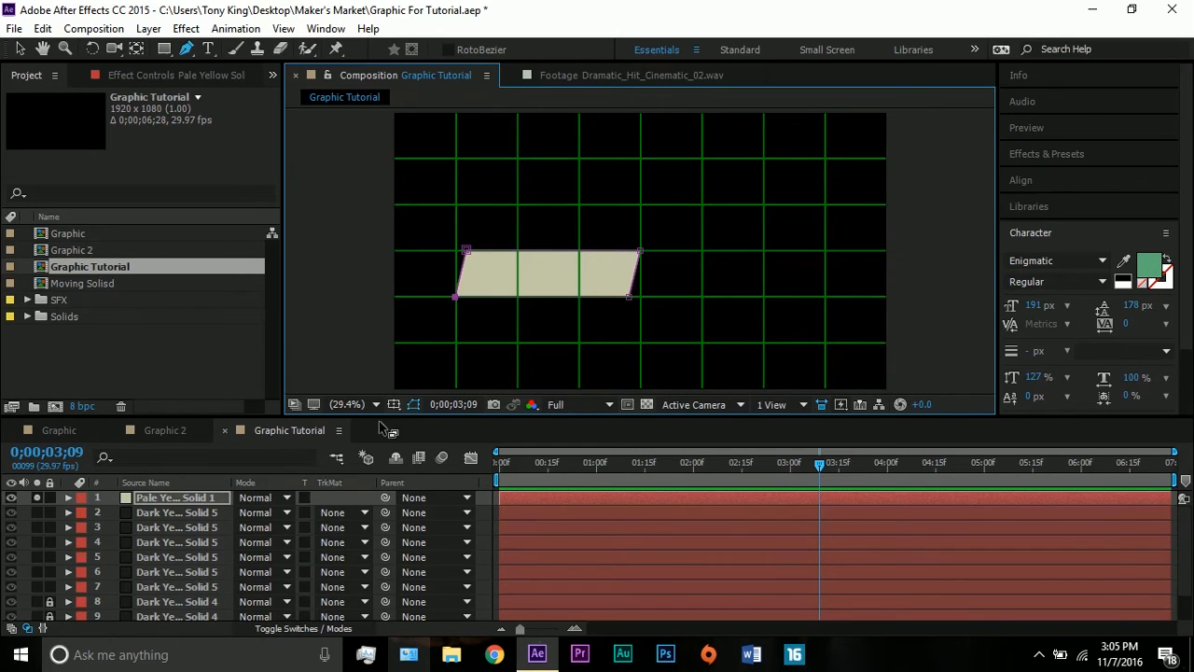
{"action": "left_click", "coordinate": [394, 404]}
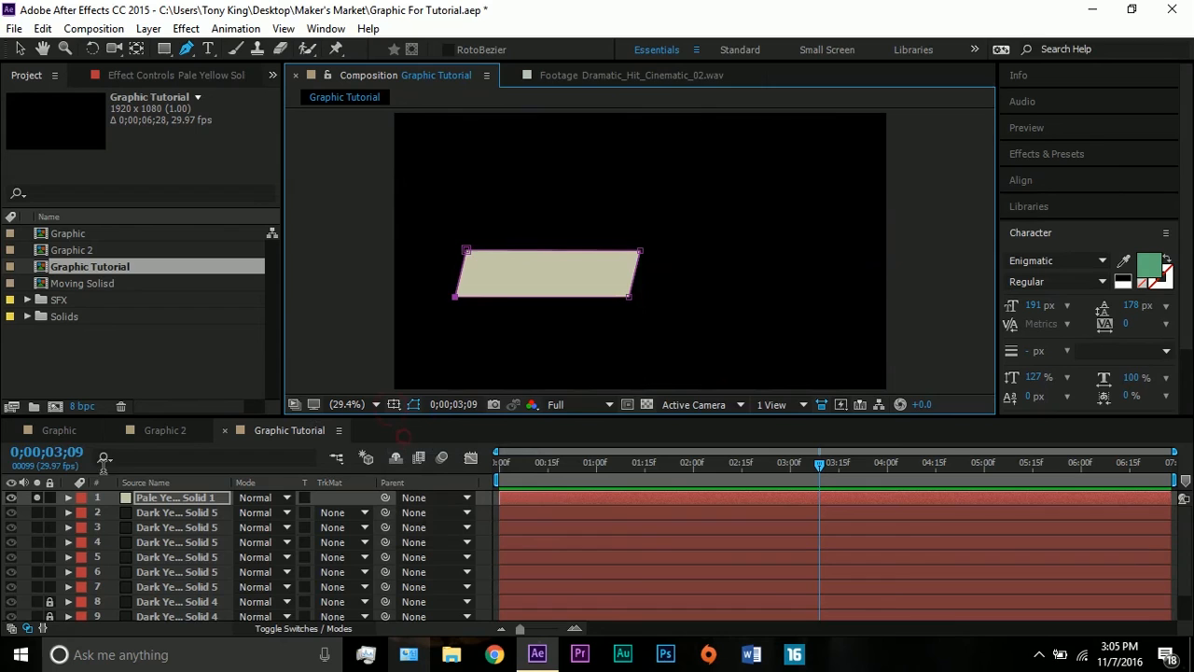
{"action": "left_click", "coordinate": [37, 497]}
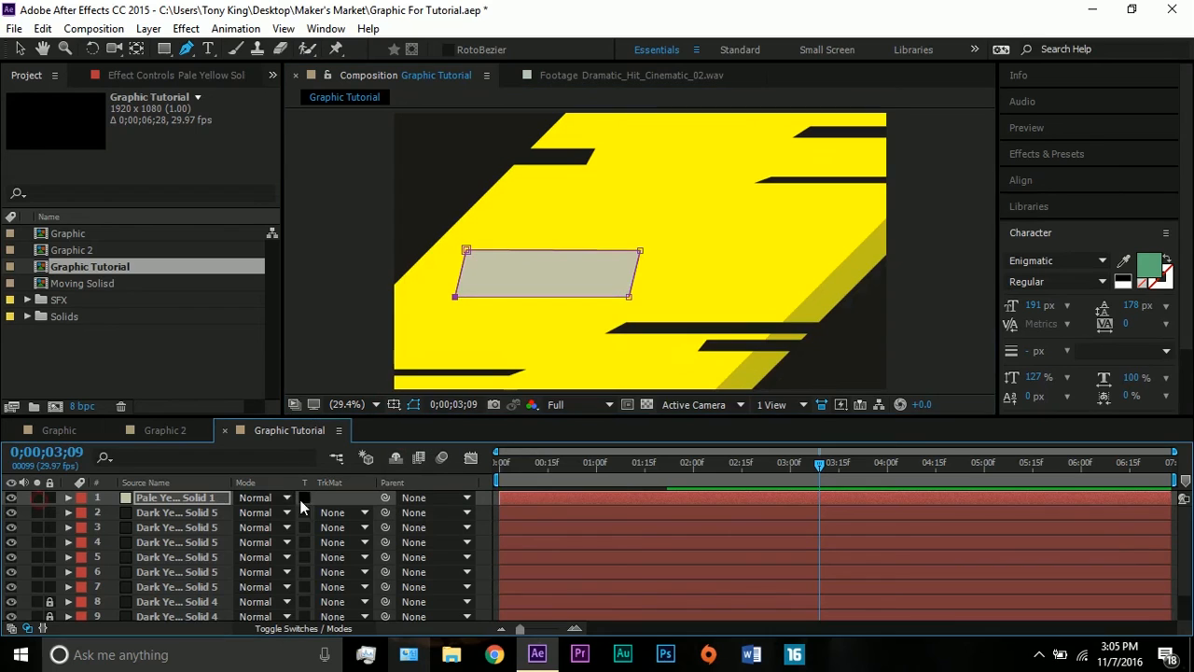
Center the pale solid's anchor point and scale the parallelogram into a long thin bar.
{"action": "left_click", "coordinate": [166, 497]}
{"action": "key", "text": "y"}
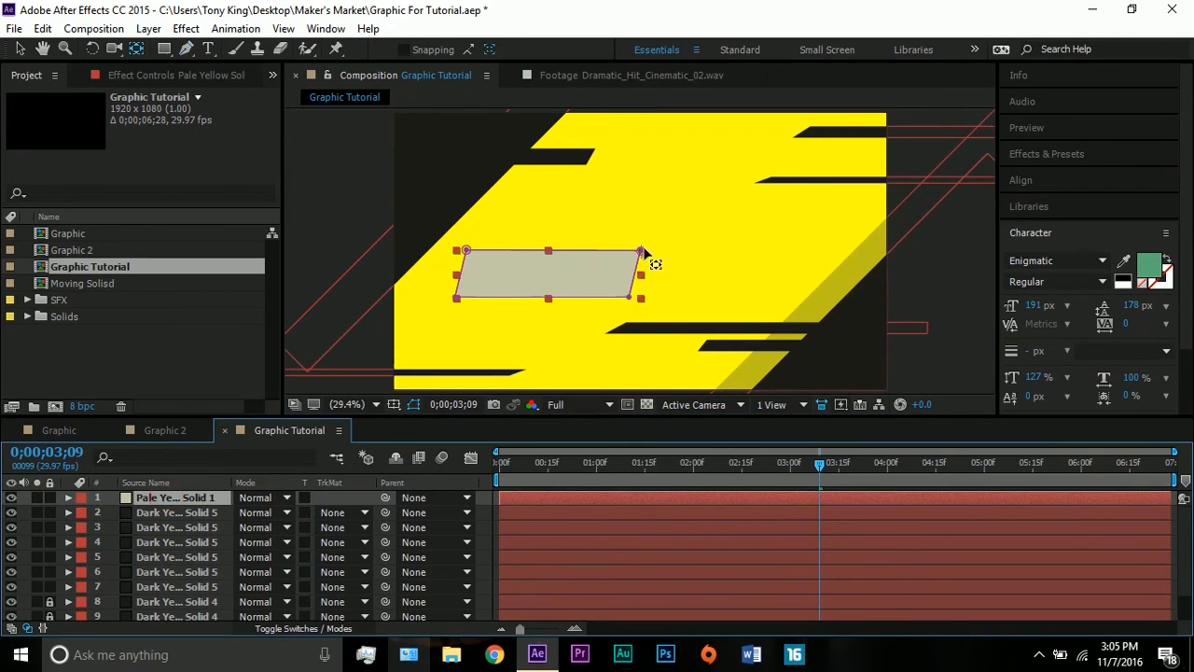
{"action": "left_click_drag", "start_coordinate": [642, 252], "coordinate": [549, 276]}
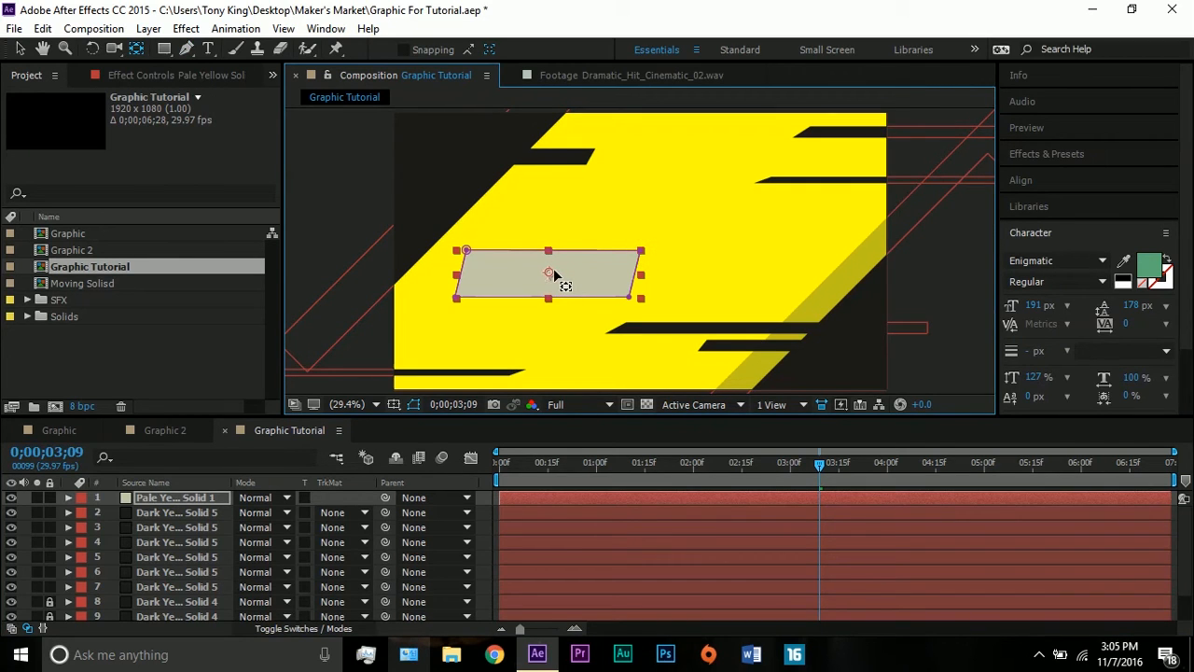
{"action": "key", "text": "s"}
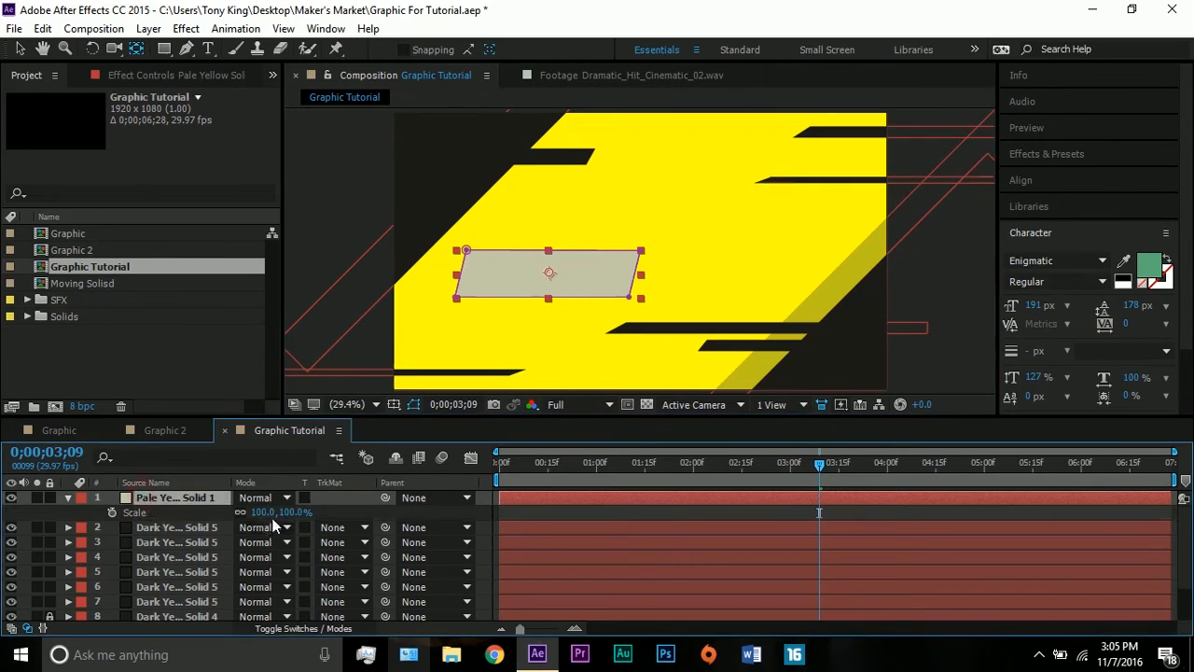
{"action": "left_click", "coordinate": [245, 513]}
{"action": "mouse_move", "coordinate": [244, 511]}
{"action": "left_mouse_down"}
{"action": "mouse_move", "coordinate": [302, 508]}
{"action": "mouse_move", "coordinate": [225, 512]}
{"action": "left_mouse_up"}
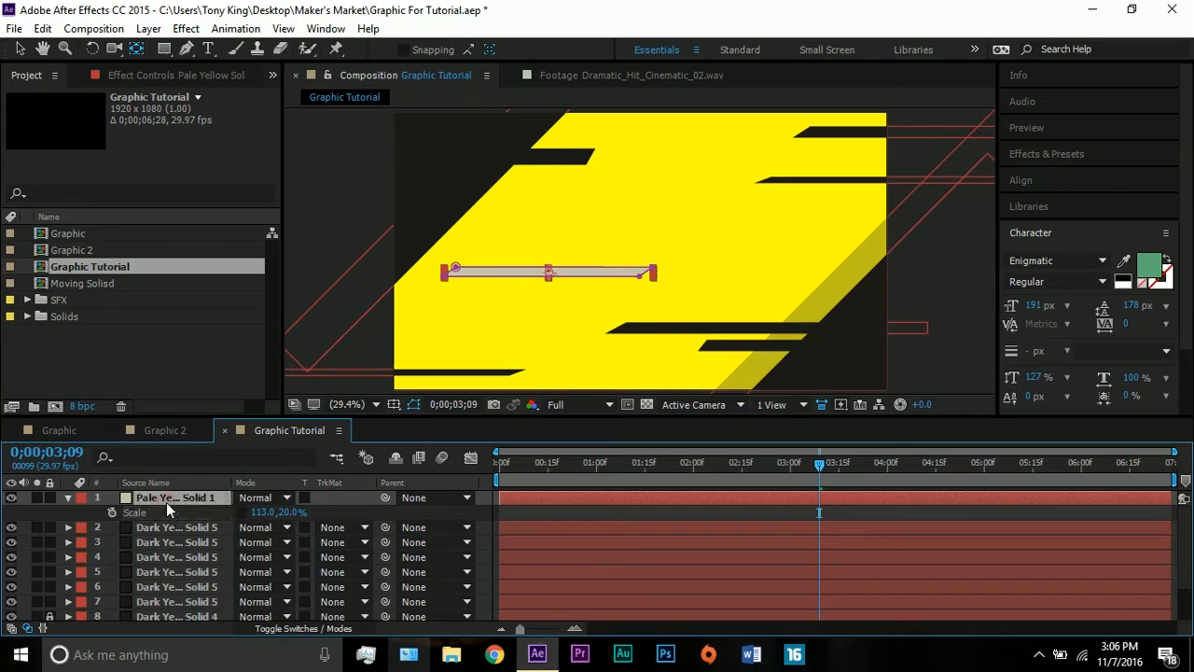
Rotate the pale bar -45° and move it to the slab's right edge.
{"action": "key", "text": "r"}
{"action": "left_click", "coordinate": [263, 513]}
{"action": "type", "text": "-45"}
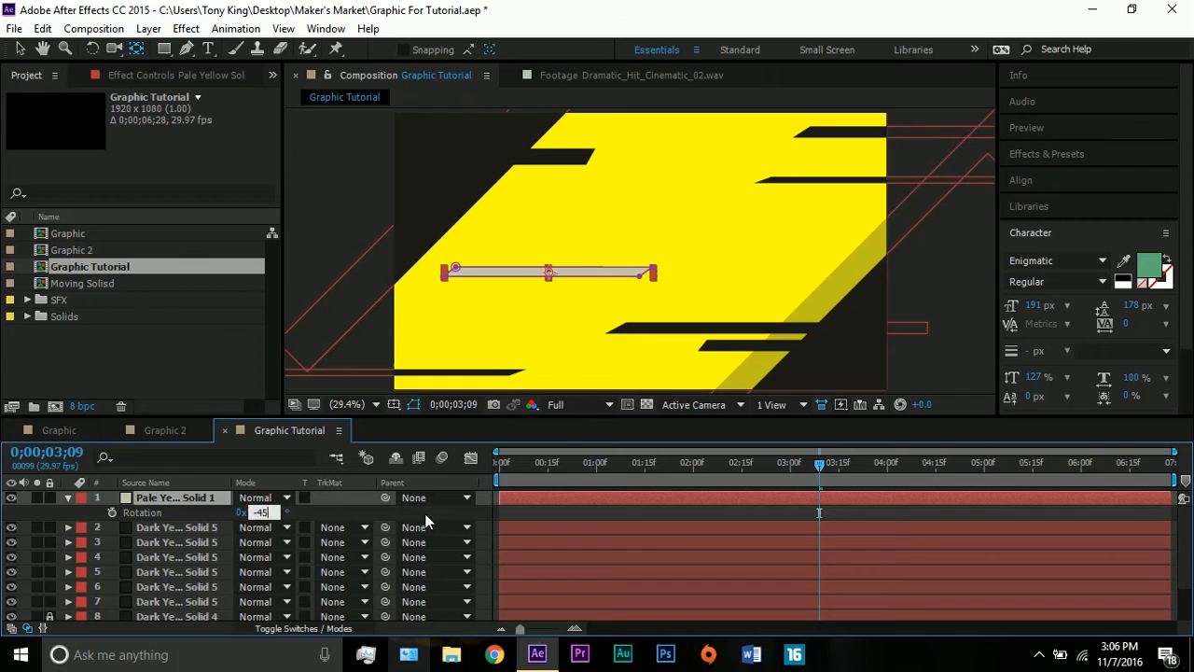
{"action": "key", "text": "Return"}
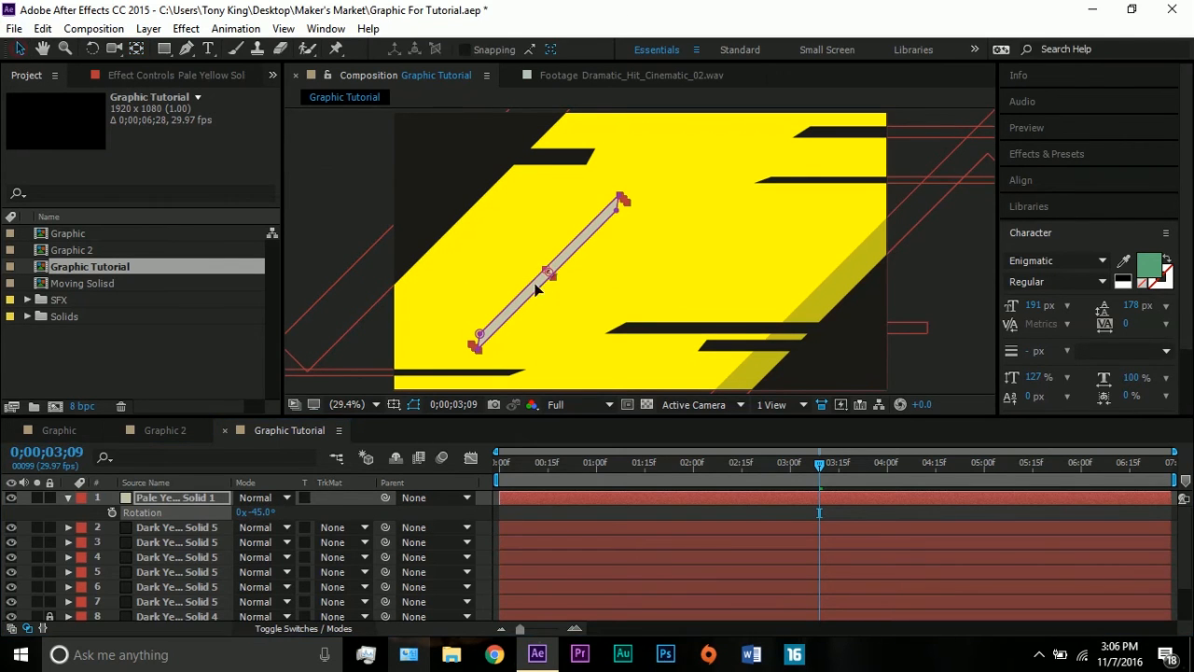
{"action": "left_click", "coordinate": [20, 49]}
{"action": "left_click_drag", "start_coordinate": [536, 286], "coordinate": [863, 244]}
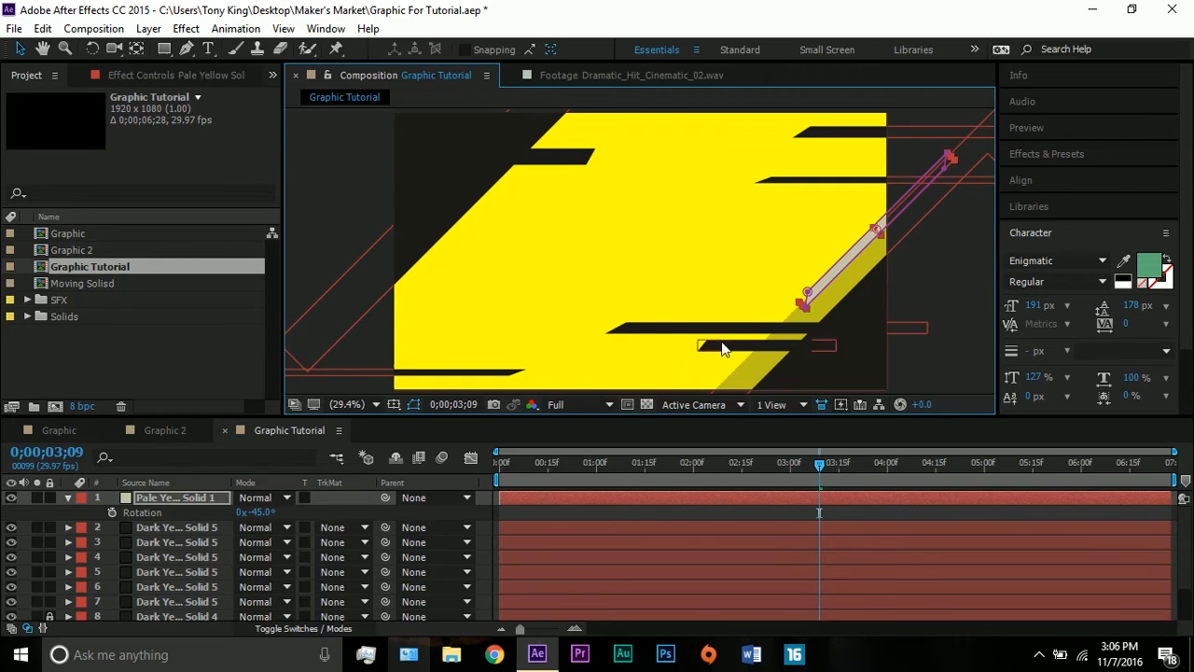
Duplicate the pale bar, place the copy on the upper-left edge and shorten it to 59×20%.
{"action": "left_click", "coordinate": [154, 501]}
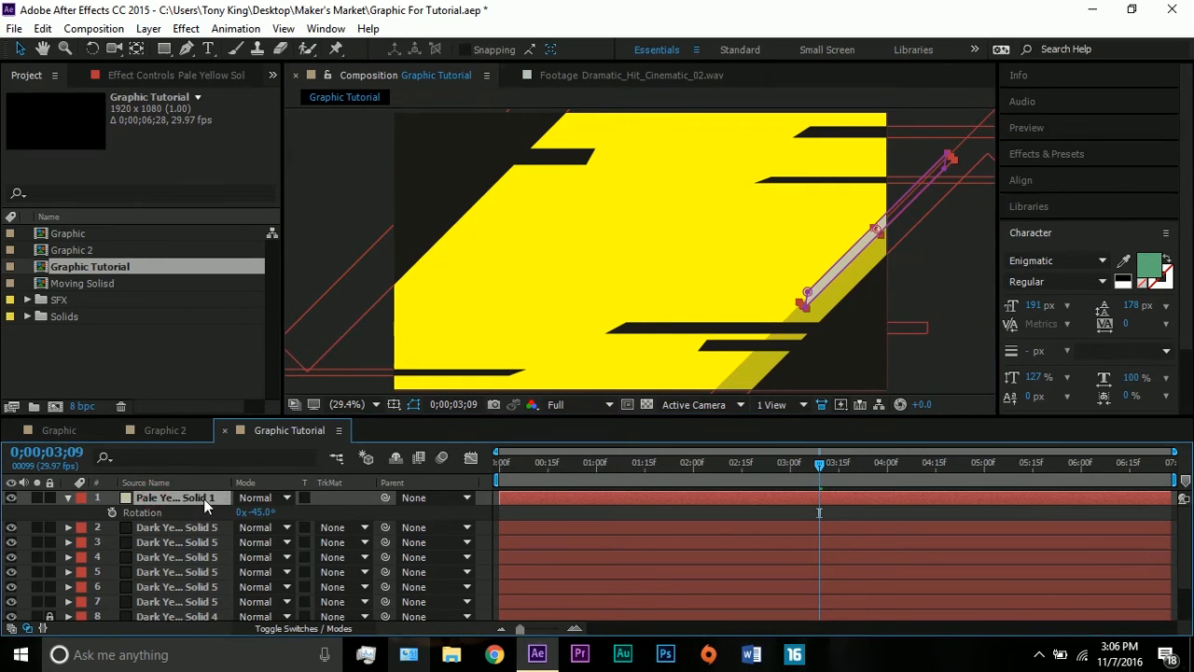
{"action": "key", "text": "ctrl+d"}
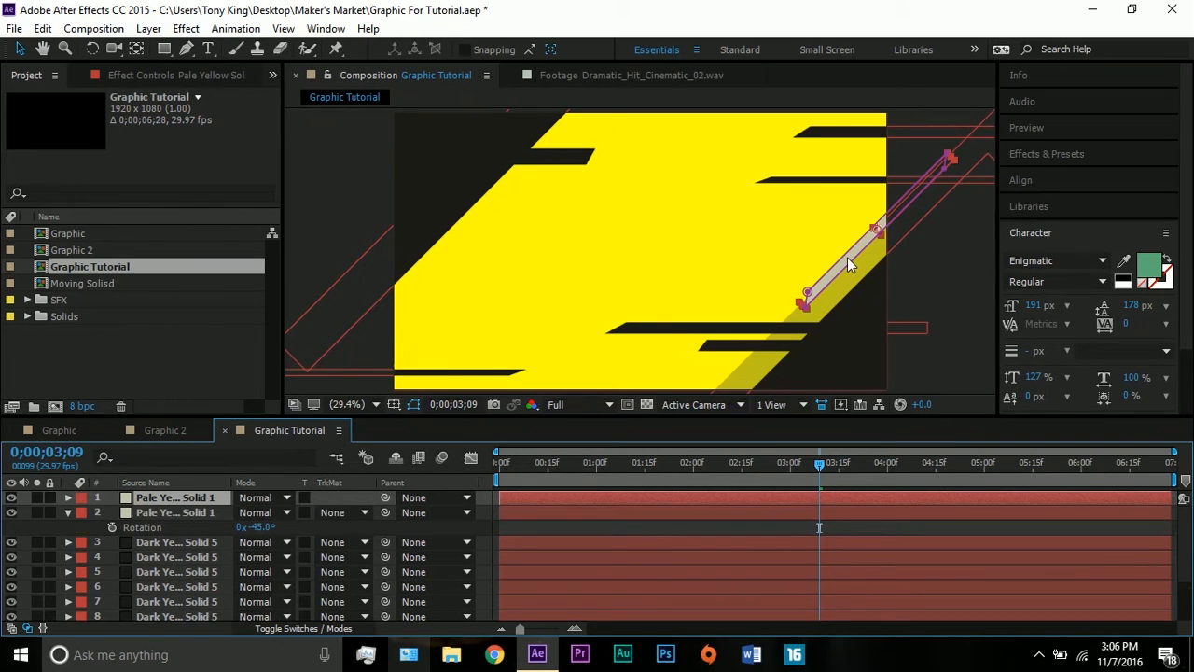
{"action": "left_click_drag", "start_coordinate": [847, 258], "coordinate": [494, 179]}
{"action": "key", "text": "s"}
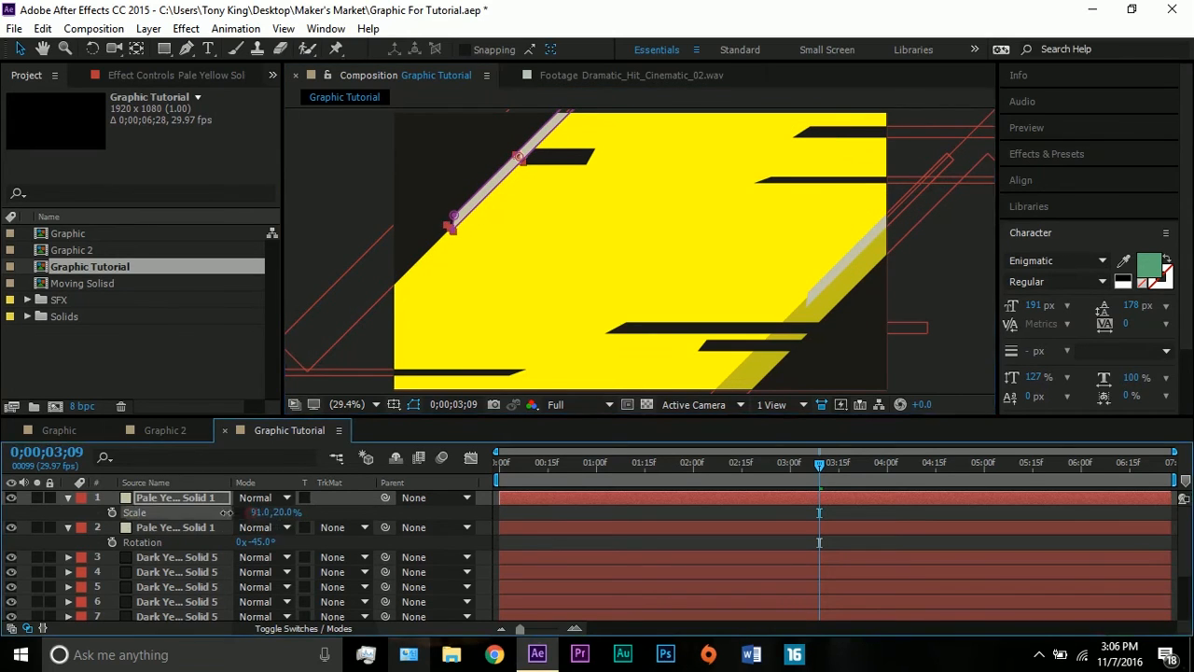
{"action": "left_click_drag", "start_coordinate": [226, 512], "coordinate": [204, 513]}
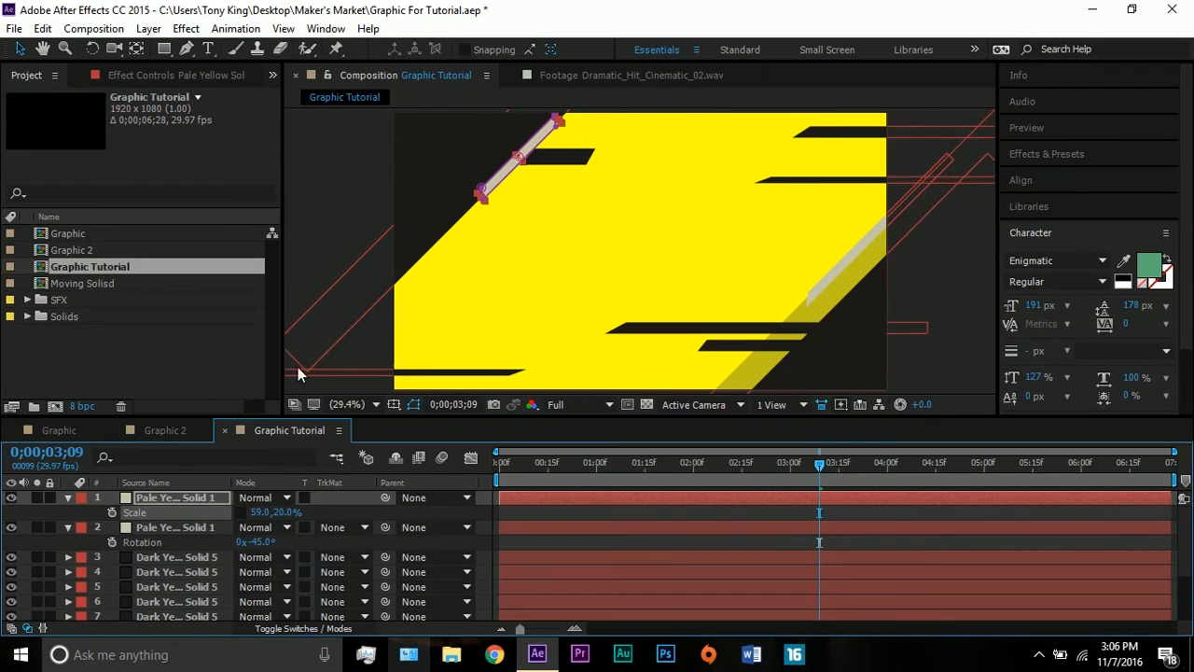
{"action": "left_click", "coordinate": [314, 244]}
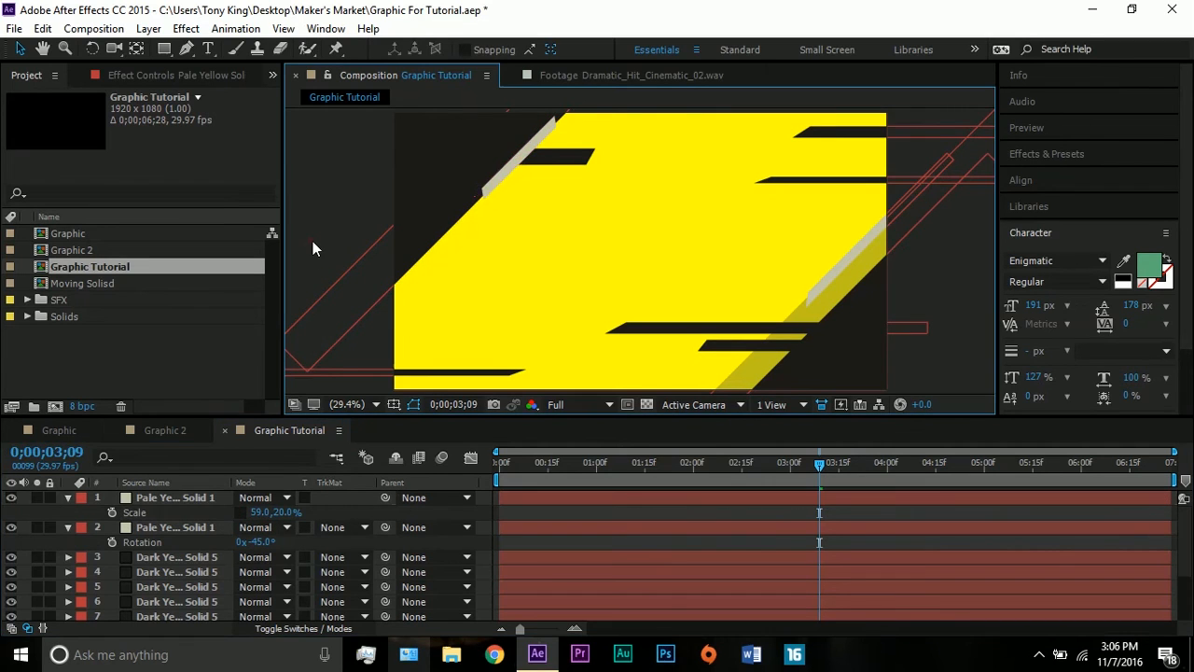
Duplicate the upper-left strip and move the copy to the slab's lower-right edge.
{"action": "left_click", "coordinate": [505, 168]}
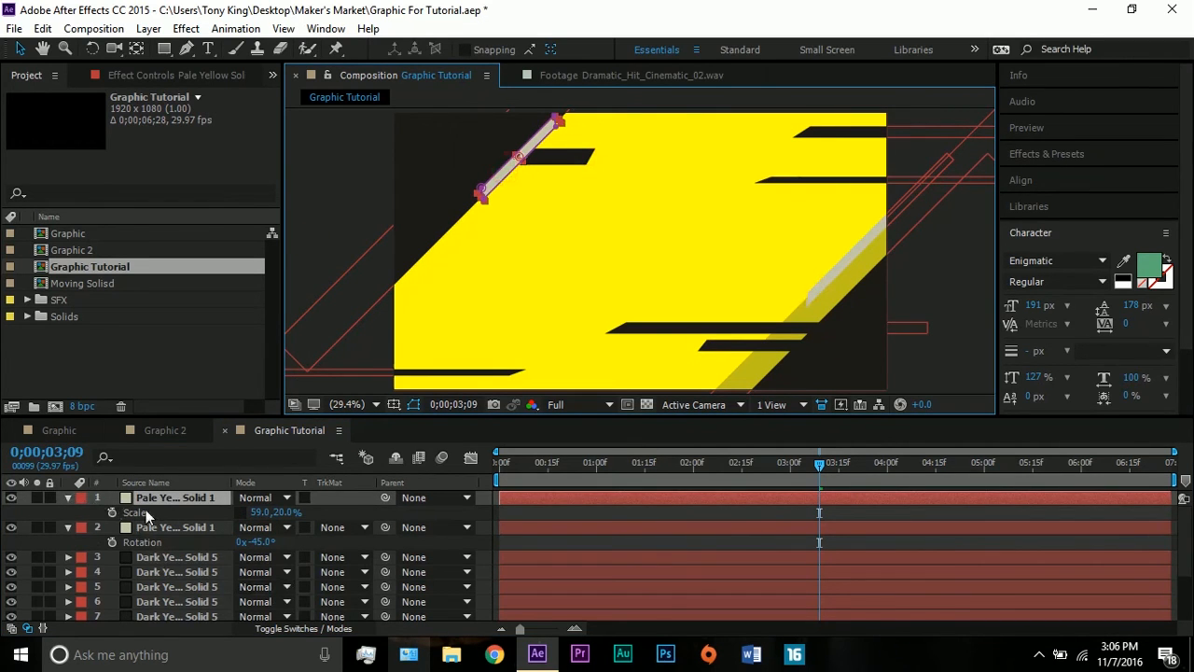
{"action": "key", "text": "ctrl+d"}
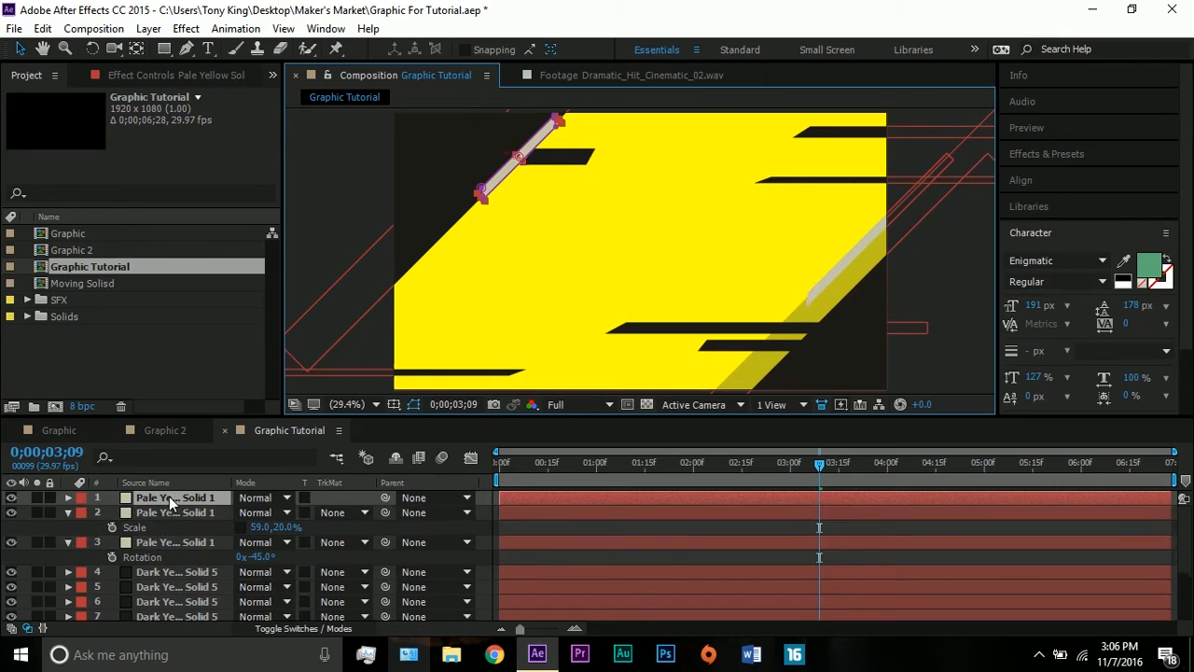
{"action": "left_click", "coordinate": [69, 512]}
{"action": "left_click", "coordinate": [67, 527]}
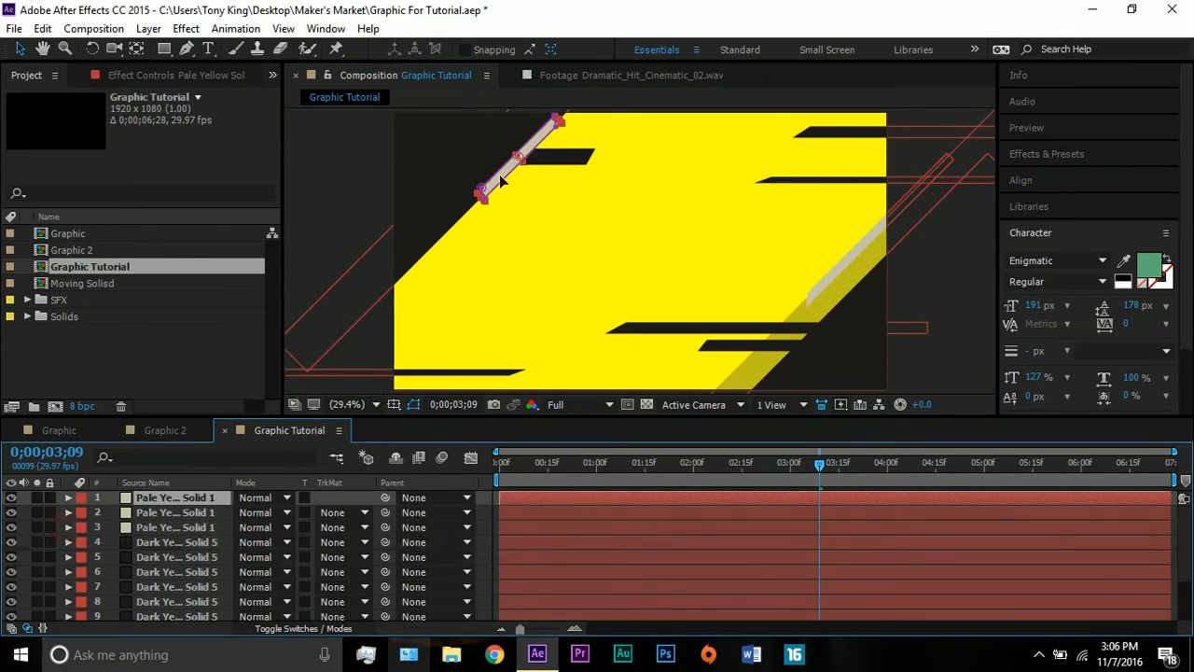
{"action": "left_click_drag", "start_coordinate": [499, 174], "coordinate": [780, 367]}
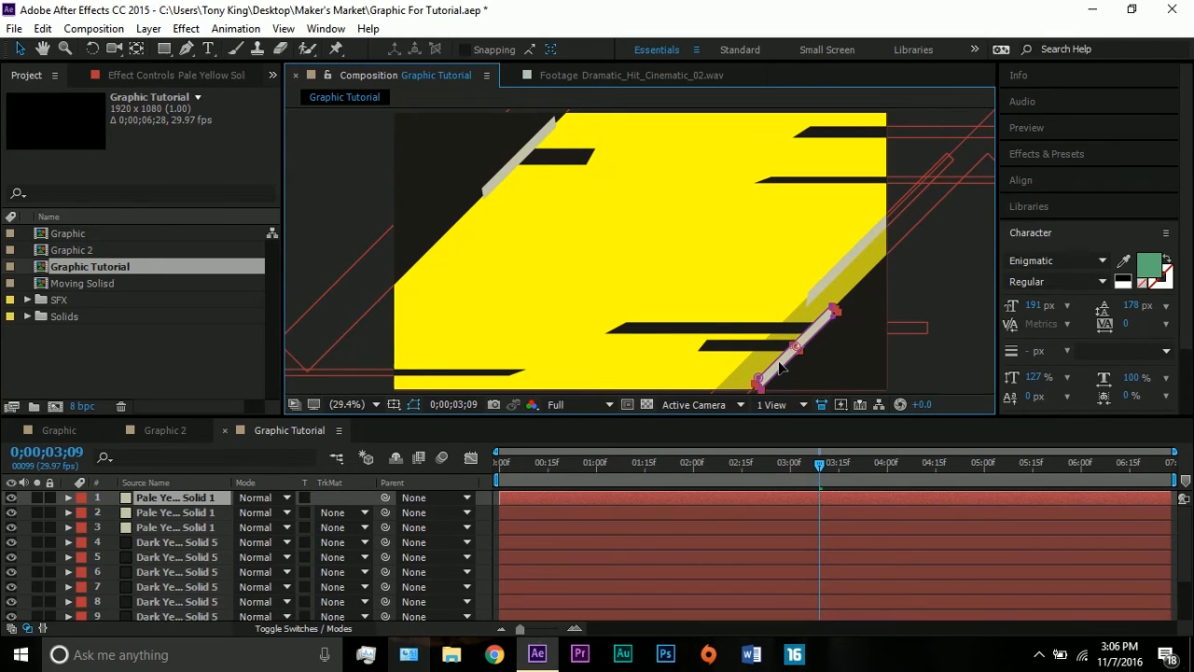
Create Yellow Solid 4 with the slab's yellow sampled by the eyedropper.
{"action": "left_click", "coordinate": [152, 29]}
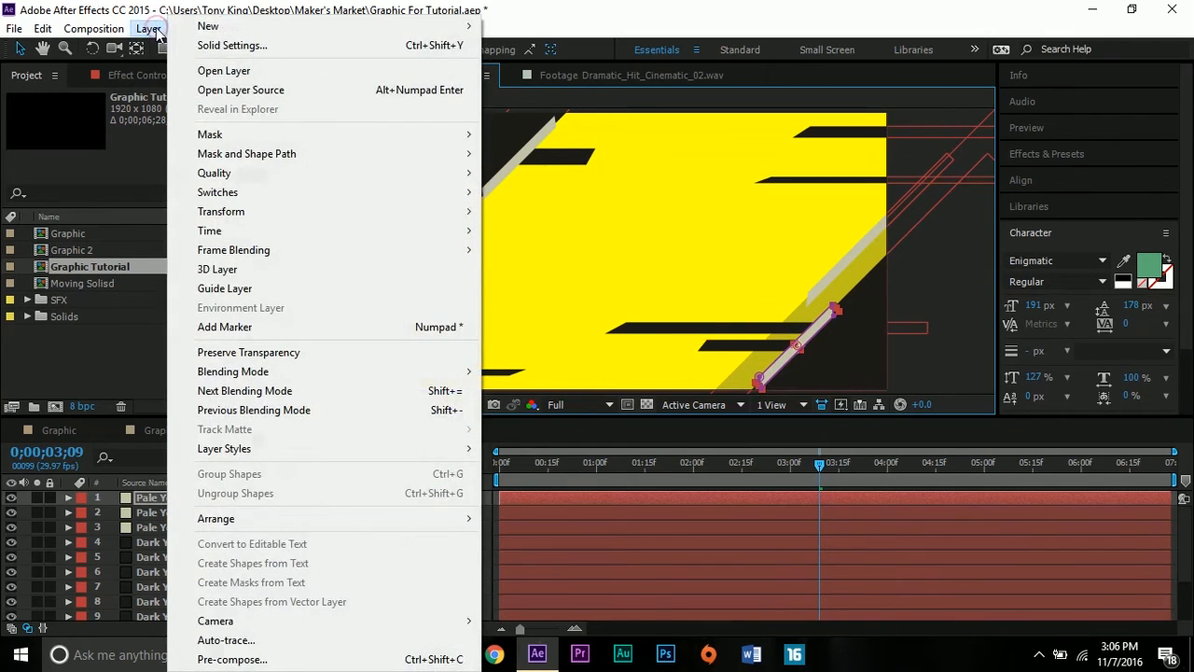
{"action": "left_click", "coordinate": [224, 46]}
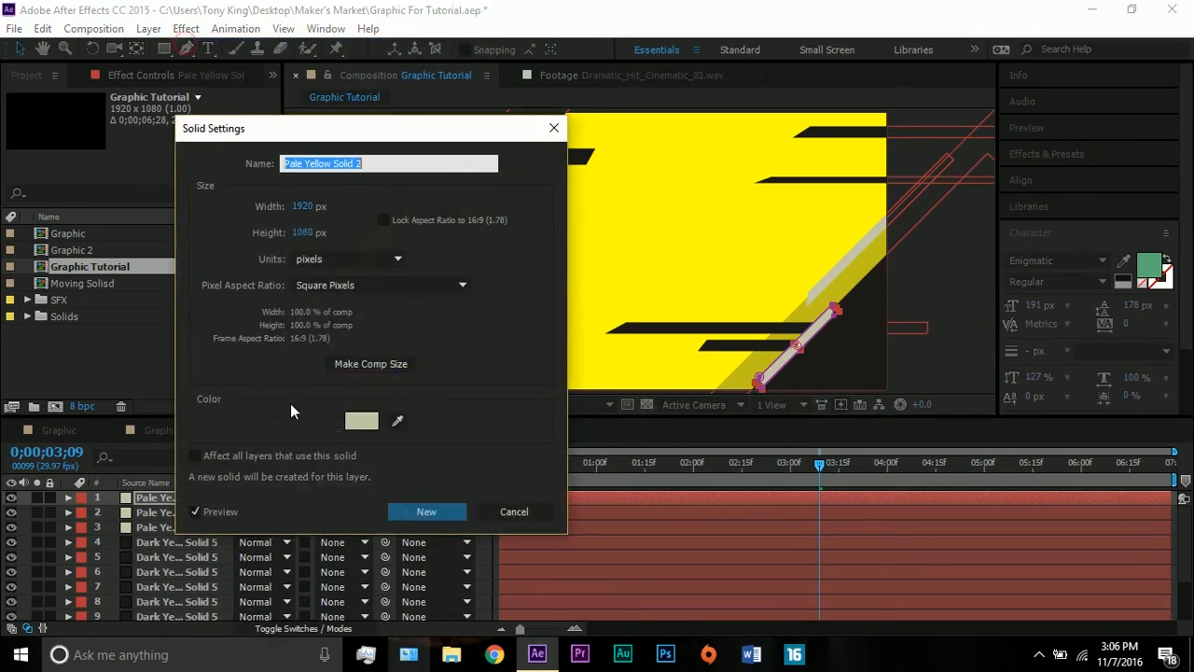
{"action": "left_click", "coordinate": [397, 422]}
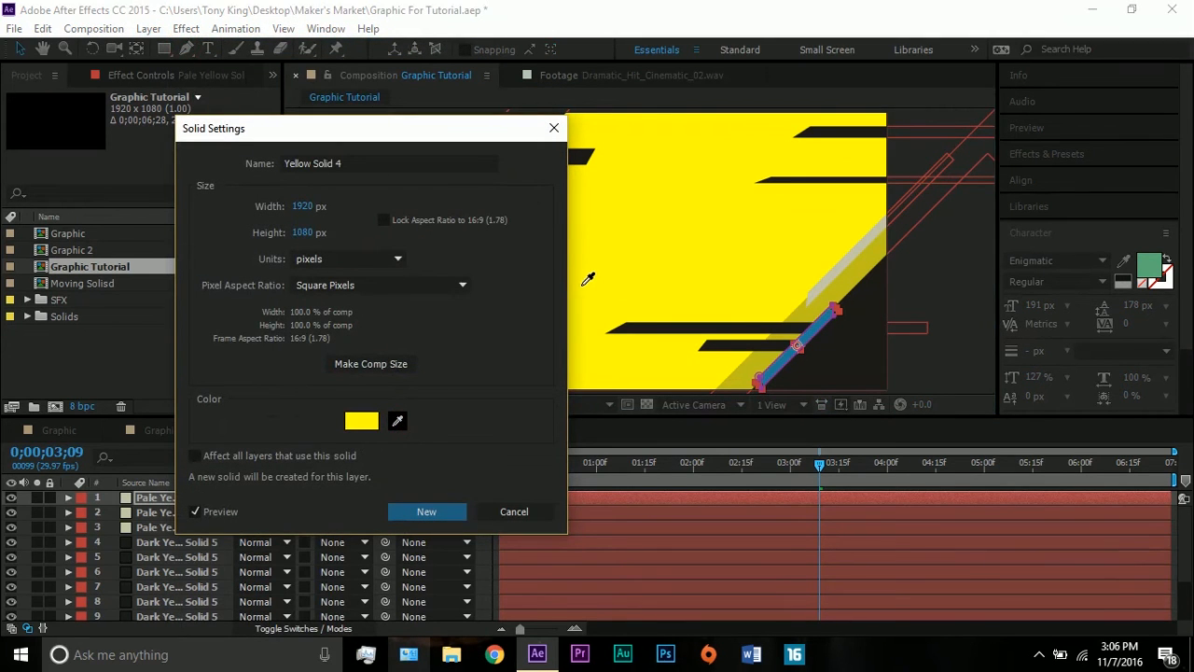
{"action": "left_click", "coordinate": [587, 279]}
{"action": "left_click", "coordinate": [427, 511]}
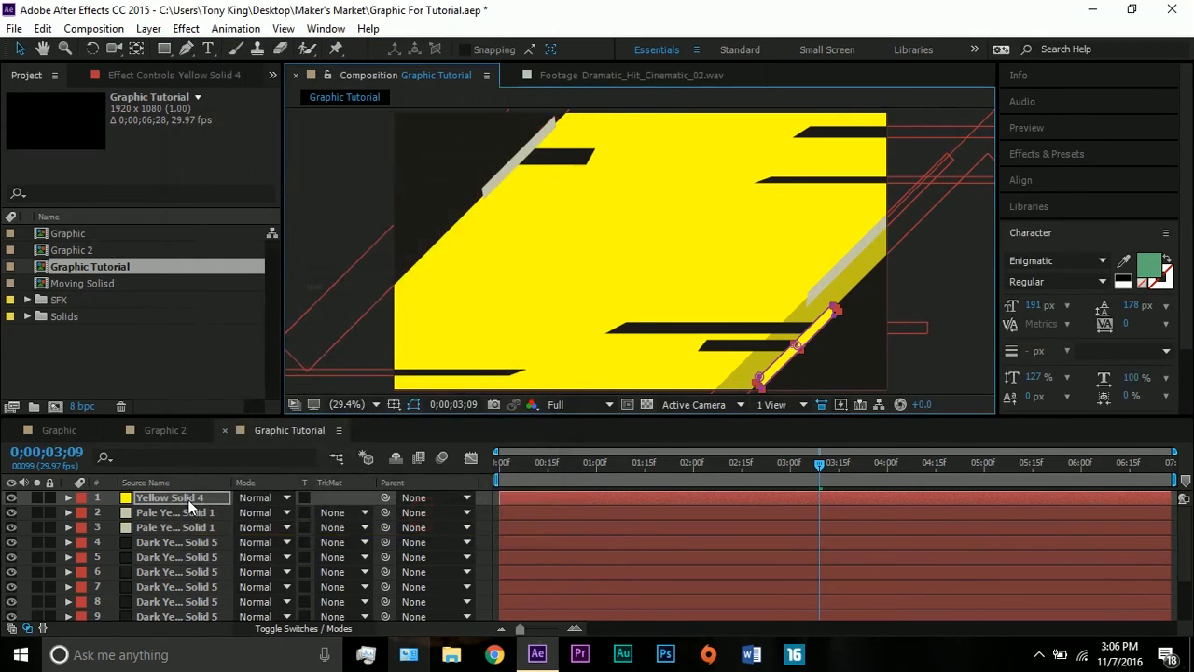
Scale the yellow solid to 45×31% and position it beside the lower-right pale strip.
{"action": "key", "text": "s"}
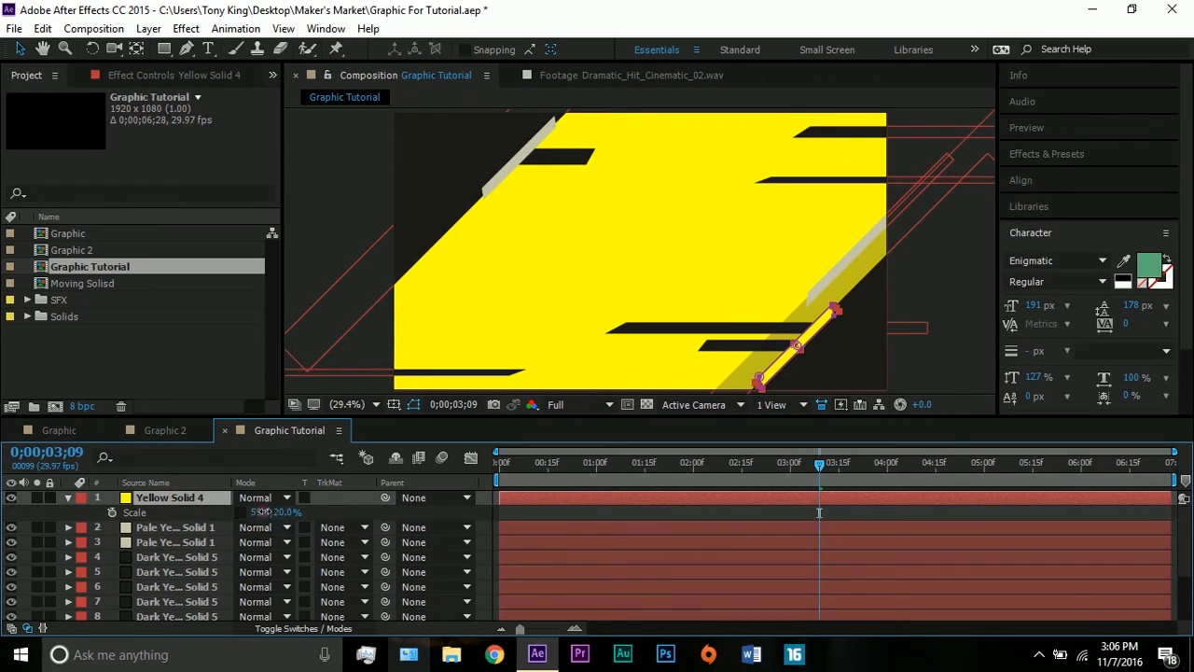
{"action": "left_click_drag", "start_coordinate": [263, 512], "coordinate": [368, 387]}
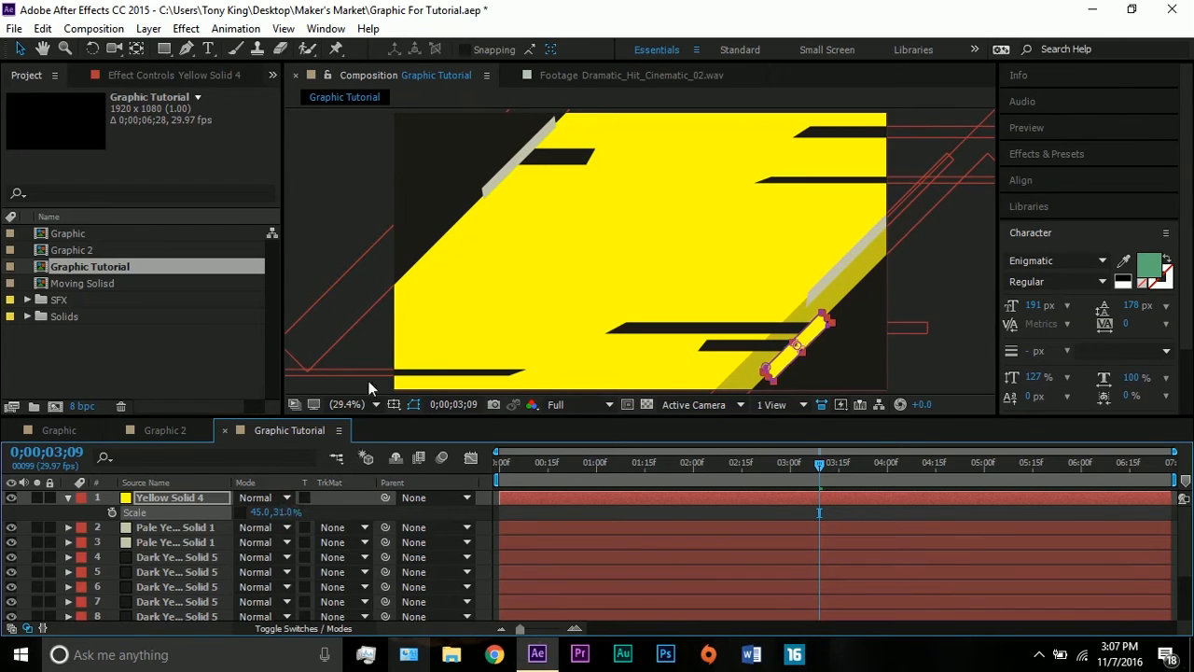
{"action": "left_click", "coordinate": [318, 256]}
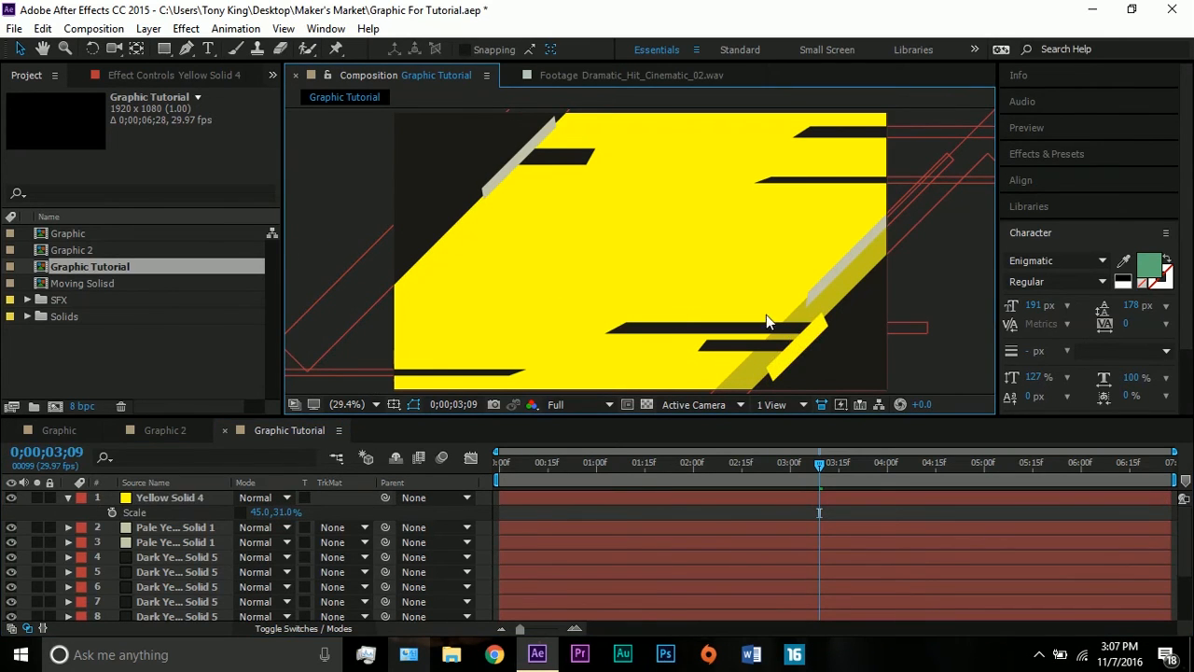
{"action": "left_click_drag", "start_coordinate": [797, 346], "coordinate": [788, 354]}
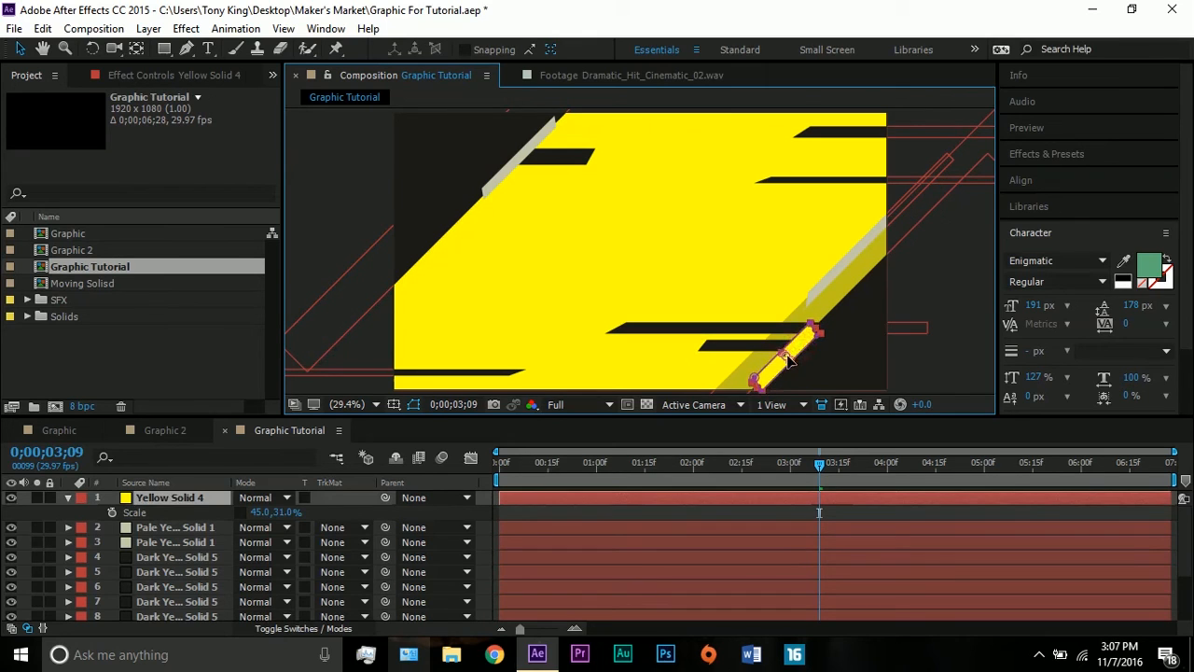
{"action": "left_click", "coordinate": [922, 348]}
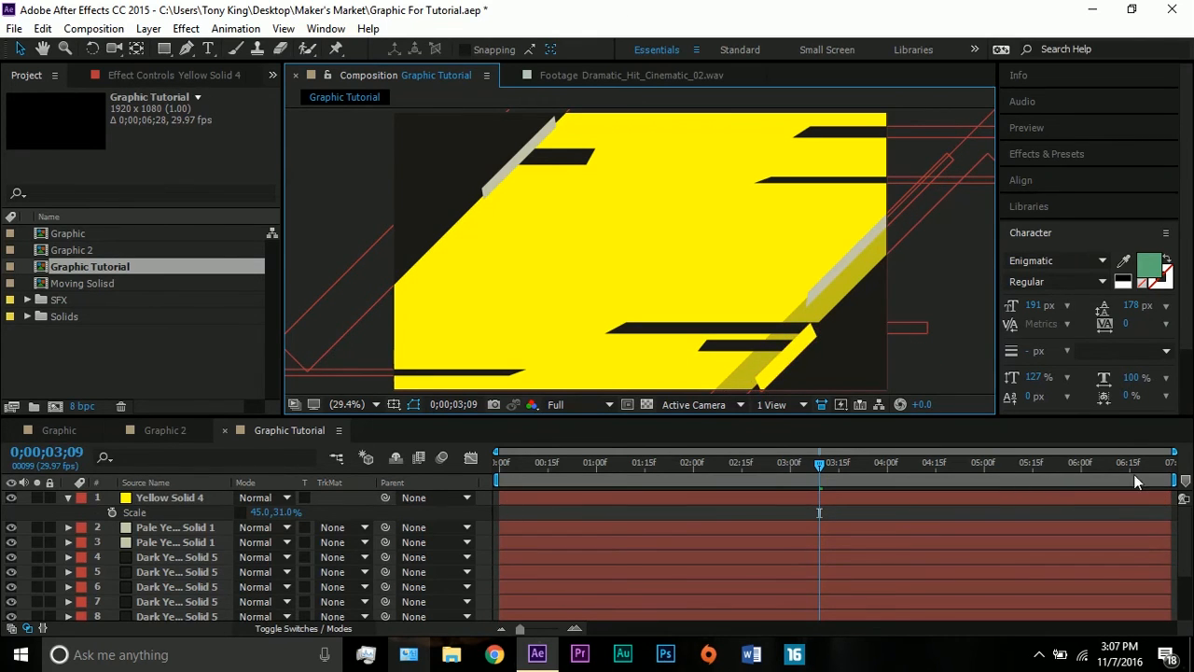
At the final frame, add Position keyframes to the yellow bar and both pale strips.
{"action": "left_click", "coordinate": [1171, 464]}
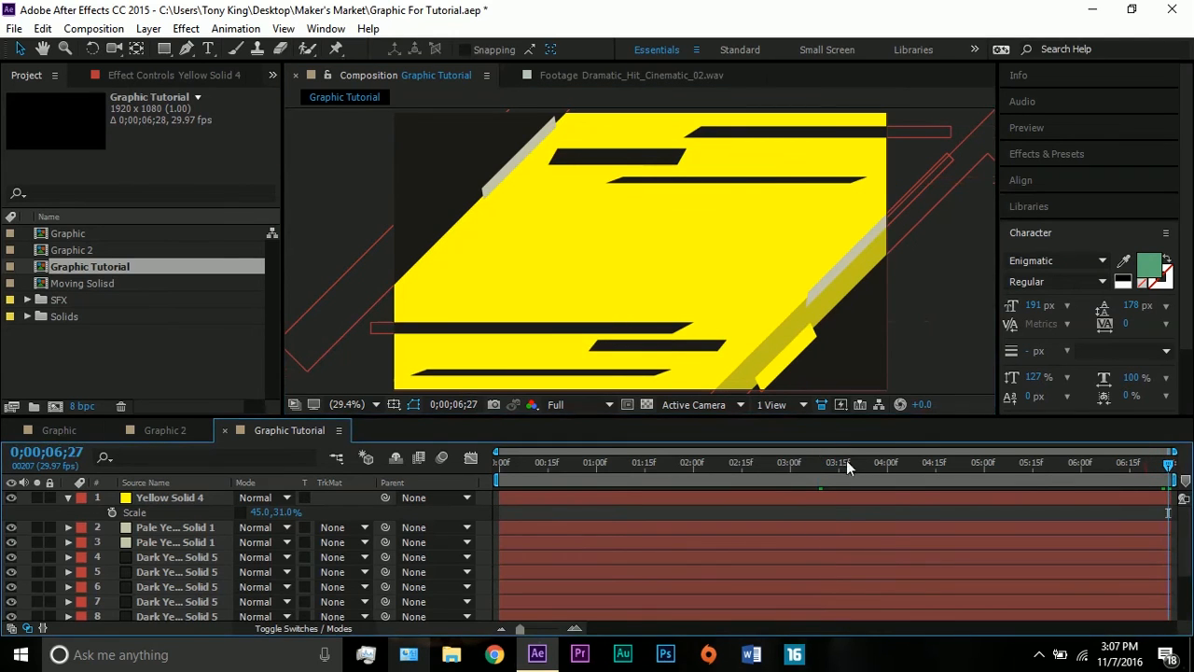
{"action": "left_click", "coordinate": [69, 493]}
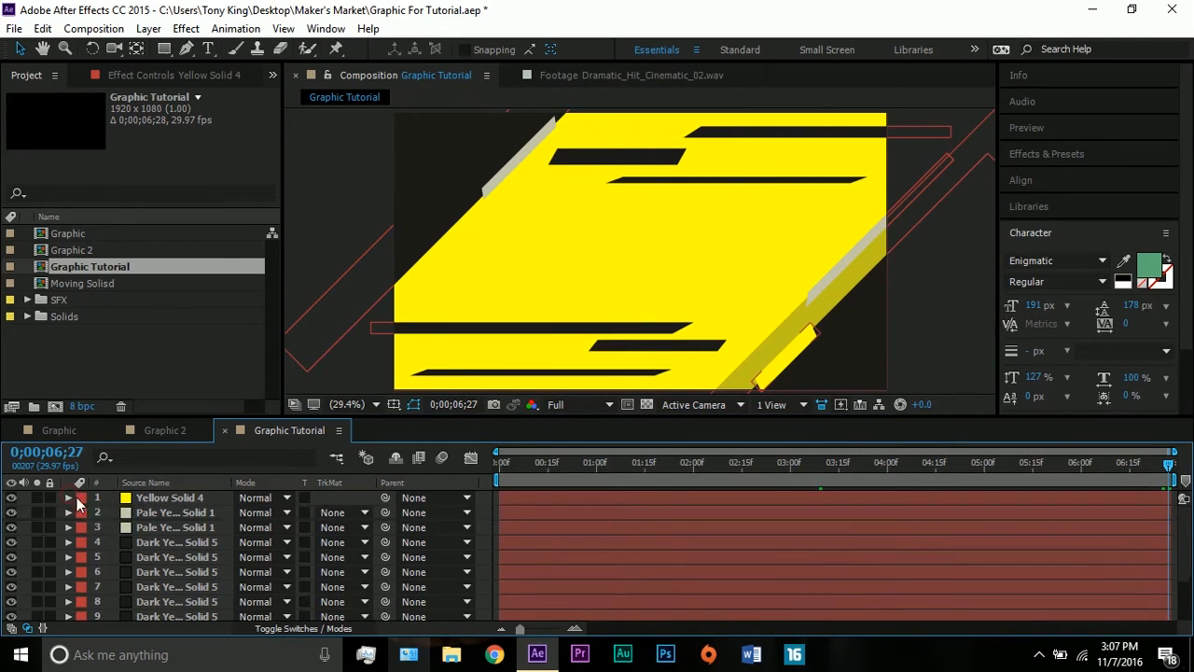
{"action": "left_click", "coordinate": [168, 497]}
{"action": "left_click", "coordinate": [172, 527], "text": "shift"}
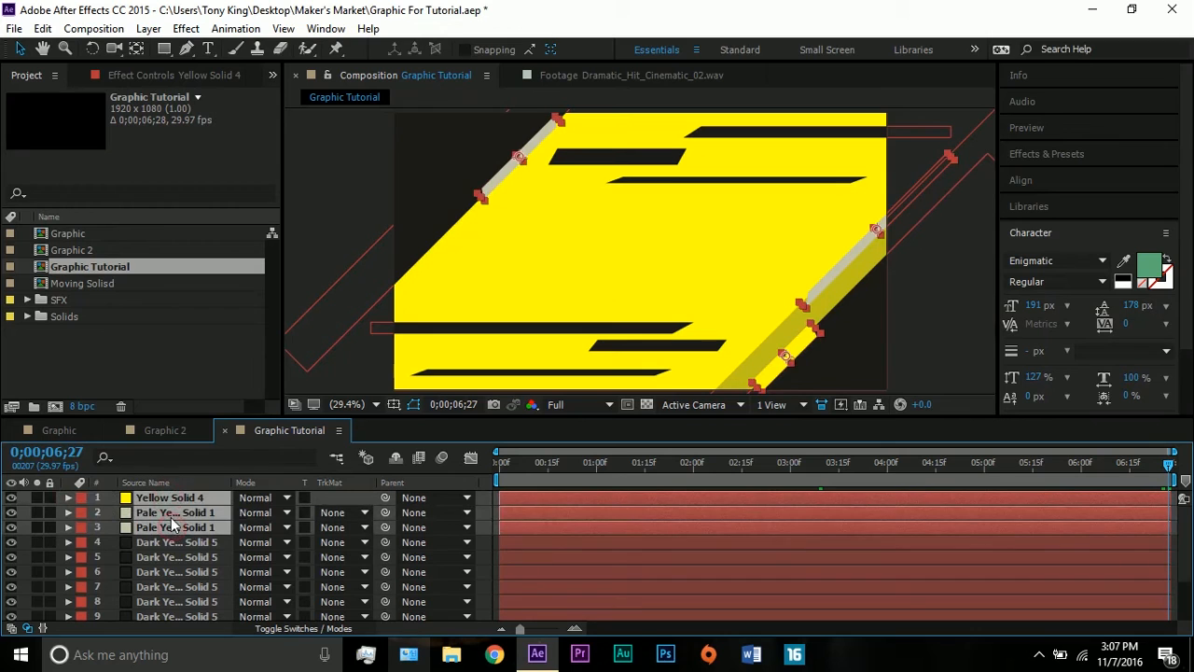
{"action": "key", "text": "p"}
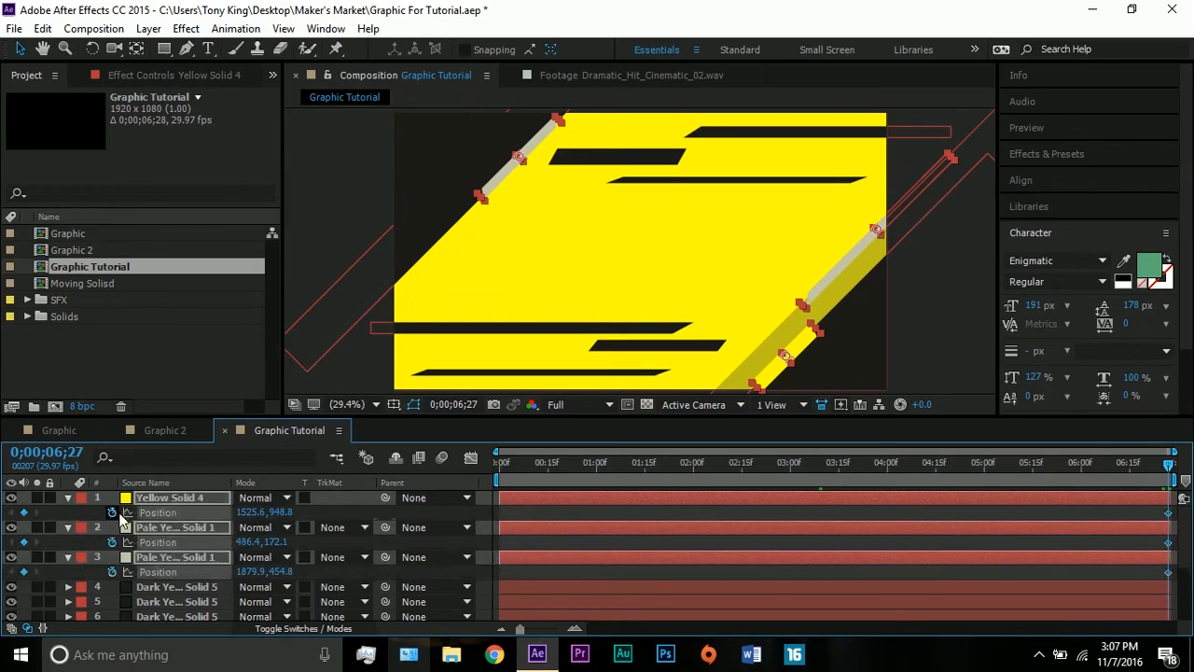
At frame 0, move the upper pale strip out past the lower left of the slab.
{"action": "left_click_drag", "start_coordinate": [538, 463], "coordinate": [501, 463]}
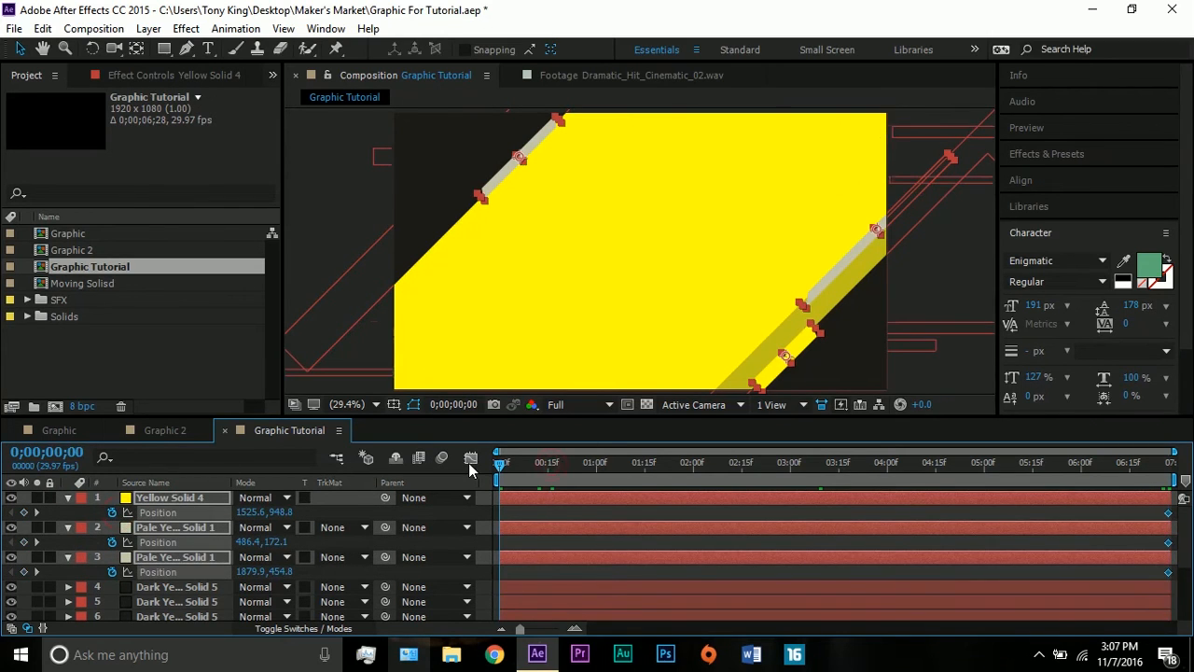
{"action": "left_click", "coordinate": [341, 214]}
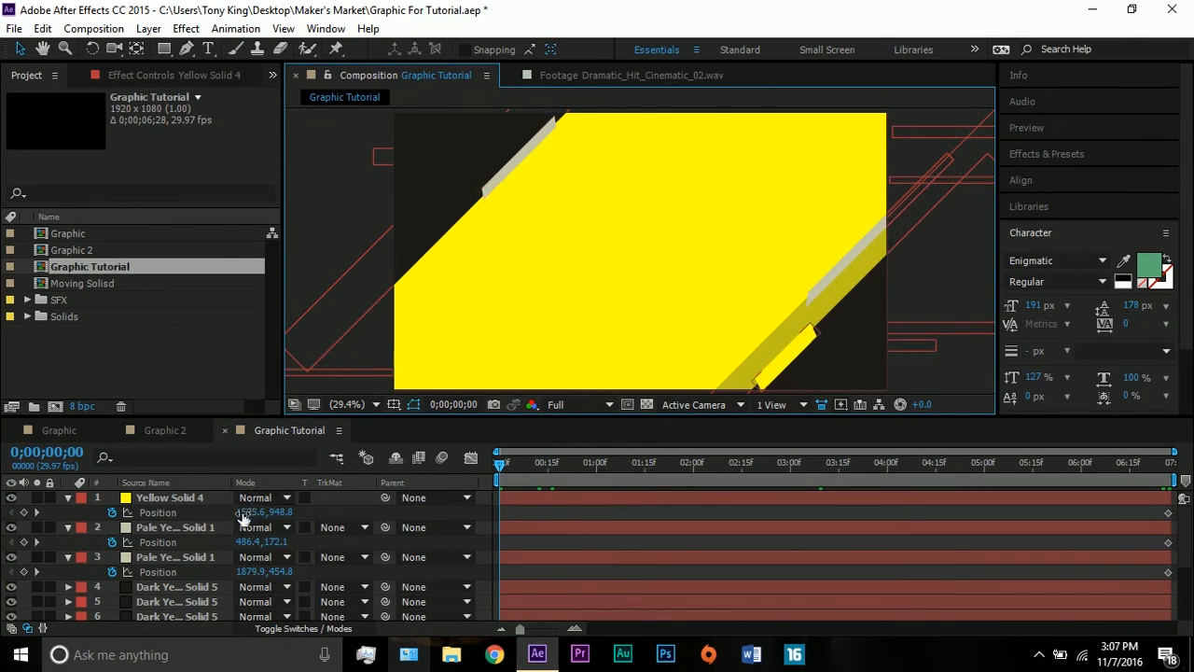
{"action": "left_click_drag", "start_coordinate": [512, 158], "coordinate": [336, 344]}
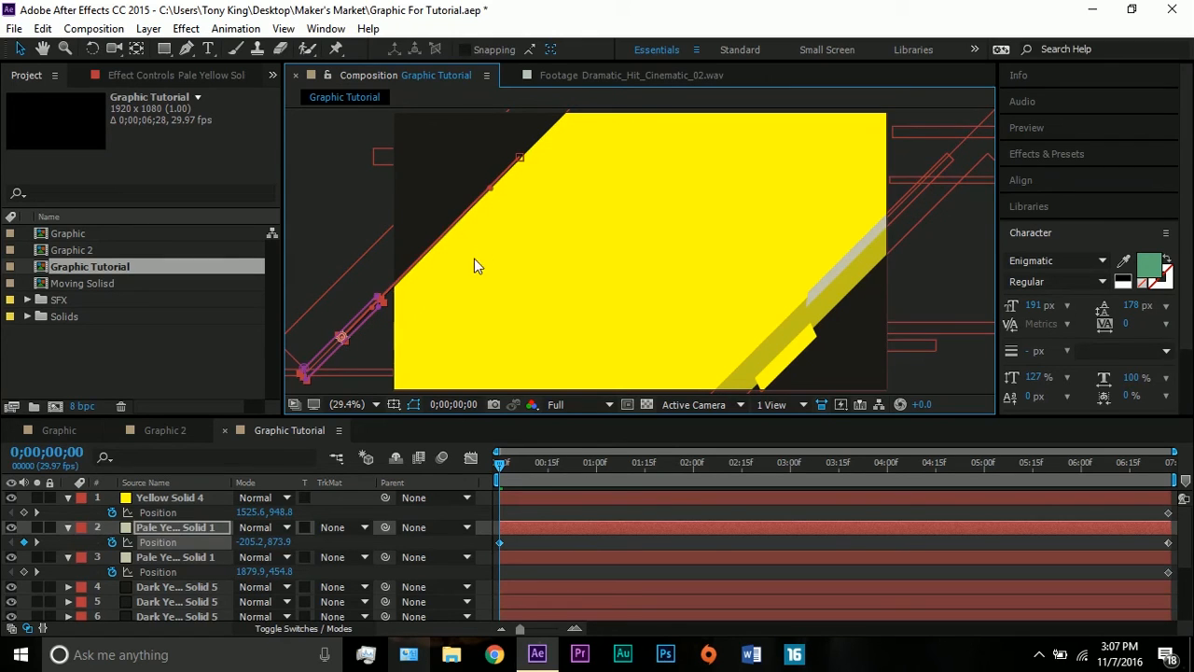
{"action": "left_click", "coordinate": [521, 157]}
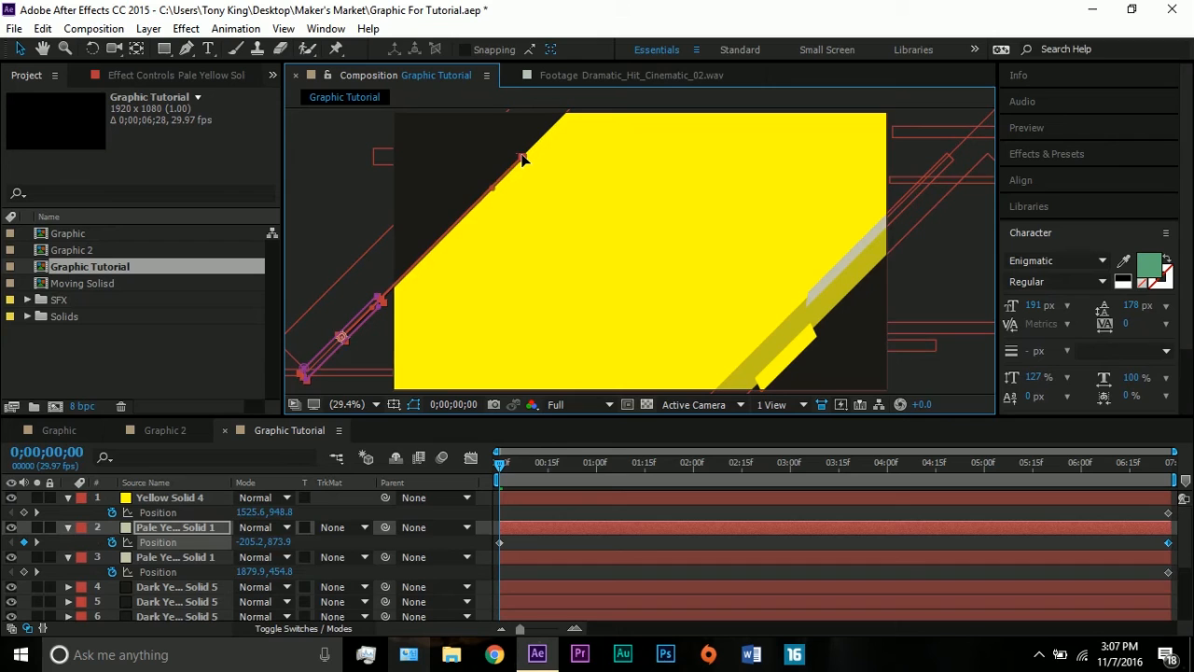
{"action": "left_click_drag", "start_coordinate": [399, 286], "coordinate": [418, 253]}
{"action": "left_click", "coordinate": [363, 318]}
Move the lower-right strip down-left and the yellow bar up-right off the slab, then preview the slide-in.
{"action": "left_click", "coordinate": [821, 279]}
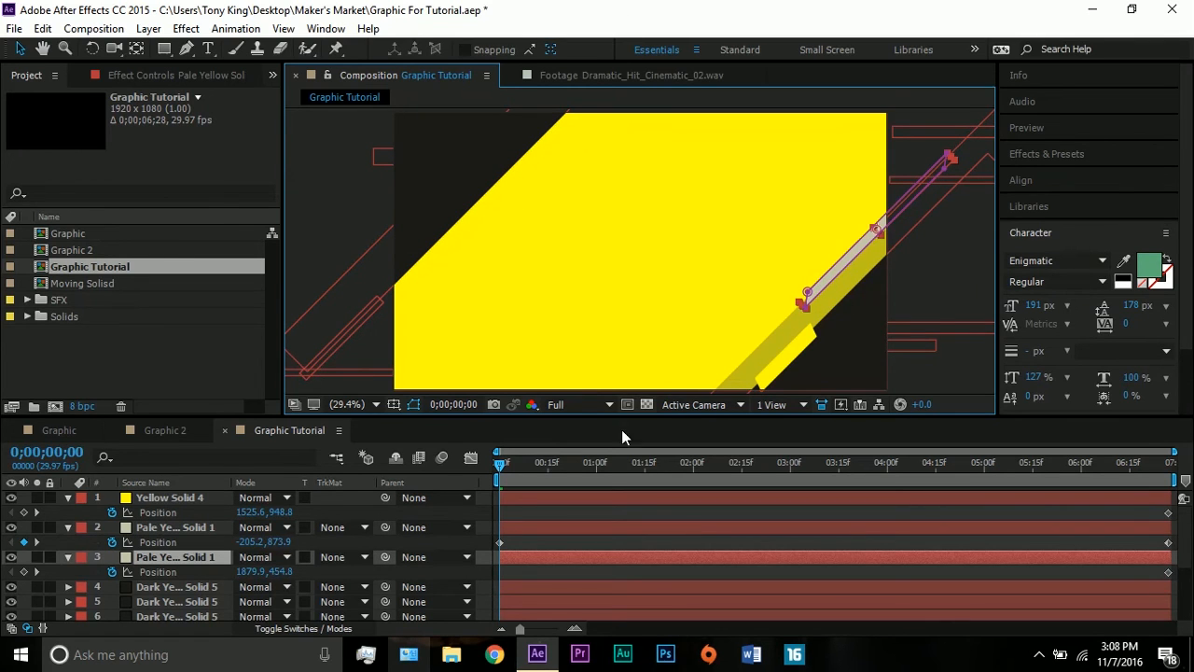
{"action": "left_click_drag", "start_coordinate": [868, 242], "coordinate": [589, 518]}
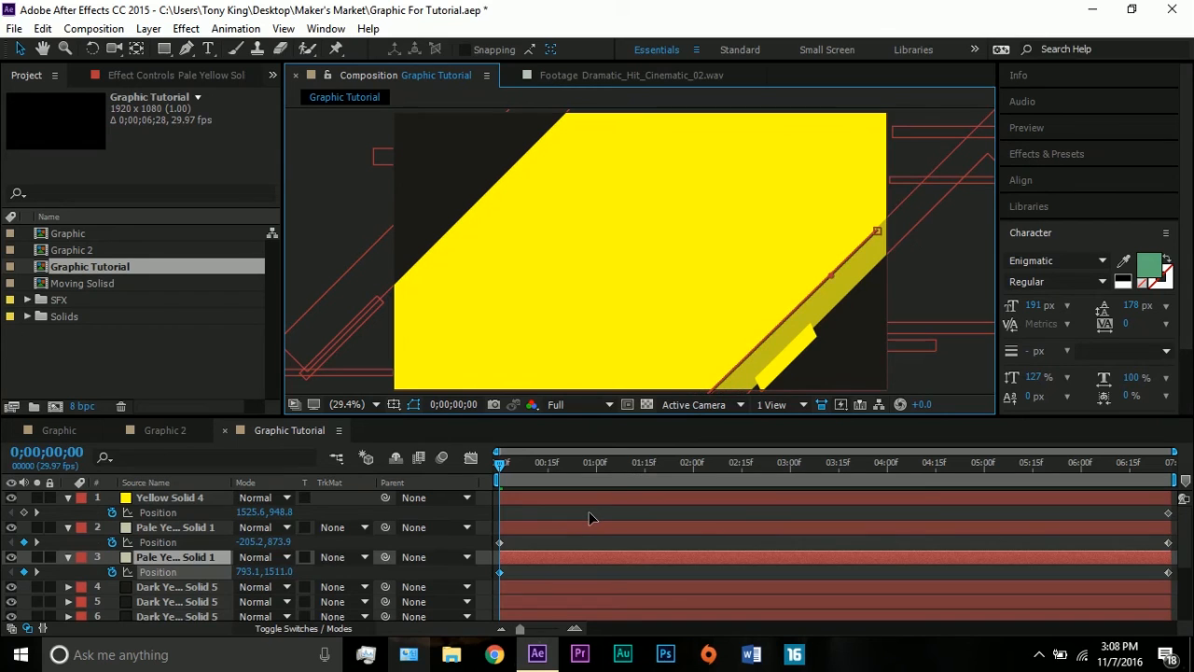
{"action": "left_click_drag", "start_coordinate": [782, 373], "coordinate": [917, 234]}
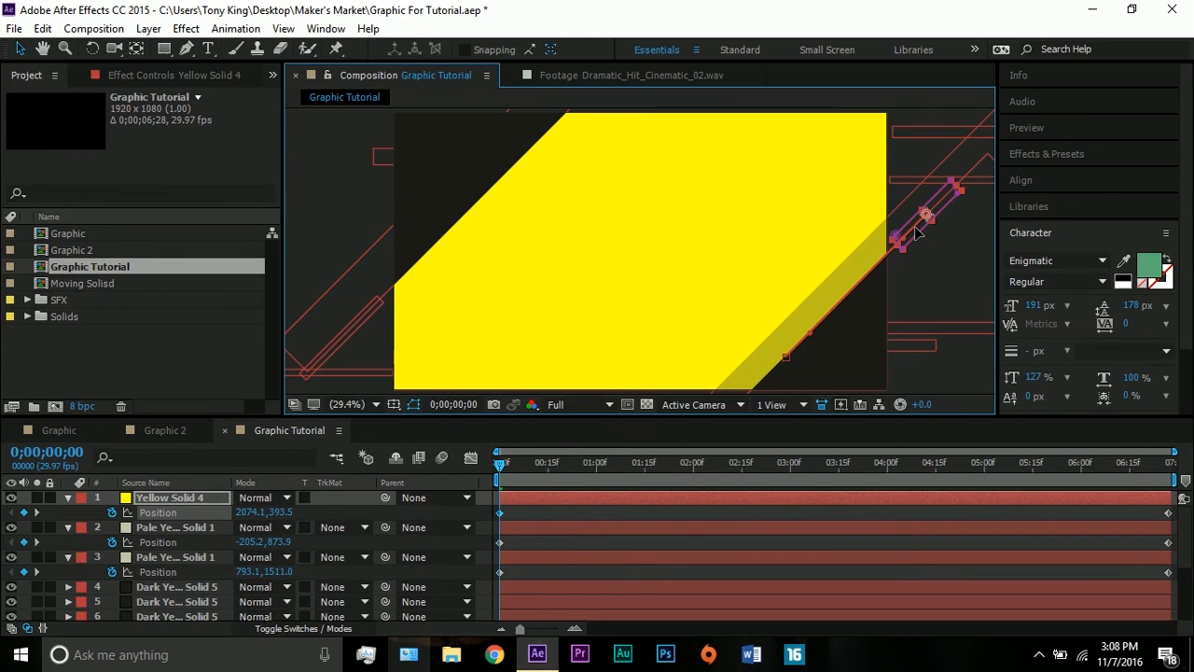
{"action": "left_click", "coordinate": [792, 282]}
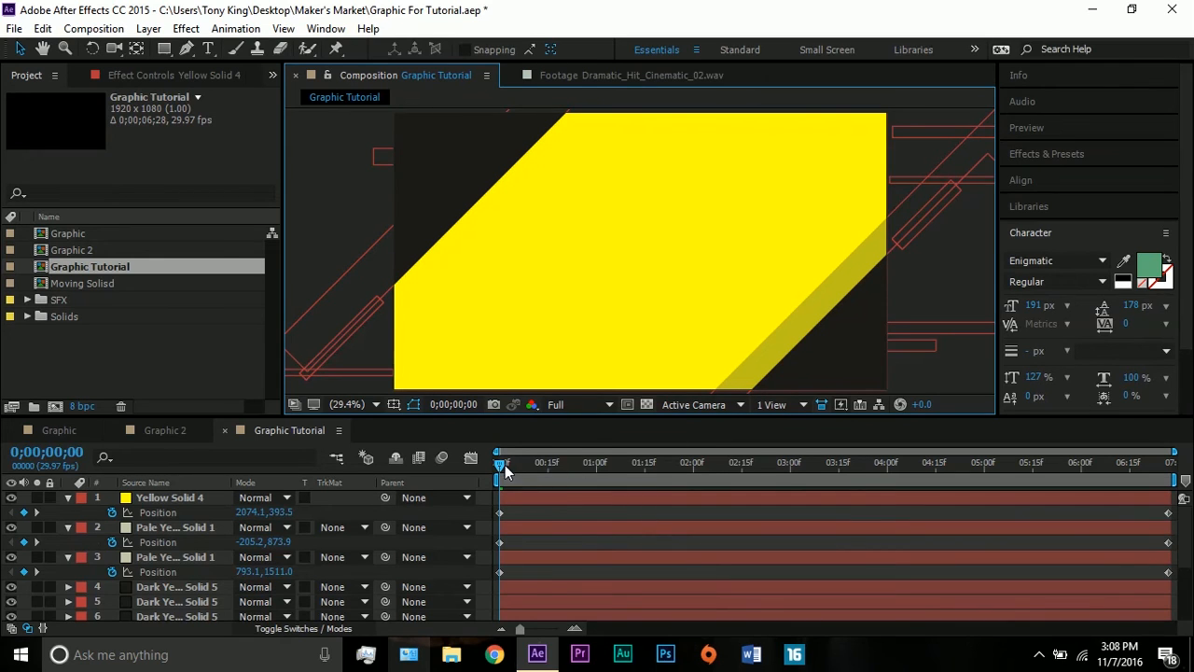
{"action": "left_click_drag", "start_coordinate": [505, 464], "coordinate": [991, 433]}
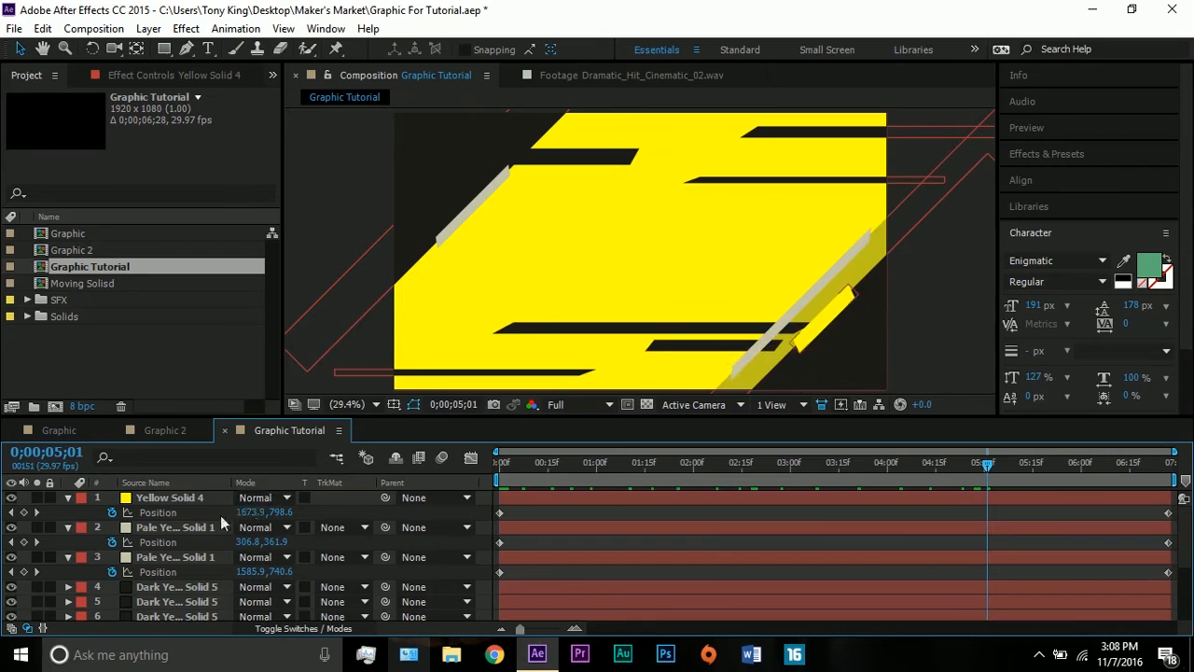
Collapse the three layers' position settings and select all six dark bar layers.
{"action": "left_click", "coordinate": [743, 386]}
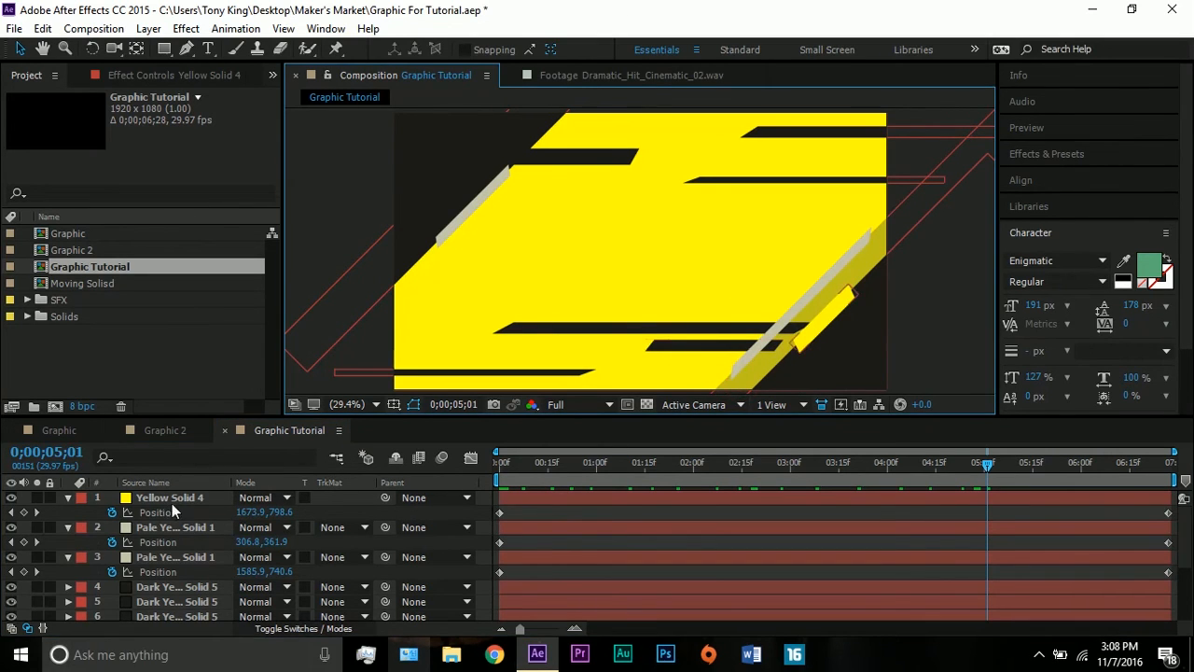
{"action": "left_click", "coordinate": [68, 497]}
{"action": "left_click", "coordinate": [68, 513]}
{"action": "left_click", "coordinate": [68, 527]}
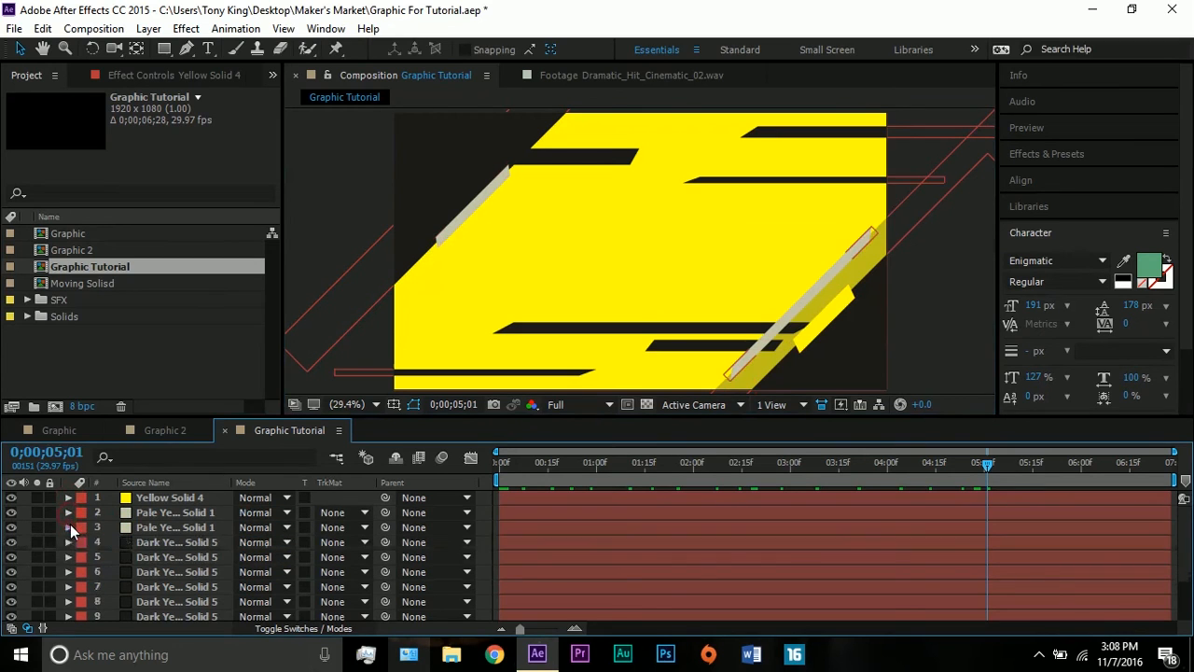
{"action": "left_click", "coordinate": [183, 542]}
{"action": "scroll", "coordinate": [184, 541], "scroll_direction": "down", "scroll_amount": 1}
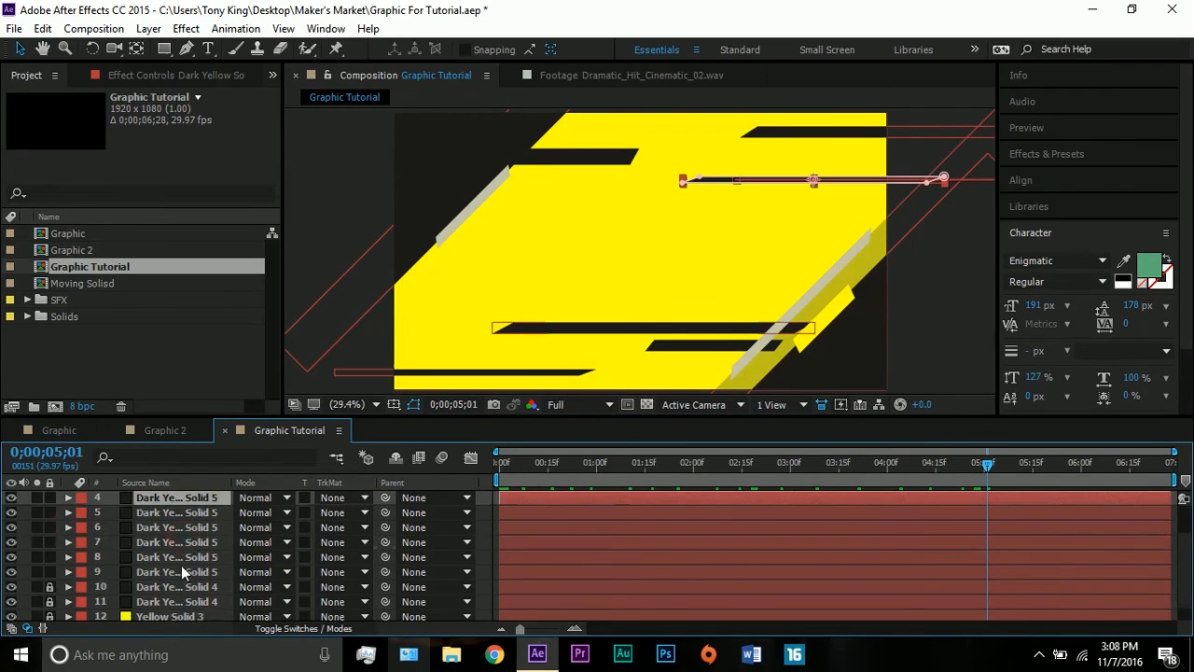
{"action": "left_click", "coordinate": [178, 574], "text": "shift"}
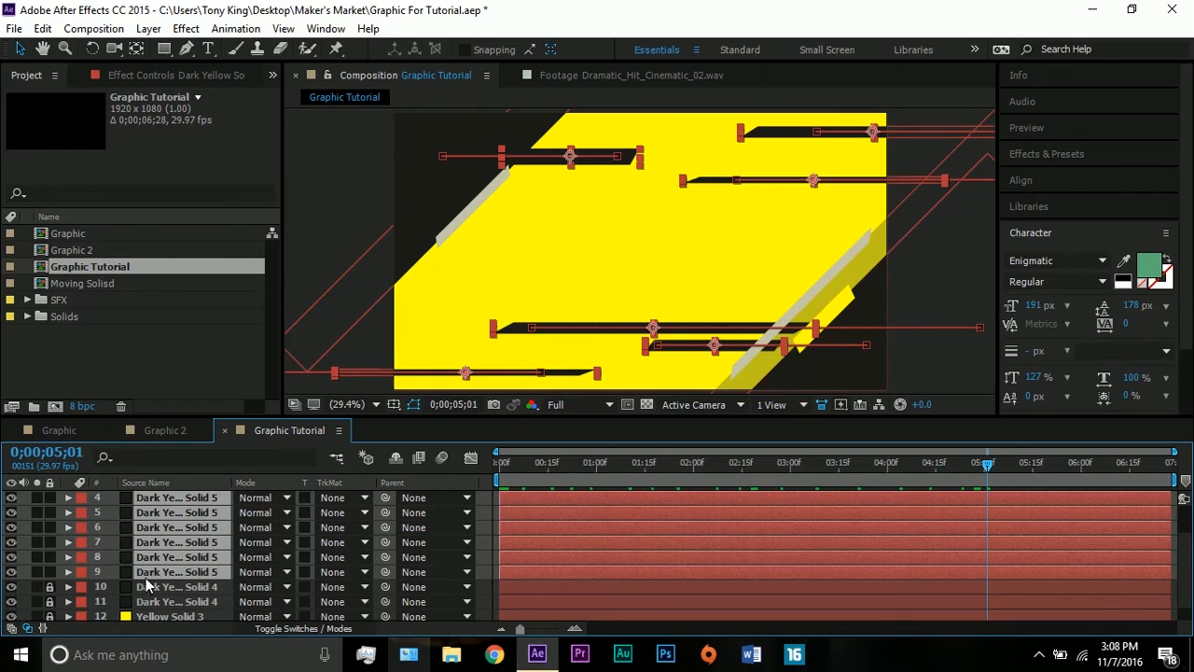
{"action": "scroll", "coordinate": [145, 577], "scroll_direction": "up", "scroll_amount": 3}
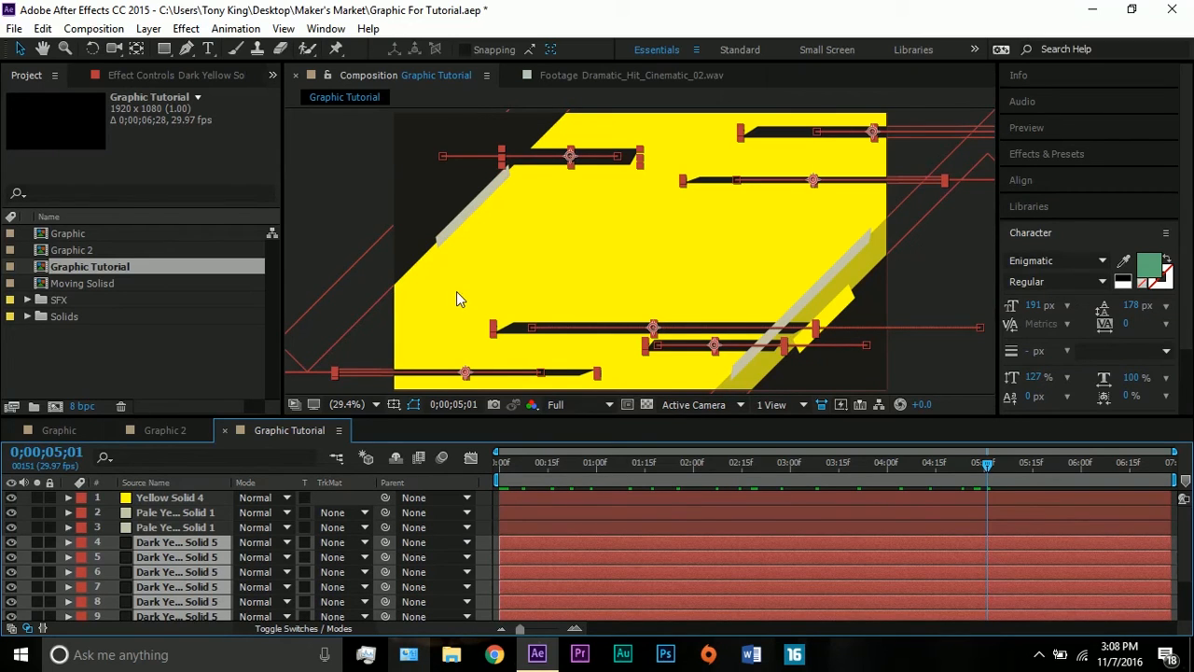
{"action": "scroll", "coordinate": [162, 555], "scroll_direction": "down", "scroll_amount": 1}
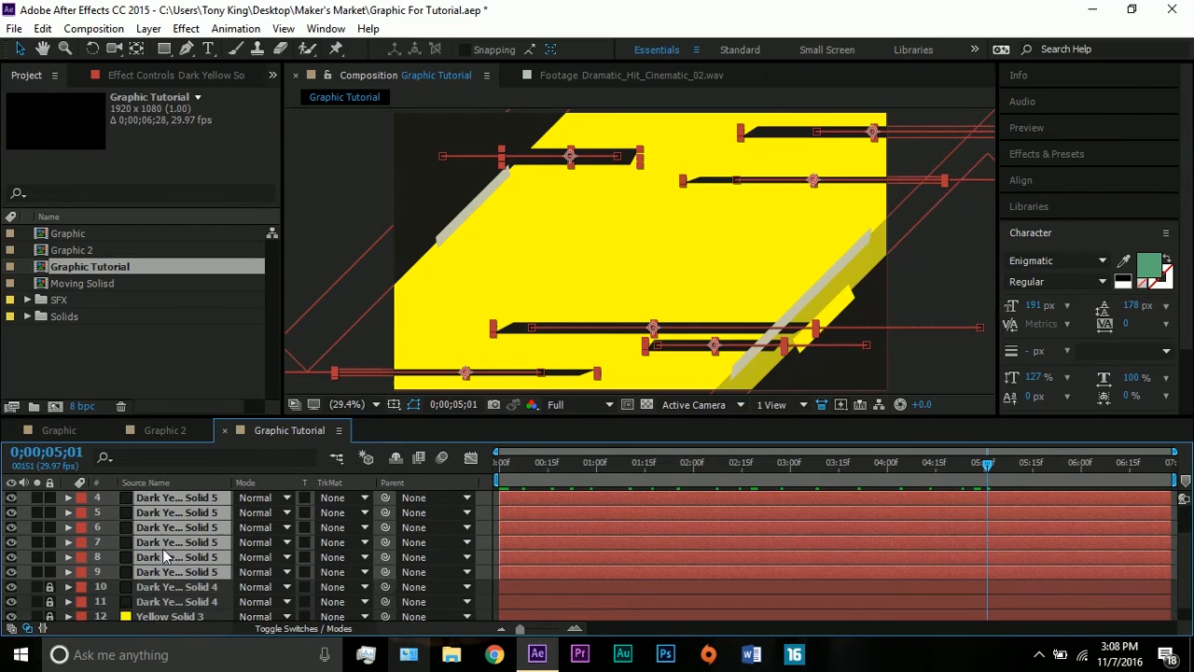
Pre-compose the dark bars as 'Moving Solids' without opening the new composition.
{"action": "key", "text": "ctrl+shift+c"}
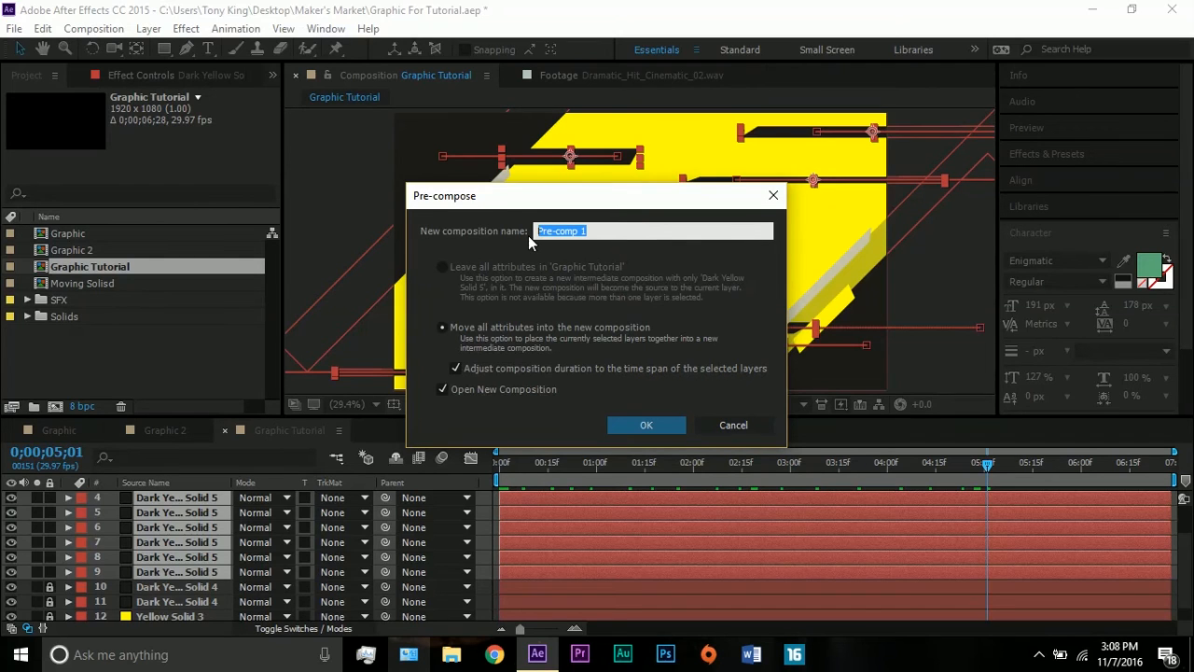
{"action": "type", "text": "Moving Solids"}
{"action": "left_click", "coordinate": [518, 390]}
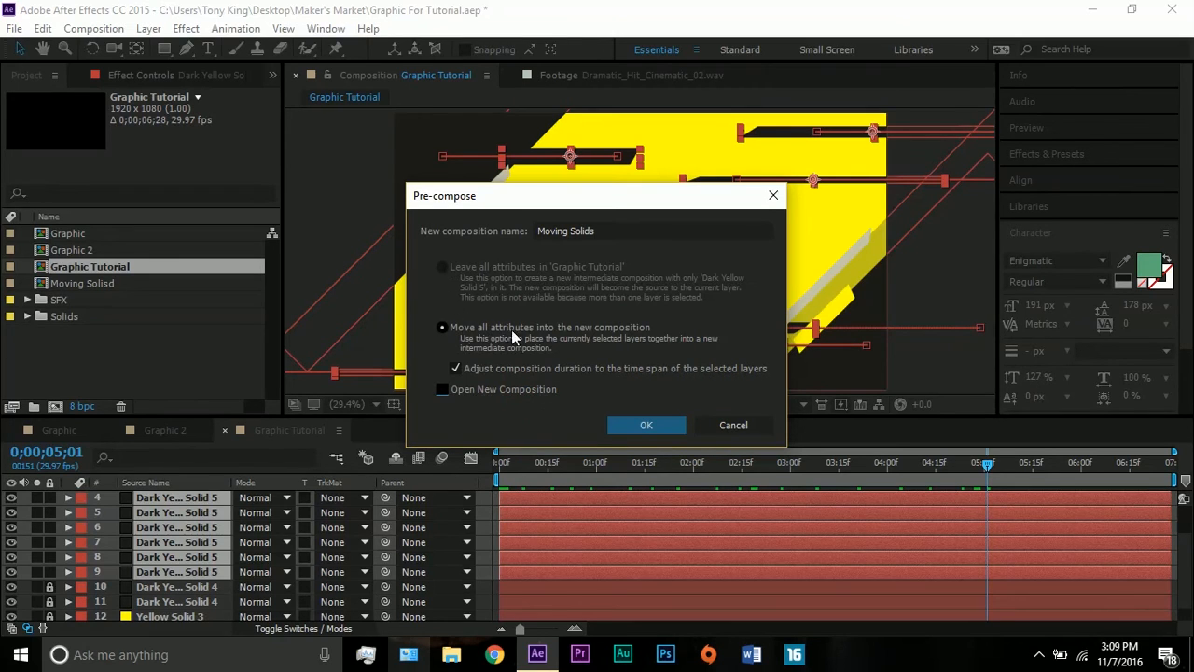
{"action": "left_click", "coordinate": [655, 427]}
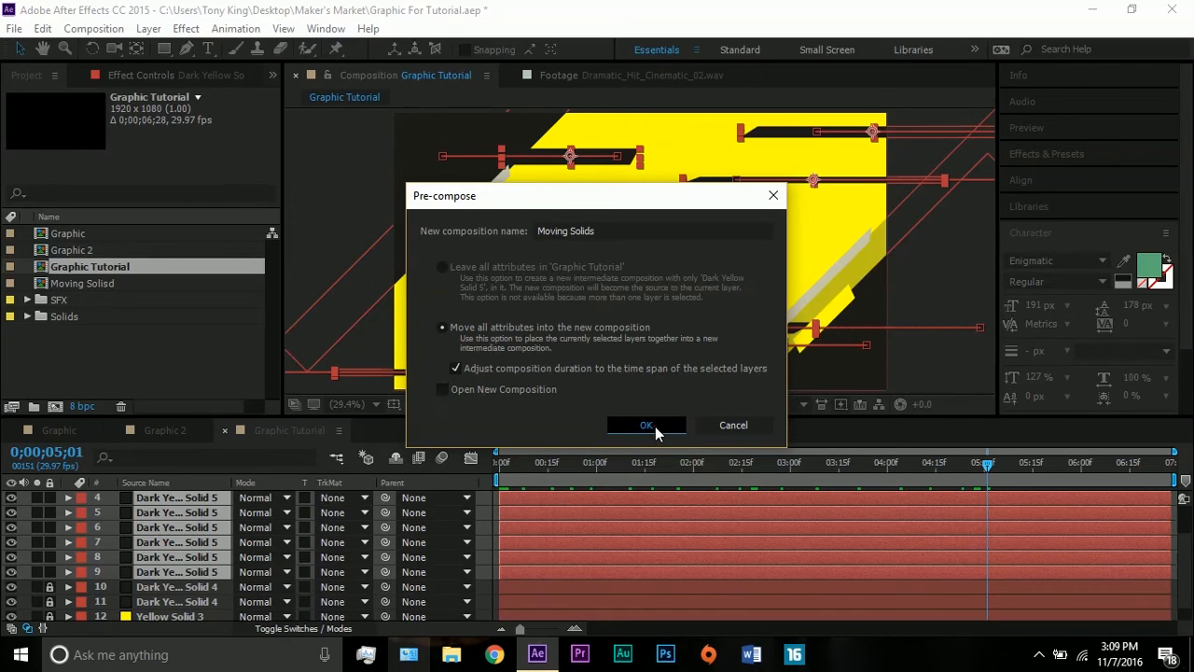
{"action": "left_click_drag", "start_coordinate": [522, 463], "coordinate": [842, 455]}
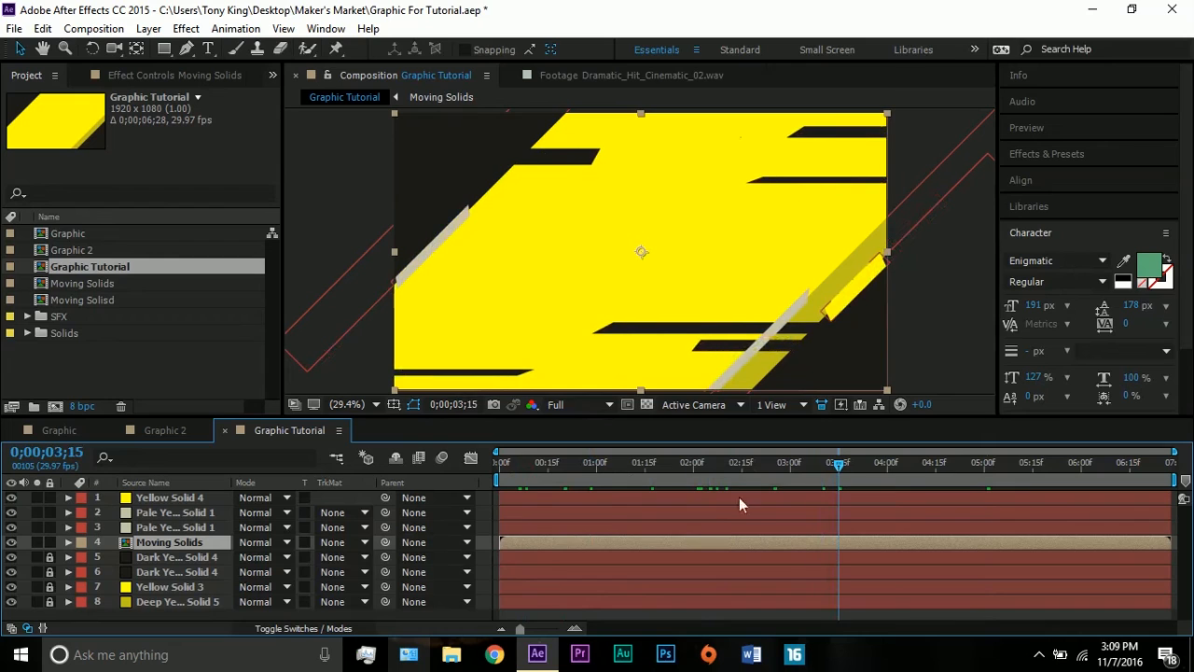
Draw a closed Pen mask covering the lower-right corner along the lower diagonal strip.
{"action": "left_click", "coordinate": [187, 50]}
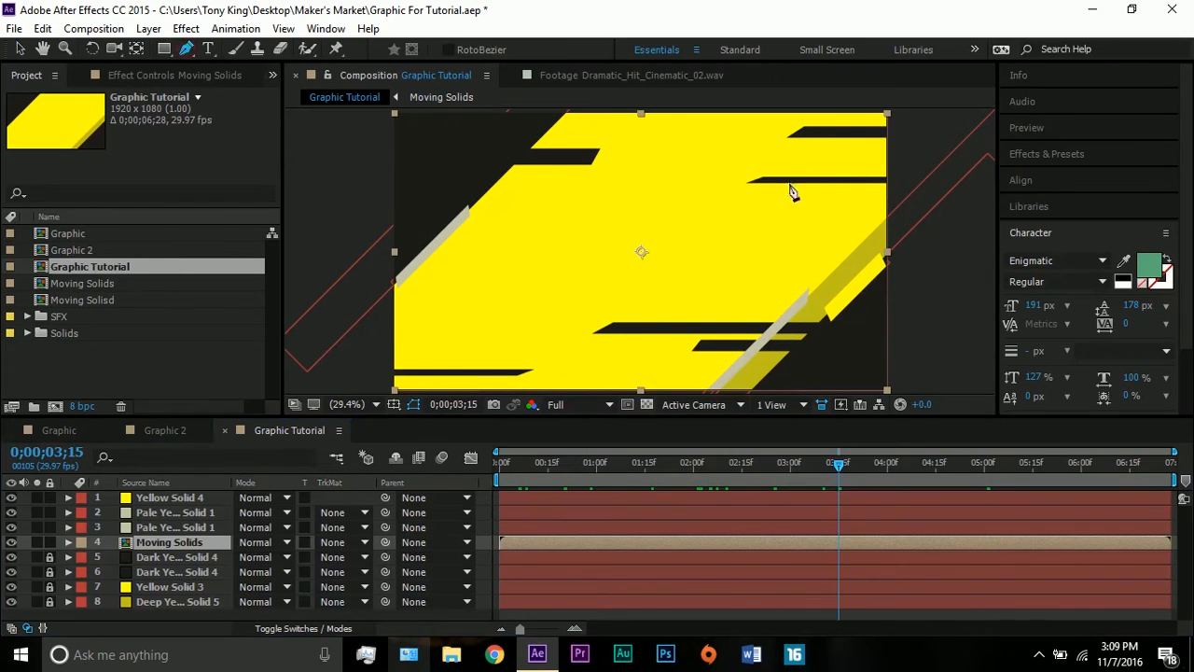
{"action": "left_click", "coordinate": [887, 218]}
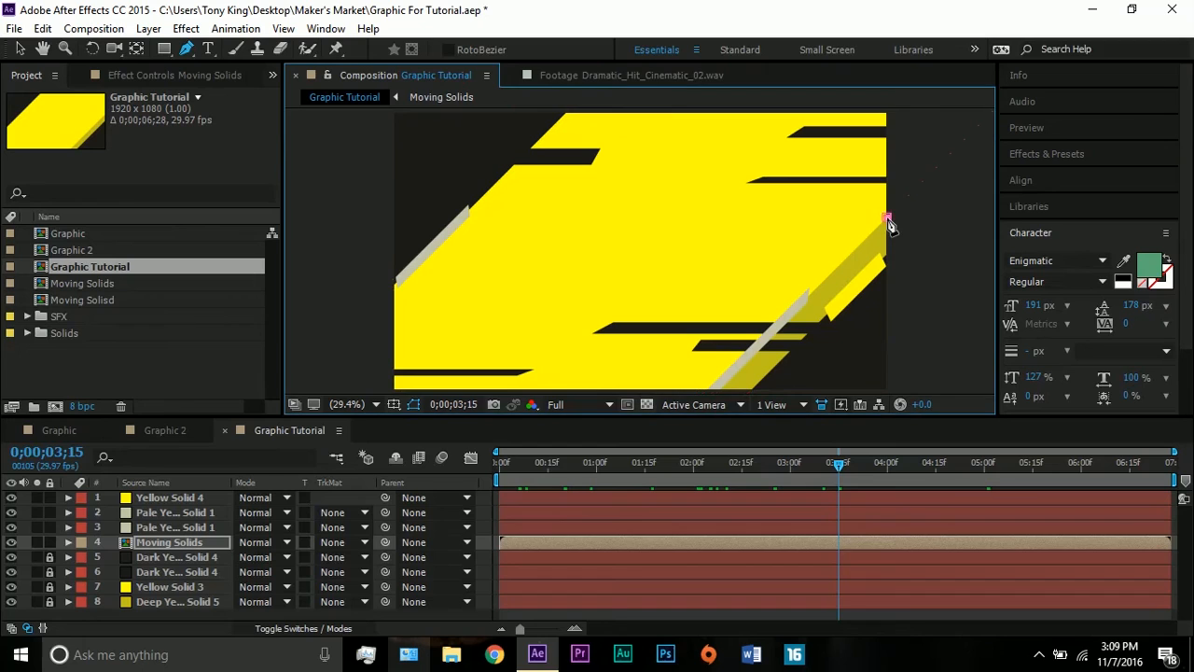
{"action": "left_click", "coordinate": [713, 391]}
{"action": "left_click", "coordinate": [898, 391]}
{"action": "left_click", "coordinate": [901, 215]}
{"action": "left_click", "coordinate": [886, 218]}
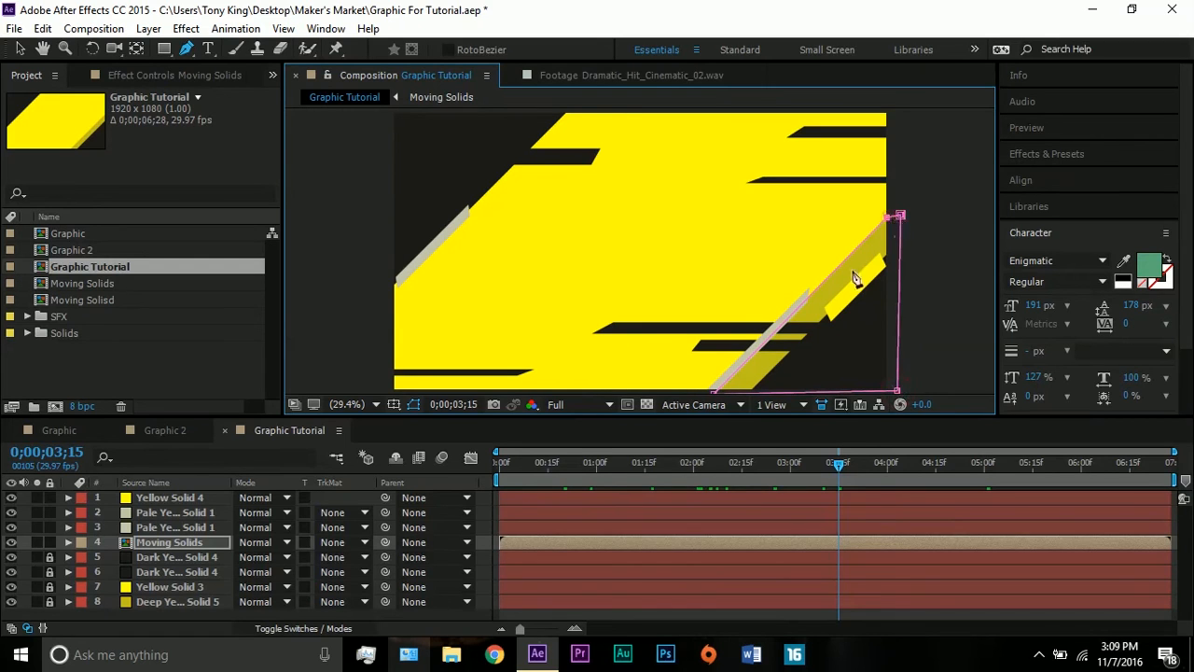
Set Mask 1 on the Moving Solids layer to Subtract.
{"action": "left_click", "coordinate": [162, 543]}
{"action": "key", "text": "m"}
{"action": "left_click", "coordinate": [252, 557]}
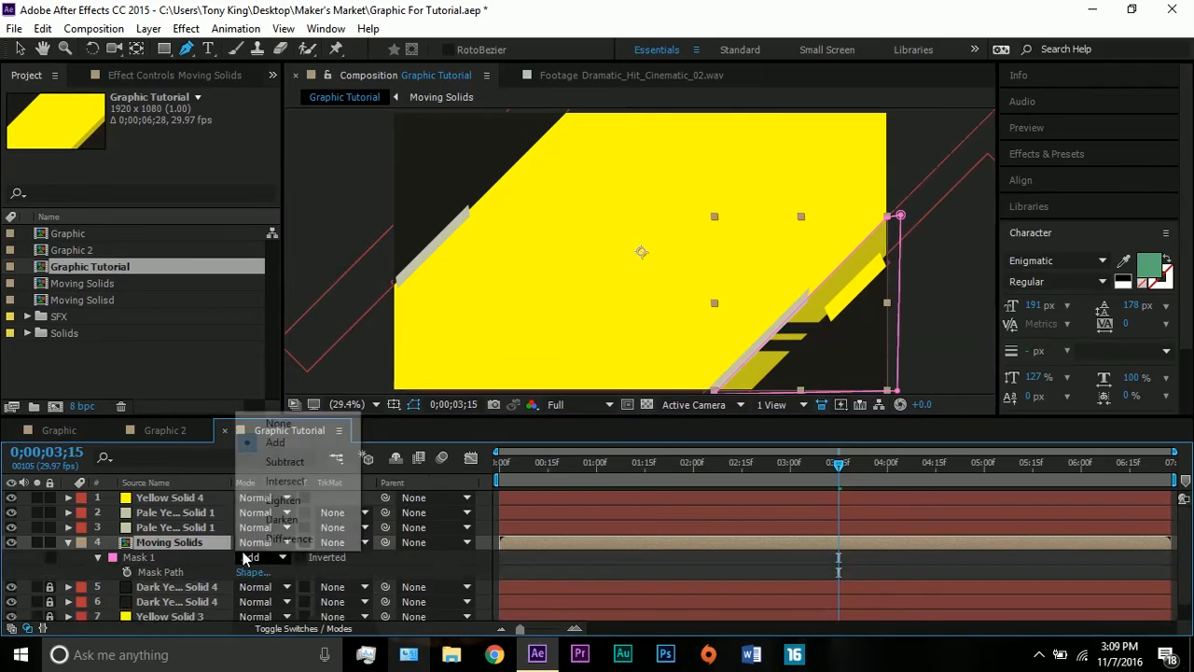
{"action": "left_click", "coordinate": [277, 463]}
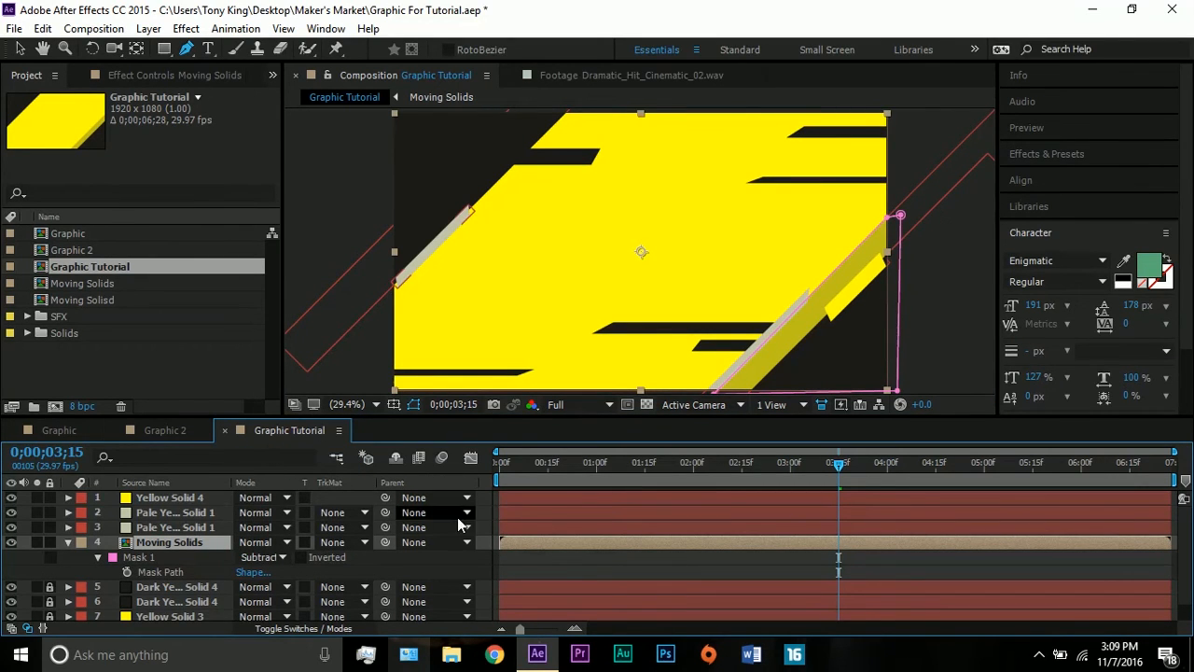
Scrub back to 1;28 and preview the masked bars over time.
{"action": "left_click_drag", "start_coordinate": [838, 464], "coordinate": [561, 464]}
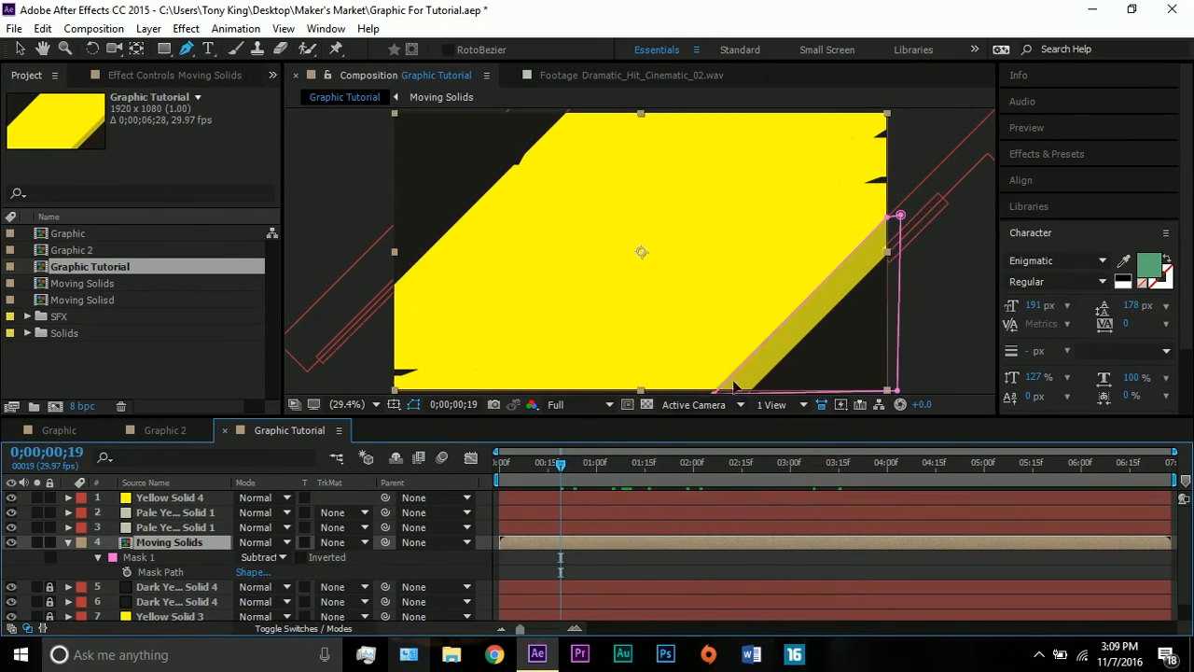
{"action": "left_click", "coordinate": [21, 49]}
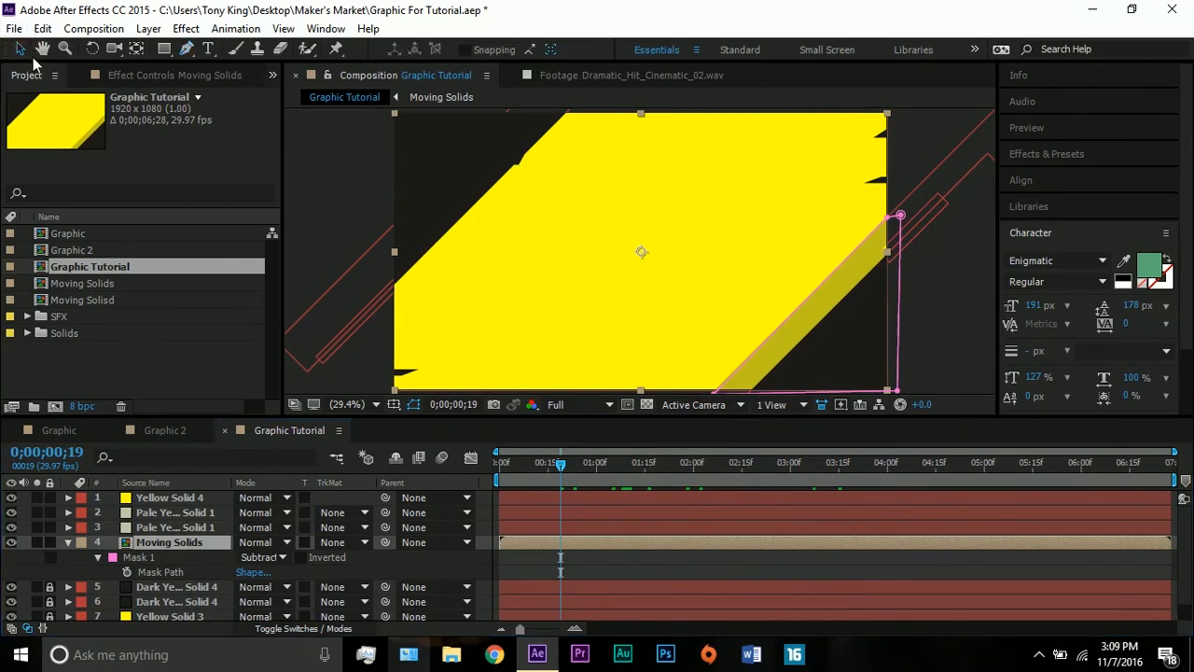
{"action": "left_click", "coordinate": [713, 393]}
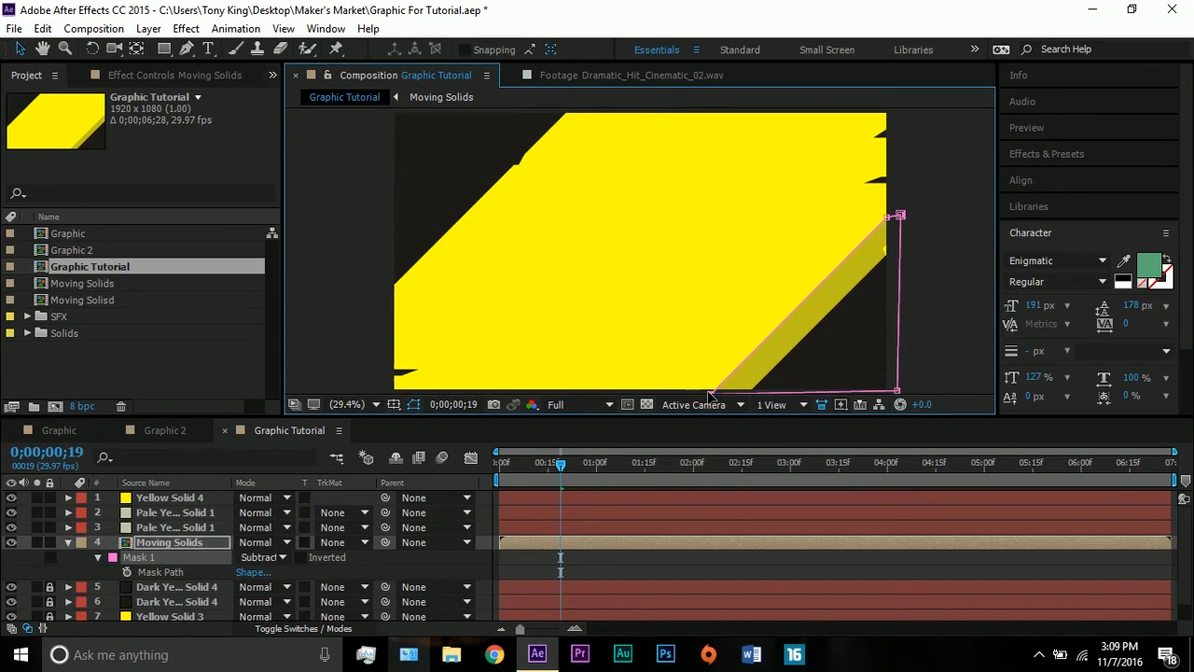
{"action": "left_click", "coordinate": [965, 318]}
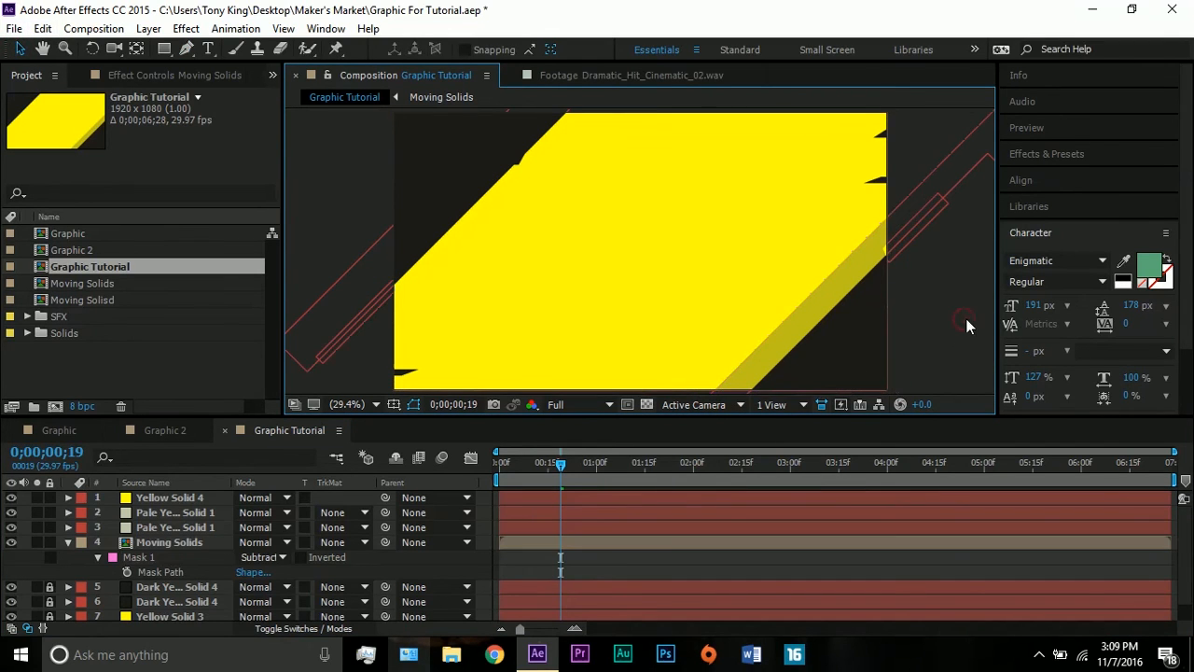
{"action": "left_click_drag", "start_coordinate": [560, 463], "coordinate": [1085, 436]}
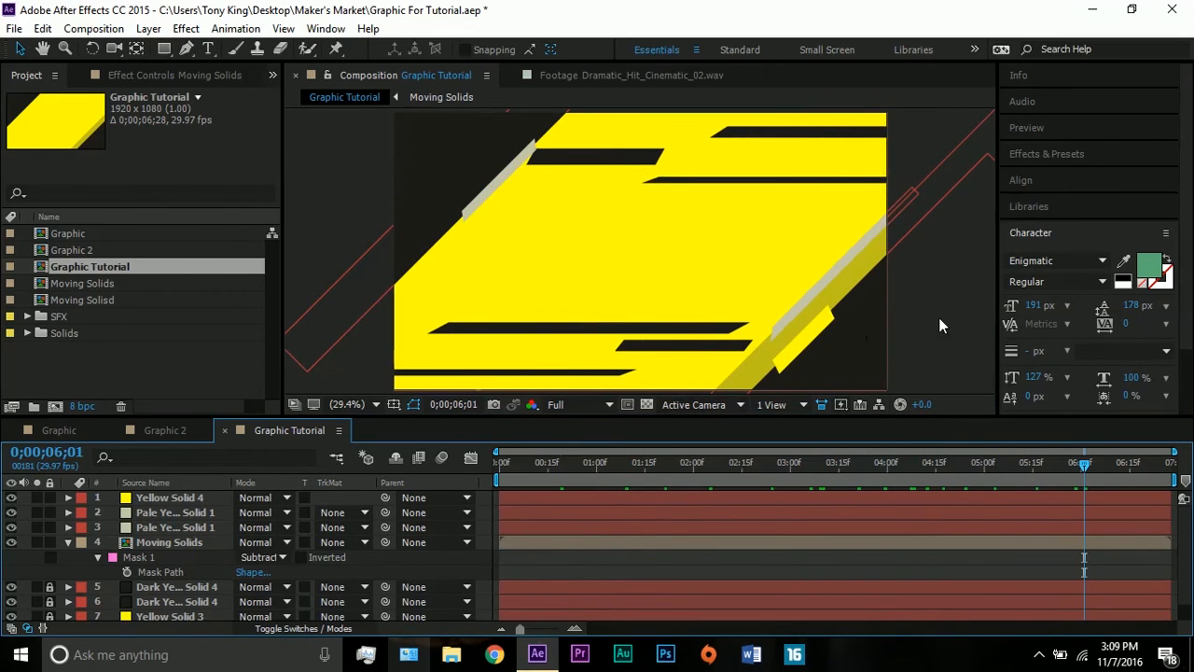
{"action": "left_click", "coordinate": [69, 542]}
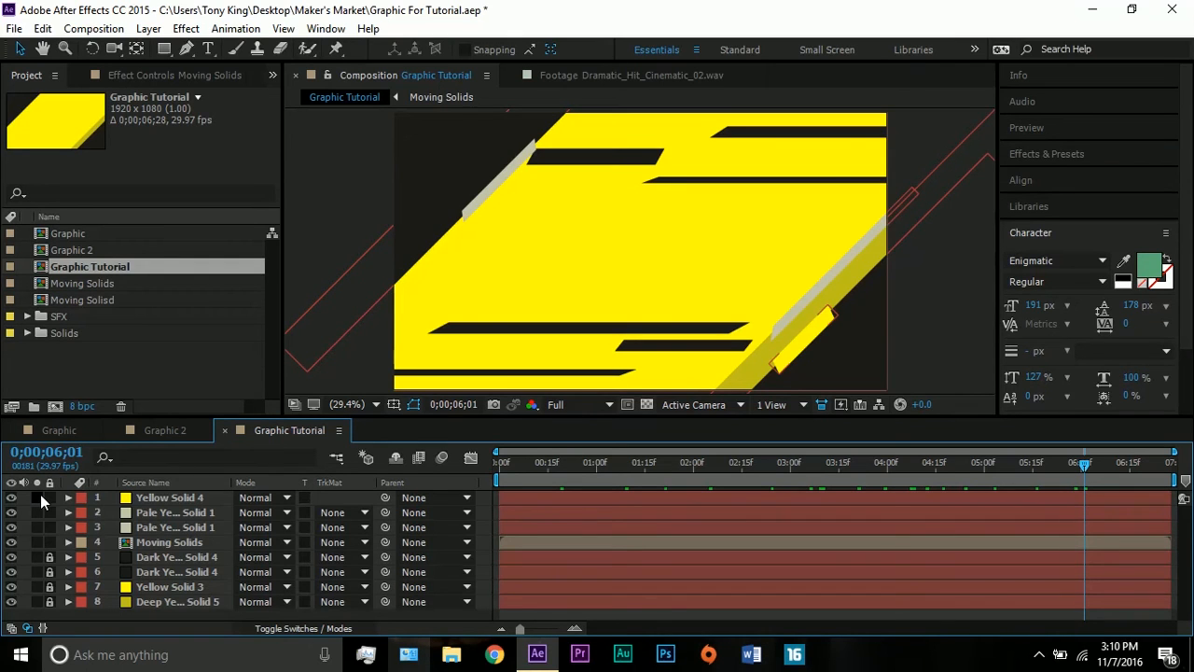
{"action": "left_click", "coordinate": [159, 428]}
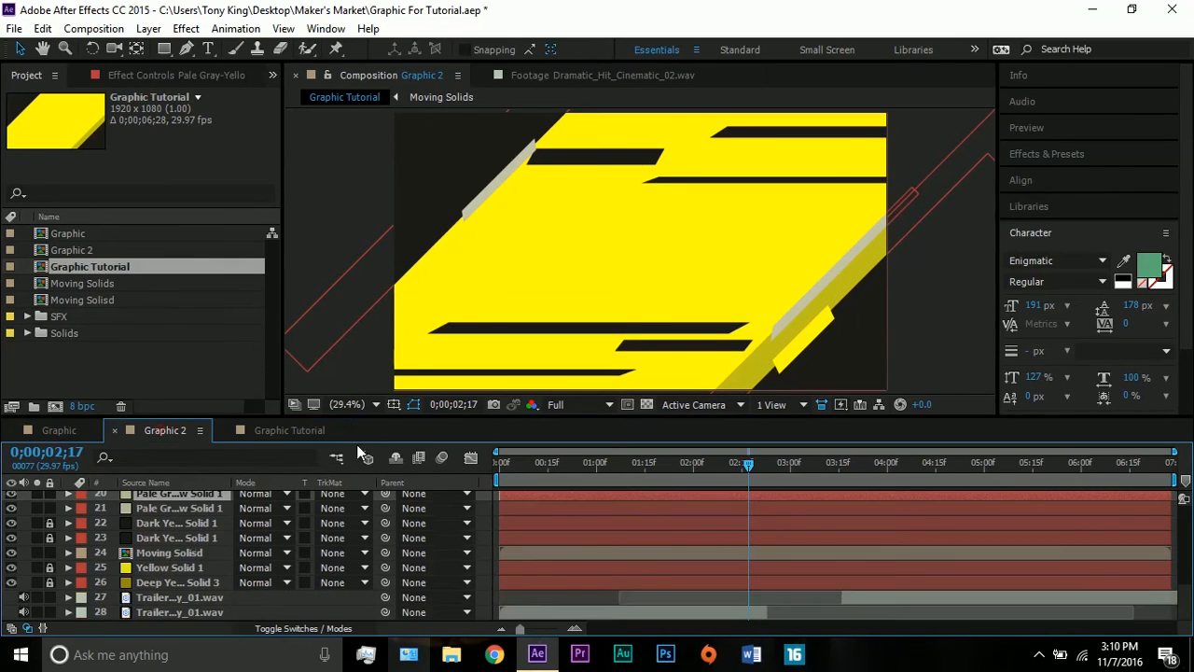
{"action": "right_click", "coordinate": [642, 280]}
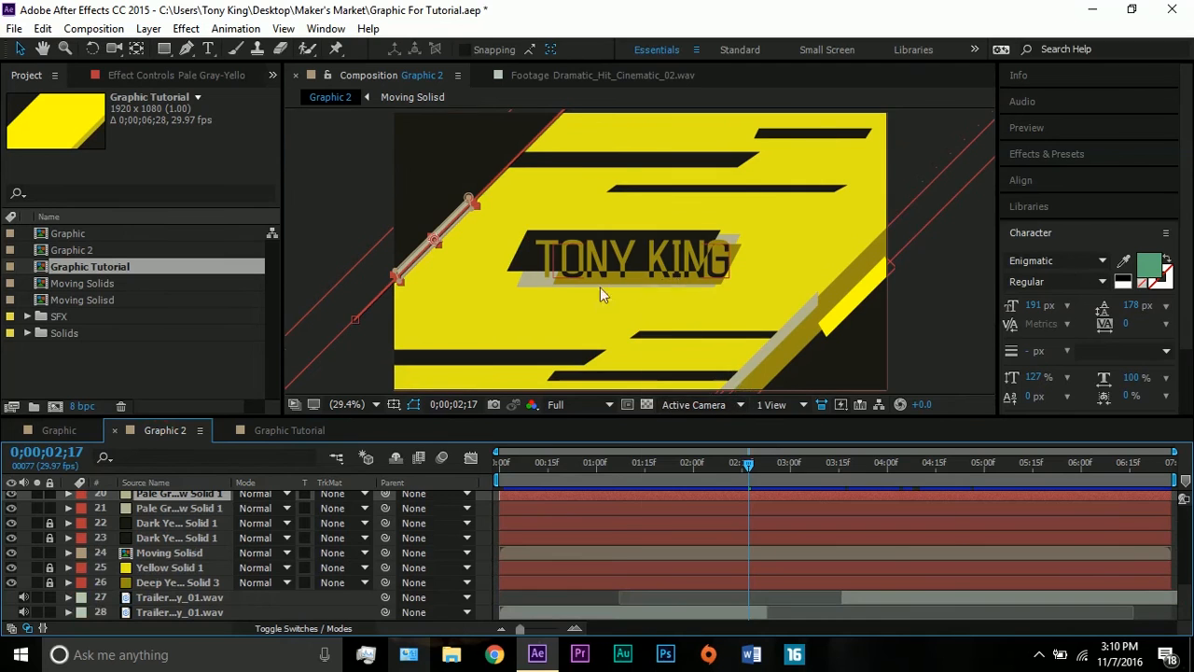
{"action": "left_click", "coordinate": [525, 284]}
{"action": "left_click", "coordinate": [585, 319]}
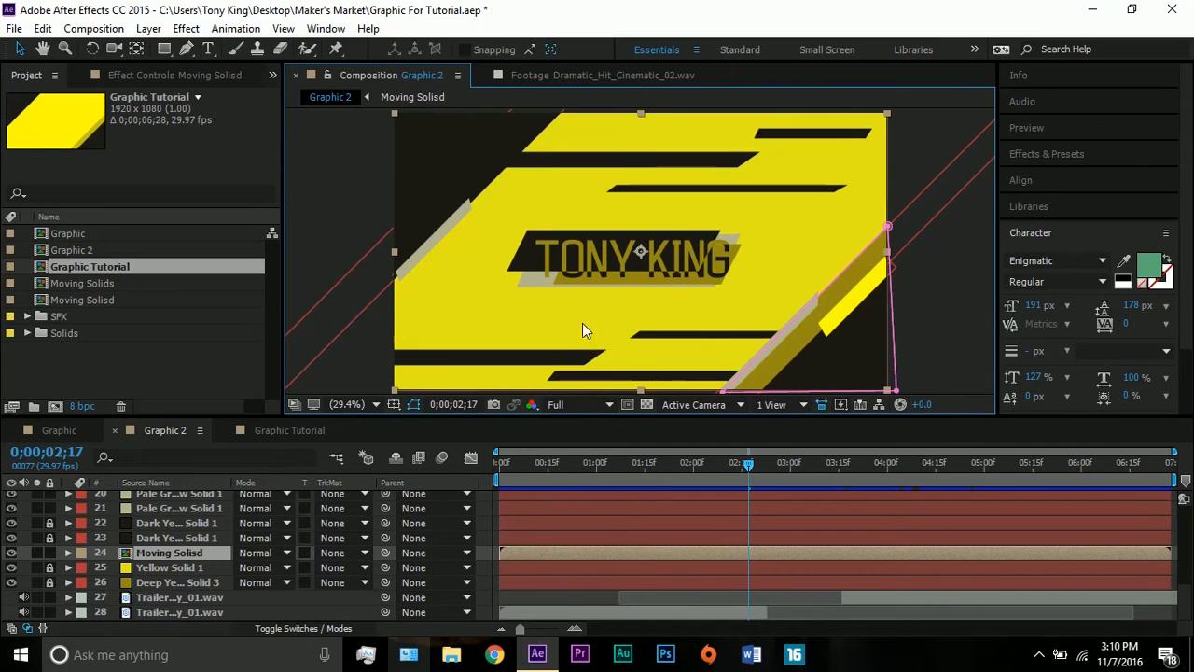
{"action": "left_click", "coordinate": [305, 430]}
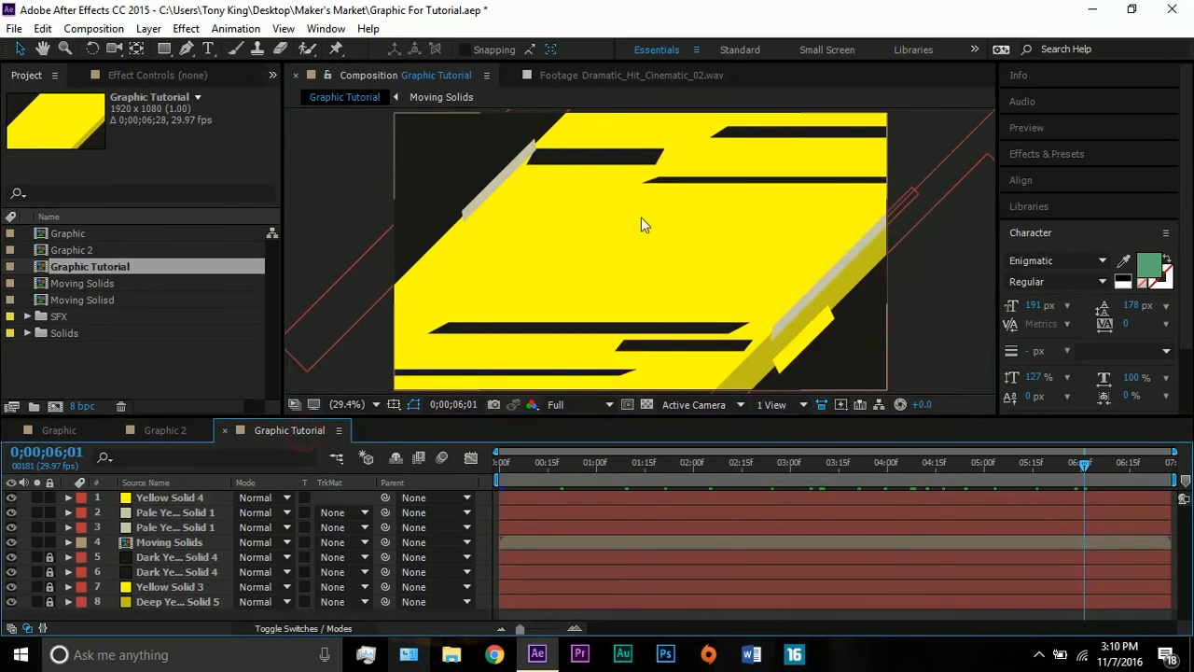
Add a new solid in the dark background colour sampled from the comp and solo it.
{"action": "left_click", "coordinate": [148, 29]}
{"action": "mouse_move", "coordinate": [201, 28]}
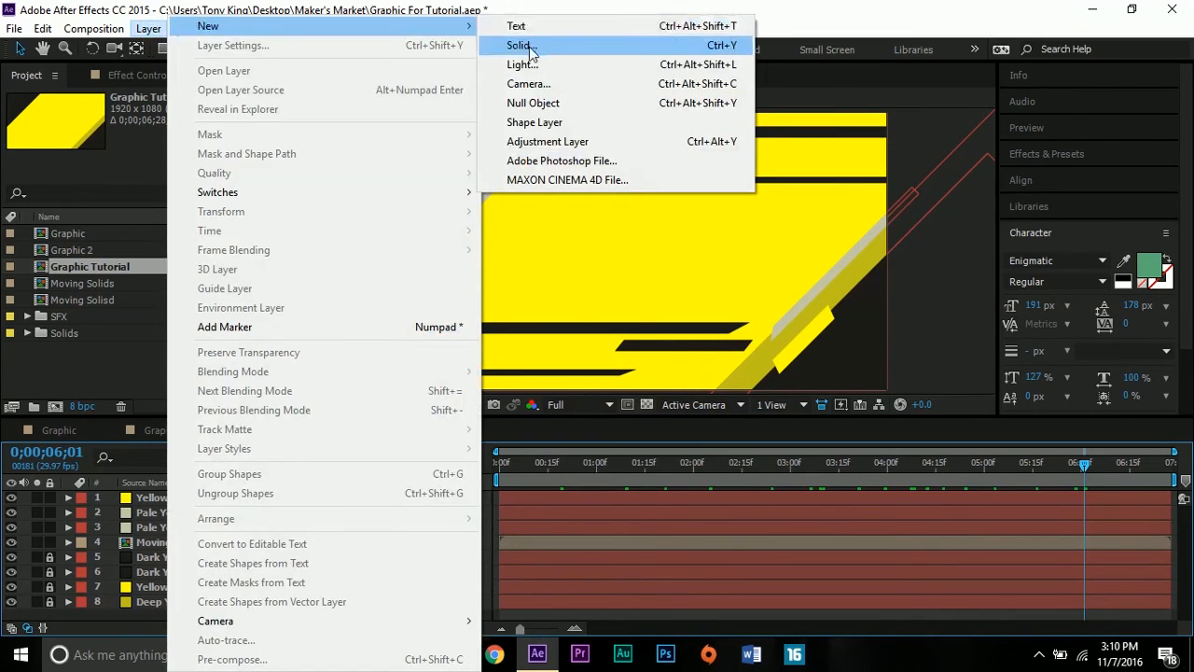
{"action": "left_click", "coordinate": [520, 46]}
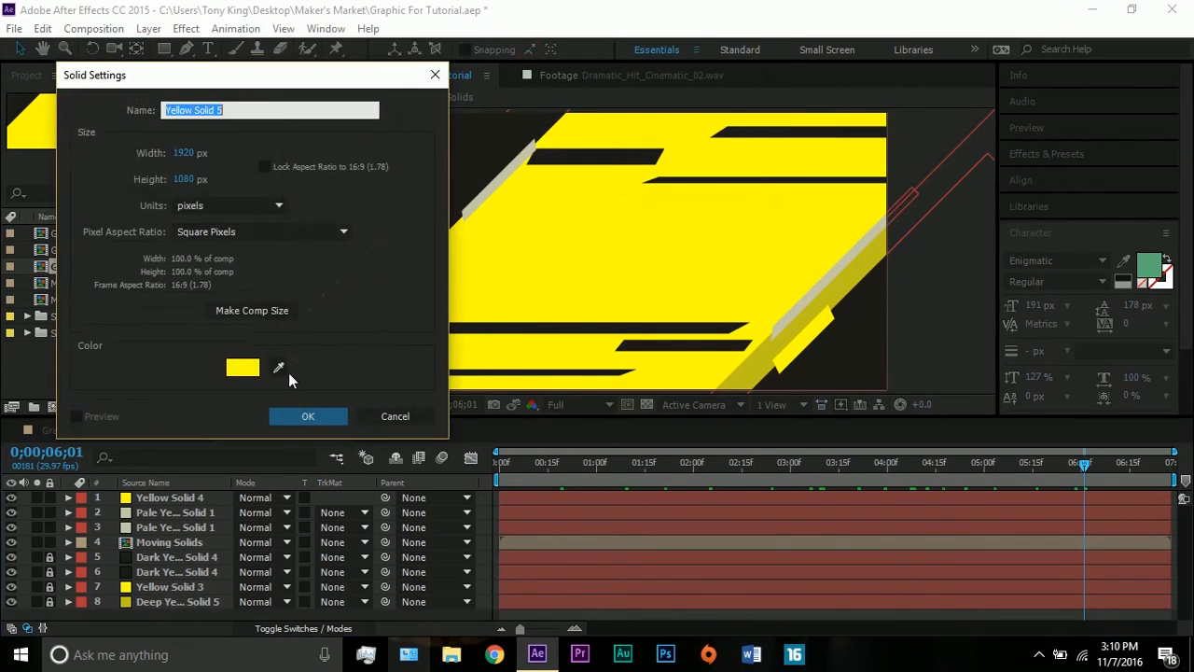
{"action": "left_click", "coordinate": [279, 368]}
{"action": "left_click", "coordinate": [471, 128]}
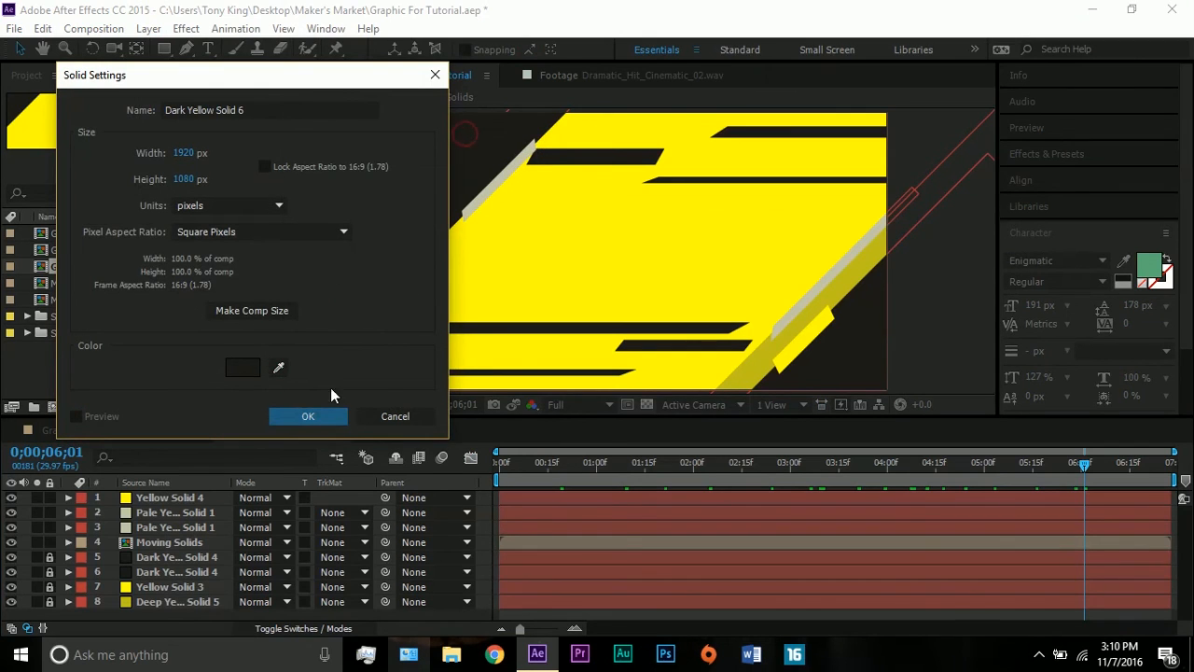
{"action": "left_click", "coordinate": [308, 416]}
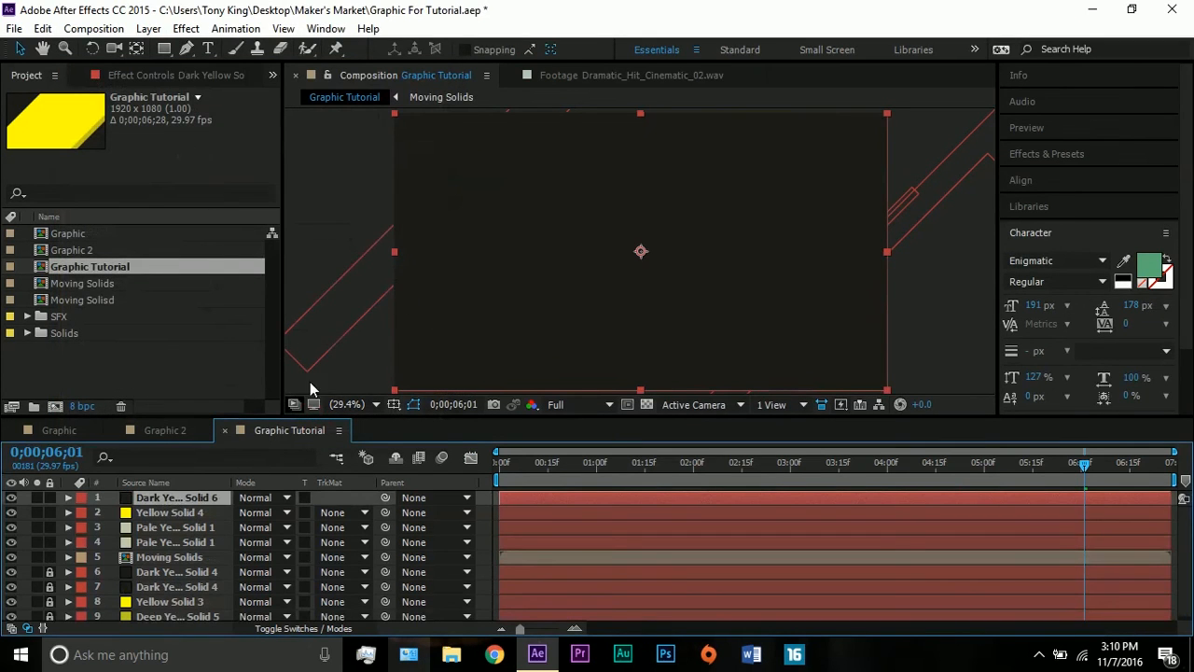
{"action": "left_click", "coordinate": [38, 497]}
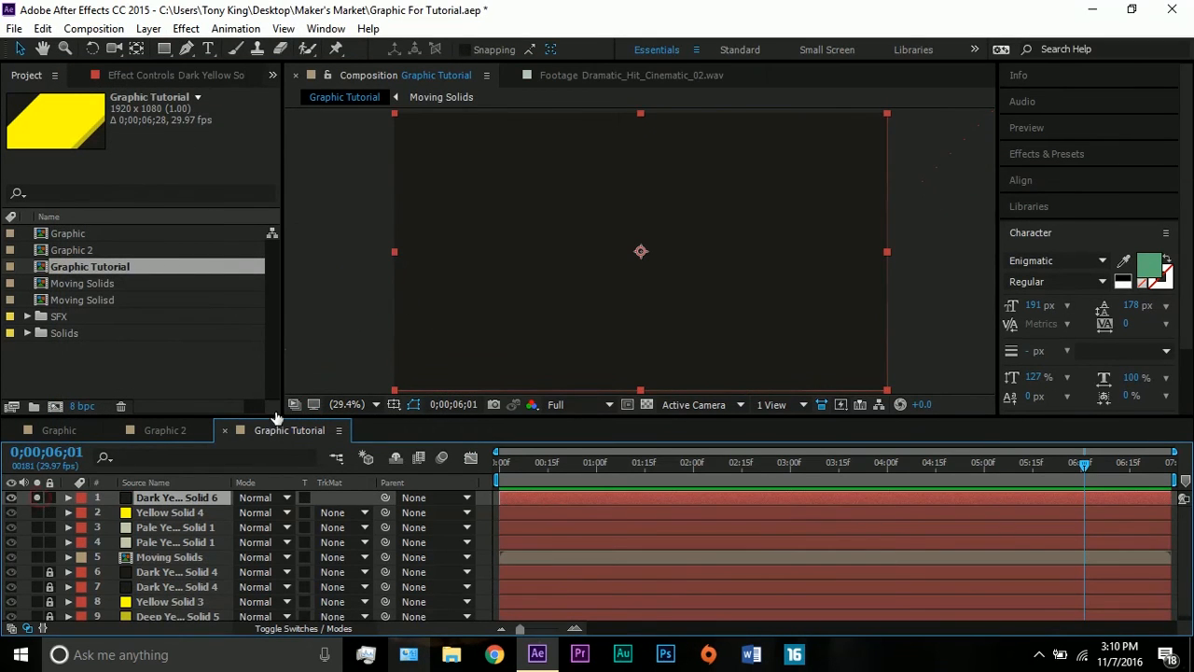
With a proportional grid showing, draw a closed parallelogram Pen mask on the dark solid.
{"action": "left_click", "coordinate": [397, 407]}
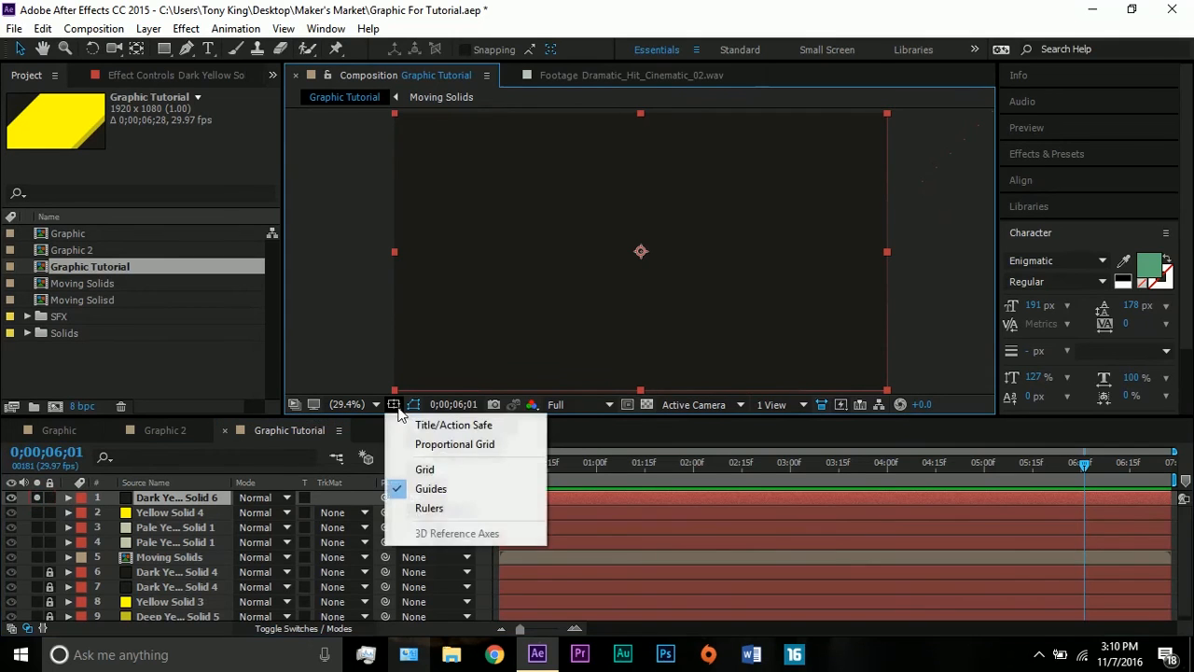
{"action": "left_click", "coordinate": [444, 442]}
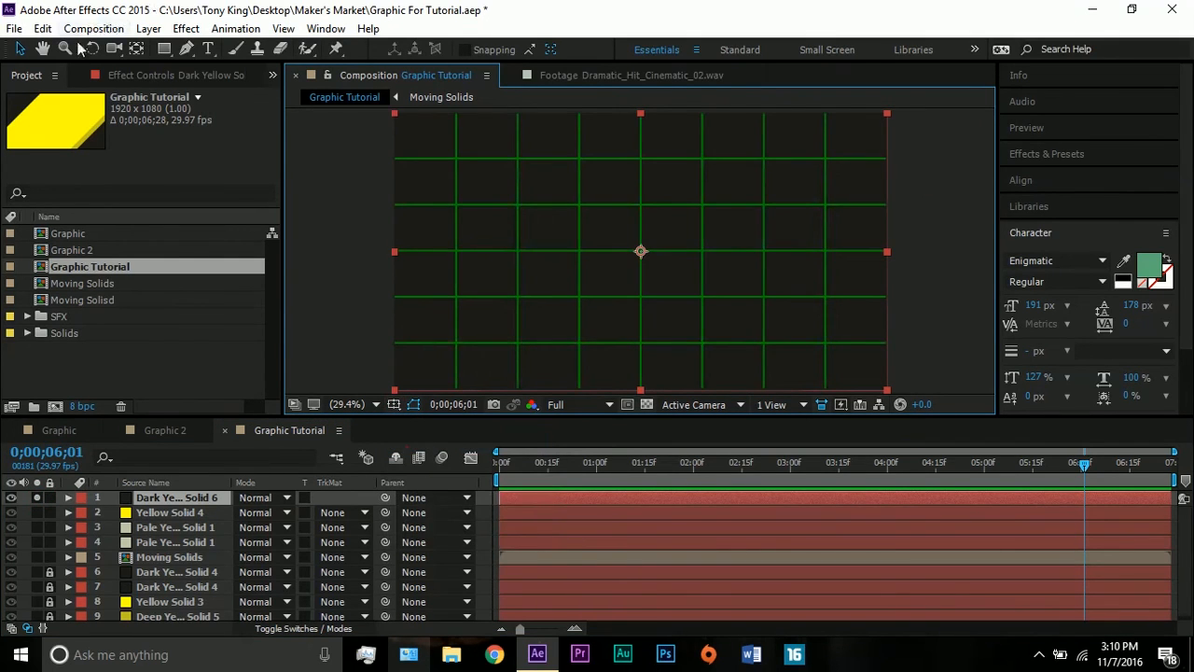
{"action": "left_click", "coordinate": [186, 49]}
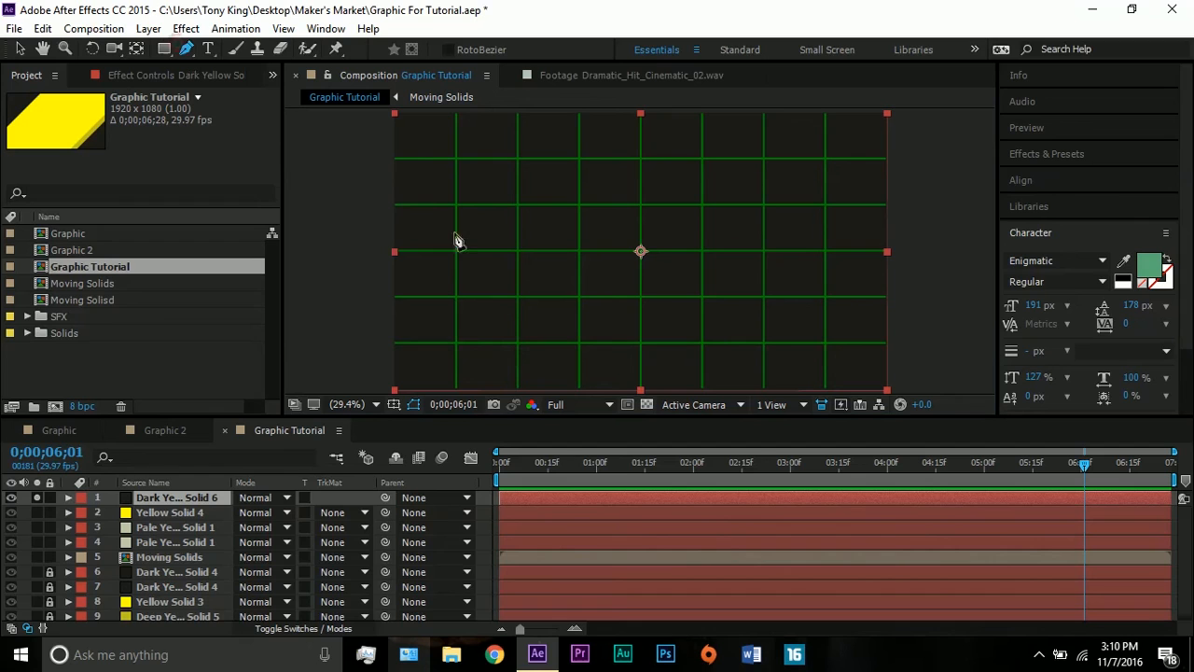
{"action": "left_click", "coordinate": [517, 297]}
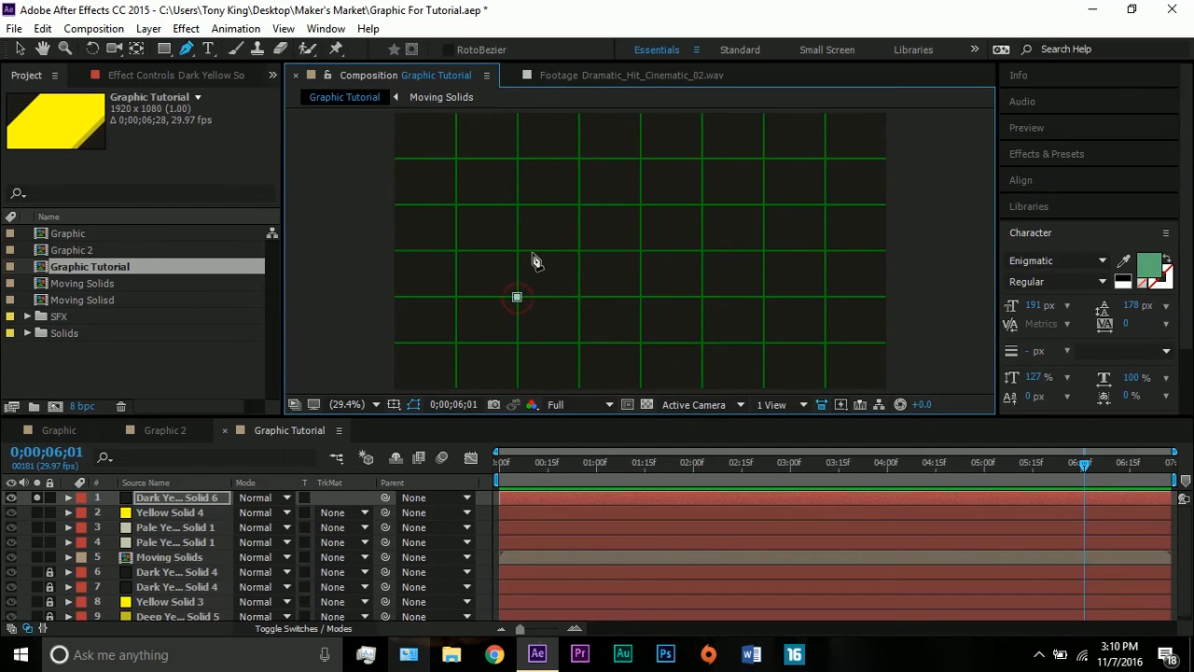
{"action": "left_click", "coordinate": [532, 251]}
{"action": "left_click", "coordinate": [702, 251]}
{"action": "left_click", "coordinate": [689, 297]}
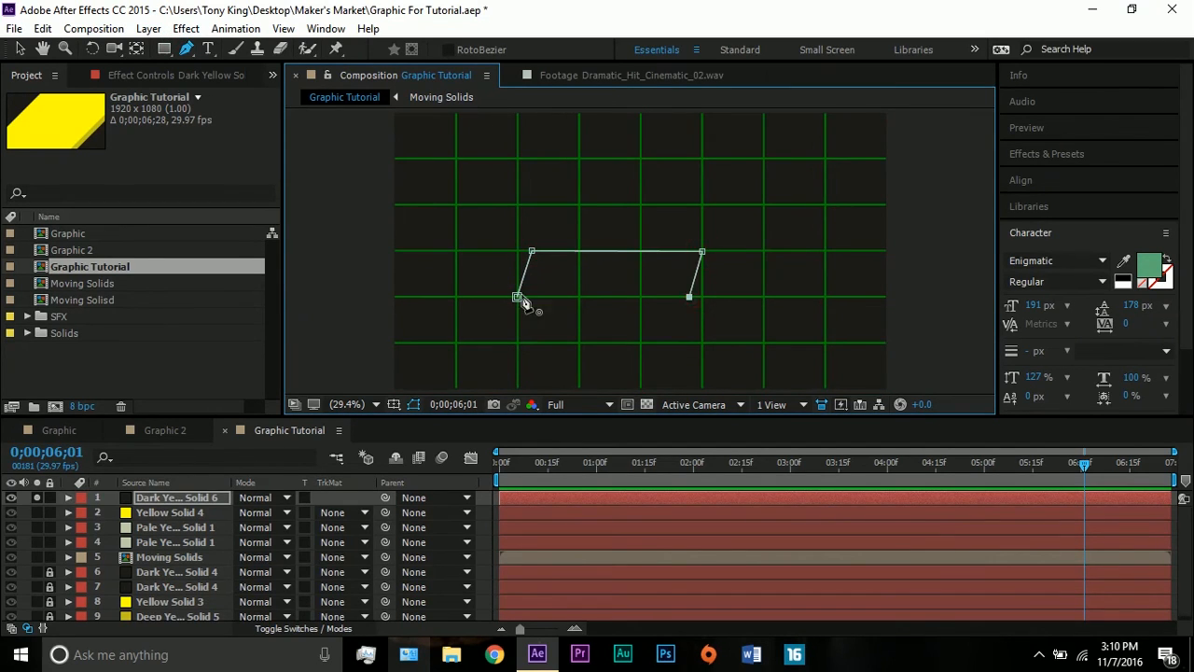
{"action": "left_click", "coordinate": [516, 297]}
Hide the grid and unsolo the dark solid to show all layers.
{"action": "left_click", "coordinate": [394, 404]}
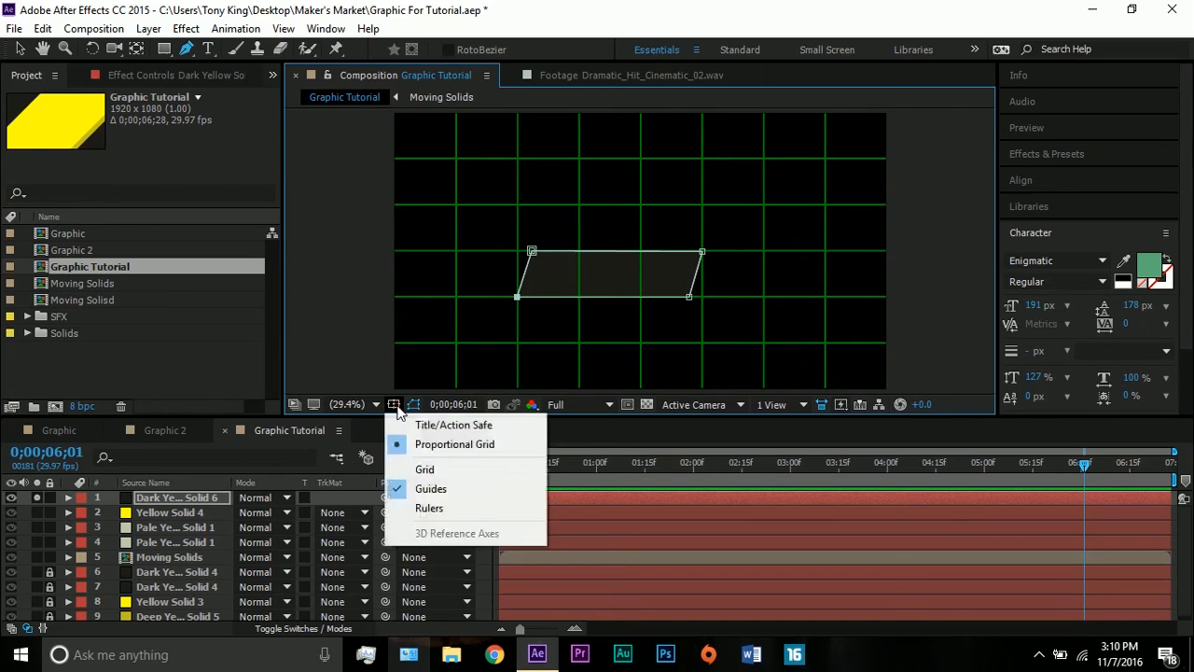
{"action": "left_click", "coordinate": [439, 445]}
{"action": "left_click", "coordinate": [37, 499]}
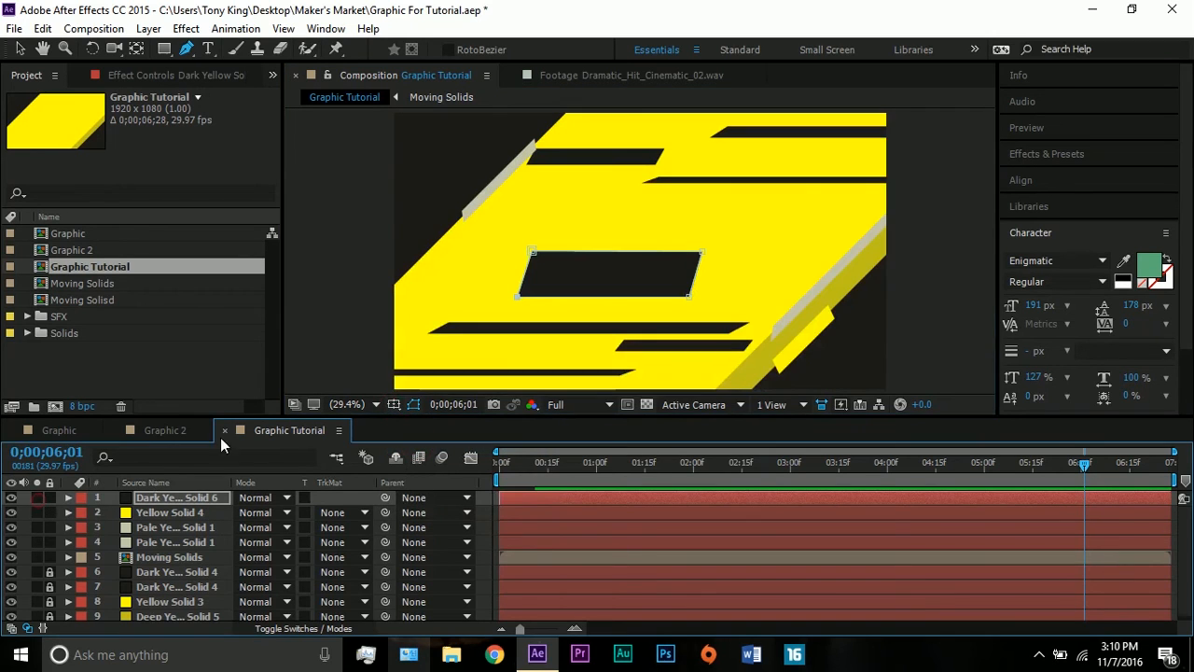
Move the dark solid's anchor point to the parallelogram's centre and shift the shape up-right.
{"action": "left_click", "coordinate": [16, 49]}
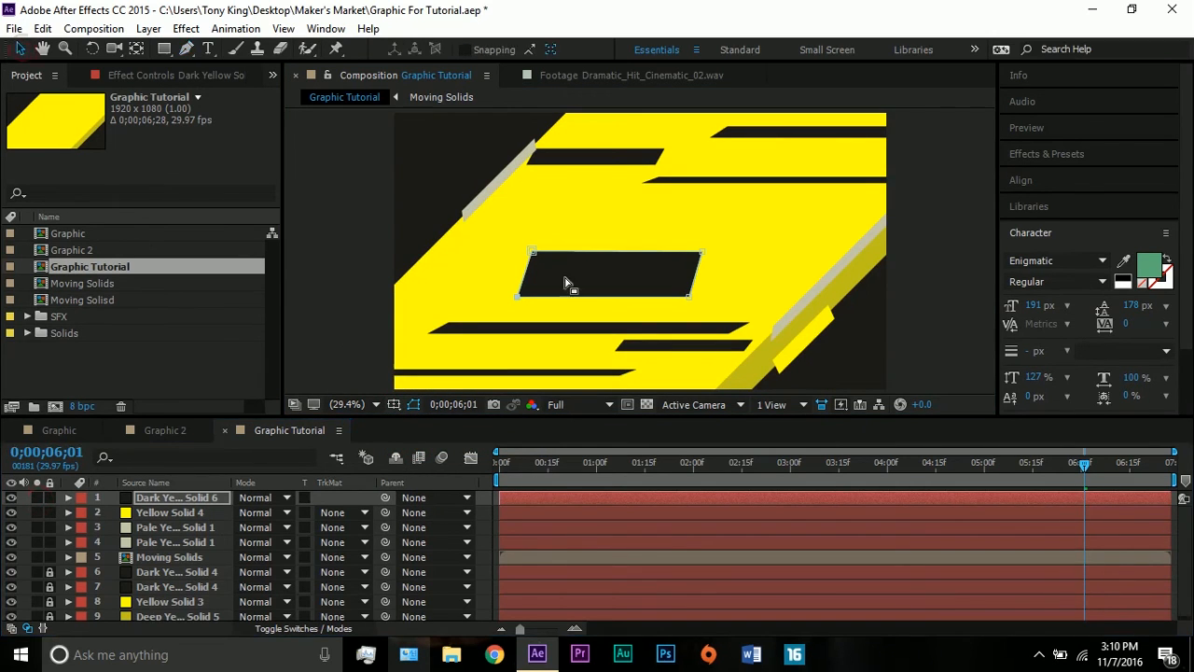
{"action": "left_click", "coordinate": [592, 280]}
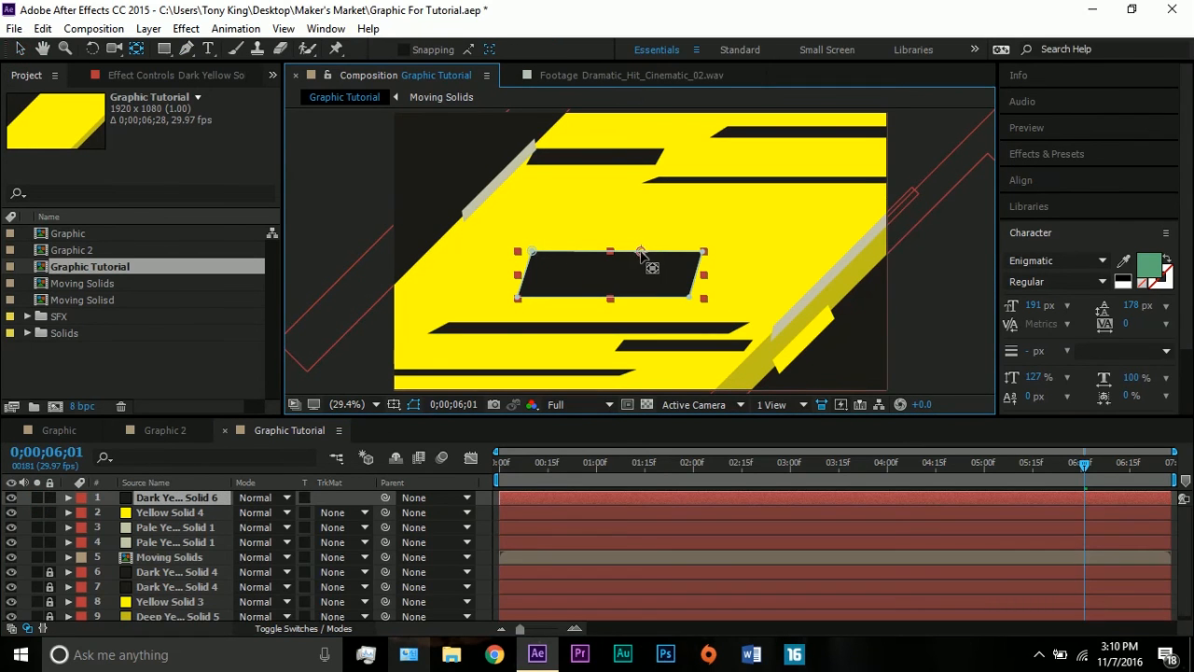
{"action": "left_click_drag", "start_coordinate": [641, 252], "coordinate": [608, 275]}
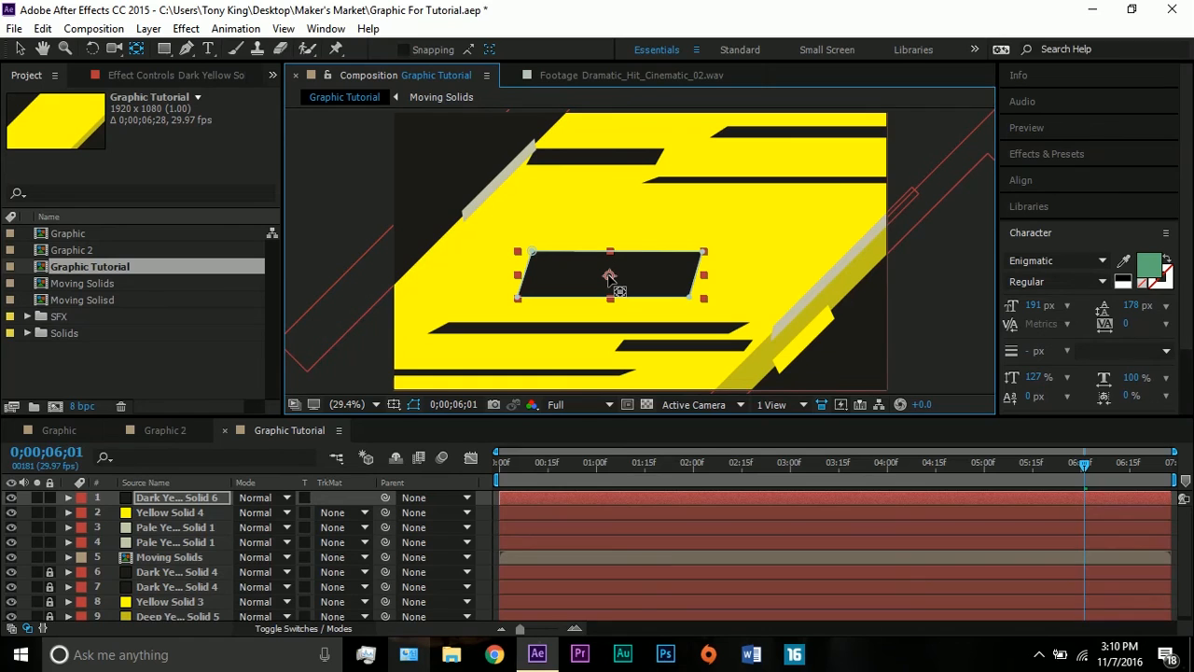
{"action": "left_click", "coordinate": [20, 48]}
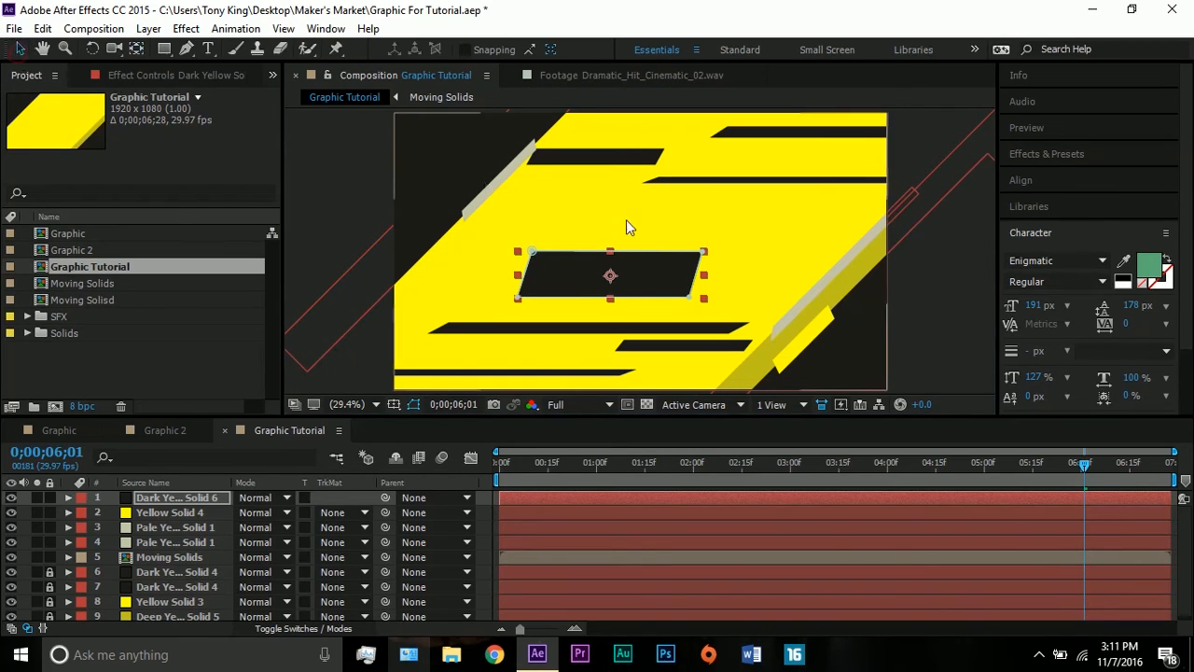
{"action": "left_click_drag", "start_coordinate": [652, 274], "coordinate": [671, 260]}
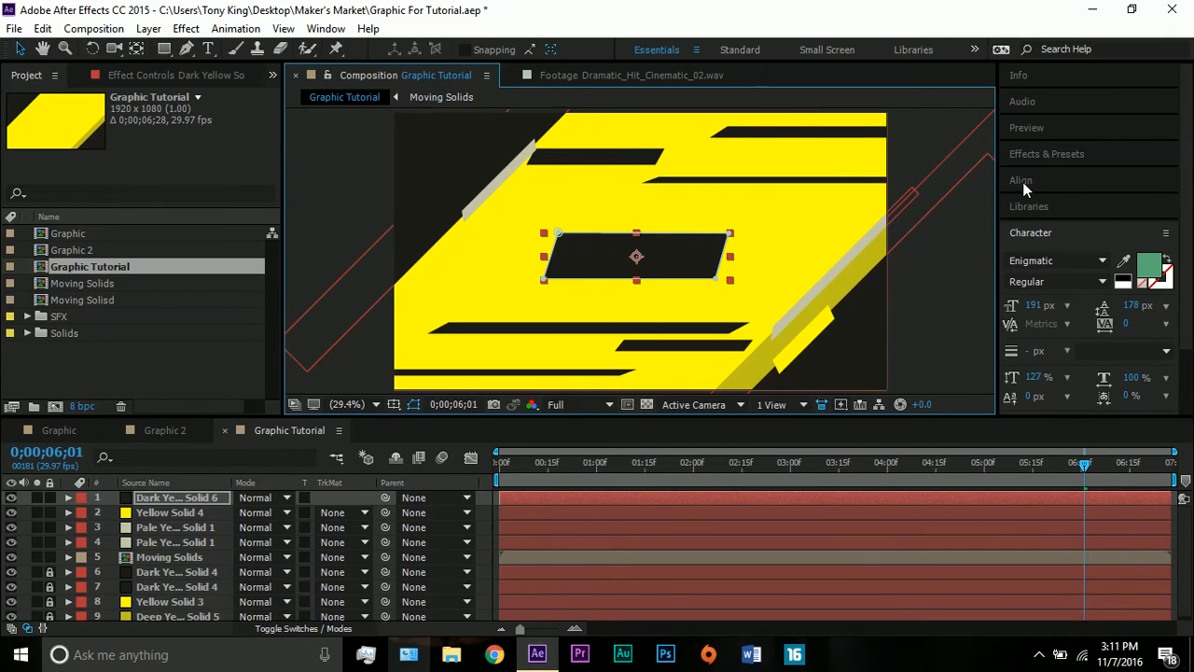
Align the parallelogram to the composition's horizontal and vertical centre, then set Scale to 122,100%.
{"action": "left_click", "coordinate": [1096, 180]}
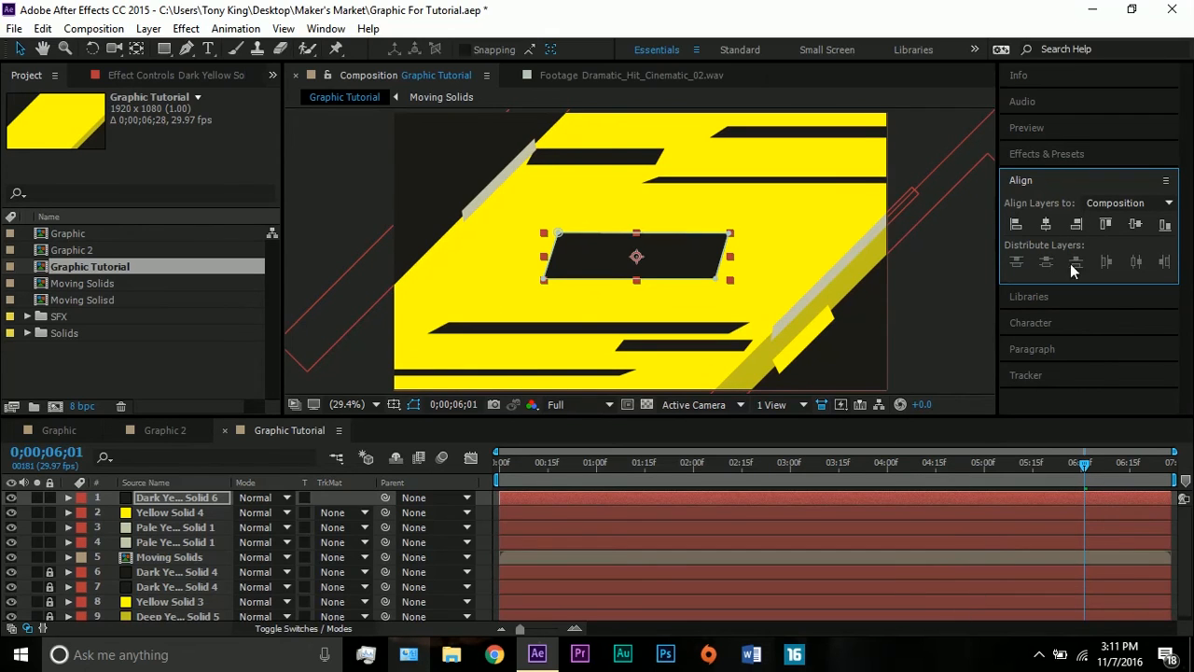
{"action": "left_click", "coordinate": [1053, 232]}
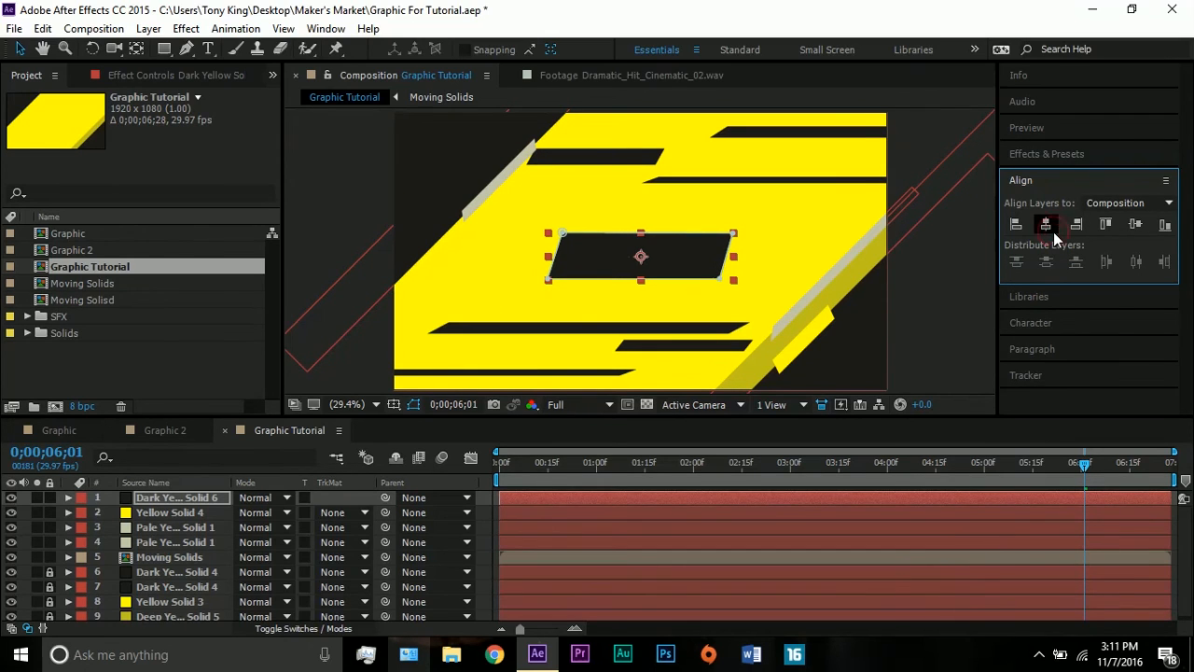
{"action": "left_click", "coordinate": [1136, 224]}
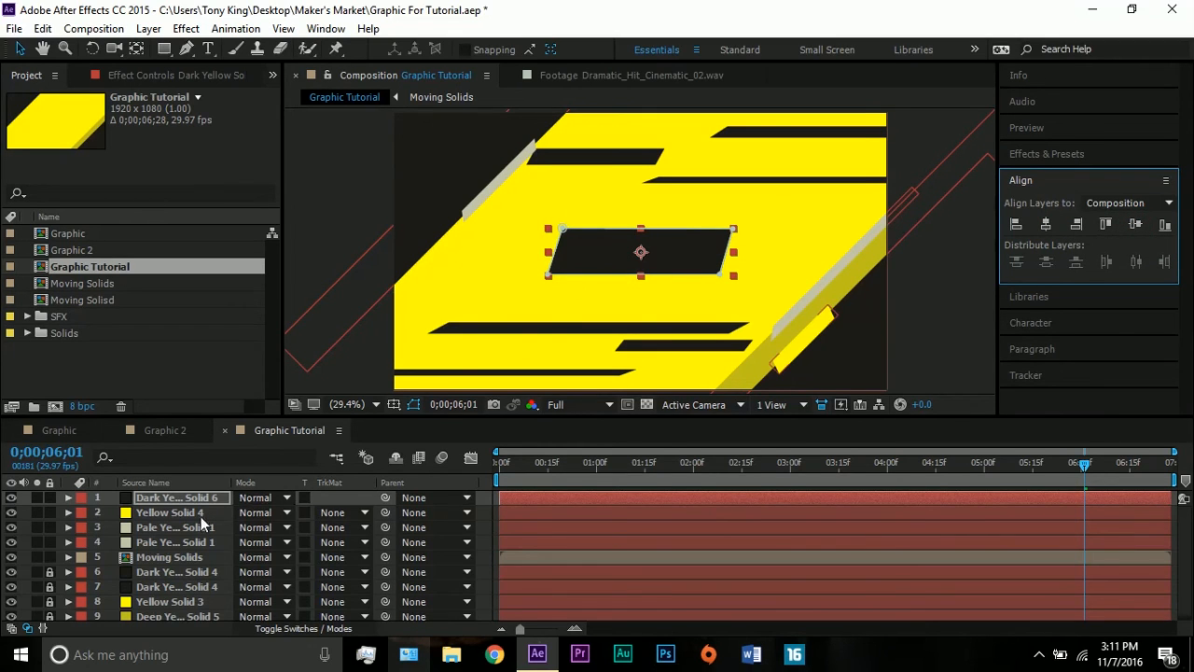
{"action": "key", "text": "s"}
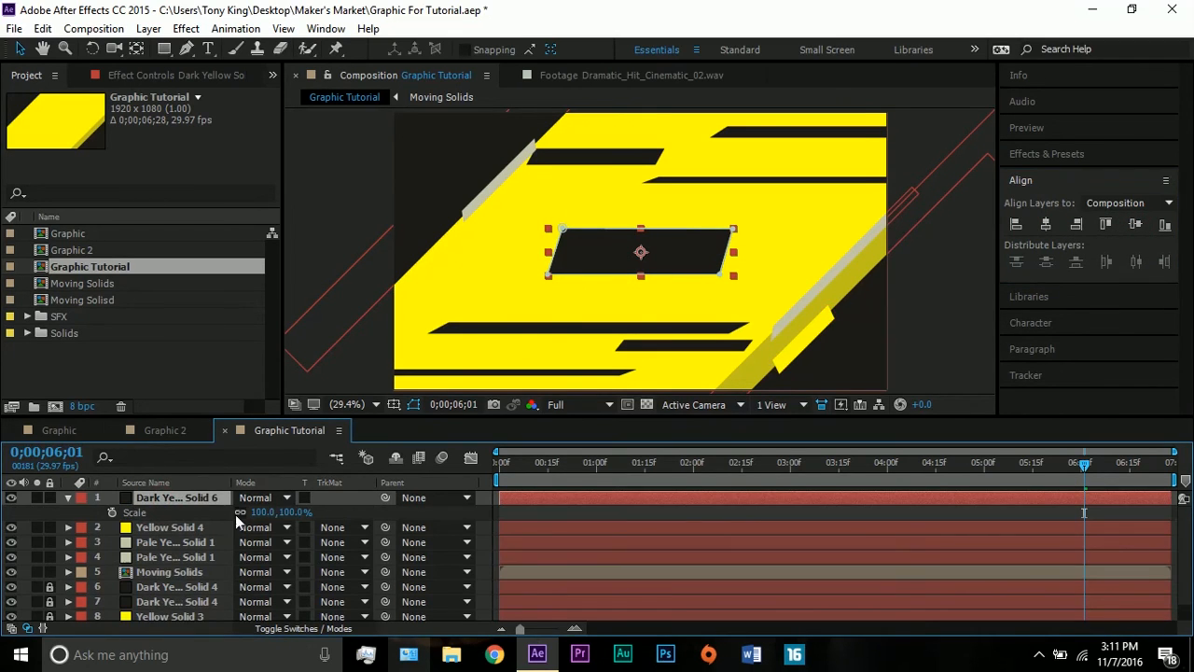
{"action": "left_click_drag", "start_coordinate": [258, 512], "coordinate": [278, 509]}
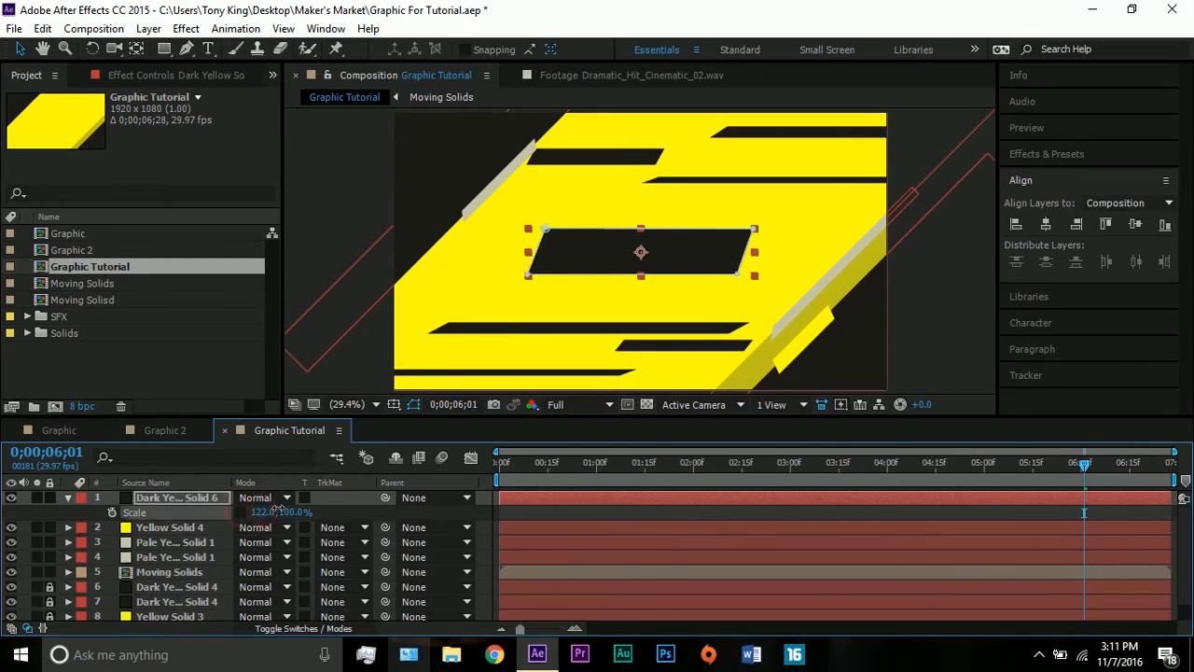
{"action": "left_click", "coordinate": [315, 234]}
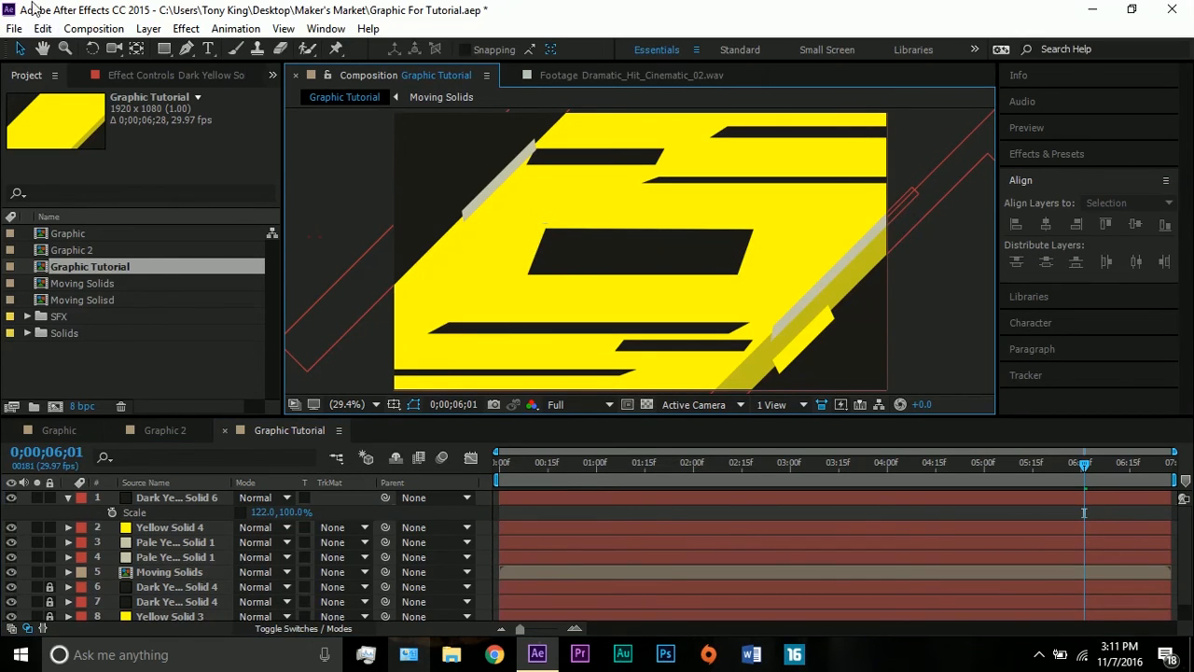
Create a new text layer reading 'TONY KING'.
{"action": "left_click", "coordinate": [149, 28]}
{"action": "mouse_move", "coordinate": [457, 27]}
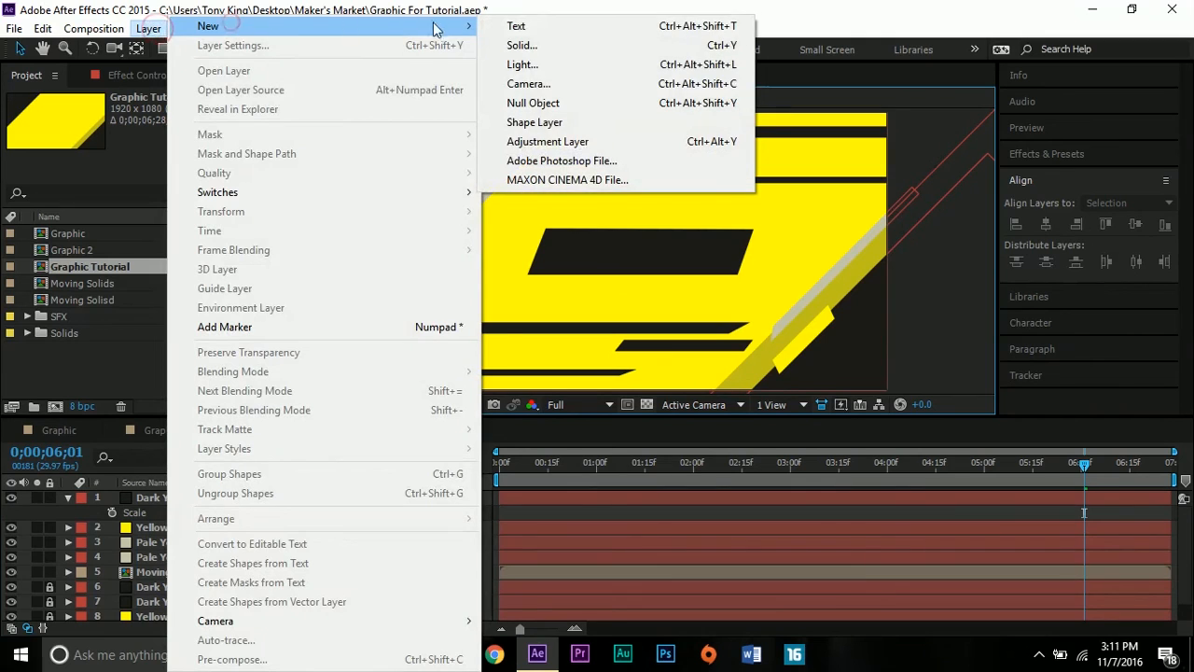
{"action": "left_click", "coordinate": [519, 26]}
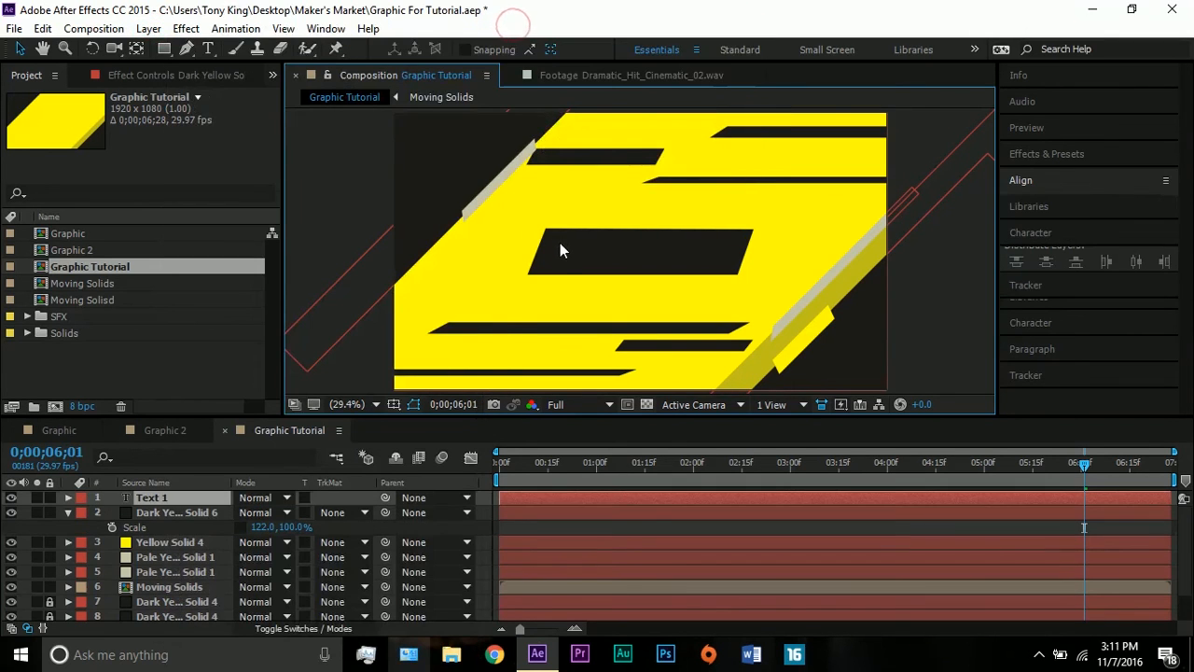
{"action": "type", "text": "TONY KING"}
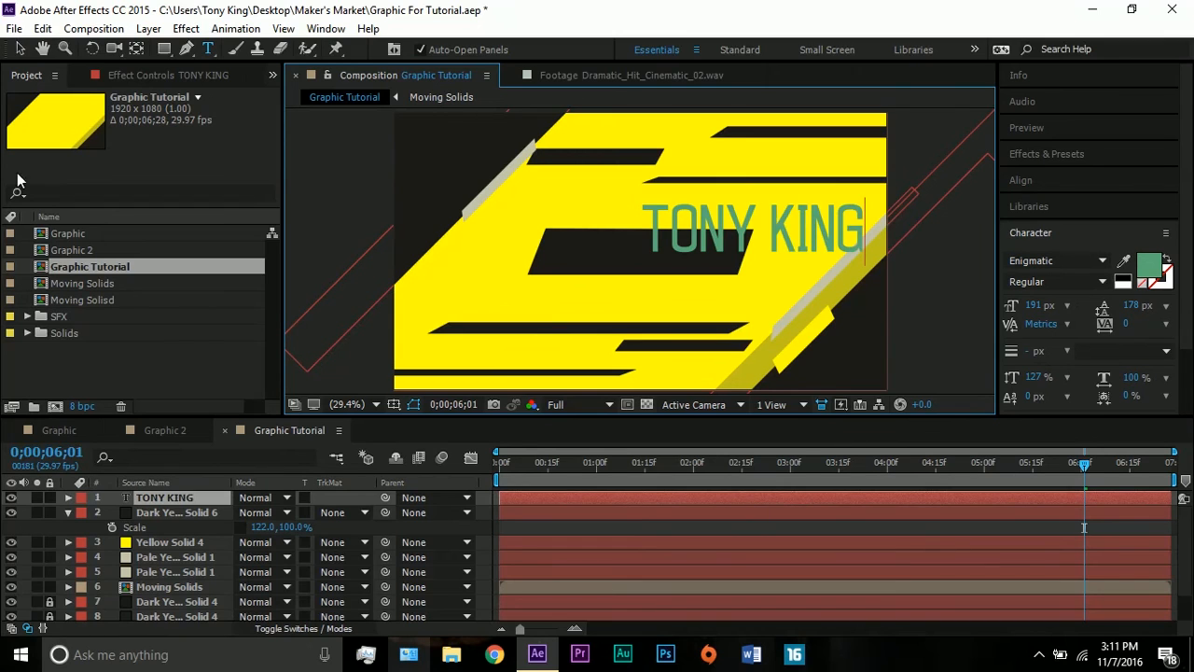
{"action": "left_click", "coordinate": [20, 48]}
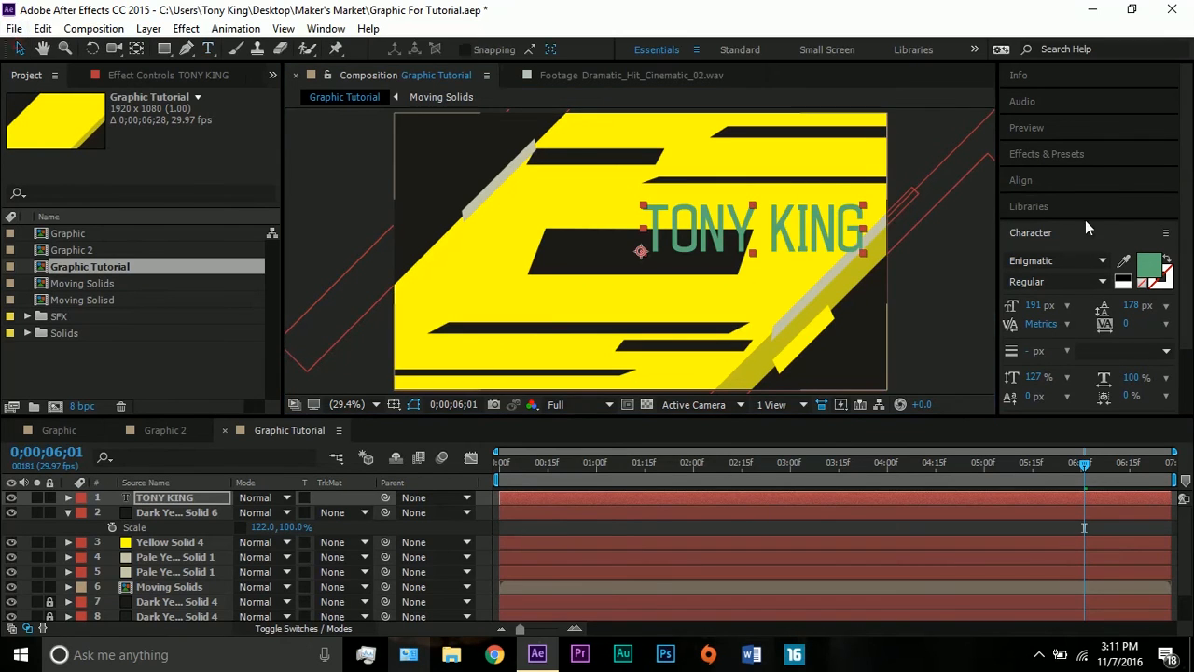
Fill the text with the slab's sampled yellow and lock the yellow and Moving Solids layers.
{"action": "left_click", "coordinate": [1124, 262]}
{"action": "left_click", "coordinate": [833, 288]}
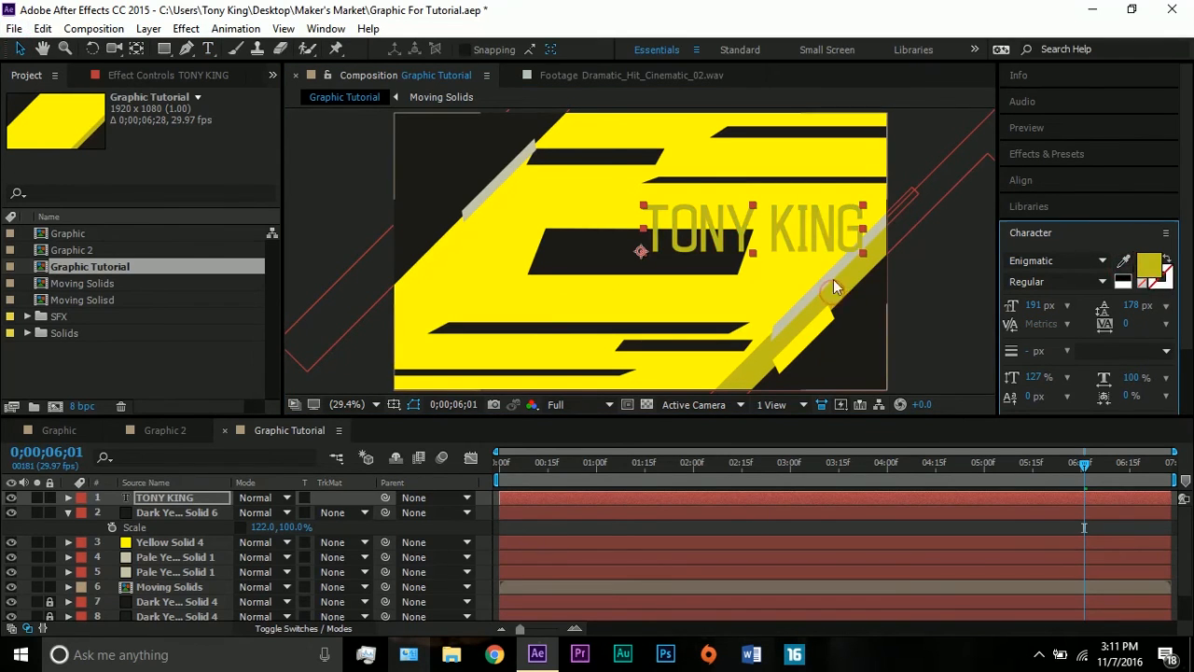
{"action": "left_click", "coordinate": [788, 261]}
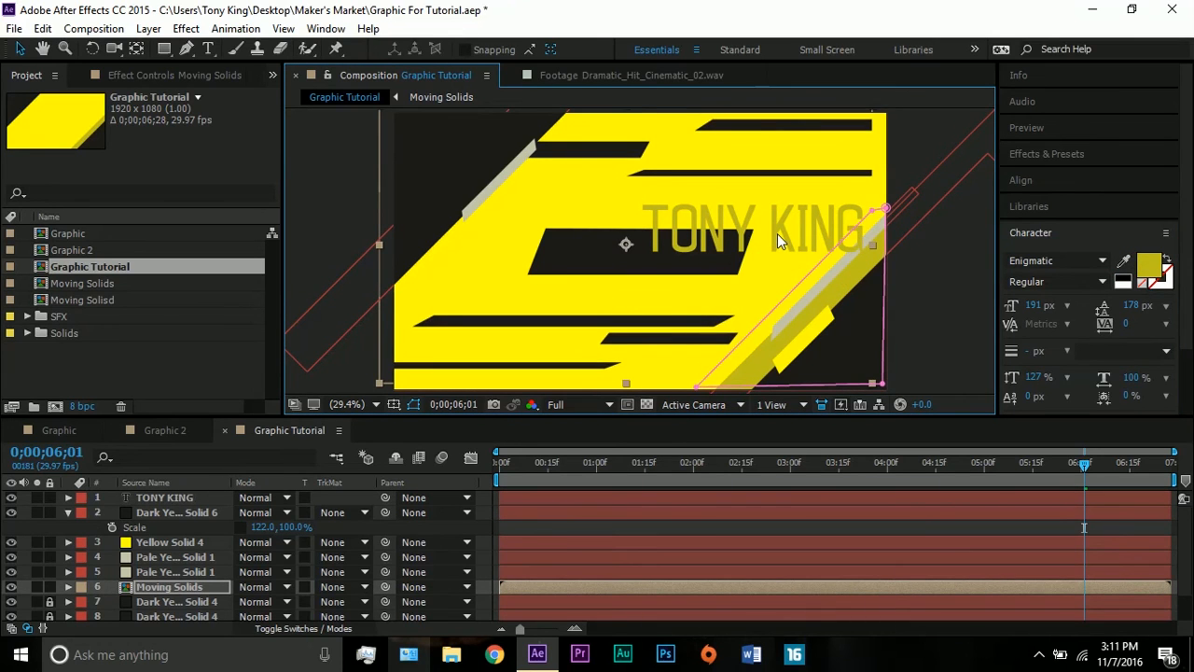
{"action": "key", "text": "ctrl+z"}
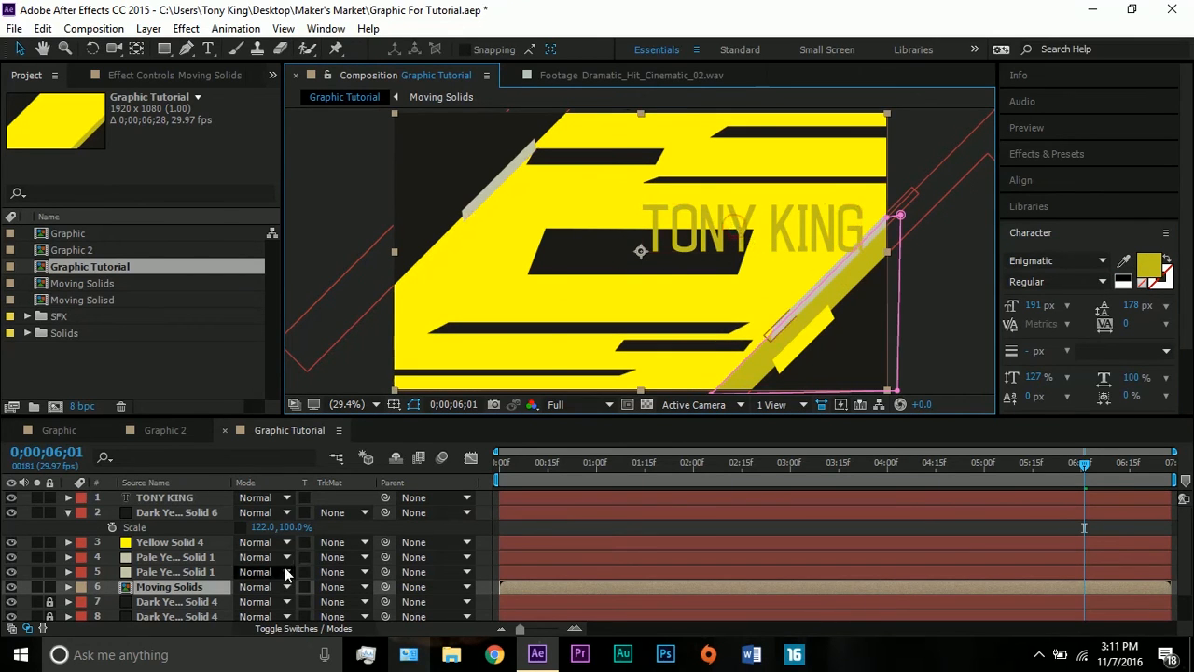
{"action": "left_click_drag", "start_coordinate": [50, 542], "coordinate": [49, 587]}
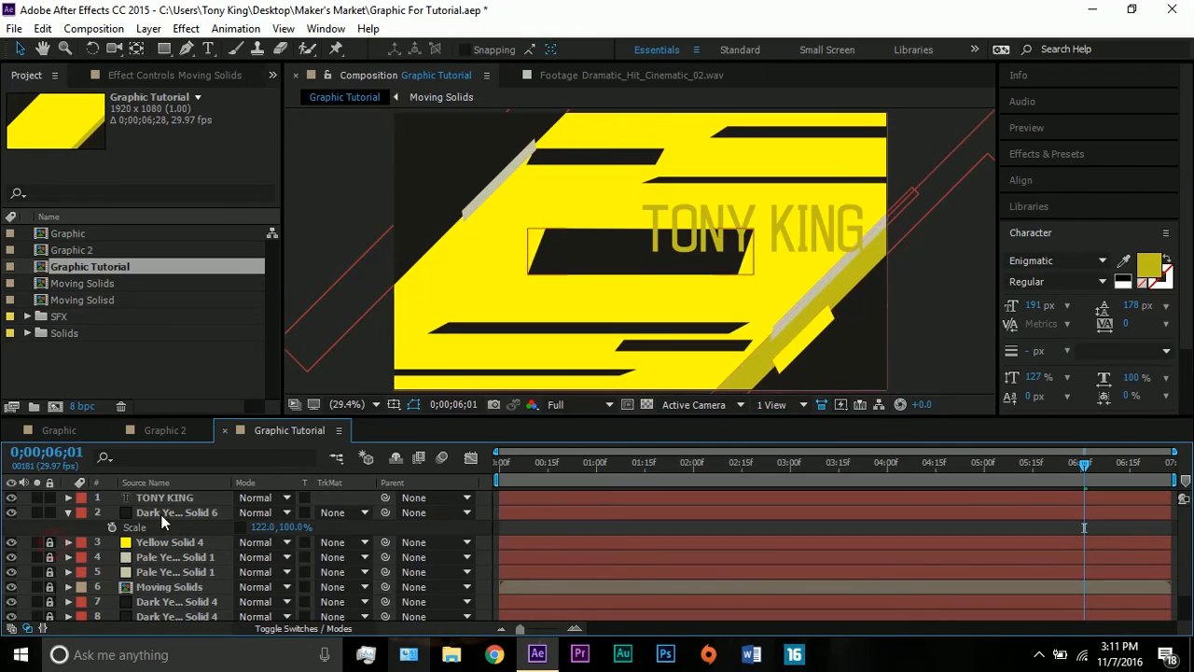
Place the TONY KING text onto the dark parallelogram and preview the animation.
{"action": "left_click", "coordinate": [160, 514]}
{"action": "left_click", "coordinate": [66, 513]}
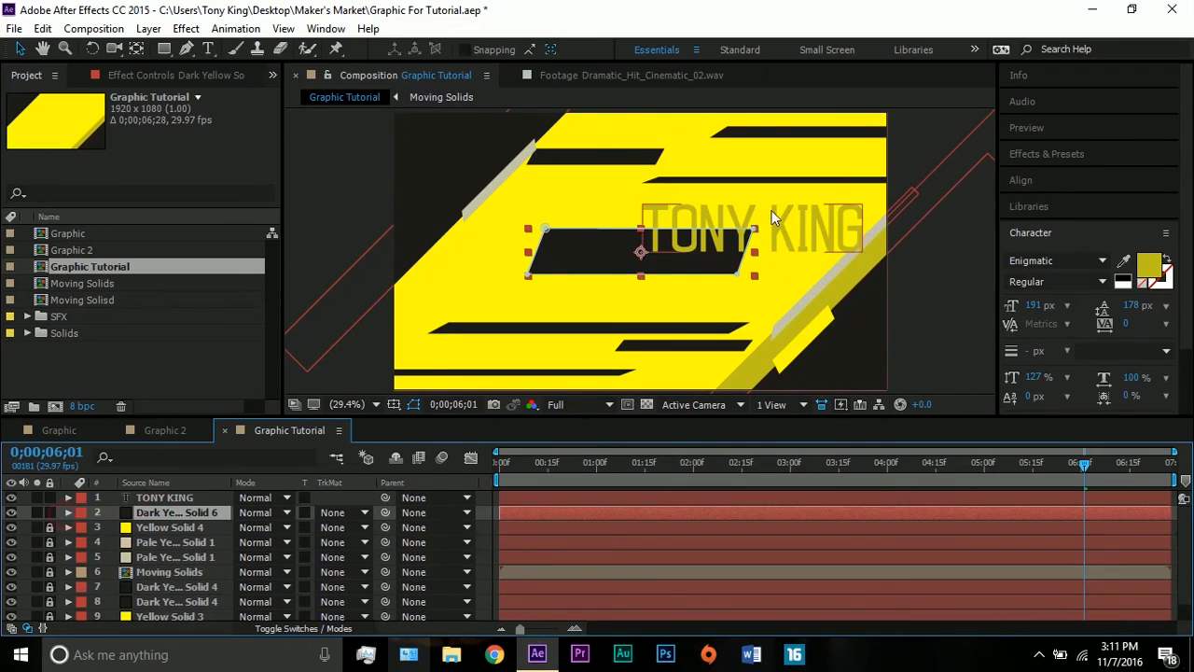
{"action": "left_click_drag", "start_coordinate": [772, 218], "coordinate": [680, 253]}
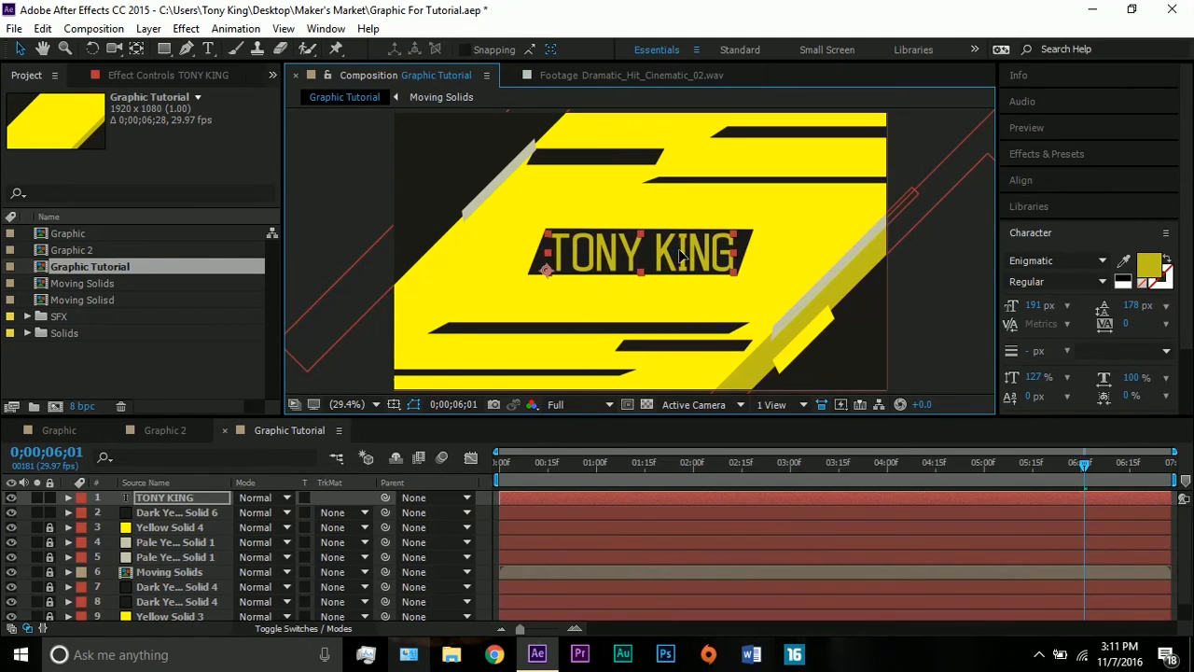
{"action": "left_click", "coordinate": [918, 273]}
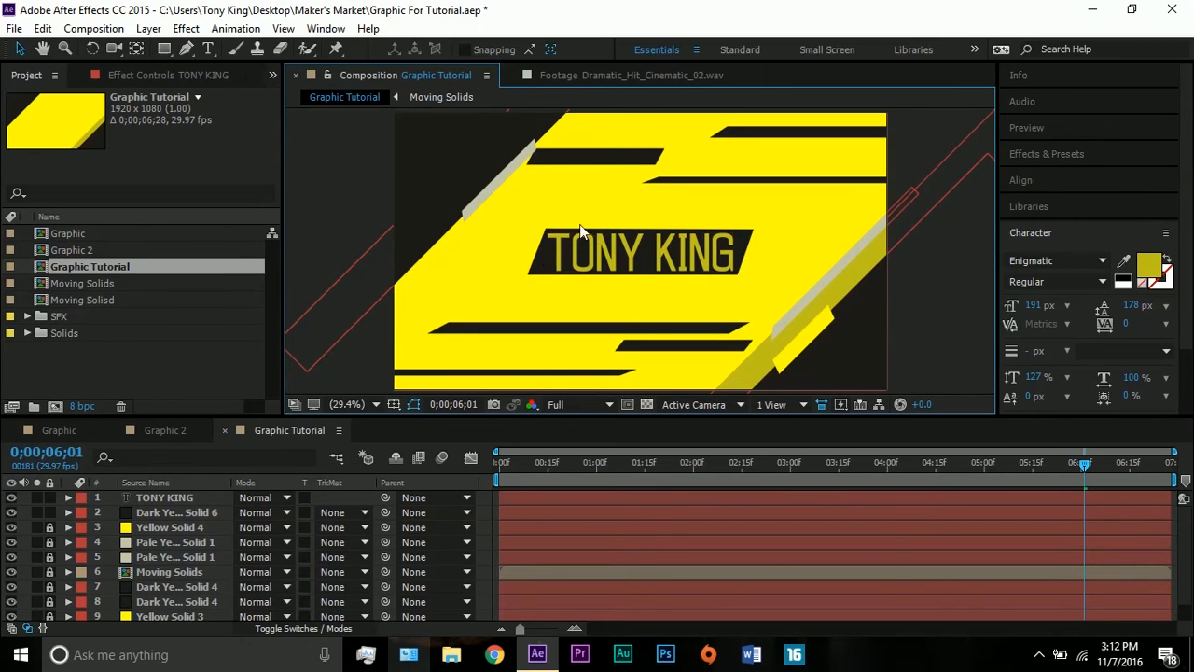
{"action": "left_click_drag", "start_coordinate": [615, 466], "coordinate": [655, 455]}
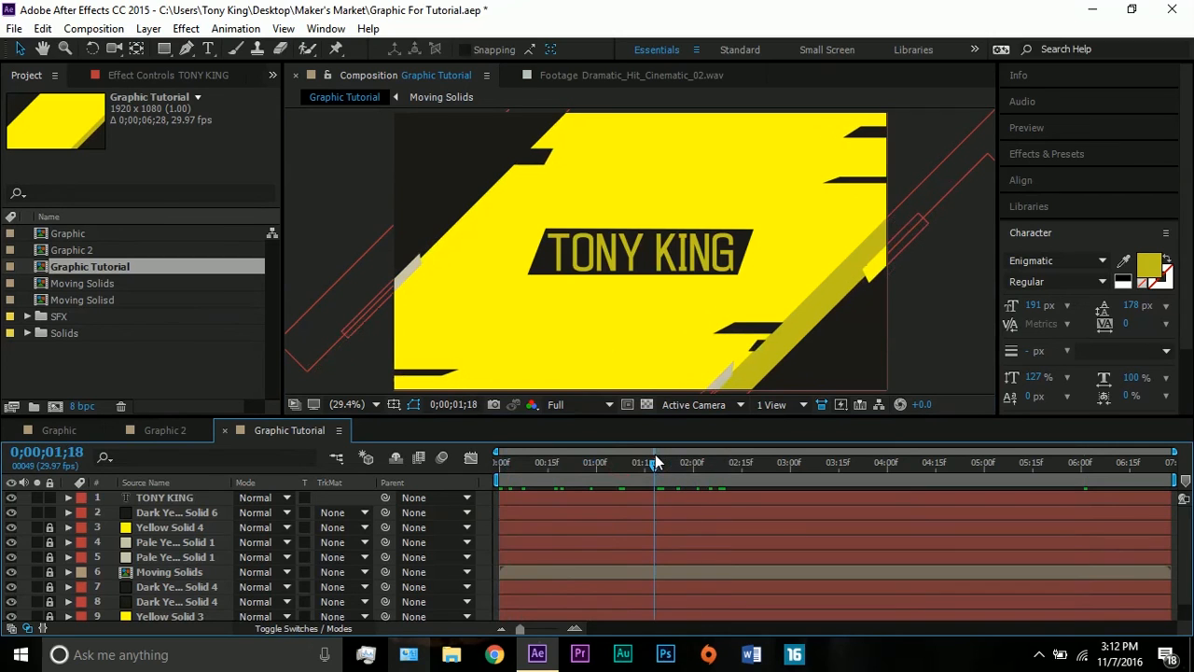
{"action": "left_click", "coordinate": [147, 512]}
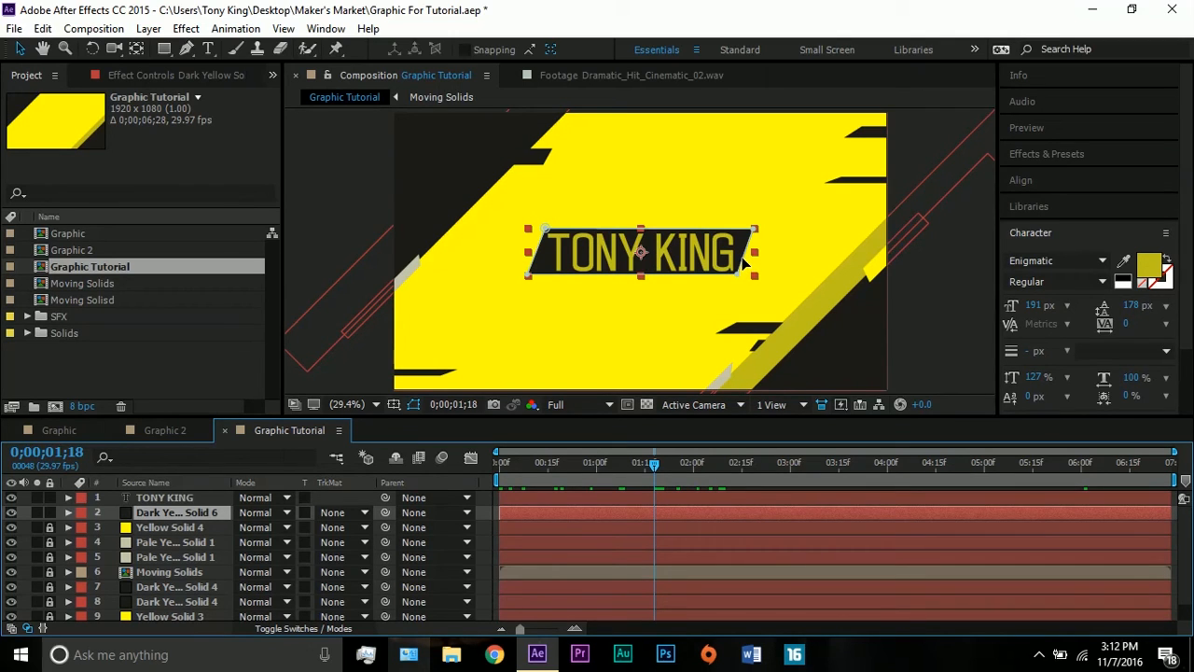
Try scaling the dark label, undo back to 122% width, and move its anchor point to its left edge.
{"action": "key", "text": "s"}
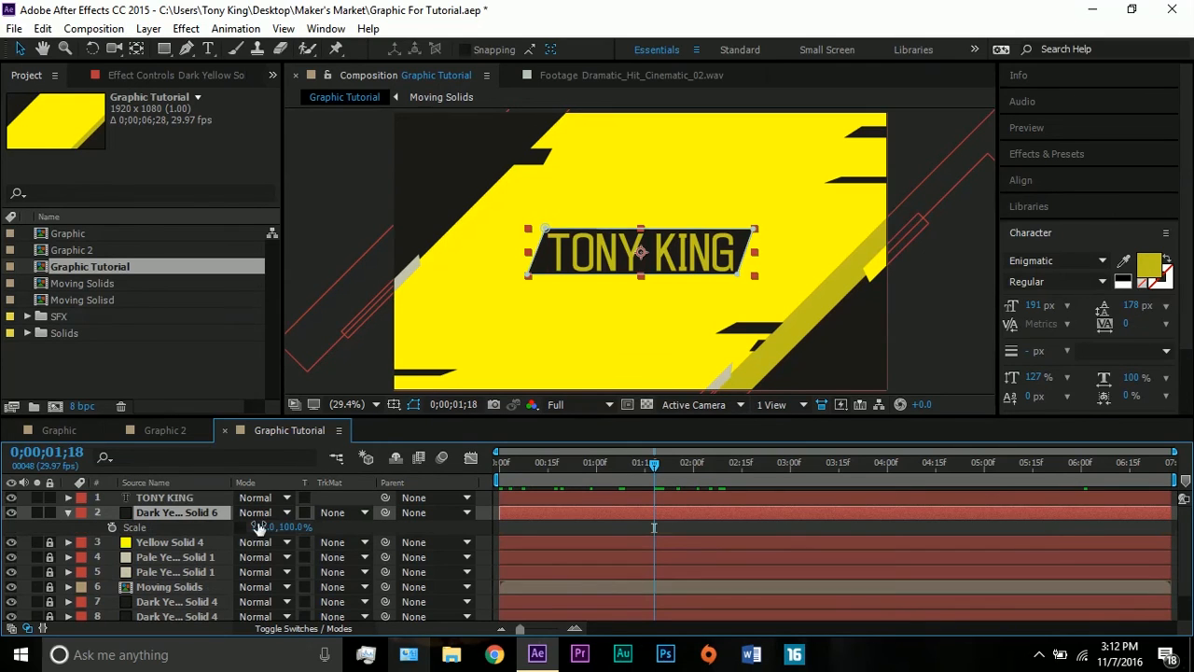
{"action": "left_click_drag", "start_coordinate": [290, 534], "coordinate": [153, 526]}
{"action": "key", "text": "ctrl+z"}
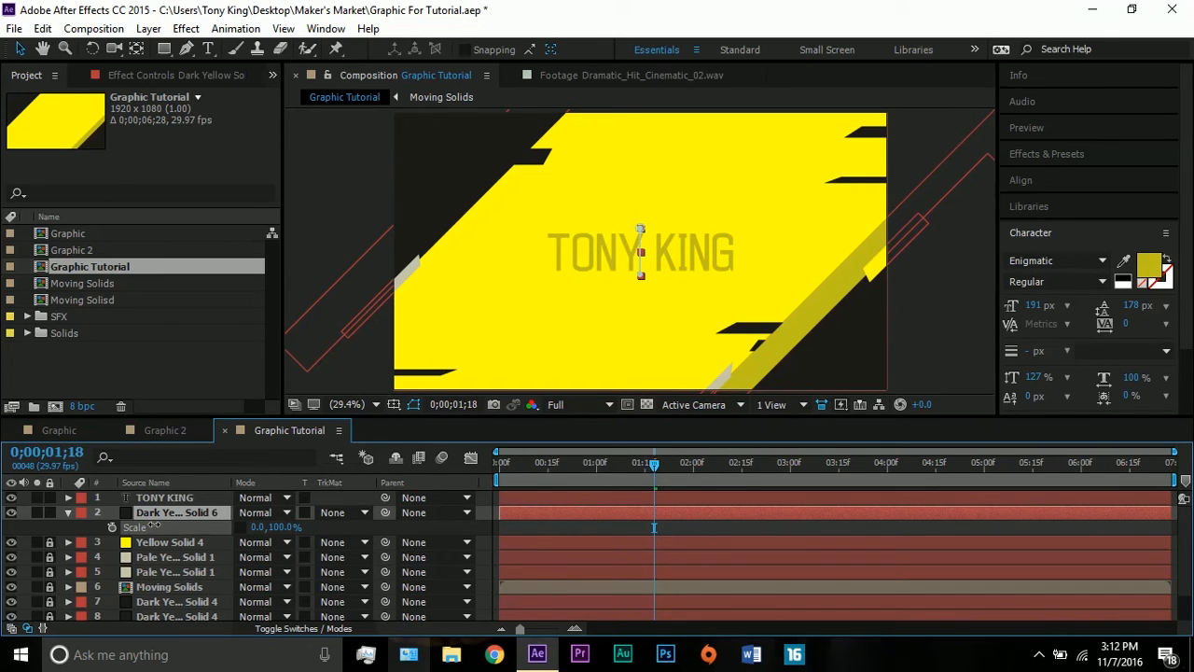
{"action": "key", "text": "ctrl+z"}
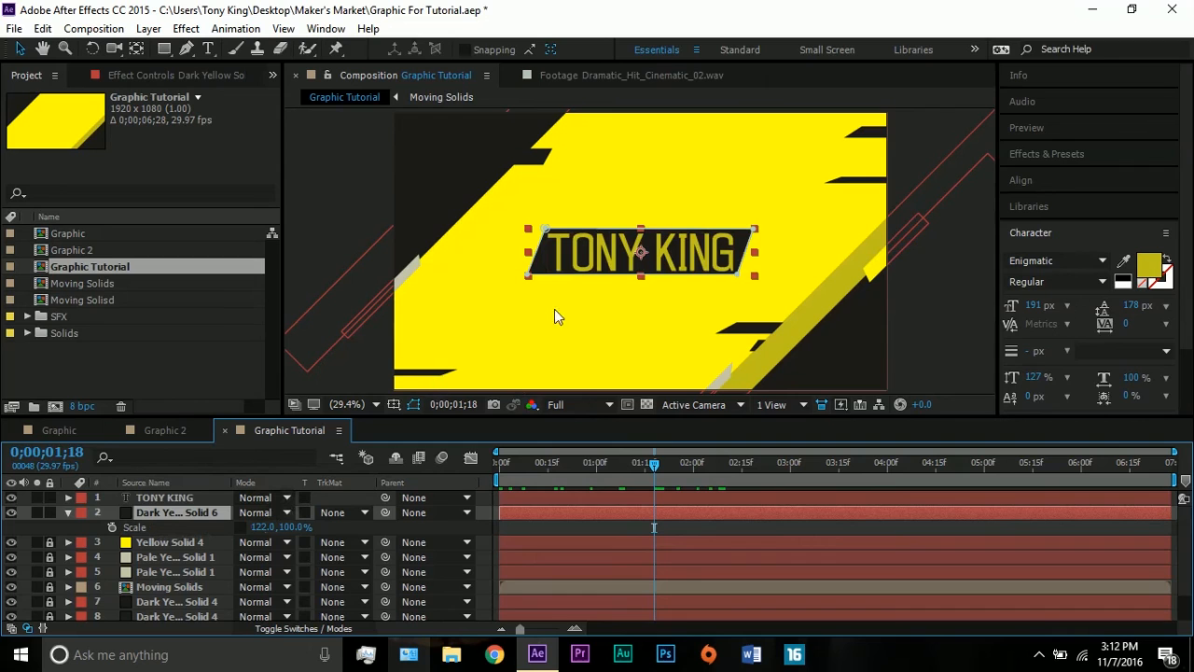
{"action": "left_click", "coordinate": [136, 48]}
{"action": "left_click_drag", "start_coordinate": [640, 253], "coordinate": [529, 254]}
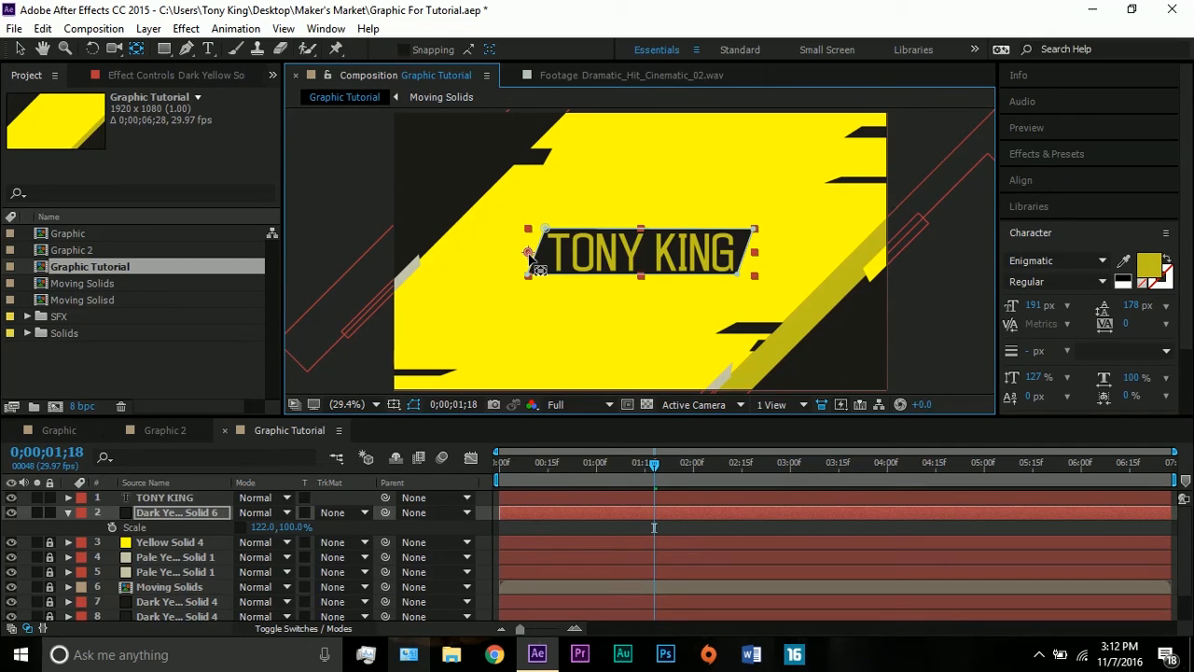
Test scaling the label's width from its left edge, leaving it at 122%.
{"action": "left_click", "coordinate": [20, 51]}
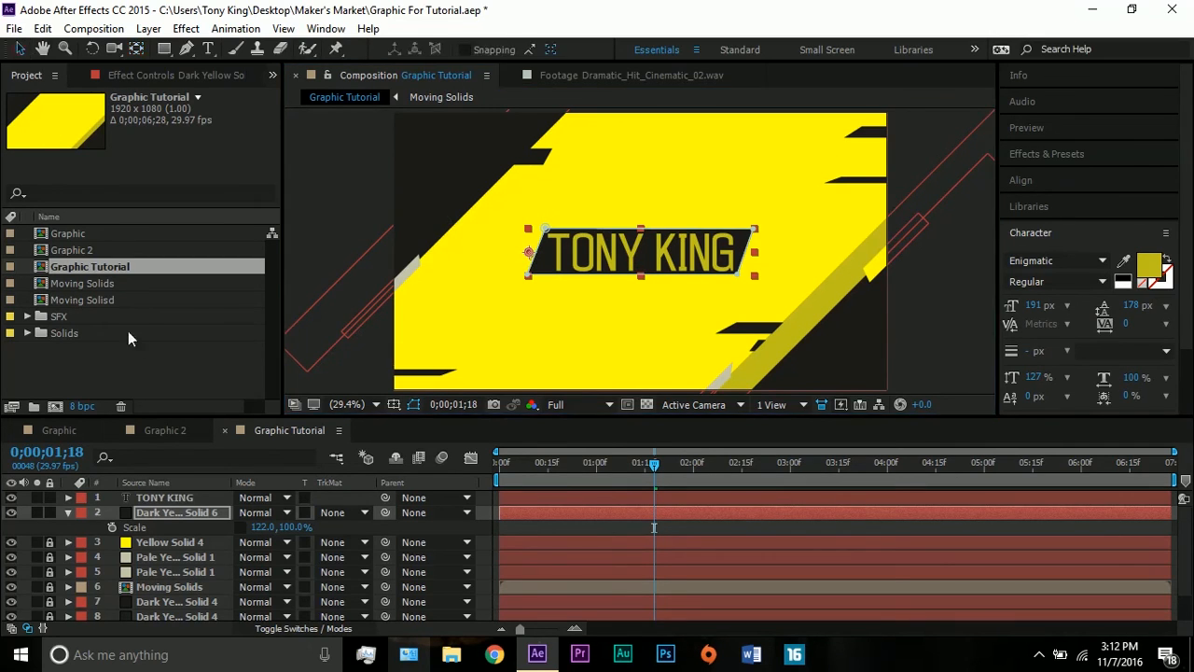
{"action": "left_click_drag", "start_coordinate": [260, 528], "coordinate": [162, 525]}
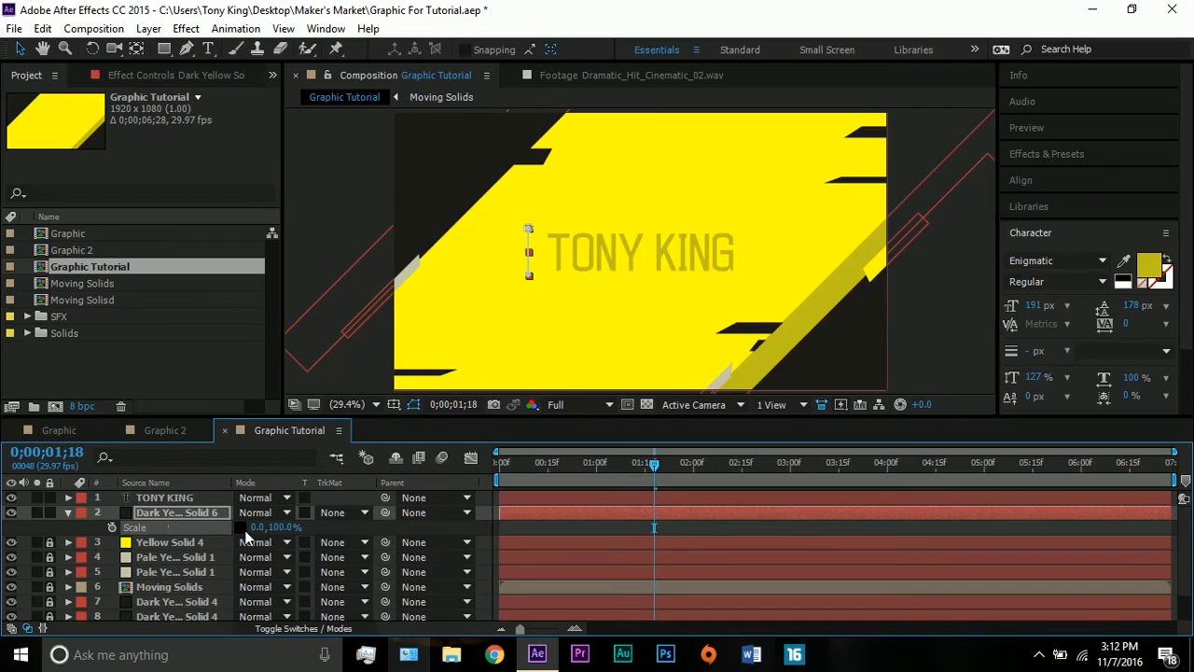
{"action": "left_click", "coordinate": [358, 383]}
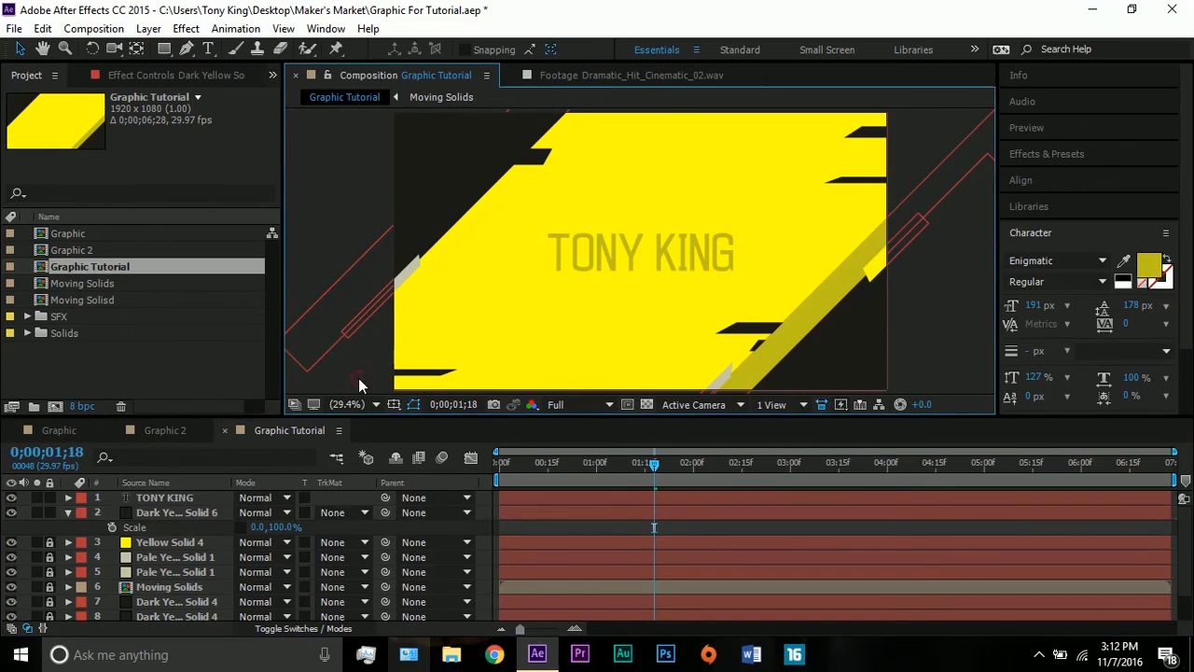
{"action": "left_click", "coordinate": [247, 528]}
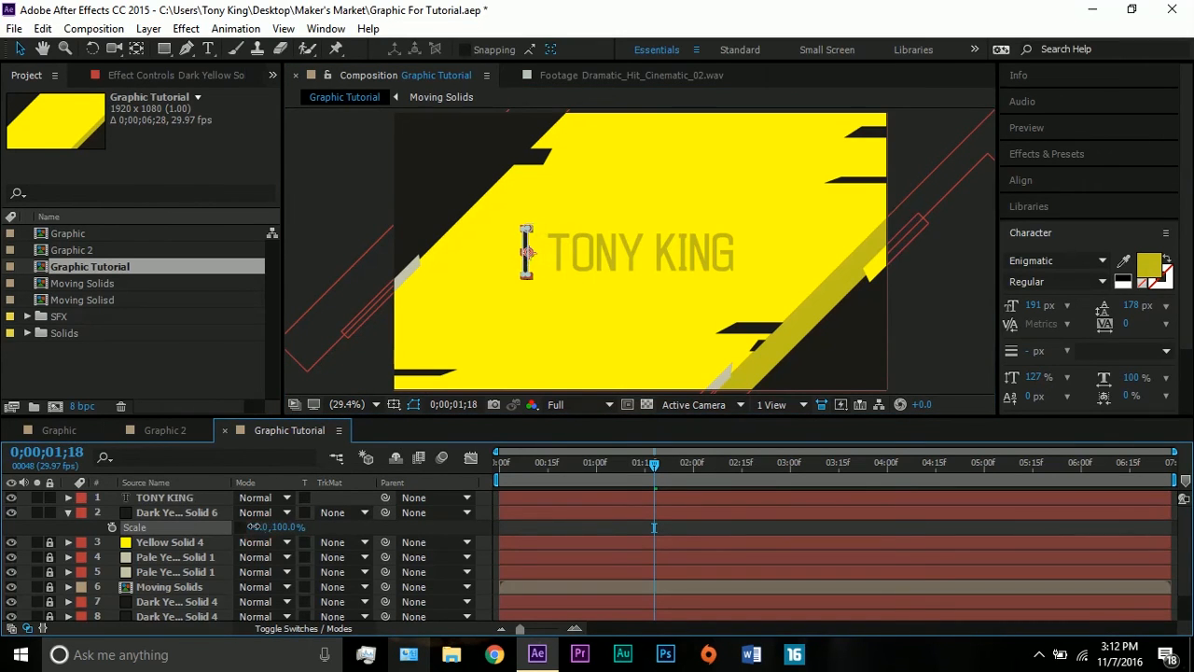
{"action": "left_click_drag", "start_coordinate": [252, 527], "coordinate": [348, 519]}
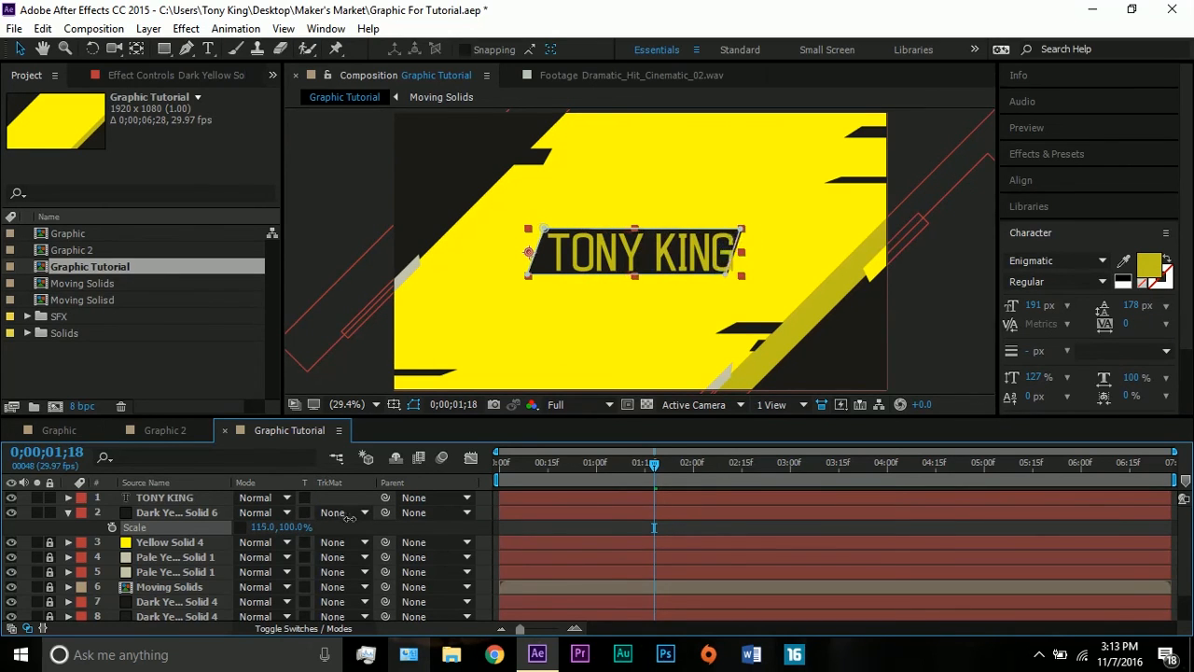
{"action": "key", "text": "ctrl+z"}
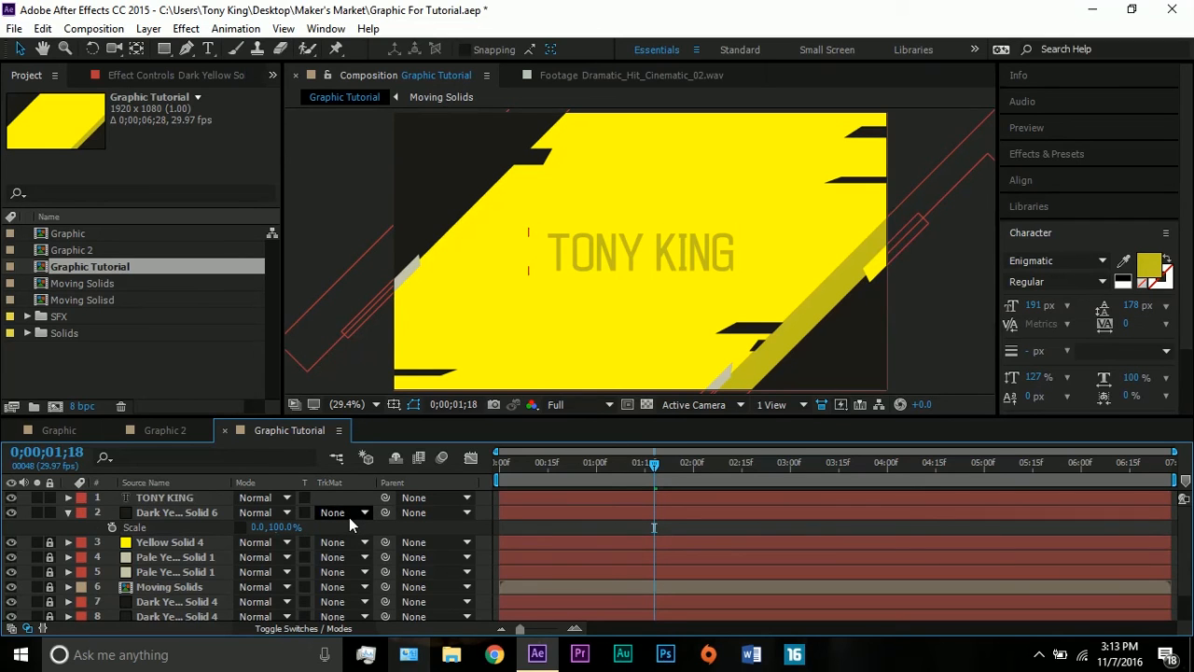
{"action": "key", "text": "ctrl+shift+z"}
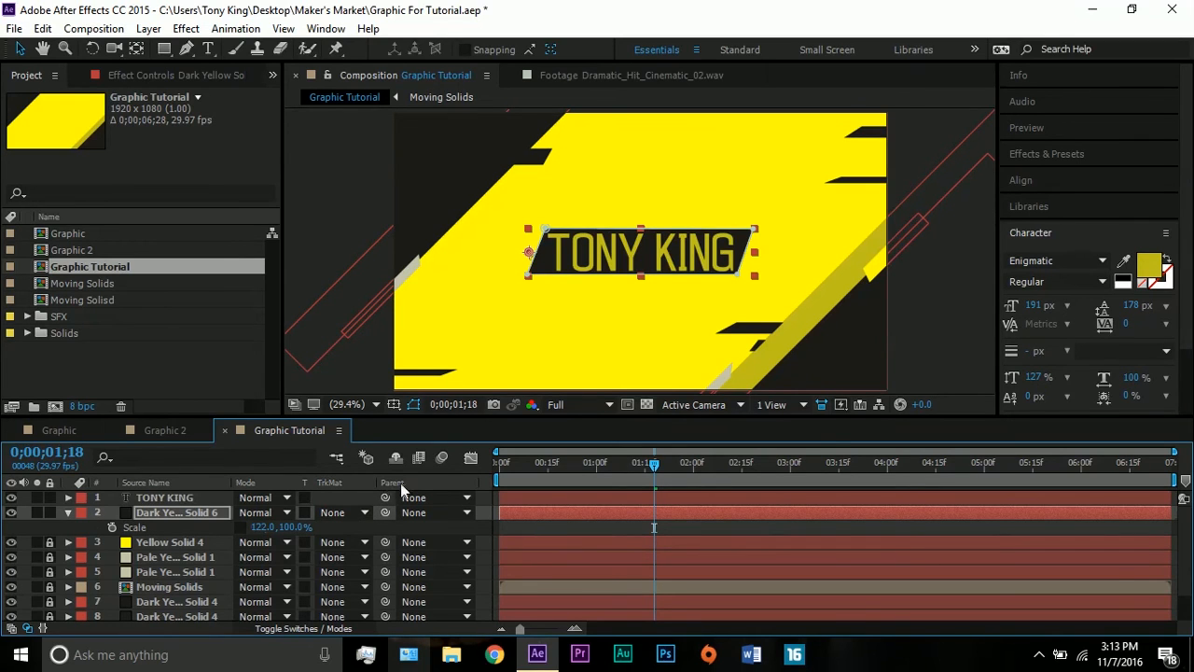
Keyframe the dark label's Mask Path with full width at about 2;15 and a thin left slash at 1;18.
{"action": "key", "text": "m"}
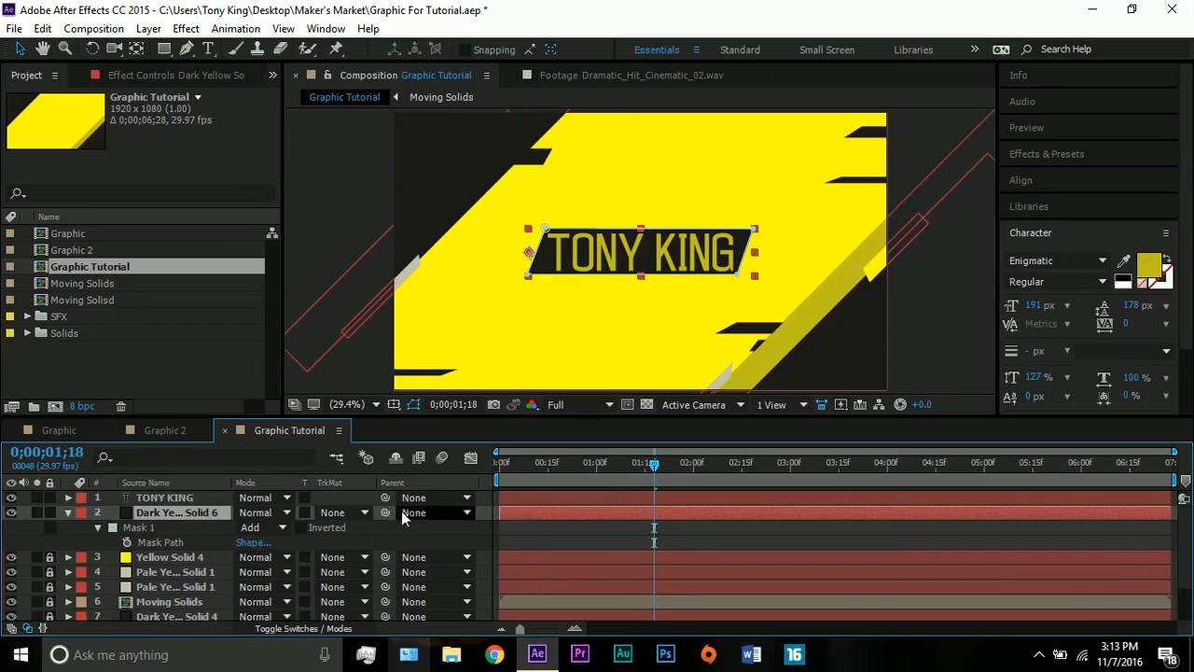
{"action": "left_click", "coordinate": [127, 542]}
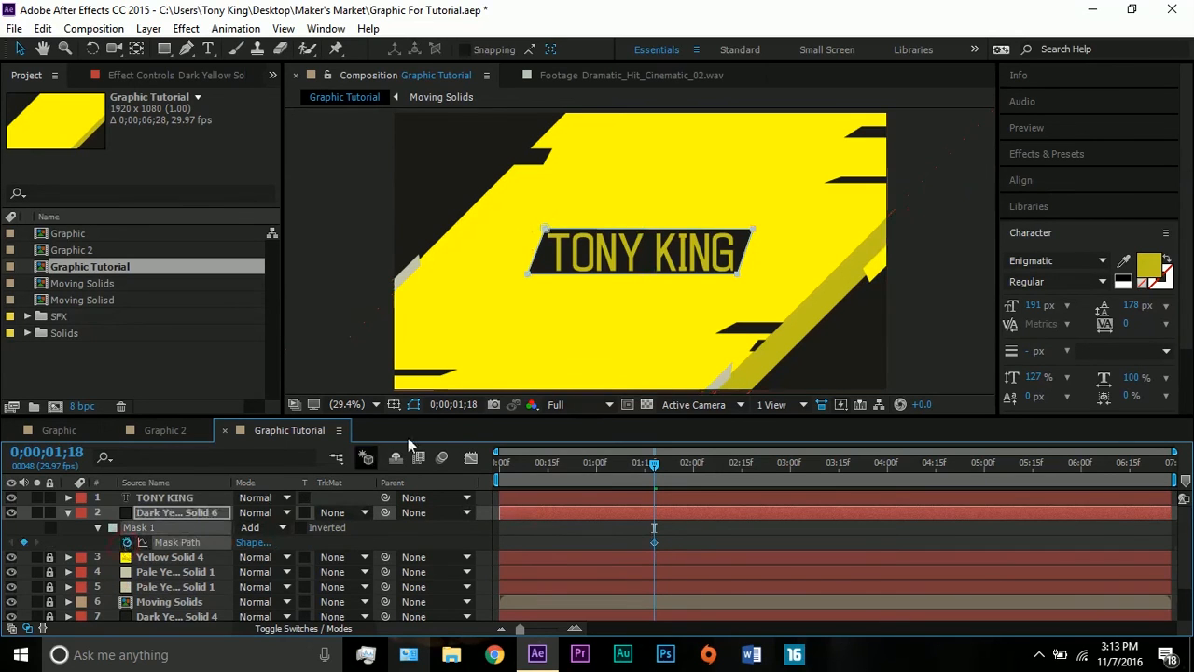
{"action": "left_click", "coordinate": [922, 302]}
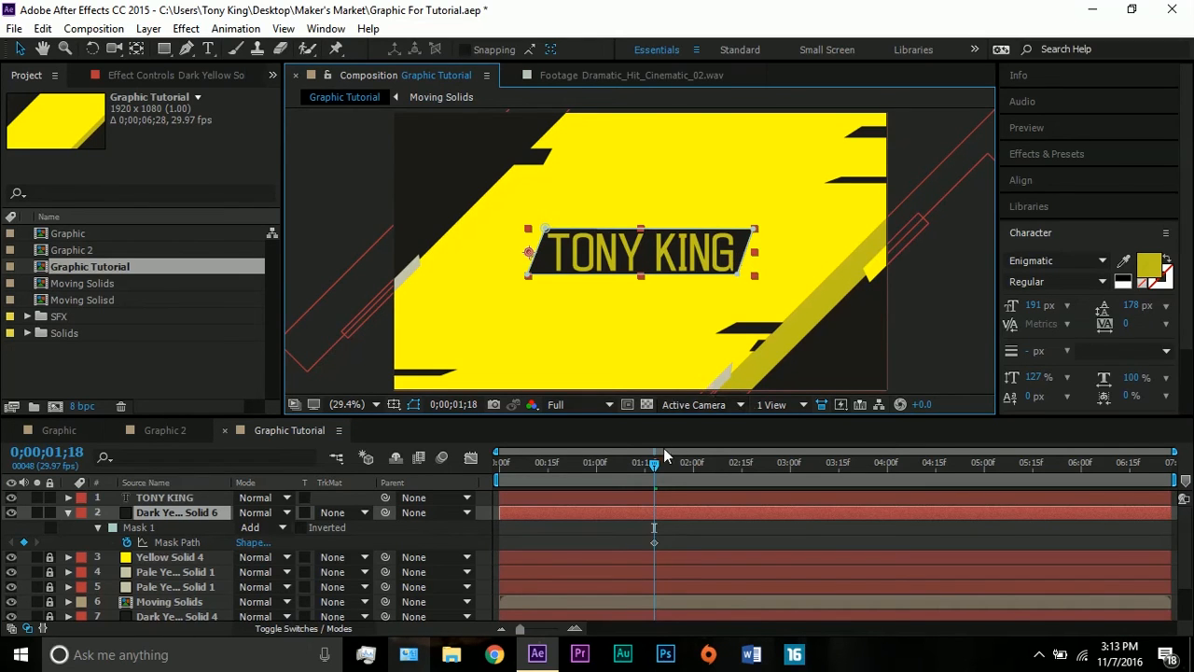
{"action": "left_click", "coordinate": [654, 541]}
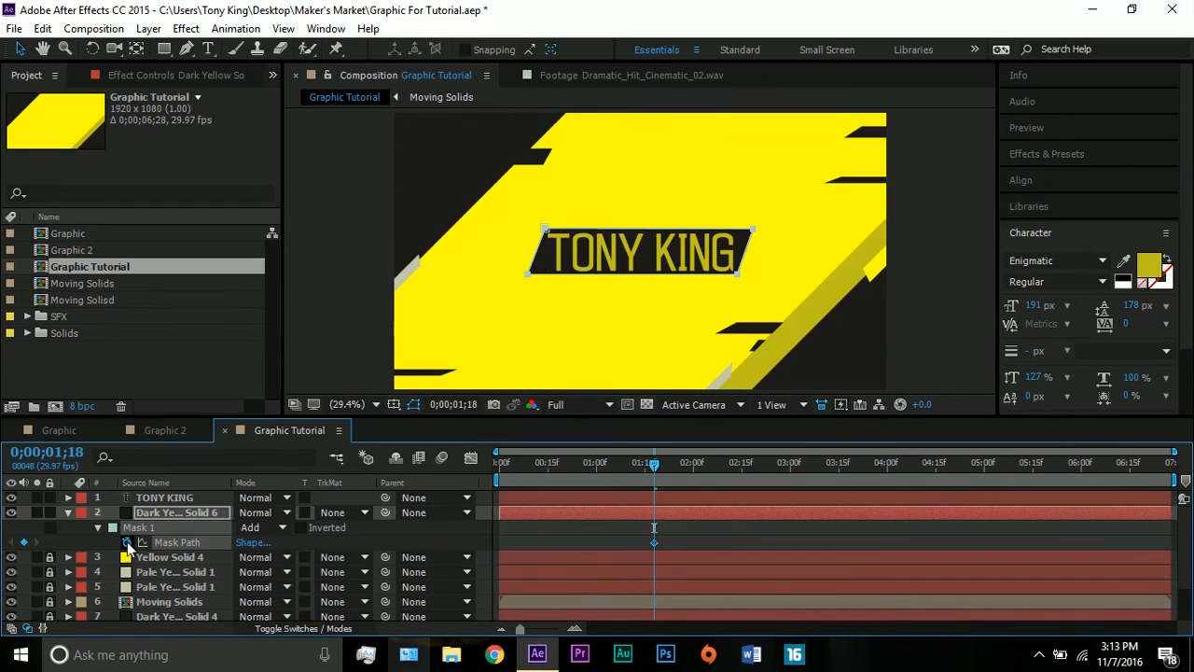
{"action": "left_click_drag", "start_coordinate": [657, 541], "coordinate": [748, 539]}
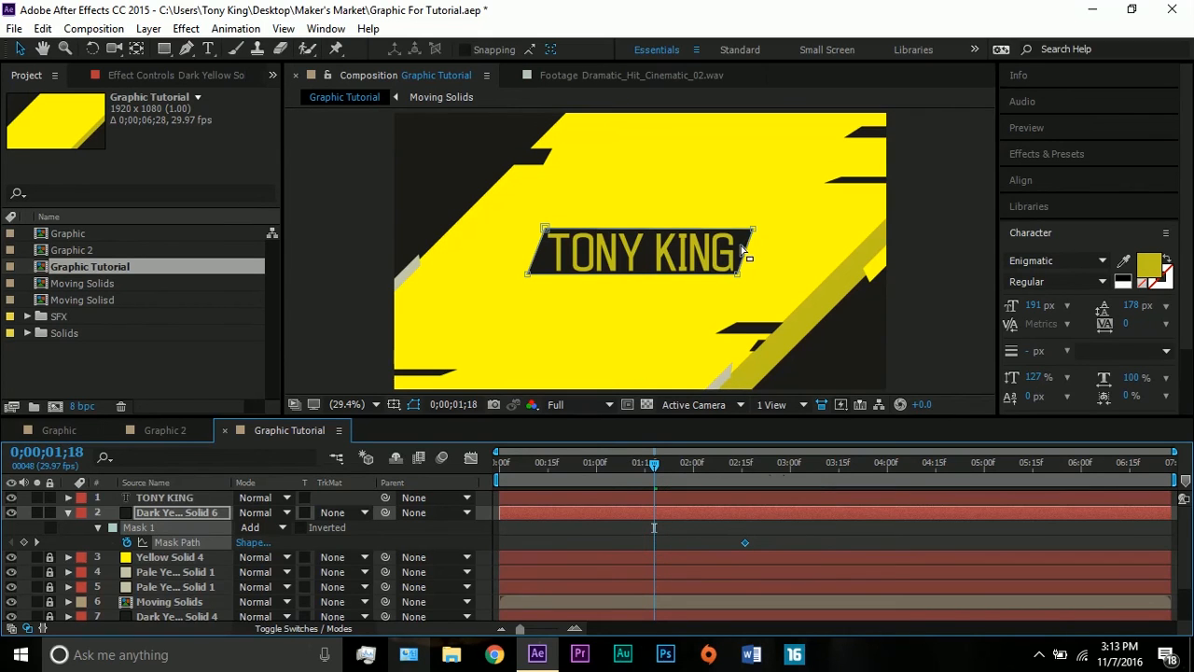
{"action": "left_click_drag", "start_coordinate": [747, 246], "coordinate": [536, 244]}
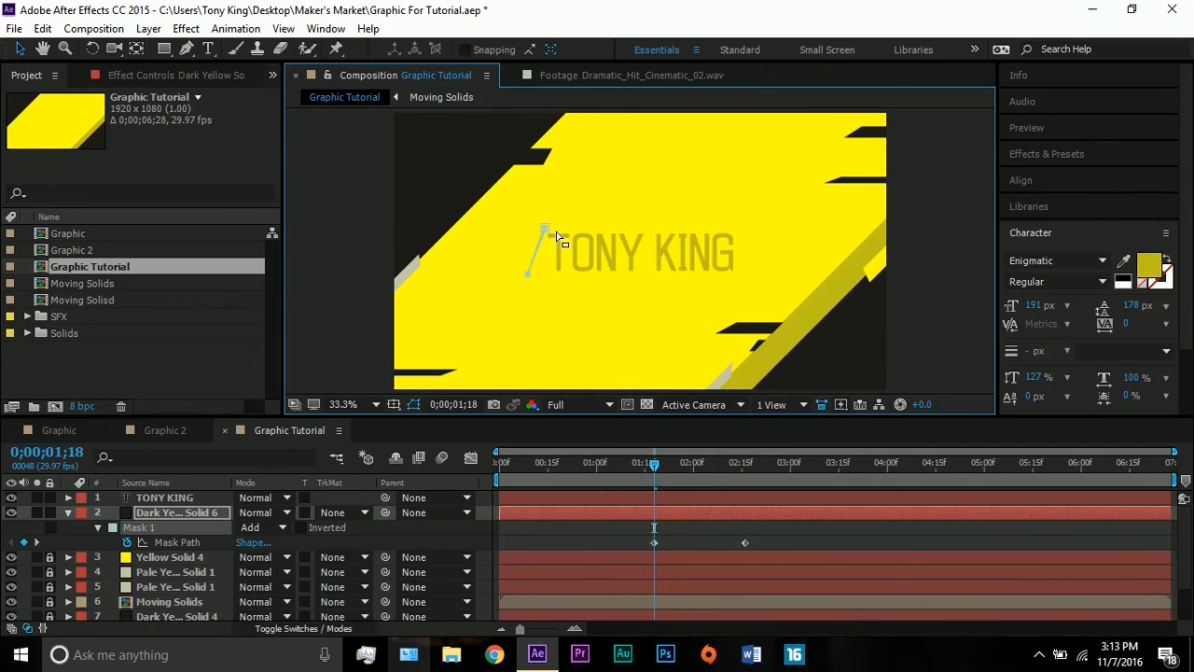
Zoom and pan to the mask slash, select the mask, and hide mask outlines in the viewer.
{"action": "scroll", "coordinate": [537, 248], "scroll_direction": "up", "scroll_amount": 4}
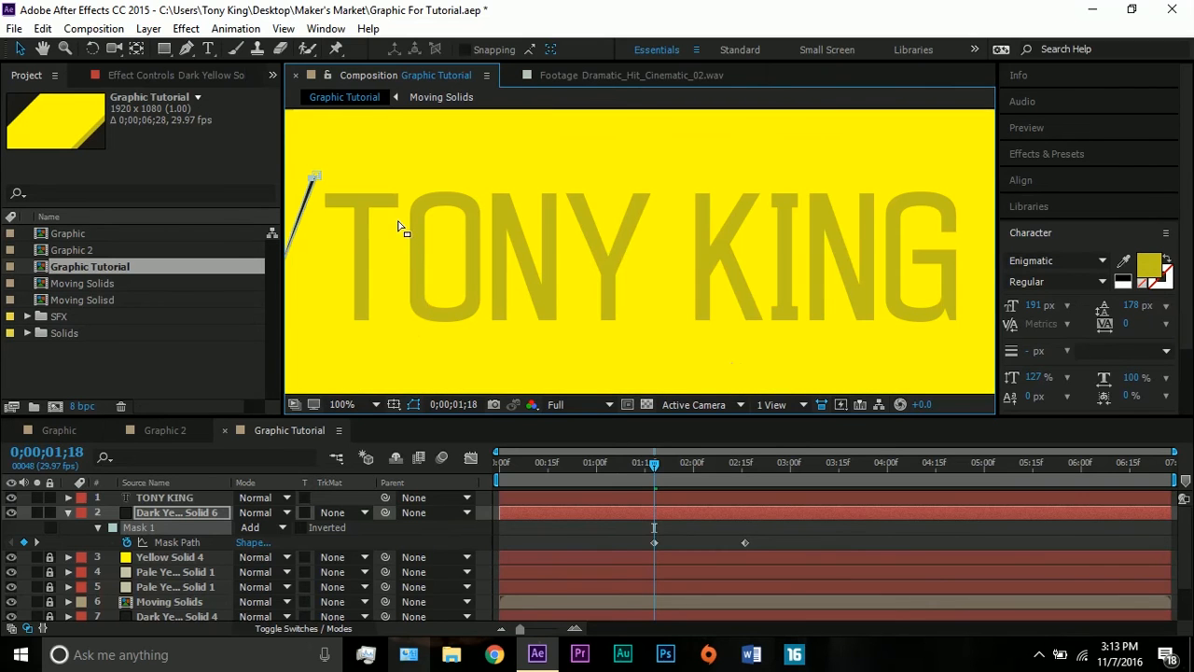
{"action": "key", "text": "h"}
{"action": "left_click_drag", "start_coordinate": [395, 210], "coordinate": [624, 243]}
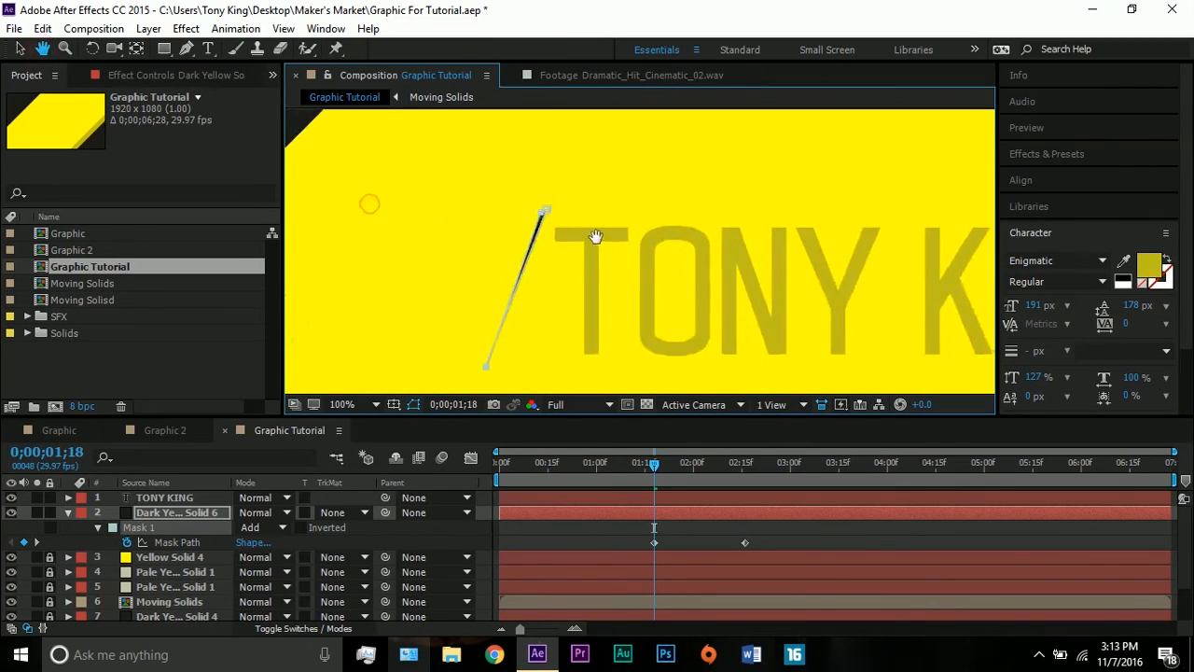
{"action": "left_click", "coordinate": [19, 48]}
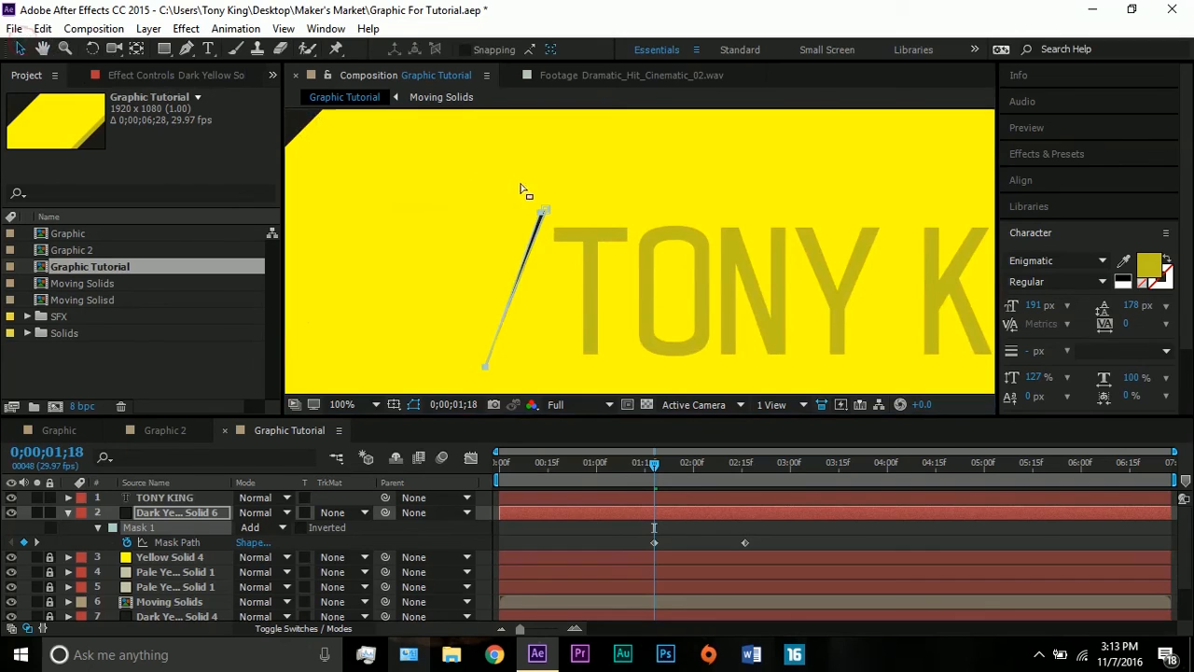
{"action": "left_click", "coordinate": [594, 196]}
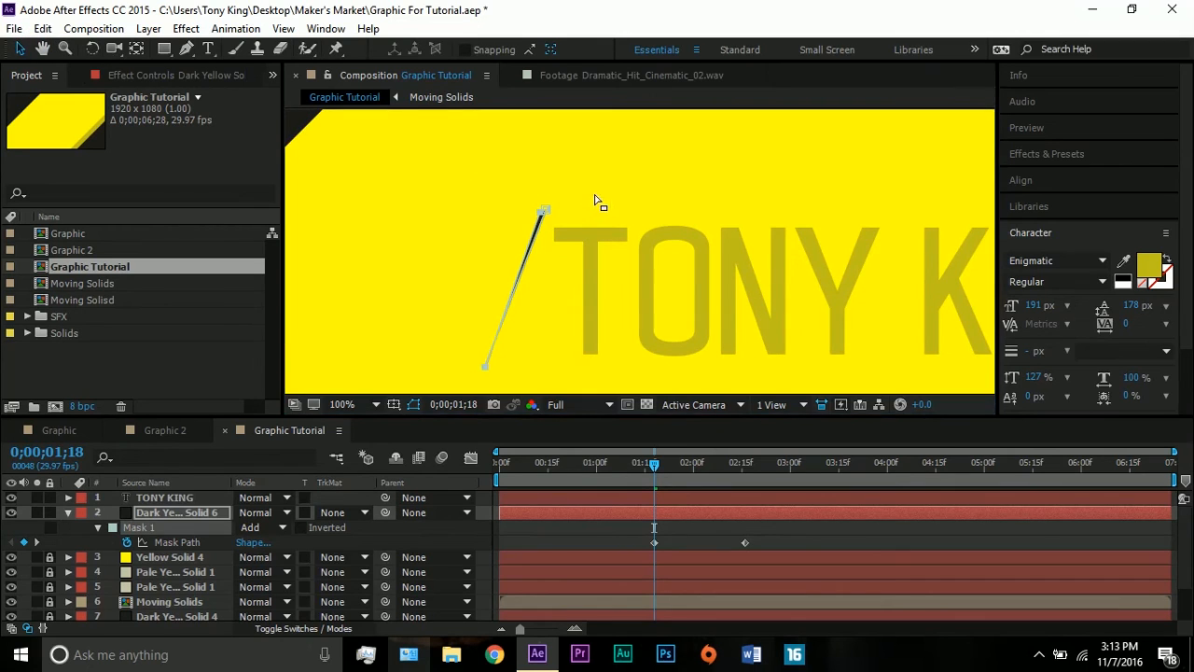
{"action": "left_click", "coordinate": [544, 212]}
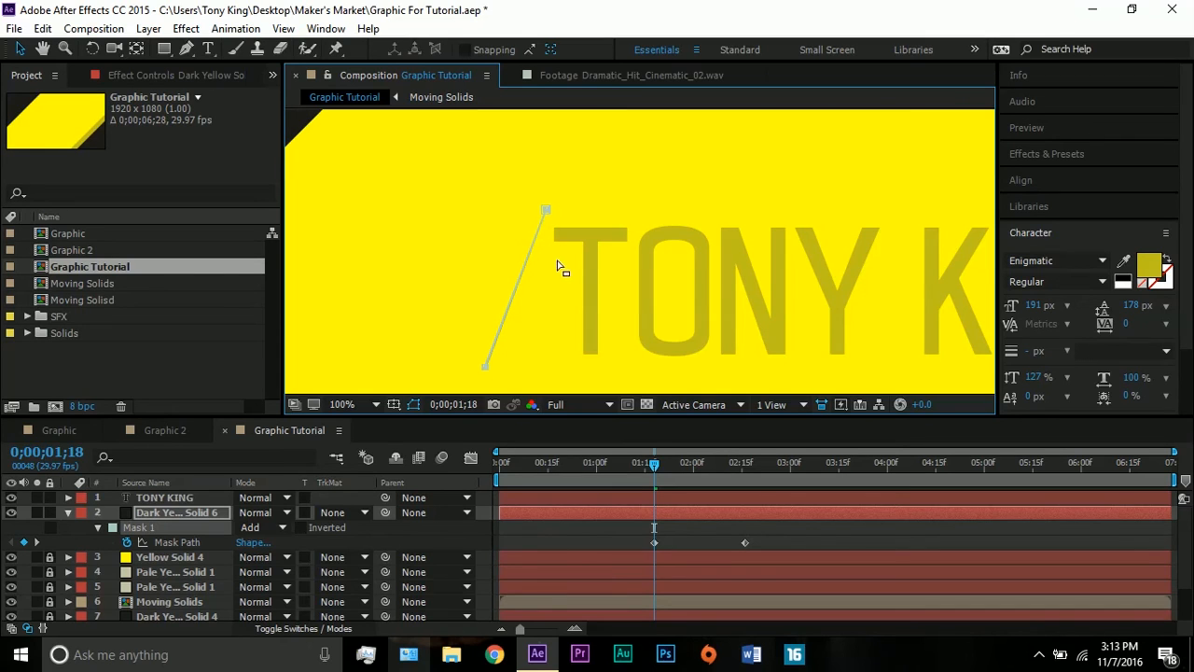
{"action": "left_click", "coordinate": [413, 405]}
Trim the dark label layer to start at 0;00;01;18 and check it is hidden before then.
{"action": "left_click_drag", "start_coordinate": [504, 512], "coordinate": [651, 498]}
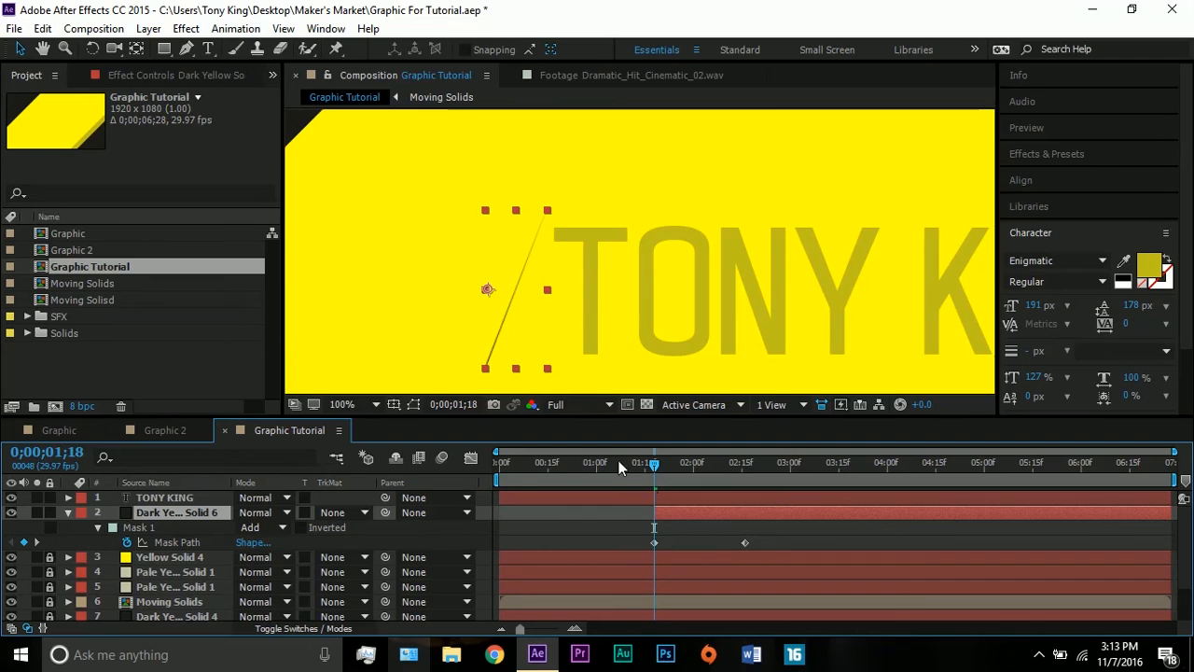
{"action": "mouse_move", "coordinate": [653, 464]}
{"action": "left_mouse_down"}
{"action": "mouse_move", "coordinate": [779, 465]}
{"action": "mouse_move", "coordinate": [654, 463]}
{"action": "left_mouse_up"}
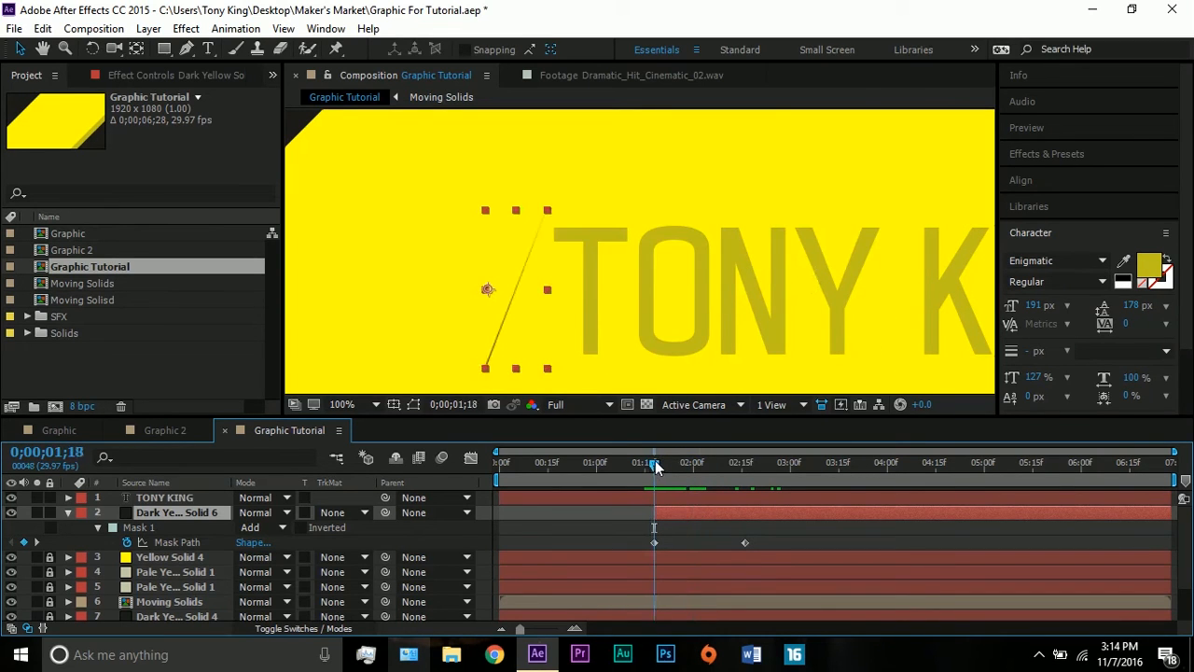
{"action": "left_click", "coordinate": [570, 321]}
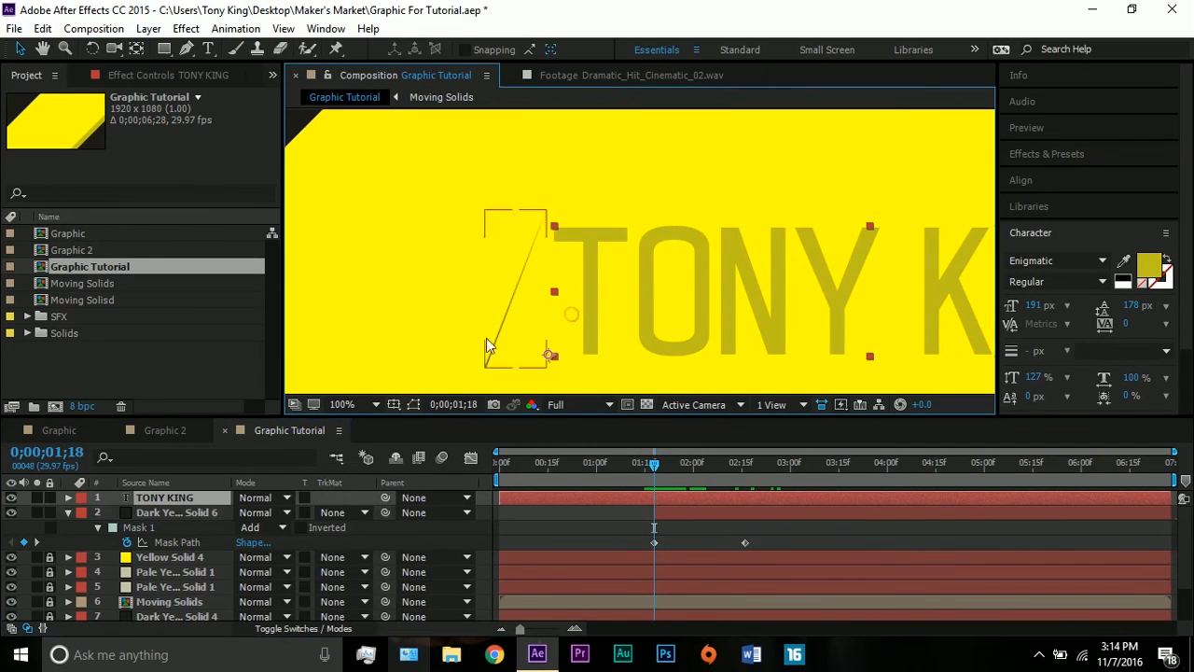
{"action": "left_click", "coordinate": [67, 512]}
{"action": "left_click", "coordinate": [343, 404]}
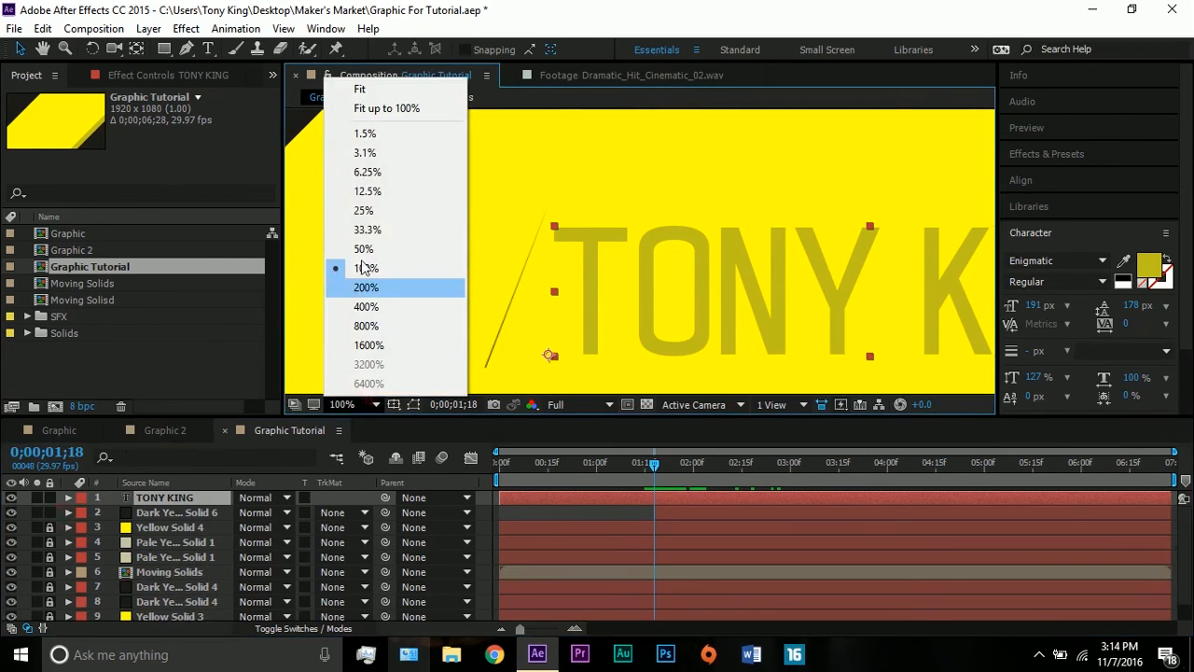
{"action": "left_click", "coordinate": [377, 108]}
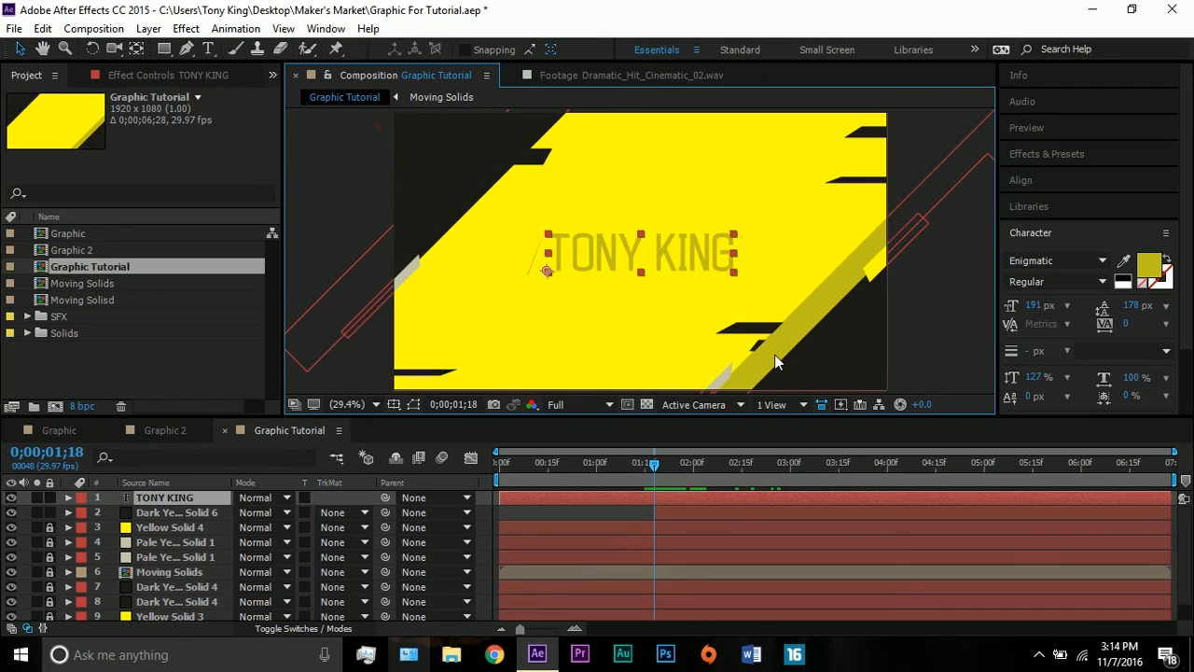
{"action": "left_click", "coordinate": [920, 343]}
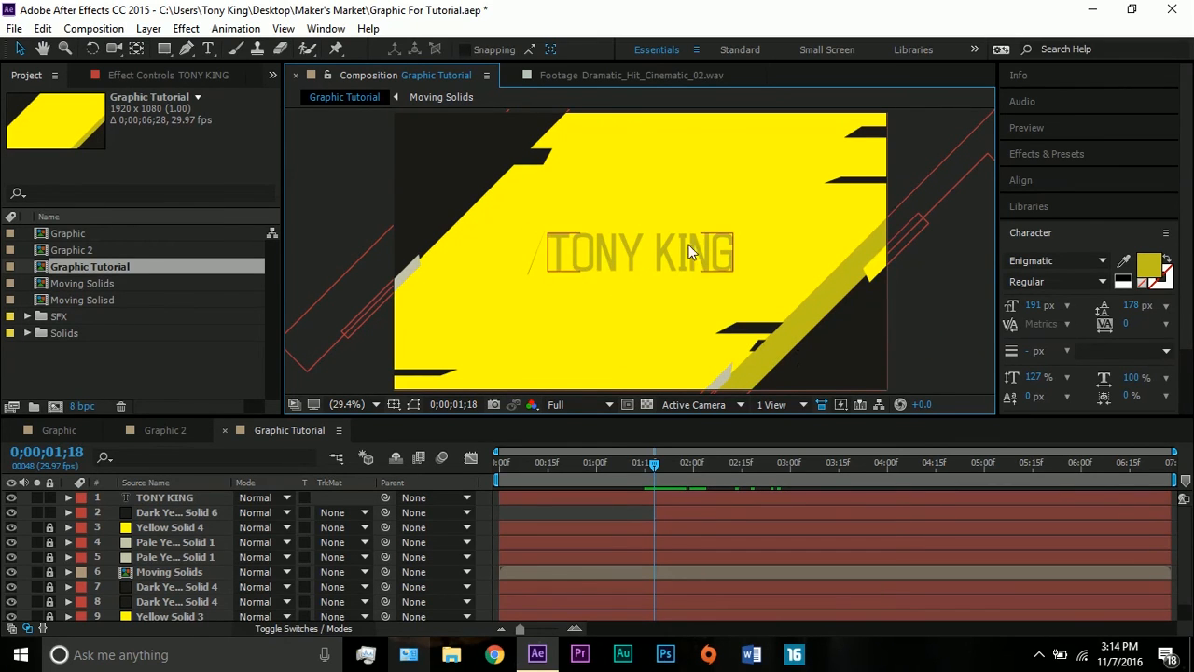
{"action": "left_click", "coordinate": [667, 501]}
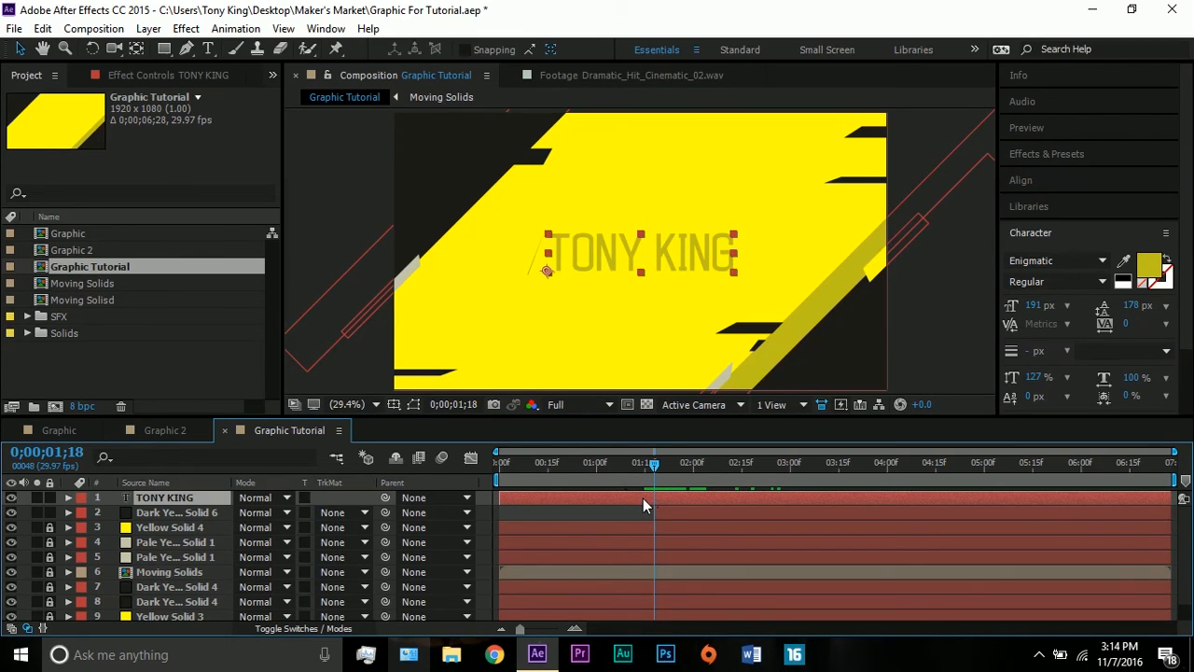
{"action": "left_click", "coordinate": [180, 509]}
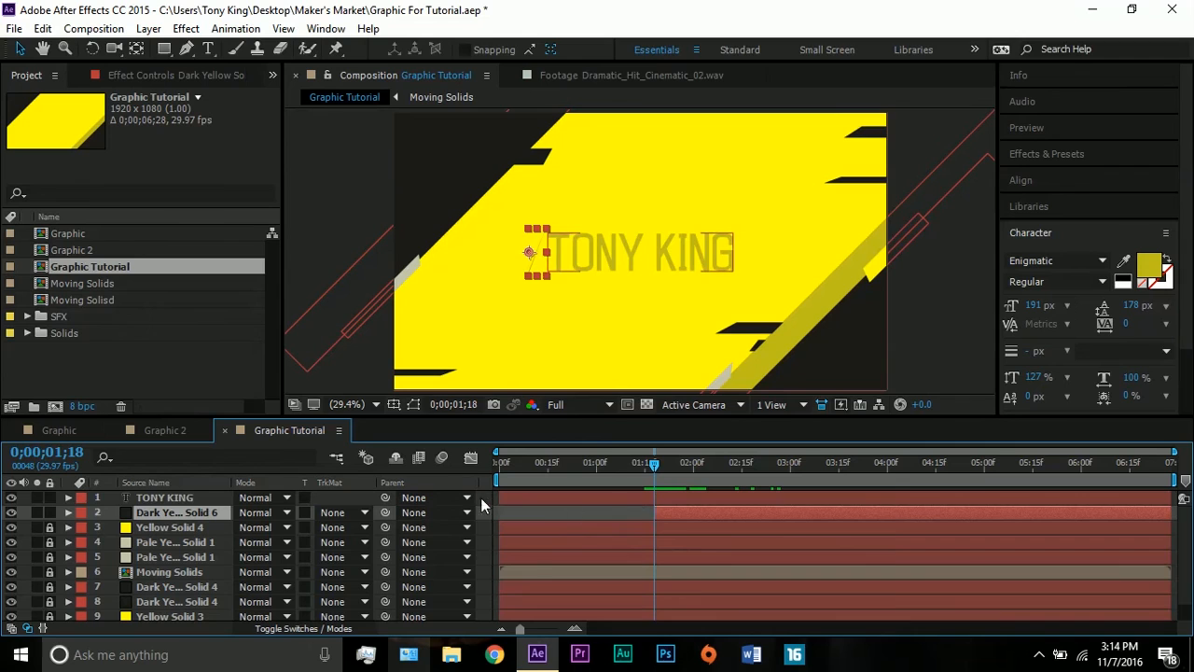
{"action": "key", "text": "m"}
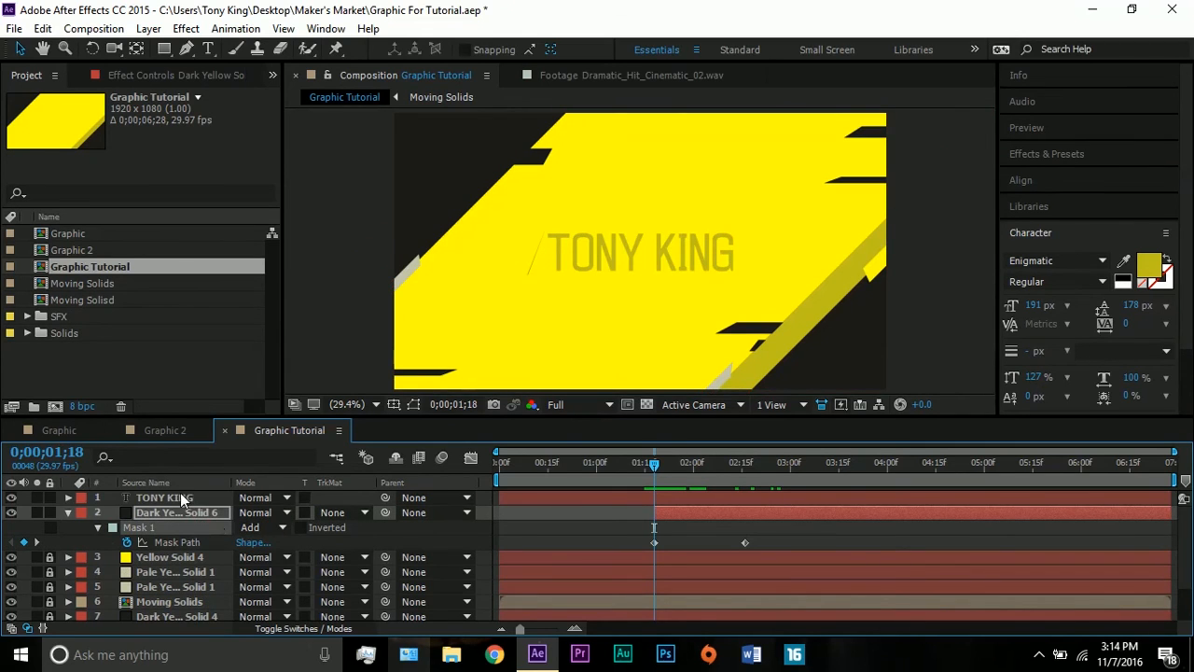
{"action": "left_click", "coordinate": [180, 501]}
{"action": "key", "text": "ctrl+v"}
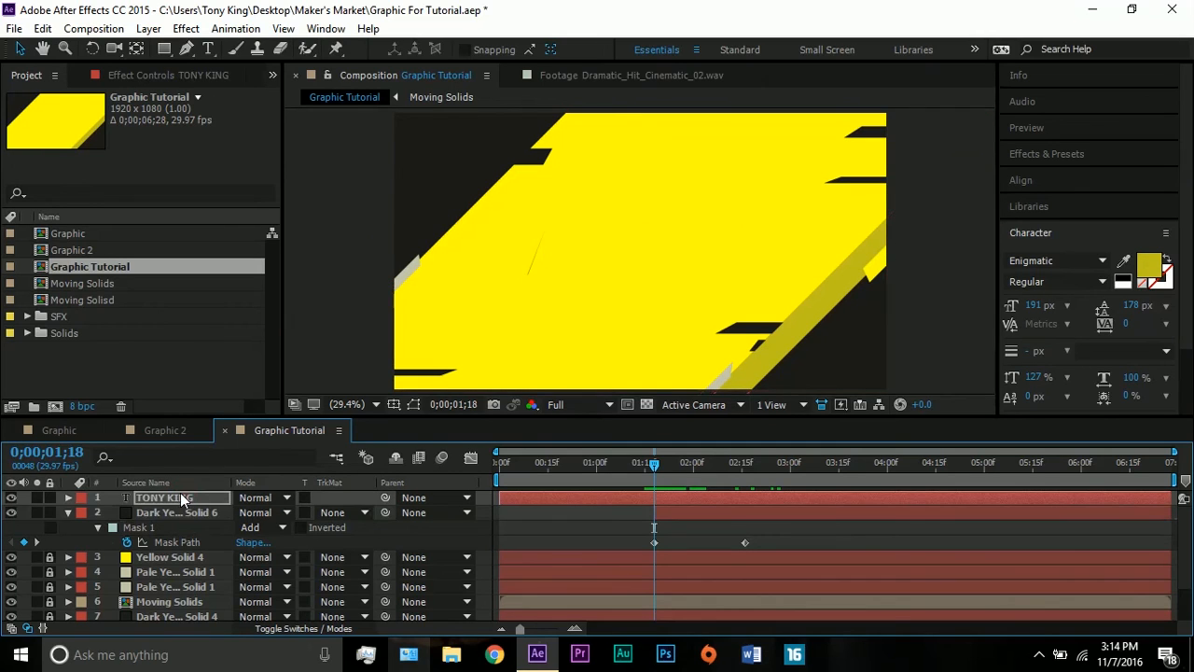
{"action": "left_click_drag", "start_coordinate": [656, 471], "coordinate": [720, 467]}
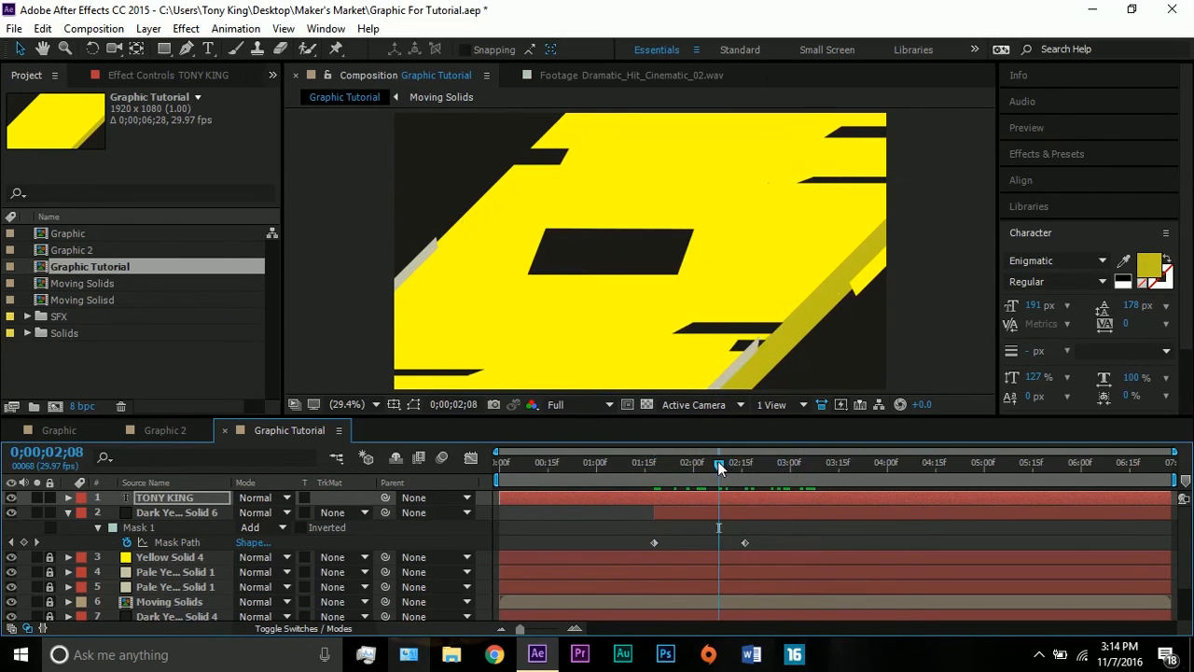
{"action": "left_click", "coordinate": [418, 408]}
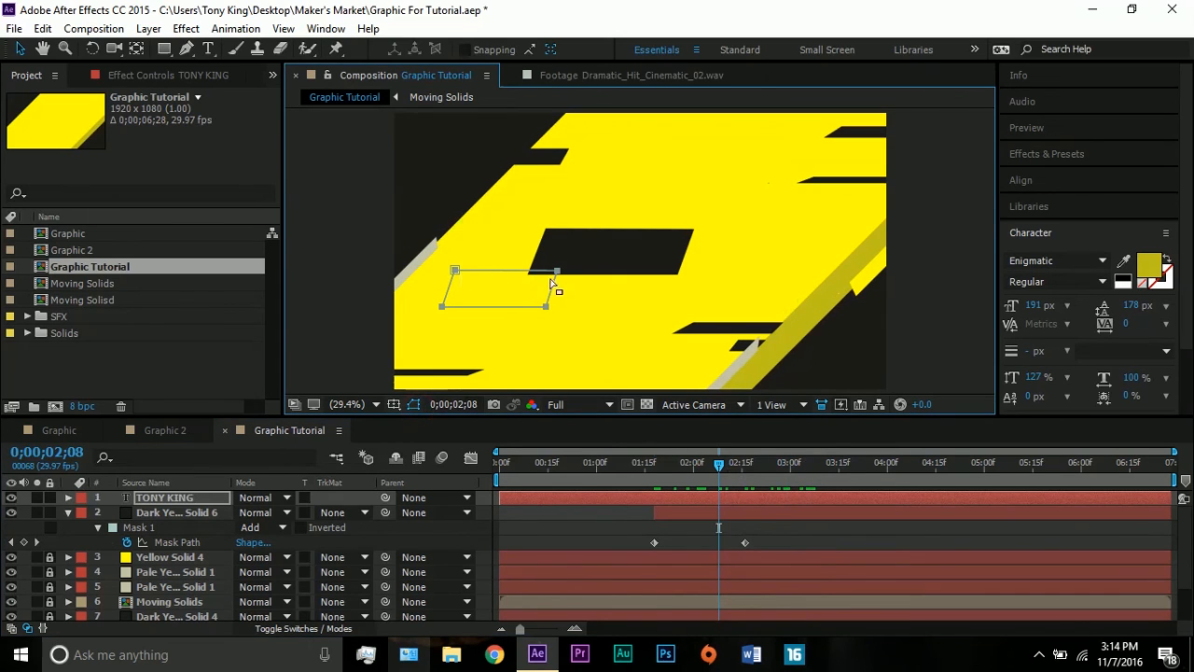
{"action": "left_click_drag", "start_coordinate": [570, 288], "coordinate": [638, 263]}
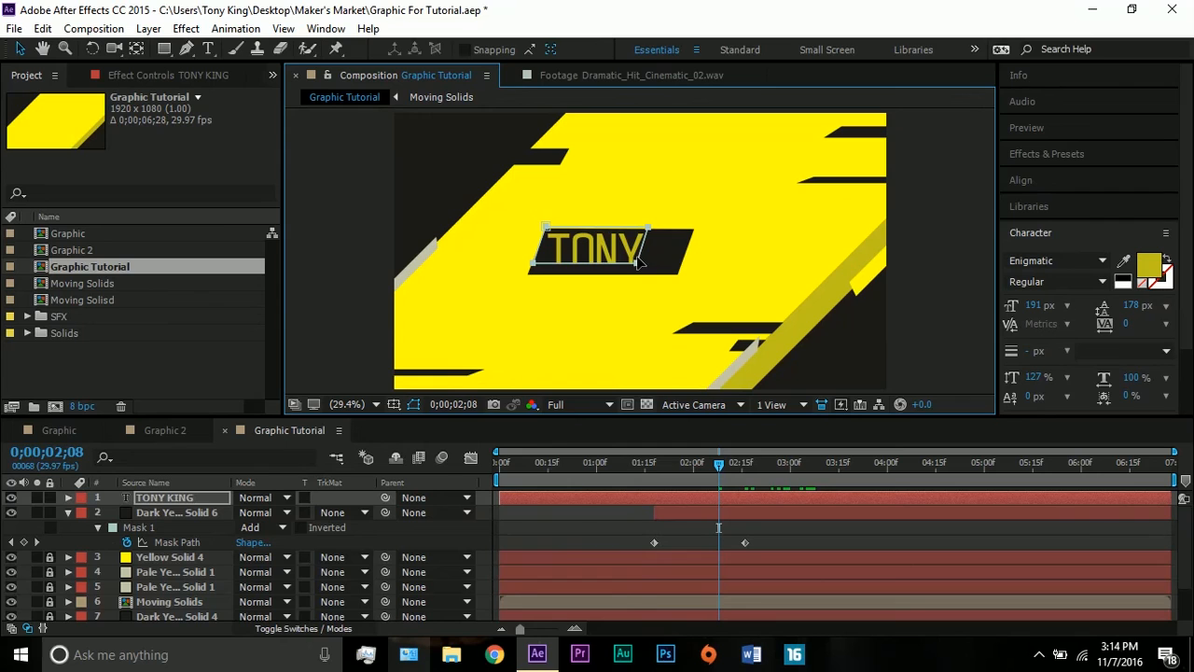
{"action": "left_click", "coordinate": [187, 497]}
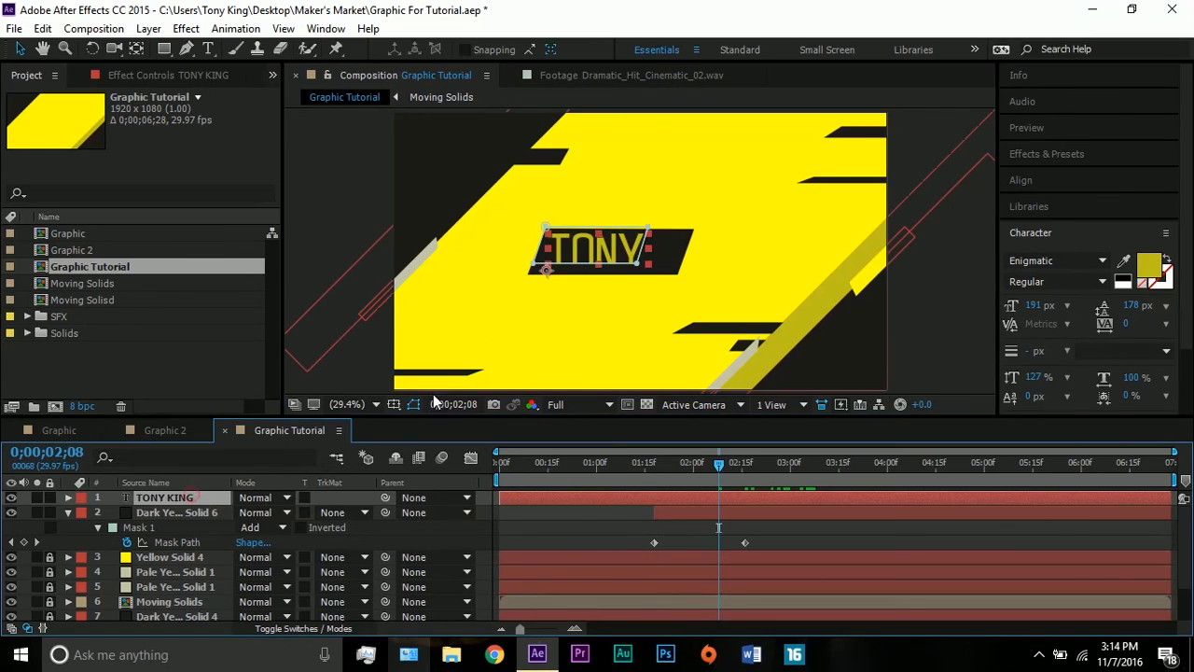
{"action": "left_click", "coordinate": [626, 266]}
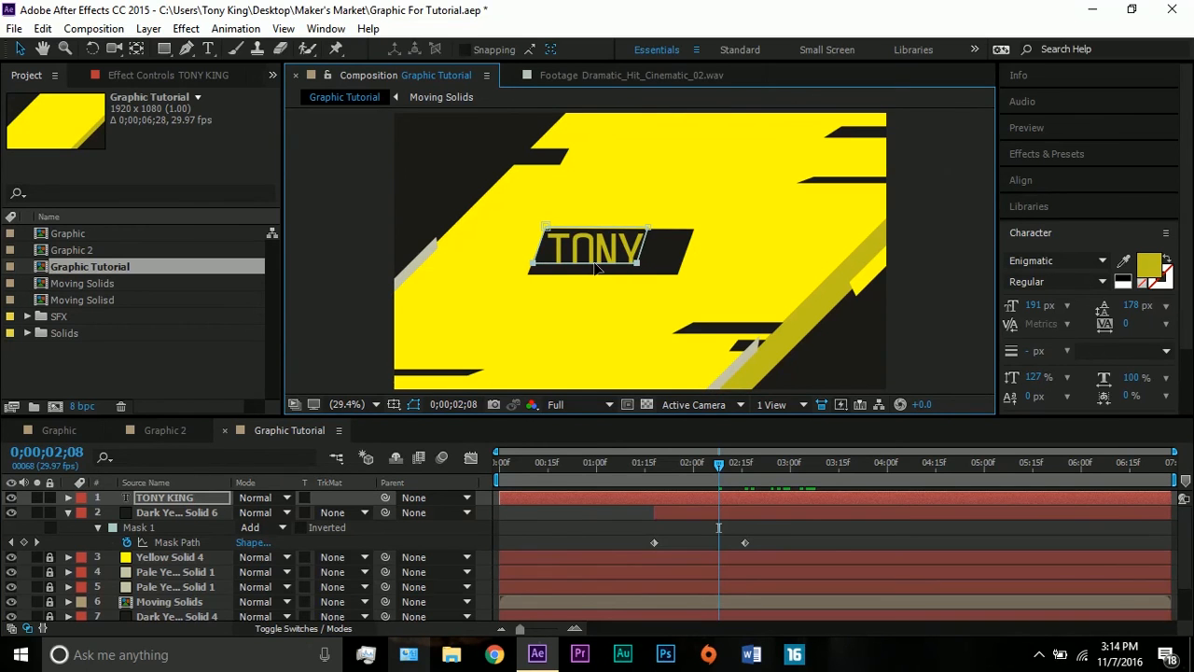
{"action": "key", "text": "Delete"}
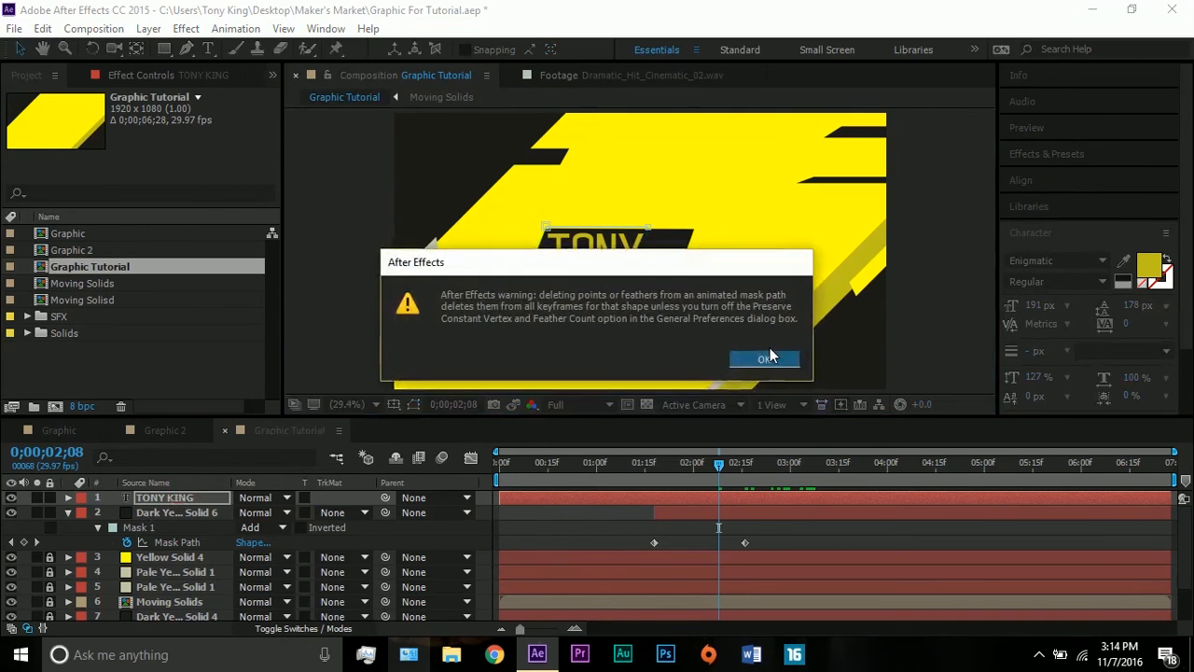
{"action": "left_click", "coordinate": [766, 359]}
{"action": "left_click", "coordinate": [185, 499]}
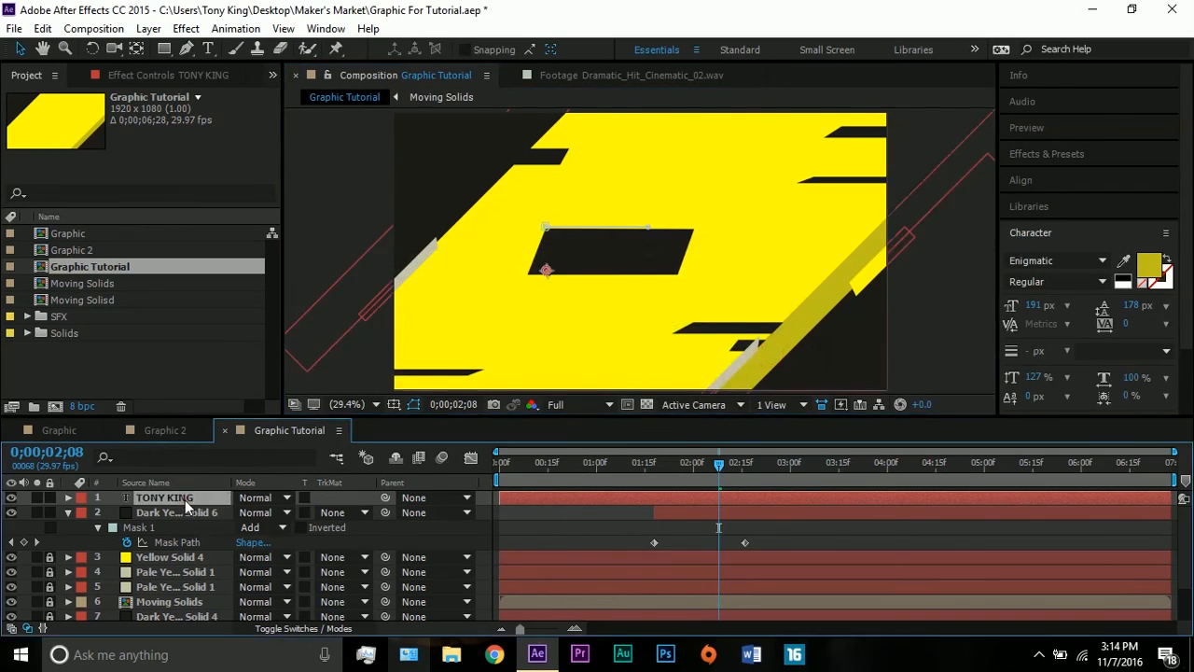
{"action": "key", "text": "m"}
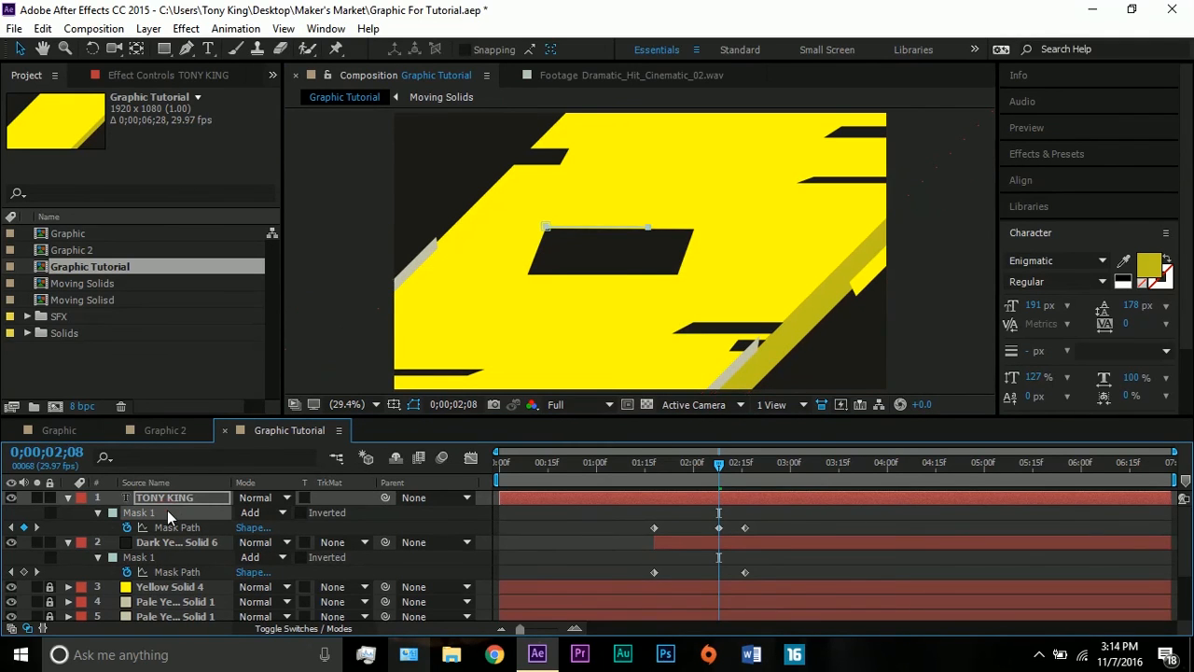
{"action": "key", "text": "Delete"}
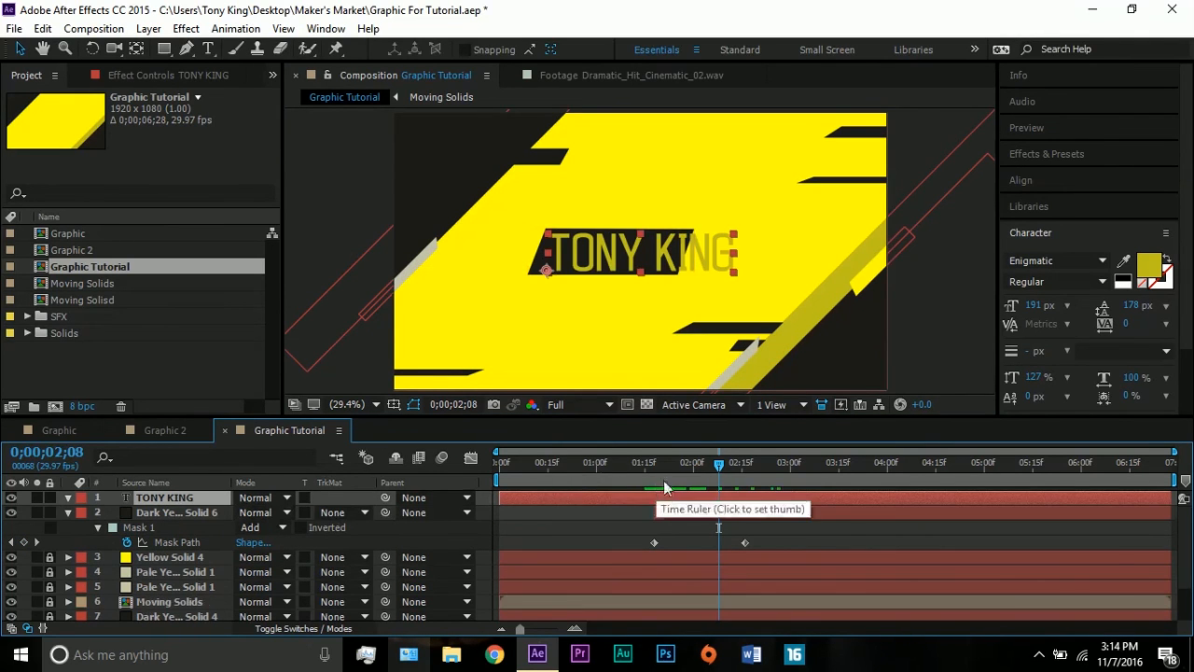
Draw a four-point Pen mask around the TONY KING text box.
{"action": "left_click", "coordinate": [660, 477]}
{"action": "left_click_drag", "start_coordinate": [655, 475], "coordinate": [744, 475]}
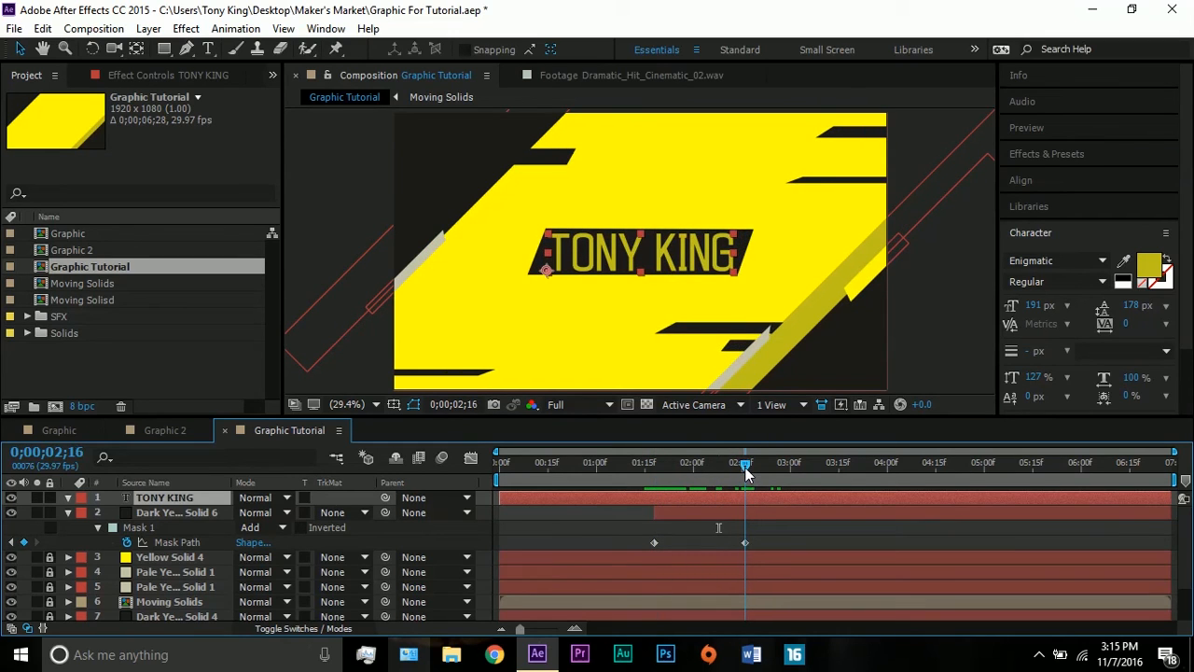
{"action": "left_click", "coordinate": [187, 49]}
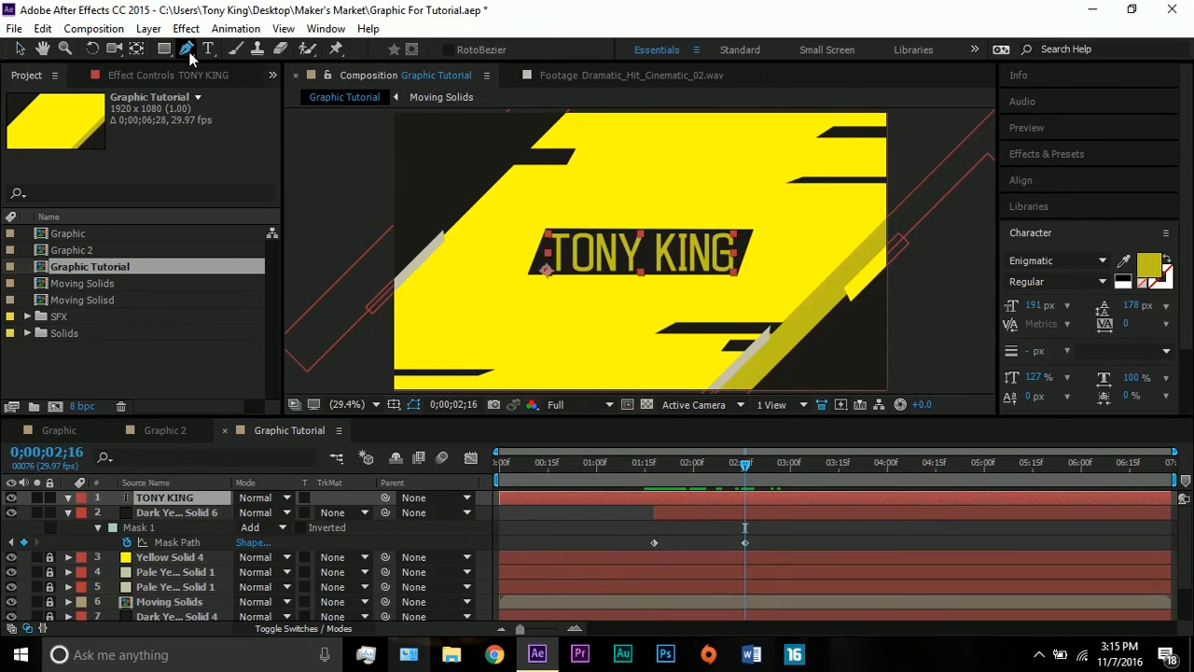
{"action": "left_click", "coordinate": [752, 228]}
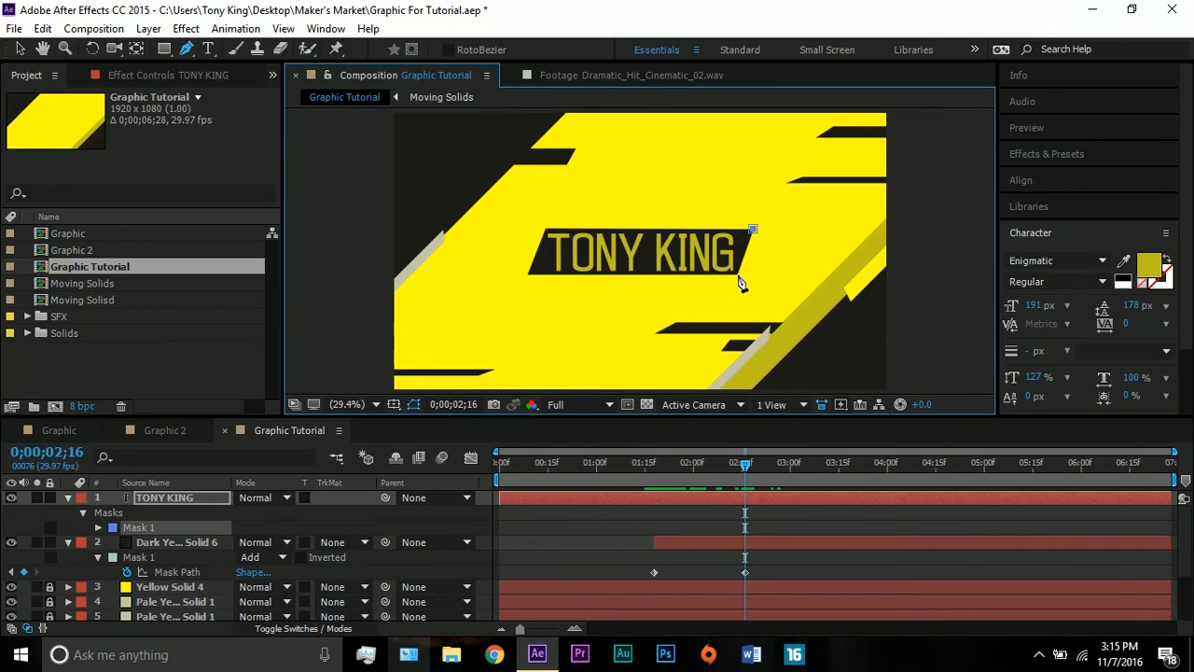
{"action": "left_click", "coordinate": [737, 273]}
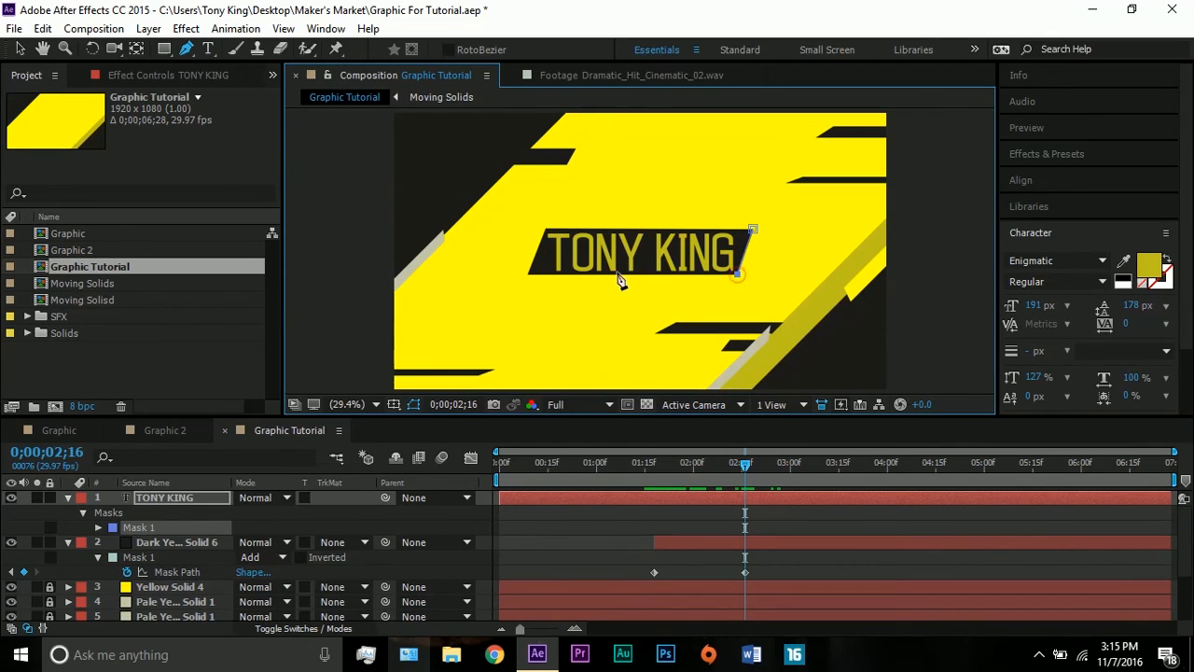
{"action": "left_click", "coordinate": [528, 276]}
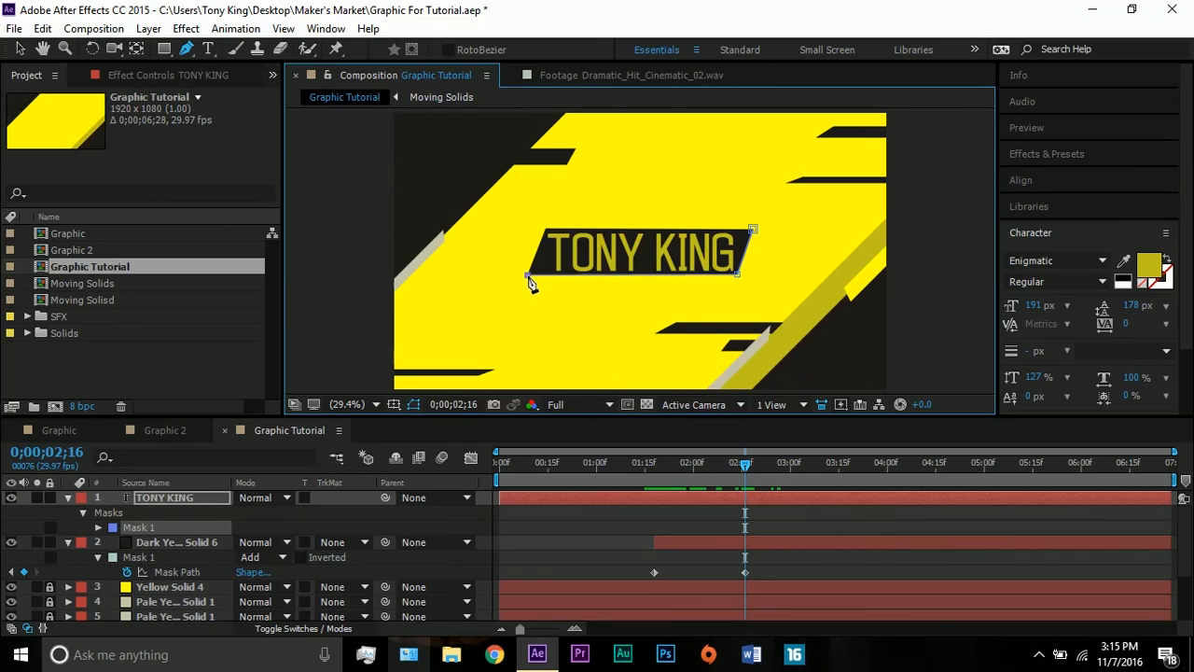
{"action": "left_click", "coordinate": [544, 229]}
{"action": "left_click", "coordinate": [753, 229]}
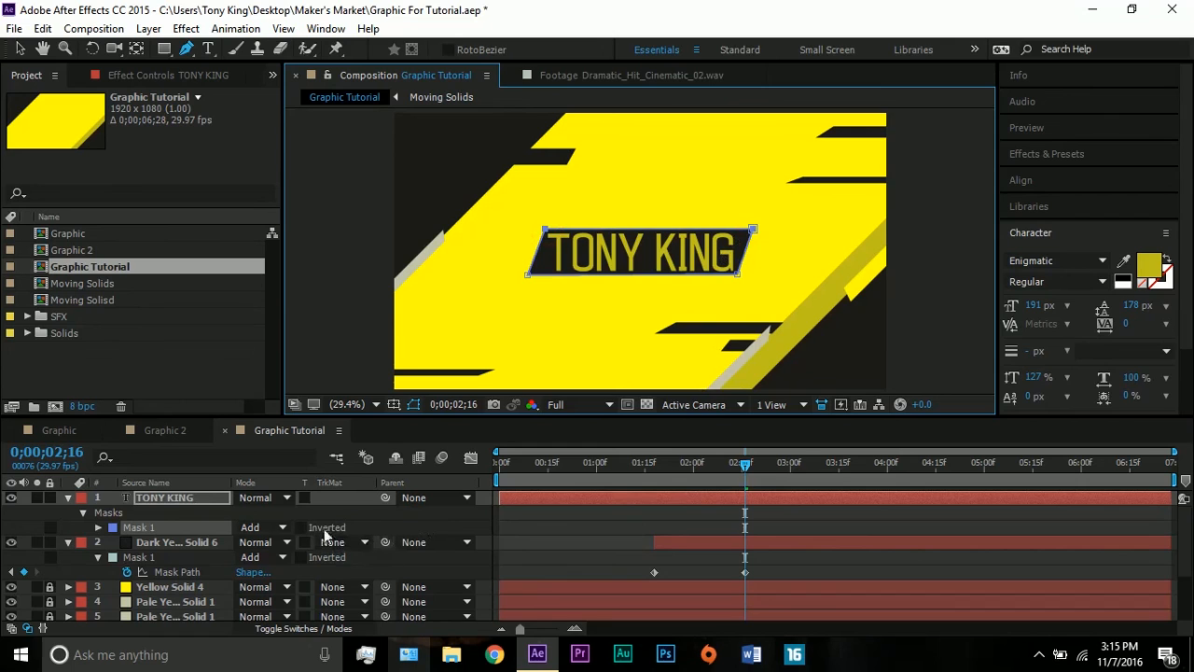
Collapse the text mask to a thin left slash at 1;18 and start the TONY KING layer there.
{"action": "left_click", "coordinate": [145, 499]}
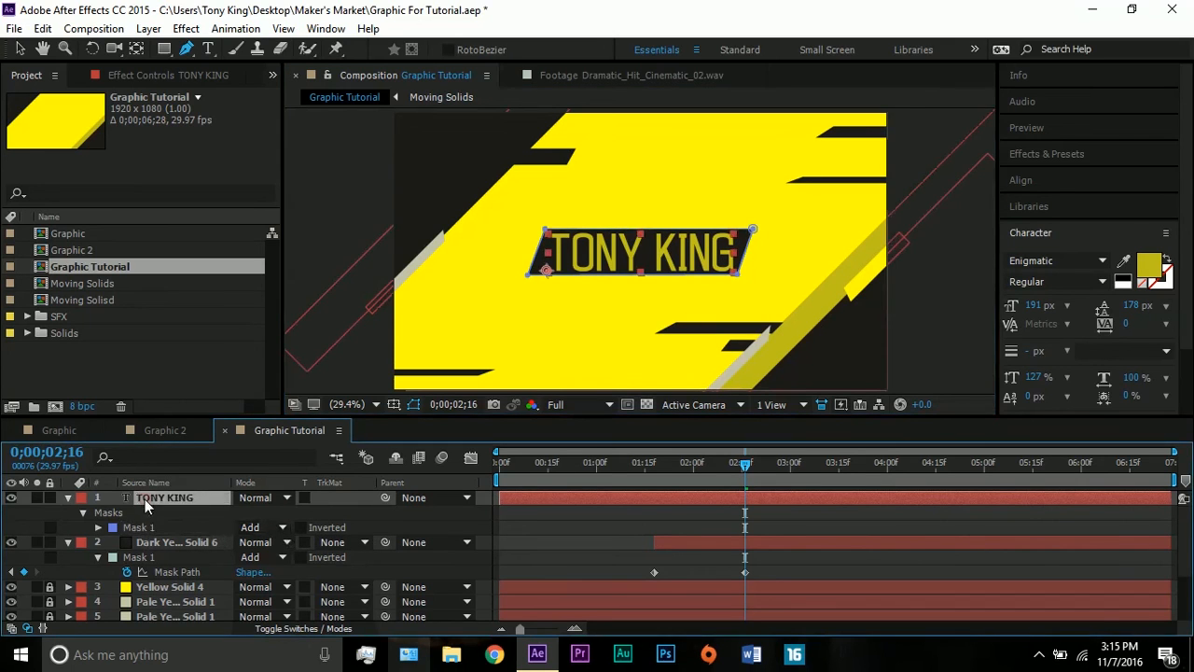
{"action": "key", "text": "m"}
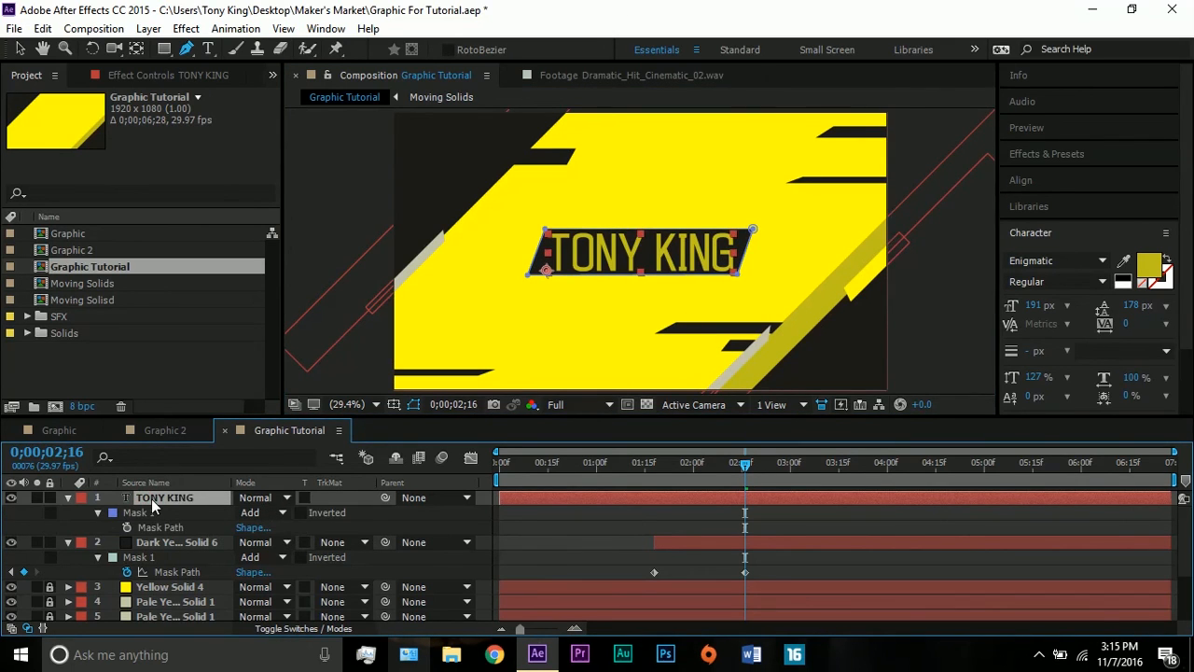
{"action": "left_click", "coordinate": [135, 515]}
{"action": "left_click_drag", "start_coordinate": [744, 463], "coordinate": [656, 471]}
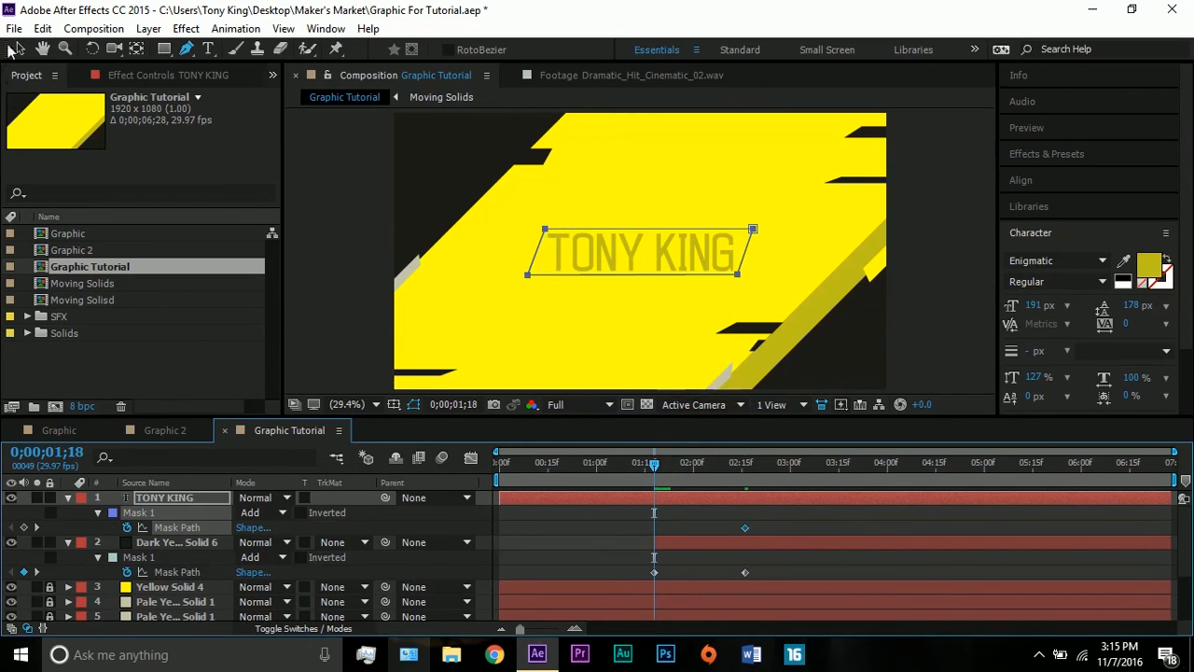
{"action": "left_click", "coordinate": [20, 48]}
{"action": "left_click", "coordinate": [654, 191]}
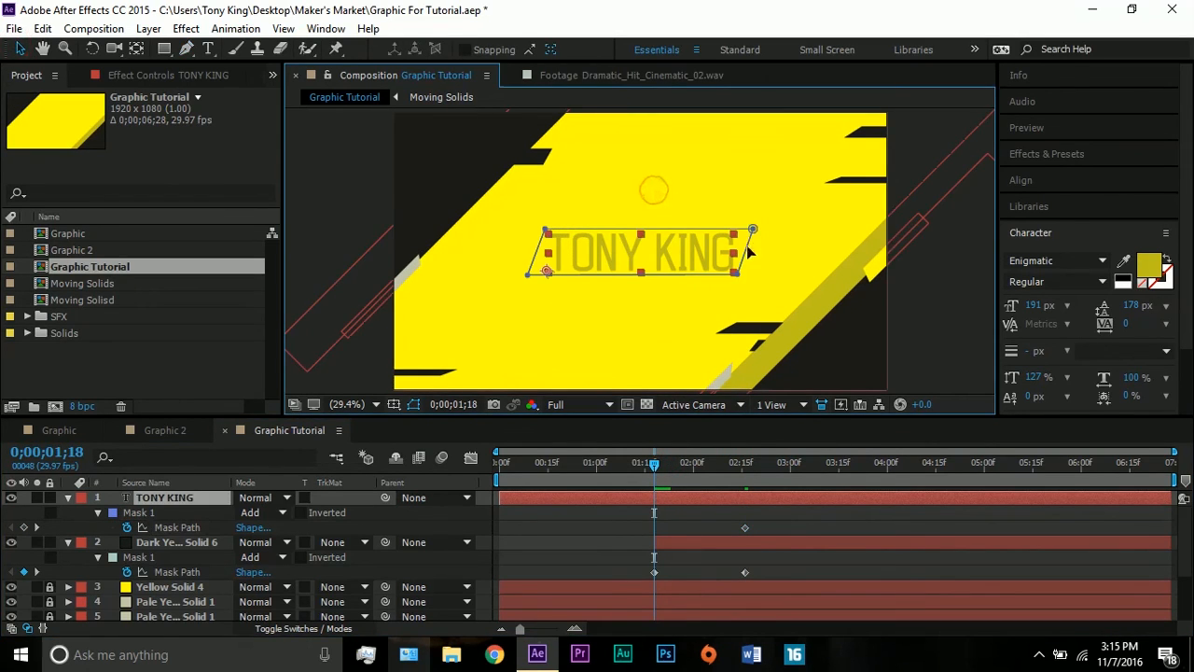
{"action": "left_click_drag", "start_coordinate": [746, 252], "coordinate": [551, 241]}
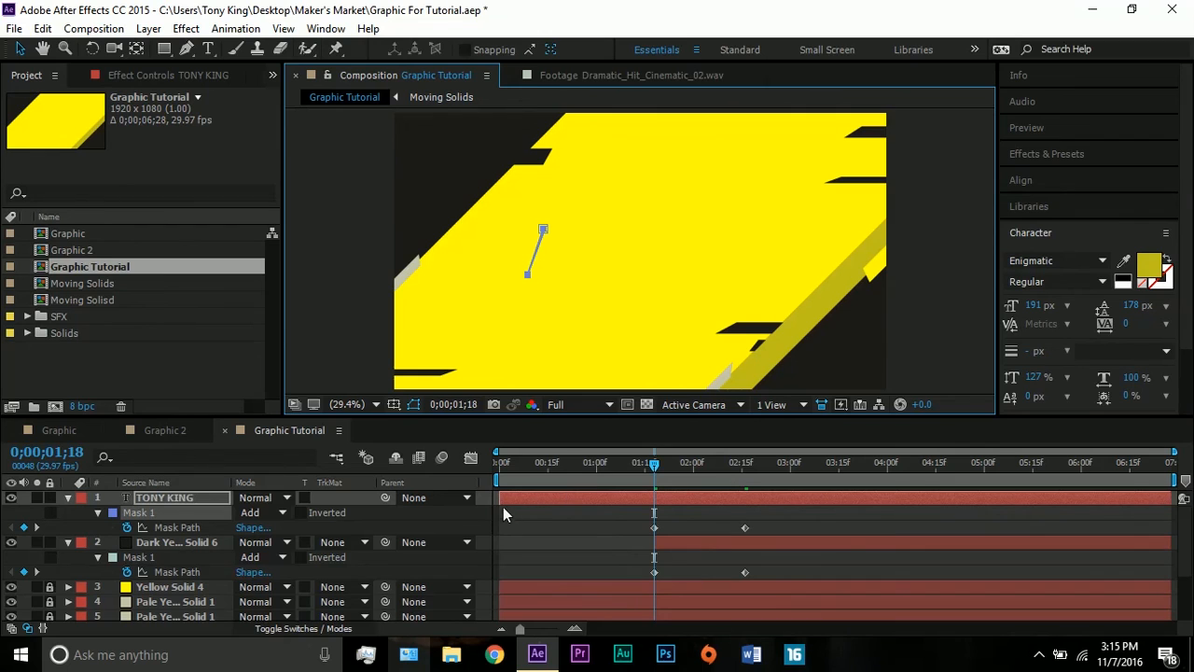
{"action": "left_click_drag", "start_coordinate": [501, 499], "coordinate": [655, 477]}
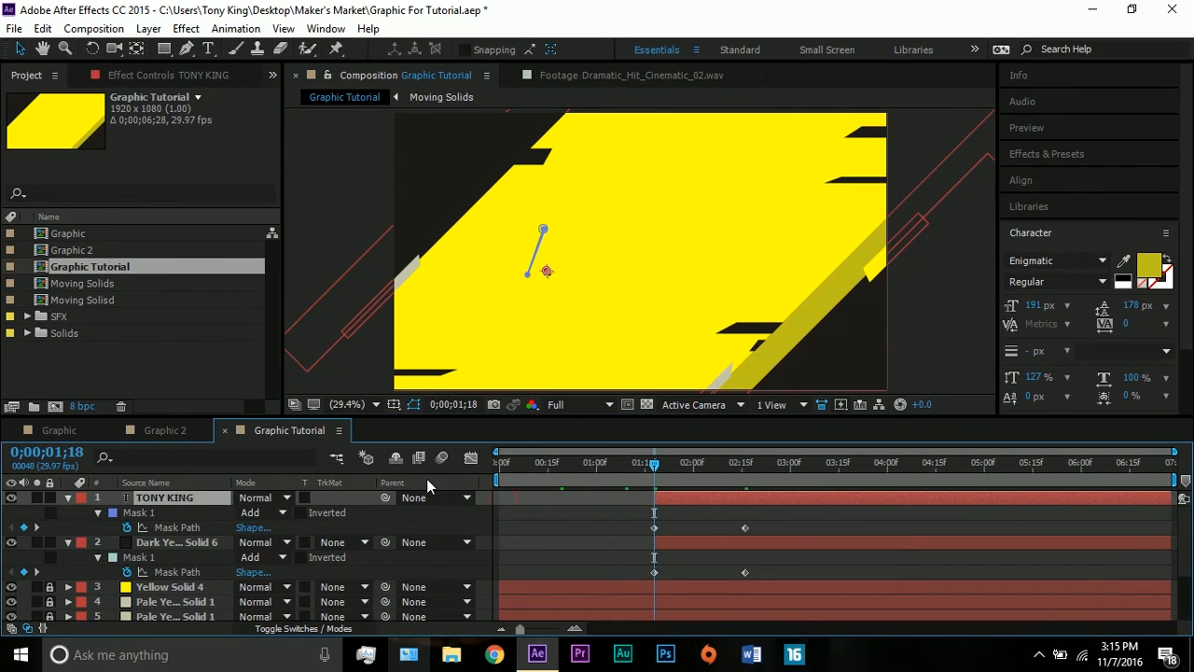
{"action": "left_click", "coordinate": [67, 497]}
{"action": "left_click", "coordinate": [68, 512]}
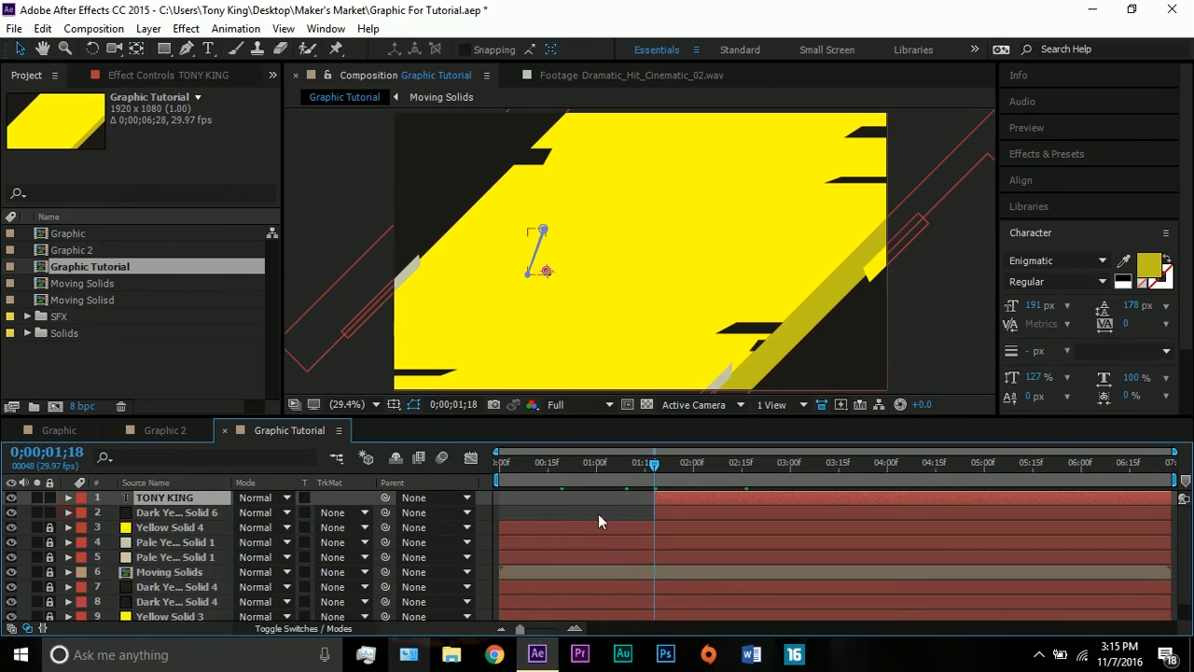
Scrub and play back the finished TONY KING wipe-in.
{"action": "left_click", "coordinate": [598, 513]}
{"action": "key", "text": "Page_Down"}
{"action": "key", "text": "Page_Down"}
{"action": "key", "text": "Page_Down"}
{"action": "key", "text": "Page_Down"}
{"action": "left_click_drag", "start_coordinate": [679, 466], "coordinate": [738, 466]}
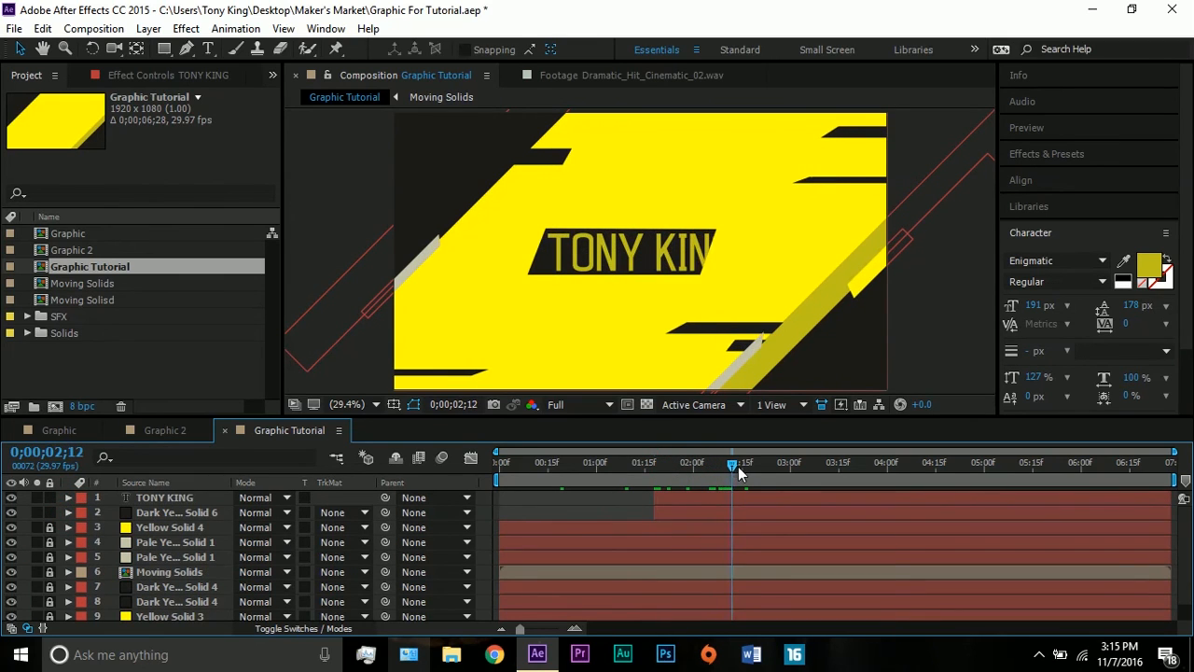
{"action": "key", "text": "space"}
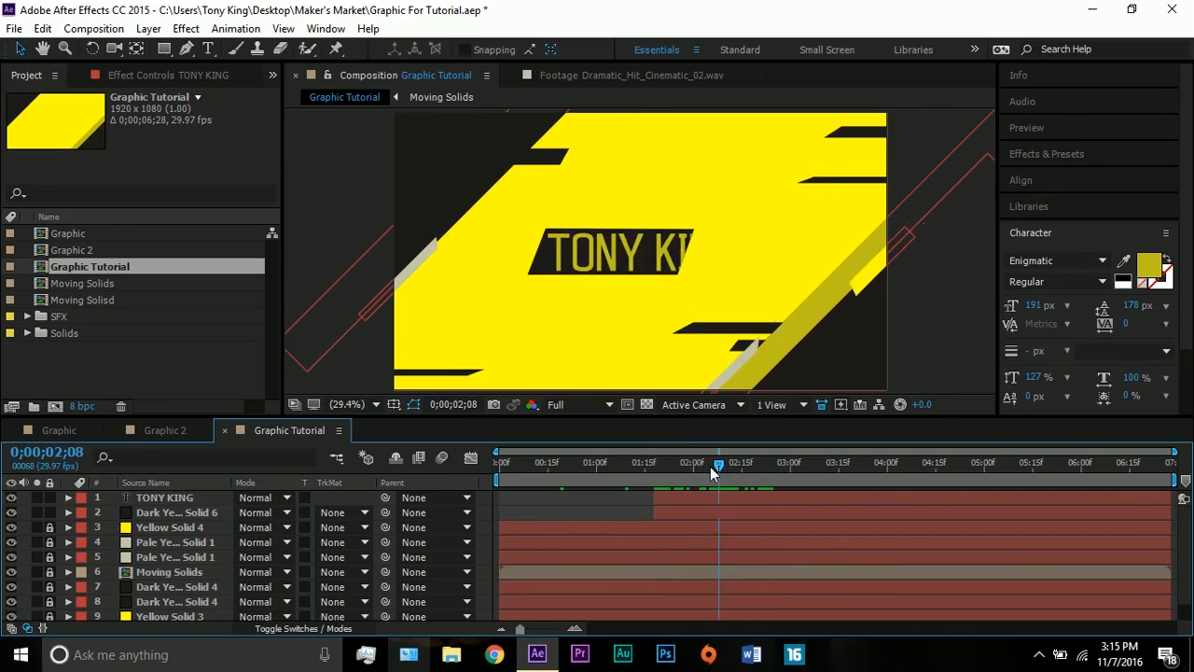
{"action": "left_click_drag", "start_coordinate": [669, 467], "coordinate": [810, 465]}
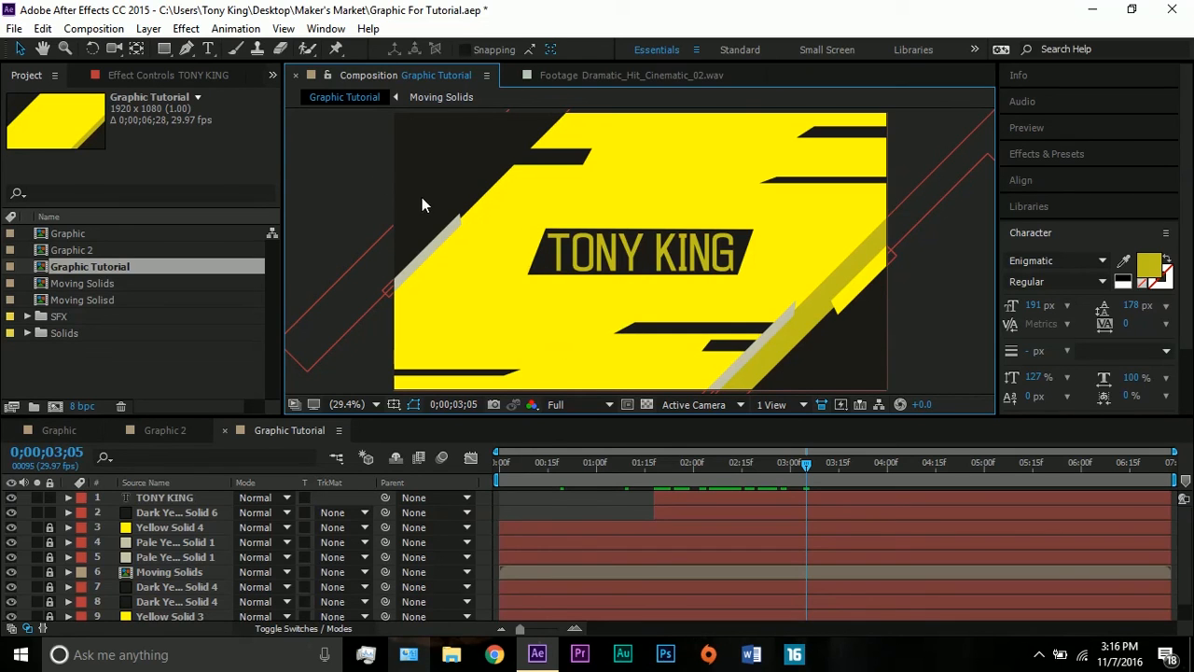
Switch to the Graphic example comp for comparison.
{"action": "left_click", "coordinate": [559, 250]}
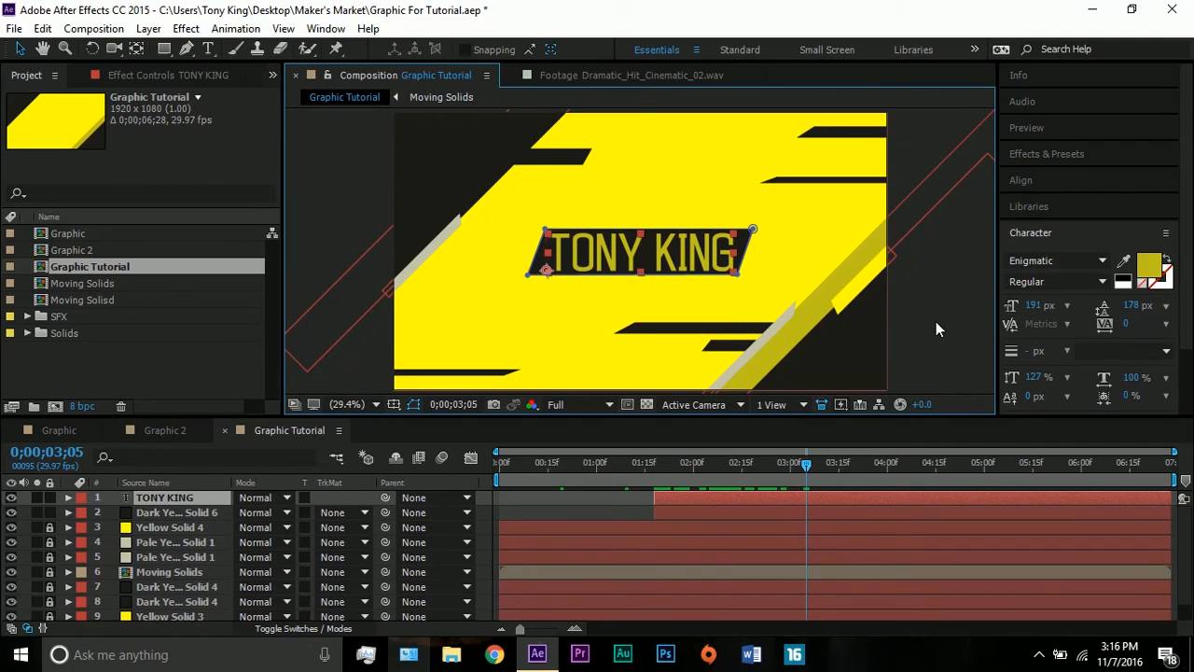
{"action": "left_click", "coordinate": [850, 294]}
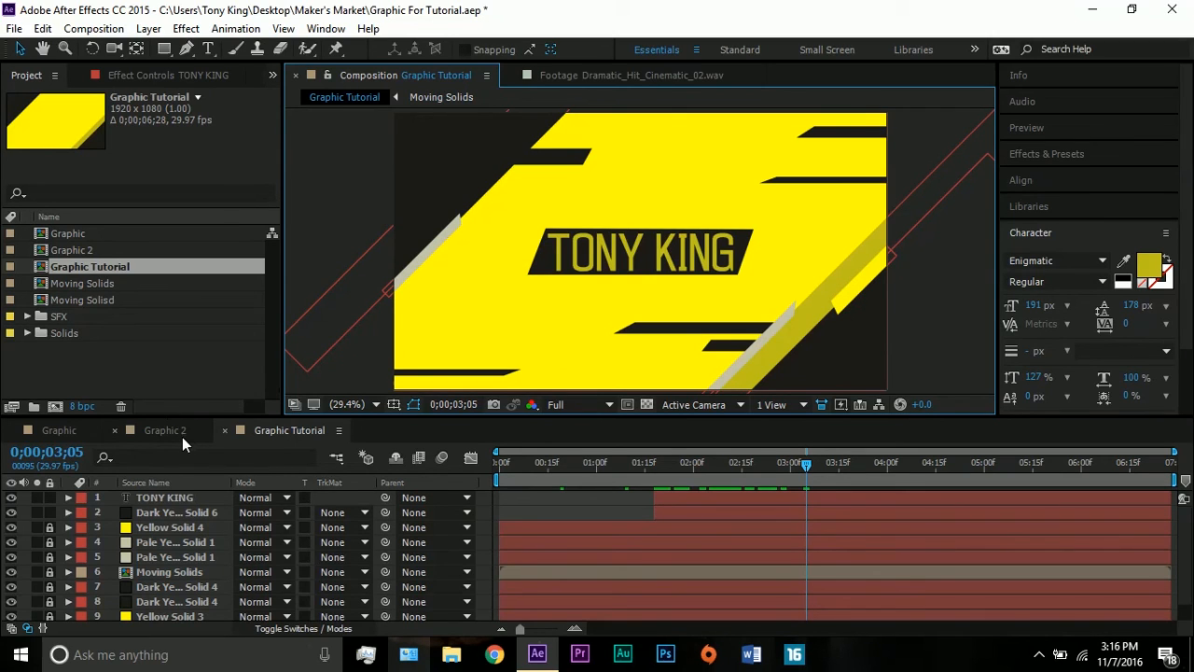
{"action": "left_click", "coordinate": [60, 430]}
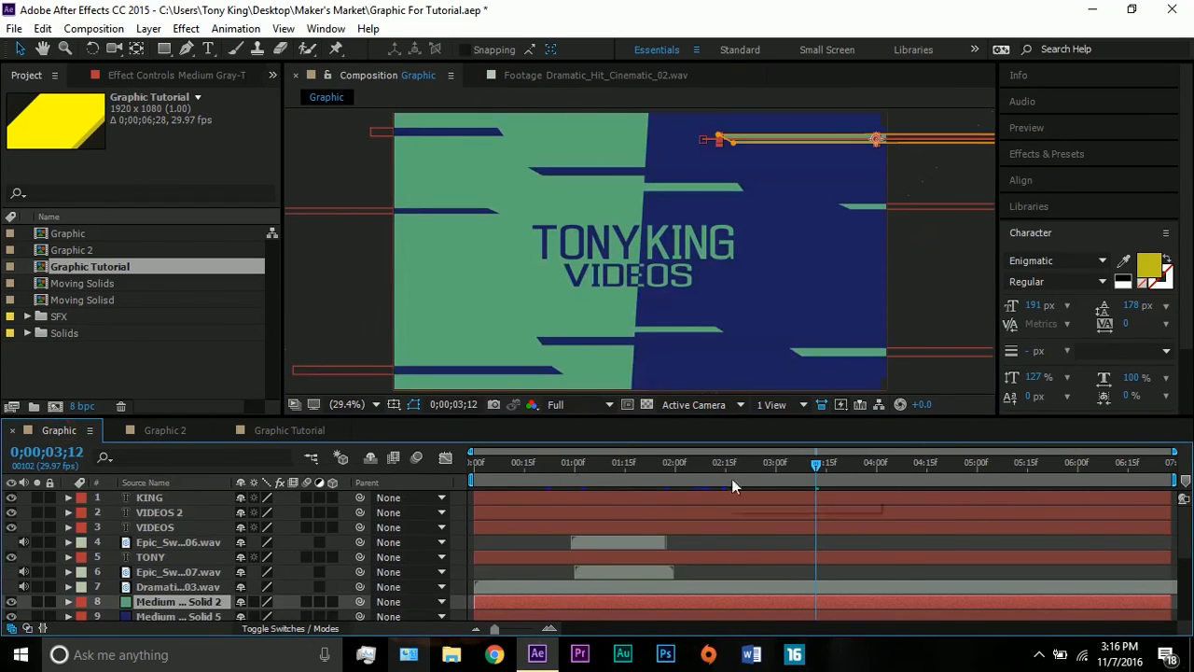
Jump to 2;18 in the Graphic comp and view layer 18's bar motion path.
{"action": "left_click", "coordinate": [737, 473]}
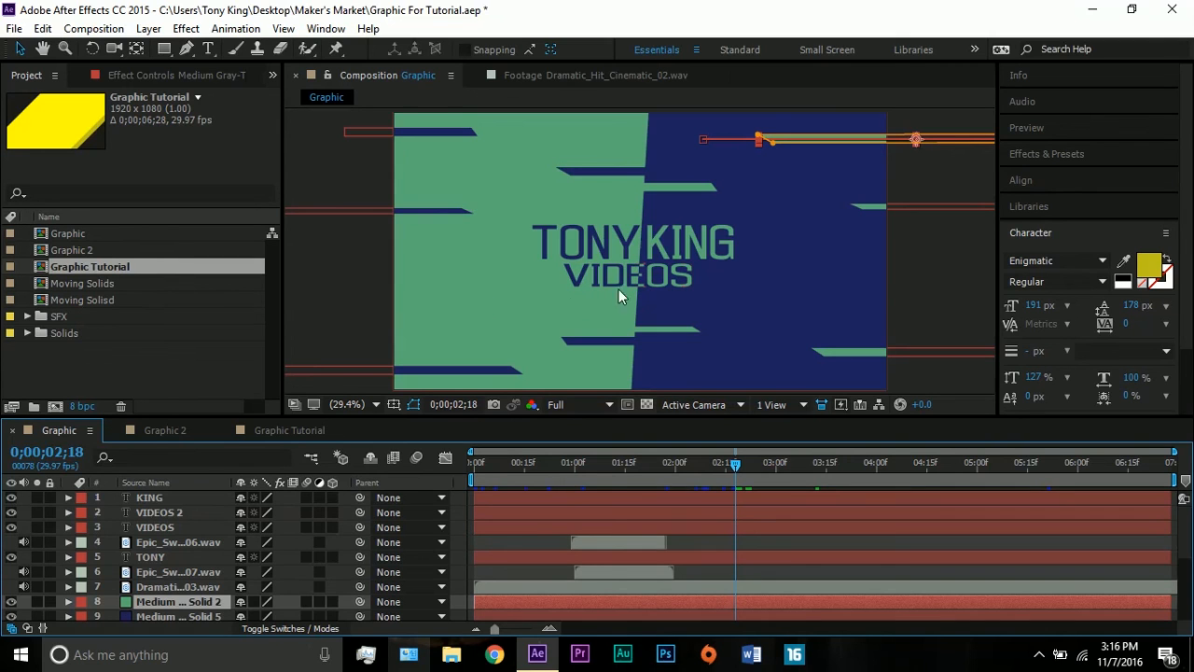
{"action": "scroll", "coordinate": [566, 273], "scroll_direction": "up", "scroll_amount": 4}
{"action": "scroll", "coordinate": [566, 272], "scroll_direction": "down", "scroll_amount": 4}
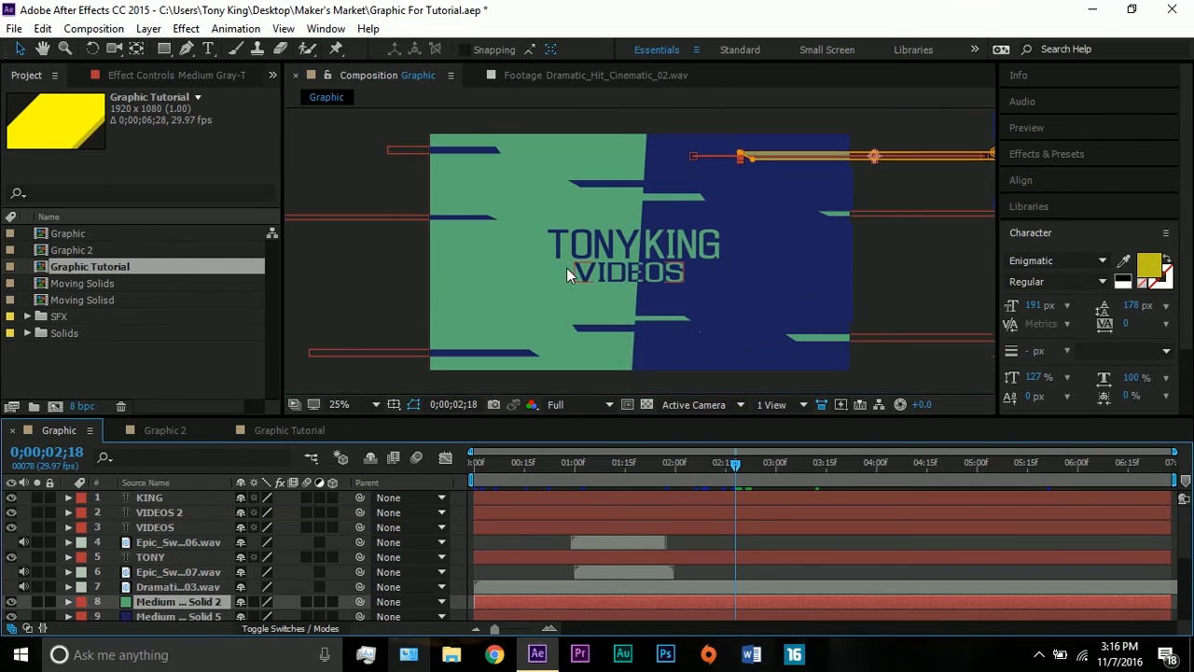
{"action": "scroll", "coordinate": [566, 268], "scroll_direction": "up", "scroll_amount": 3}
{"action": "scroll", "coordinate": [676, 247], "scroll_direction": "down", "scroll_amount": 3}
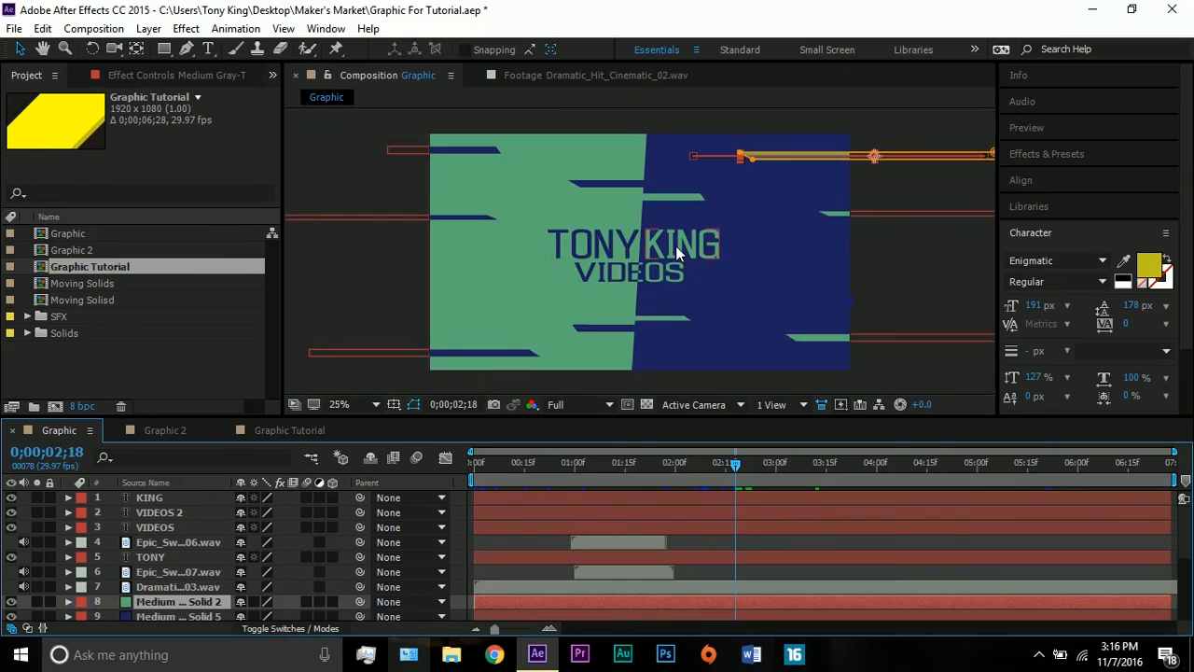
{"action": "left_click", "coordinate": [615, 173]}
{"action": "scroll", "coordinate": [196, 553], "scroll_direction": "down", "scroll_amount": 3}
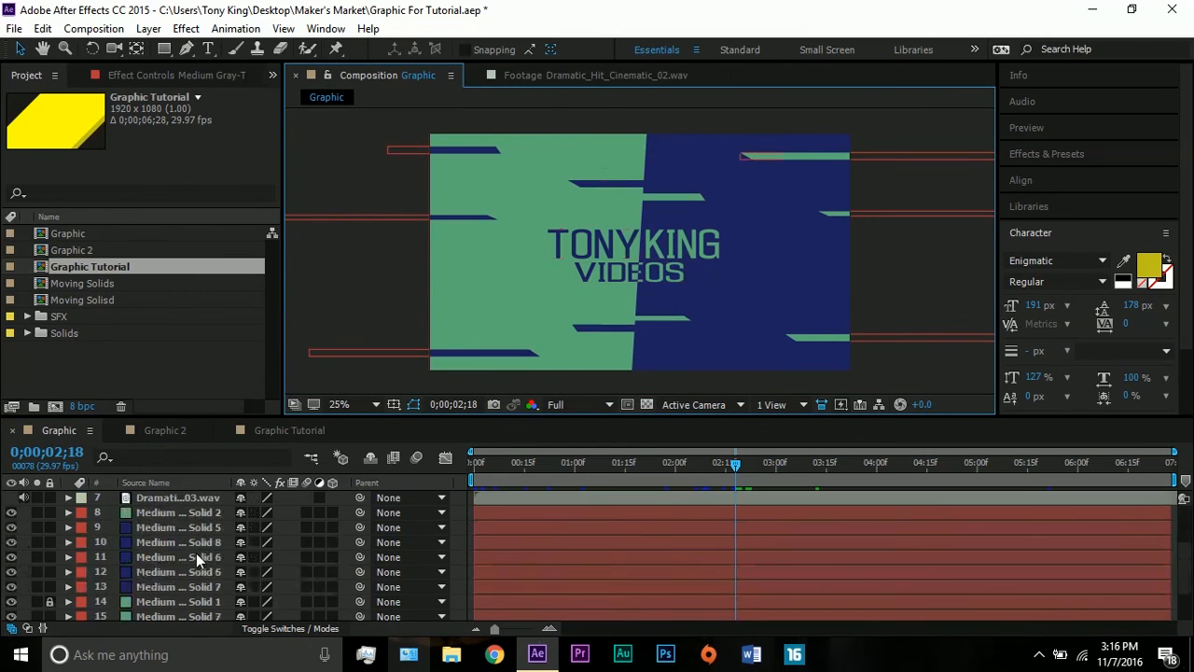
{"action": "scroll", "coordinate": [196, 549], "scroll_direction": "down", "scroll_amount": 2}
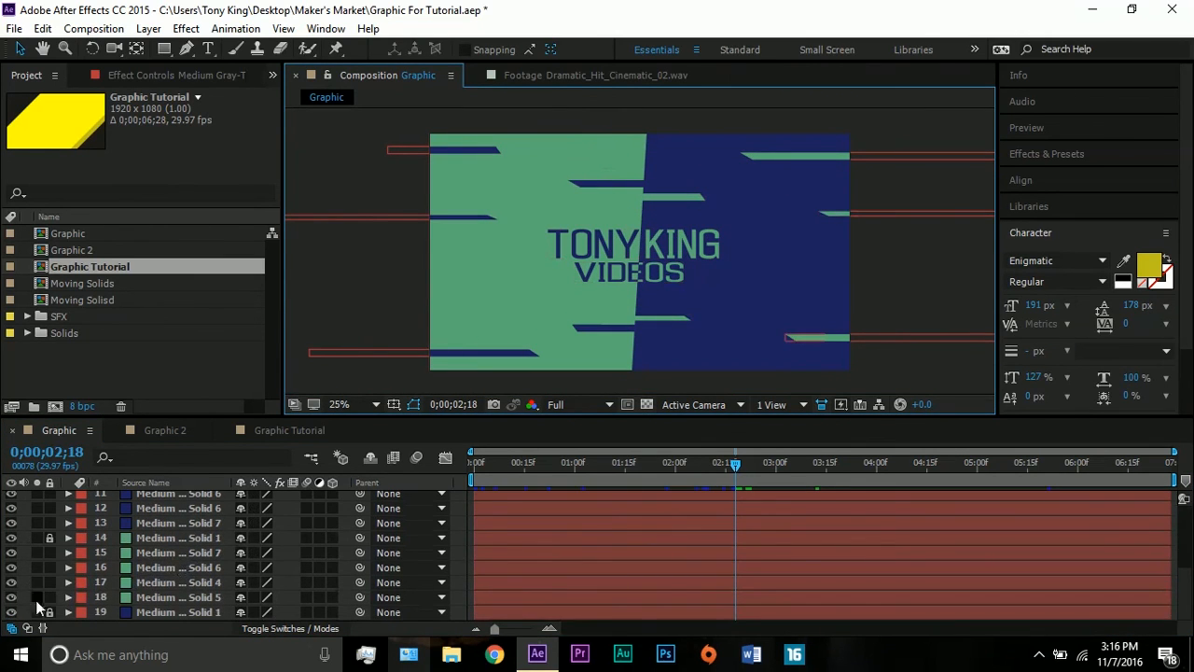
{"action": "left_click", "coordinate": [188, 597]}
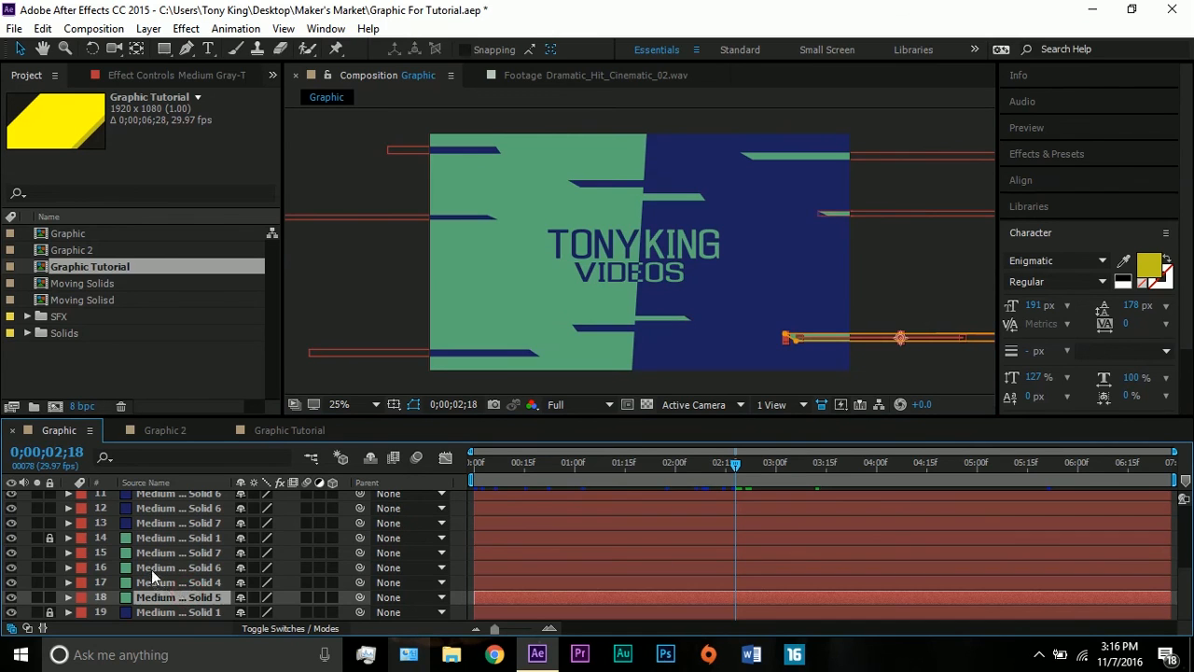
{"action": "left_click", "coordinate": [617, 300]}
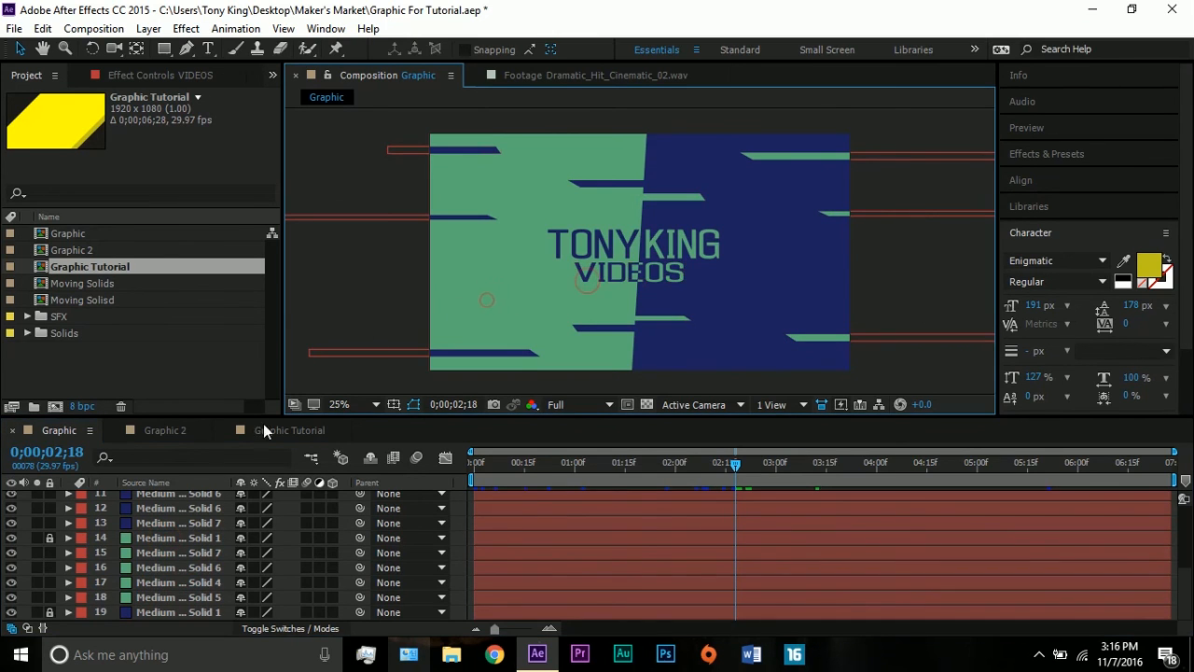
Unlock Medium Solid 1 layers 14 and 19 and inspect their skewed bar shapes.
{"action": "left_click", "coordinate": [153, 538]}
{"action": "left_click", "coordinate": [50, 537]}
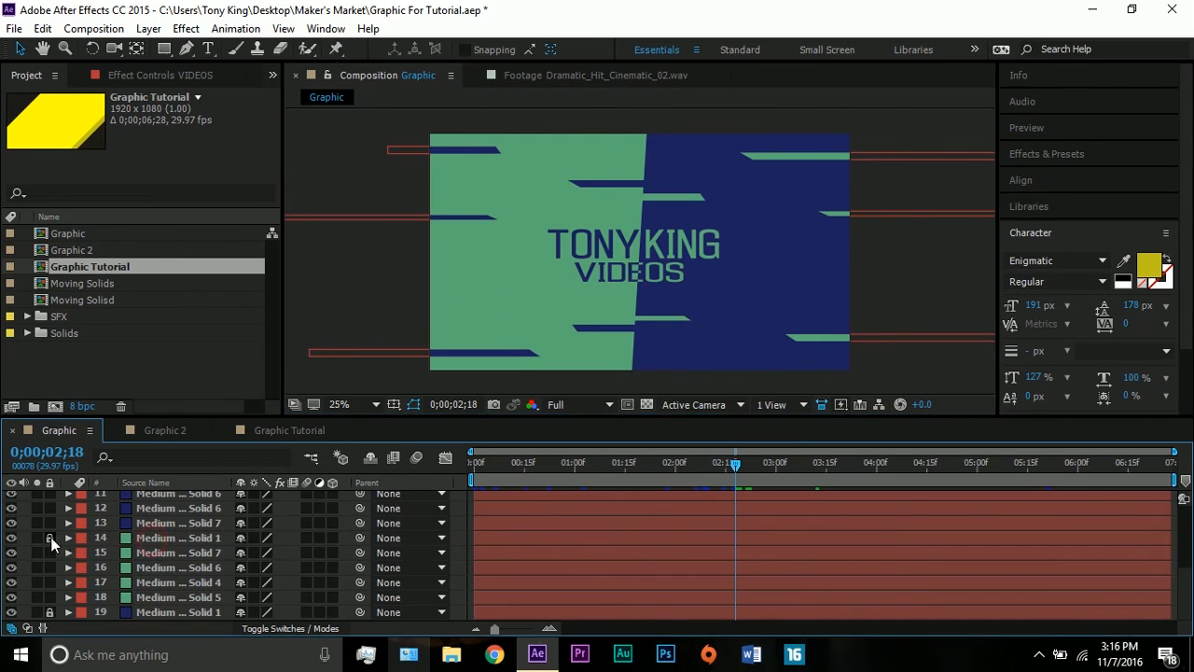
{"action": "left_click", "coordinate": [158, 537]}
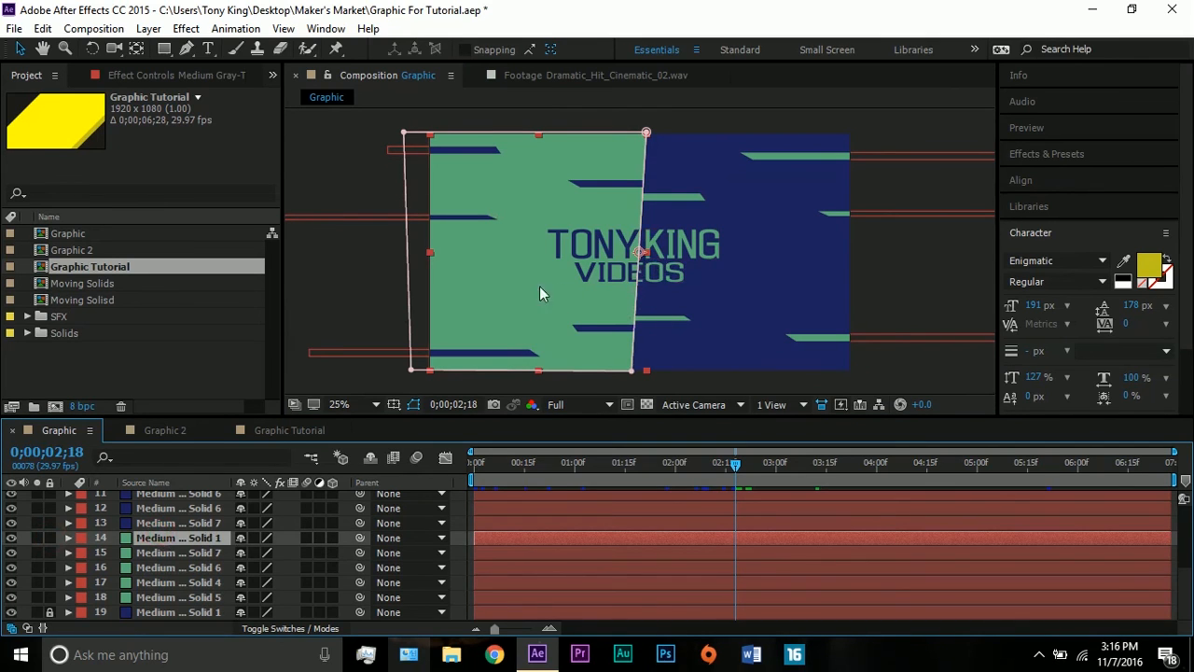
{"action": "left_click", "coordinate": [49, 612]}
{"action": "left_click", "coordinate": [177, 612]}
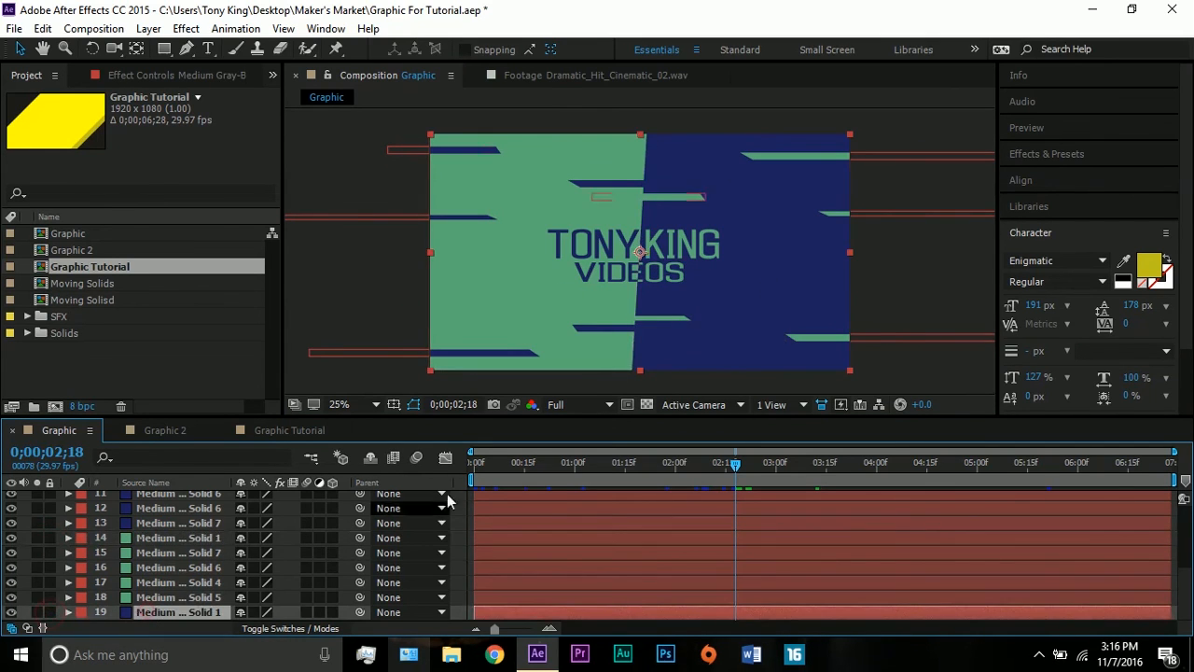
{"action": "left_click", "coordinate": [176, 543]}
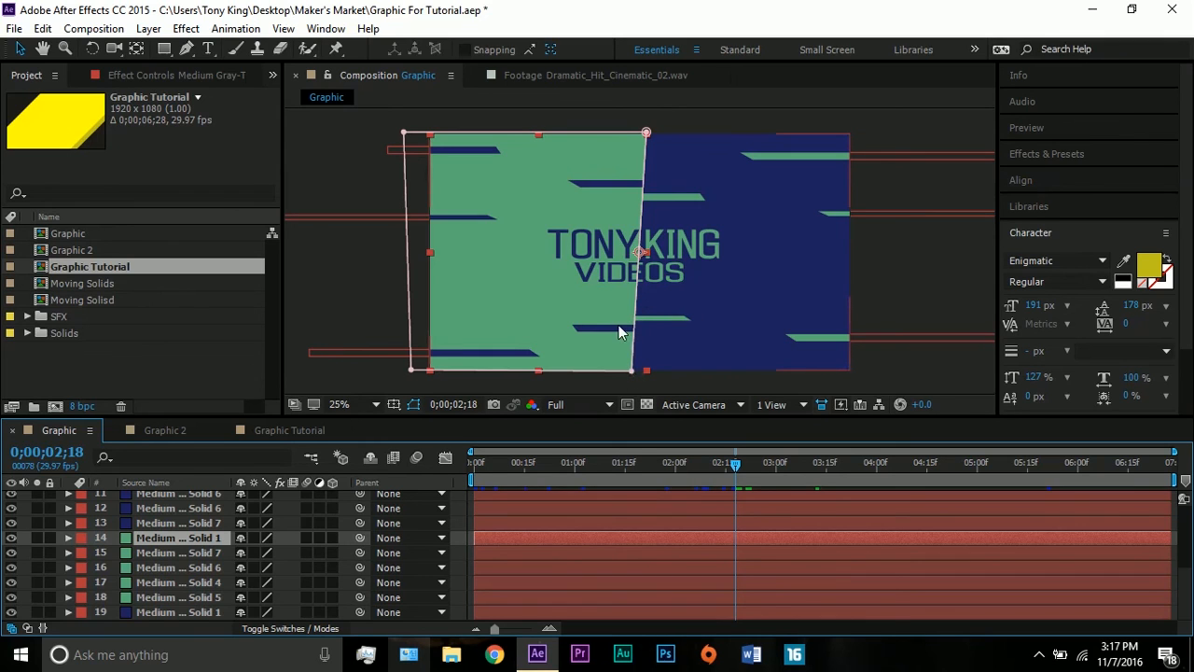
Compare the bar motion paths of layers 15, 16, 18 and 19, then rewind to 0;00;01;04.
{"action": "left_click", "coordinate": [153, 555]}
{"action": "left_click", "coordinate": [155, 567]}
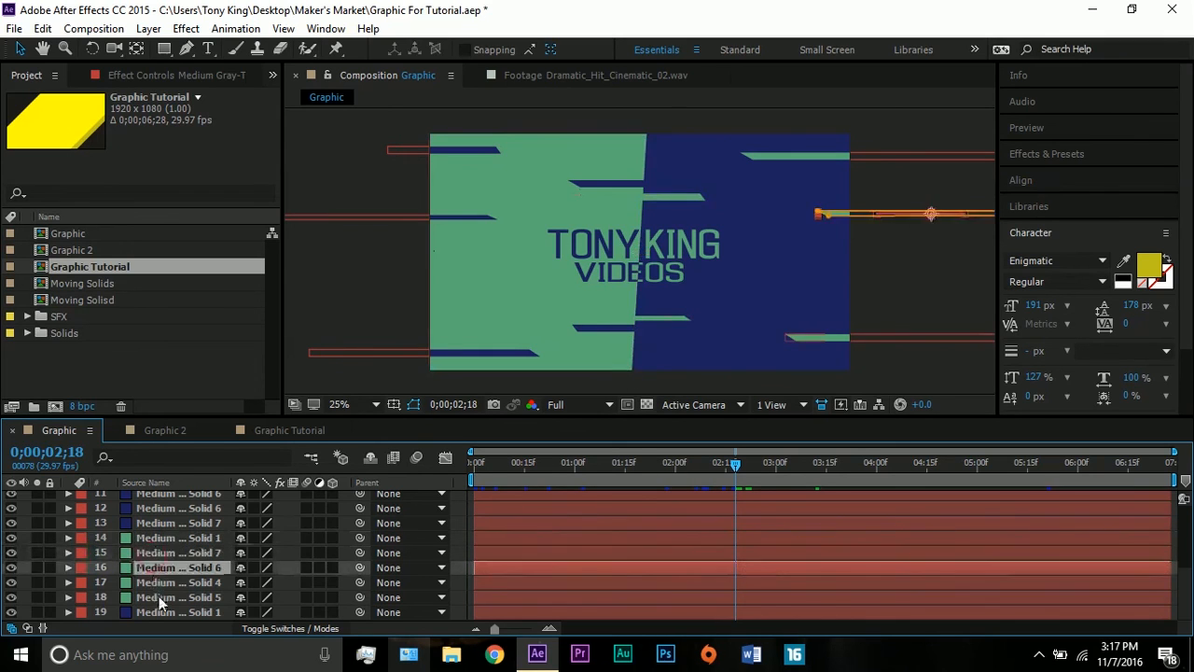
{"action": "left_click", "coordinate": [158, 596]}
{"action": "left_click", "coordinate": [158, 609]}
{"action": "left_click", "coordinate": [159, 594]}
{"action": "left_click", "coordinate": [159, 562]}
{"action": "left_click", "coordinate": [157, 552]}
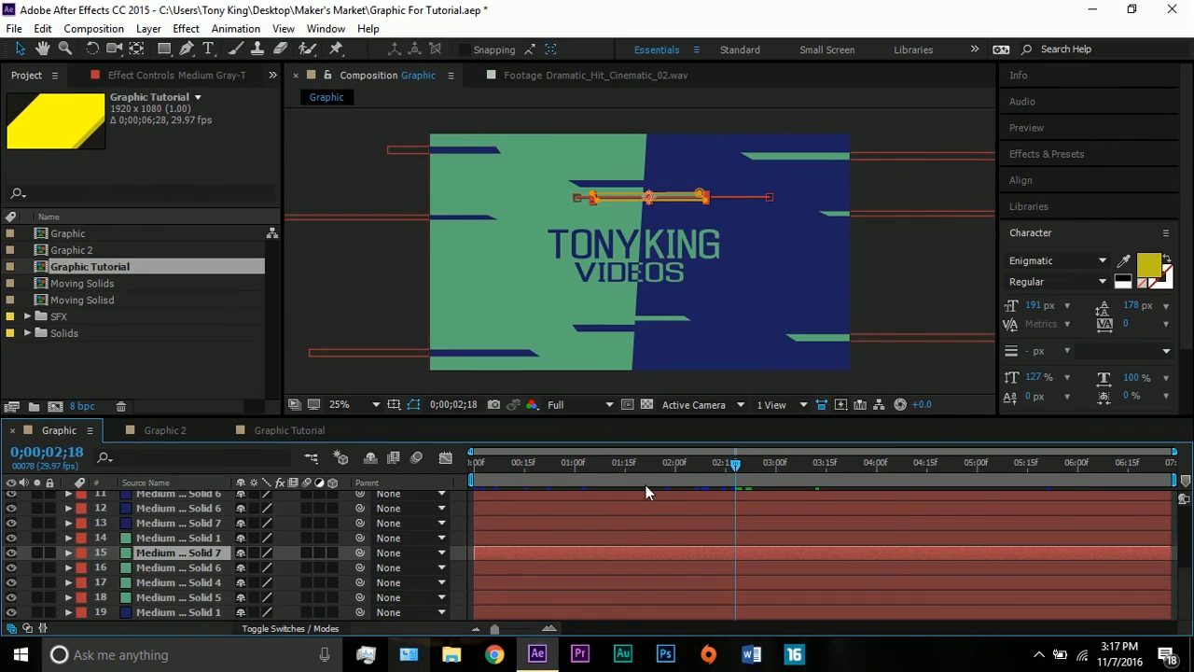
{"action": "left_click_drag", "start_coordinate": [645, 485], "coordinate": [588, 479]}
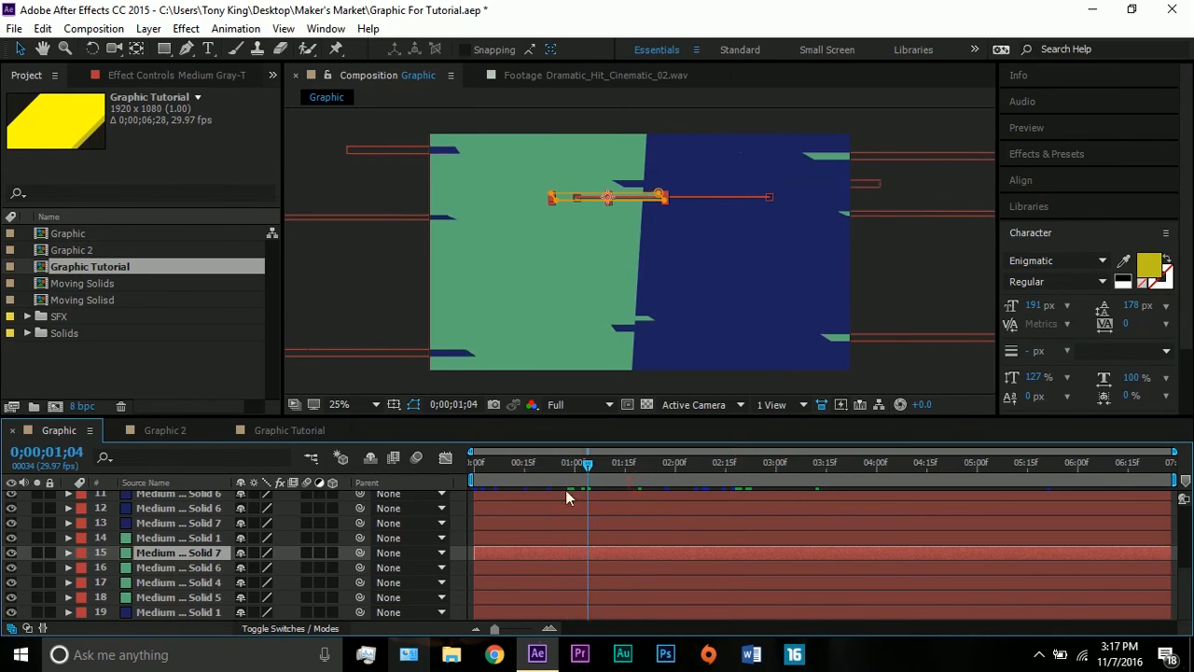
Select the KING text layer and preview its wipe from about 0;00;01;20.
{"action": "scroll", "coordinate": [572, 555], "scroll_direction": "up", "scroll_amount": 5}
{"action": "left_click", "coordinate": [592, 525]}
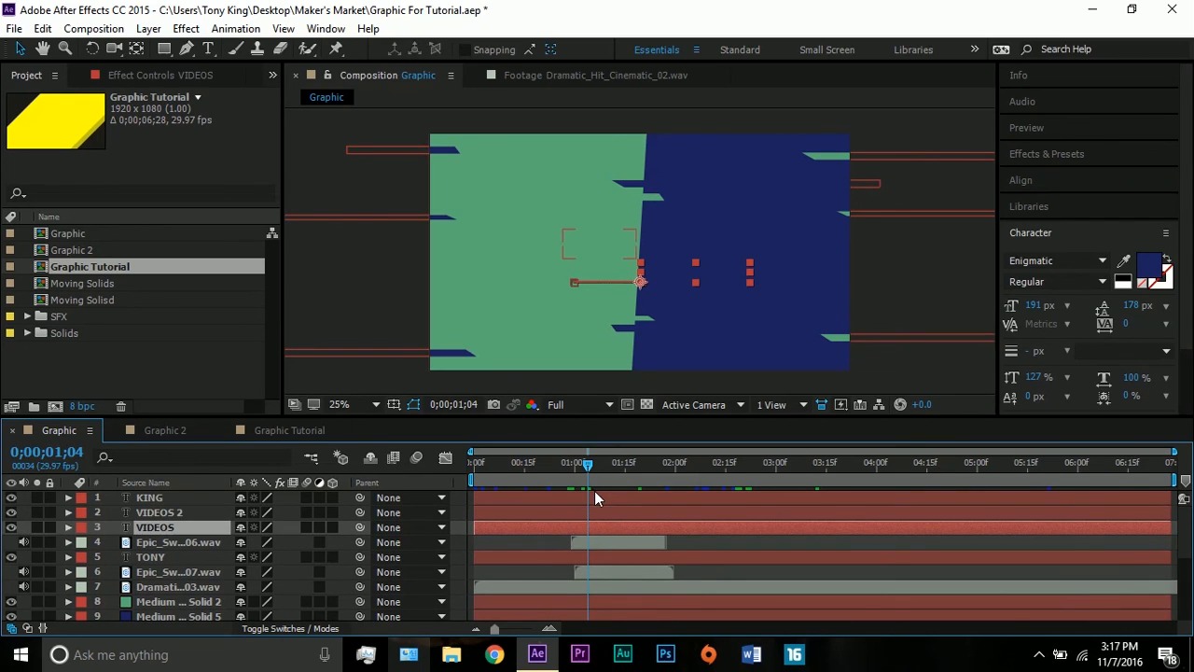
{"action": "left_click", "coordinate": [594, 495]}
{"action": "left_click_drag", "start_coordinate": [605, 479], "coordinate": [718, 478]}
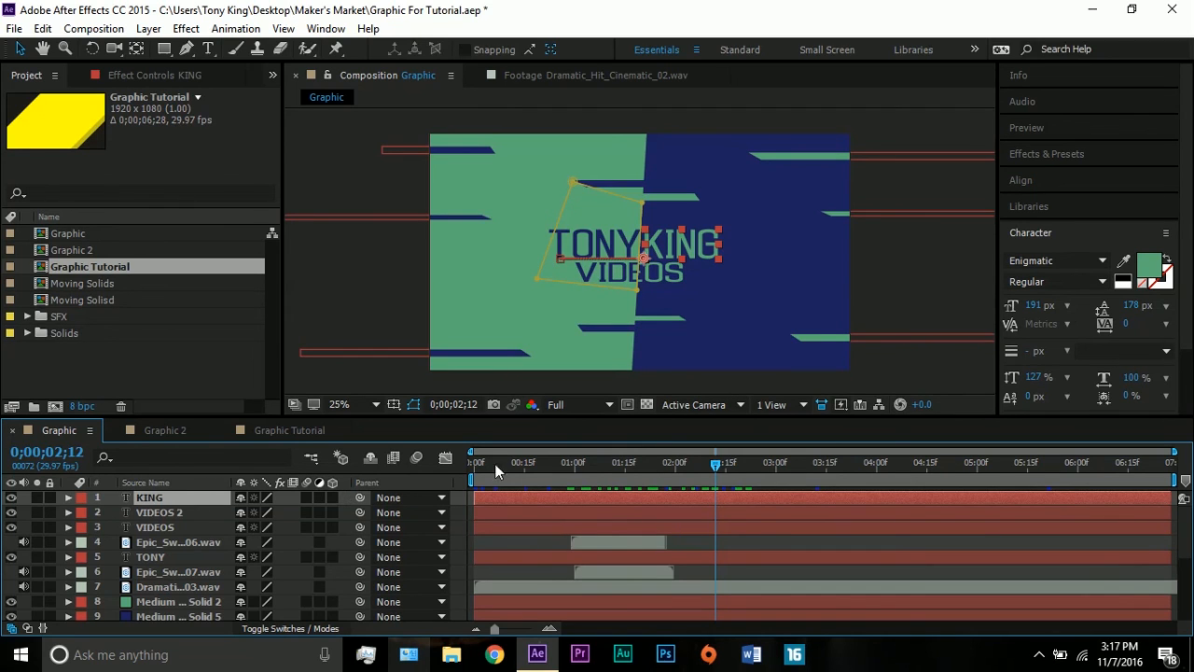
{"action": "left_click", "coordinate": [617, 469]}
{"action": "key", "text": "space"}
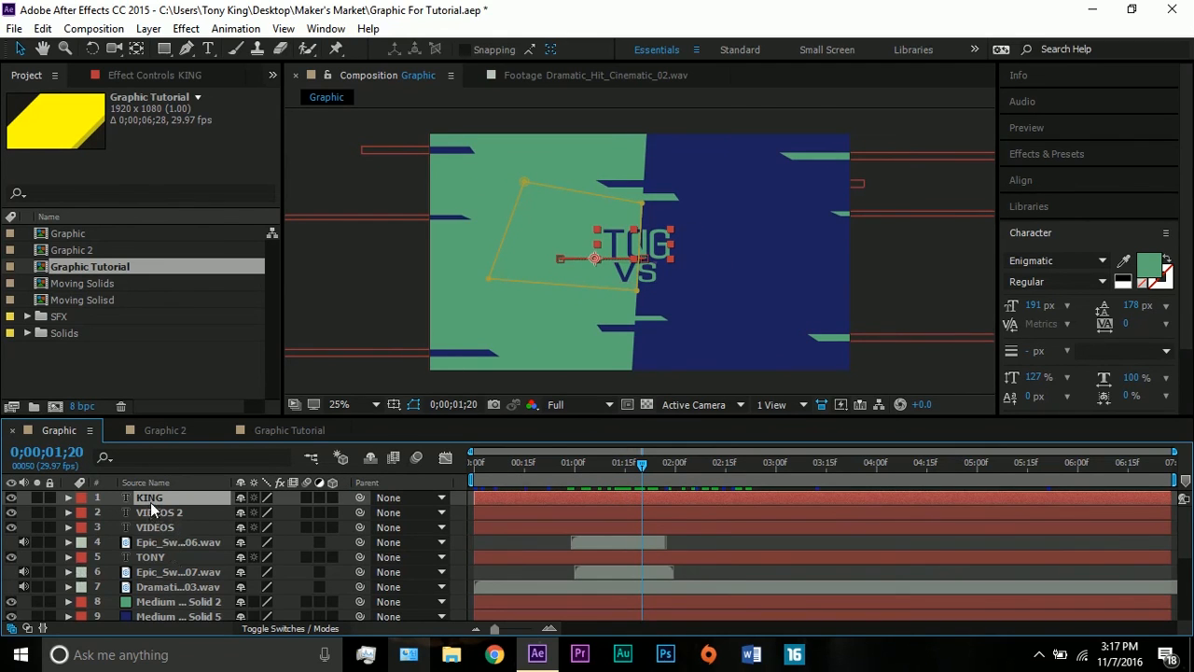
Raise the KING layer's Mask 1 opacity from 80% to 100% and scrub through the wipe.
{"action": "key", "text": "m"}
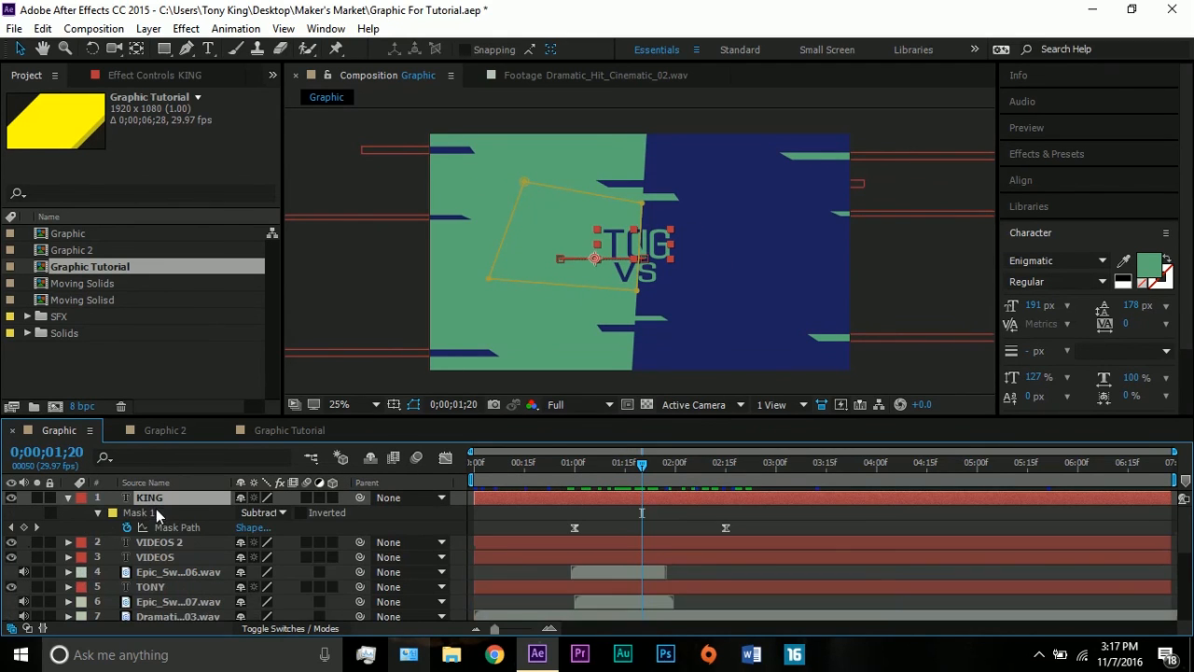
{"action": "left_click", "coordinate": [98, 513]}
{"action": "left_click", "coordinate": [98, 512]}
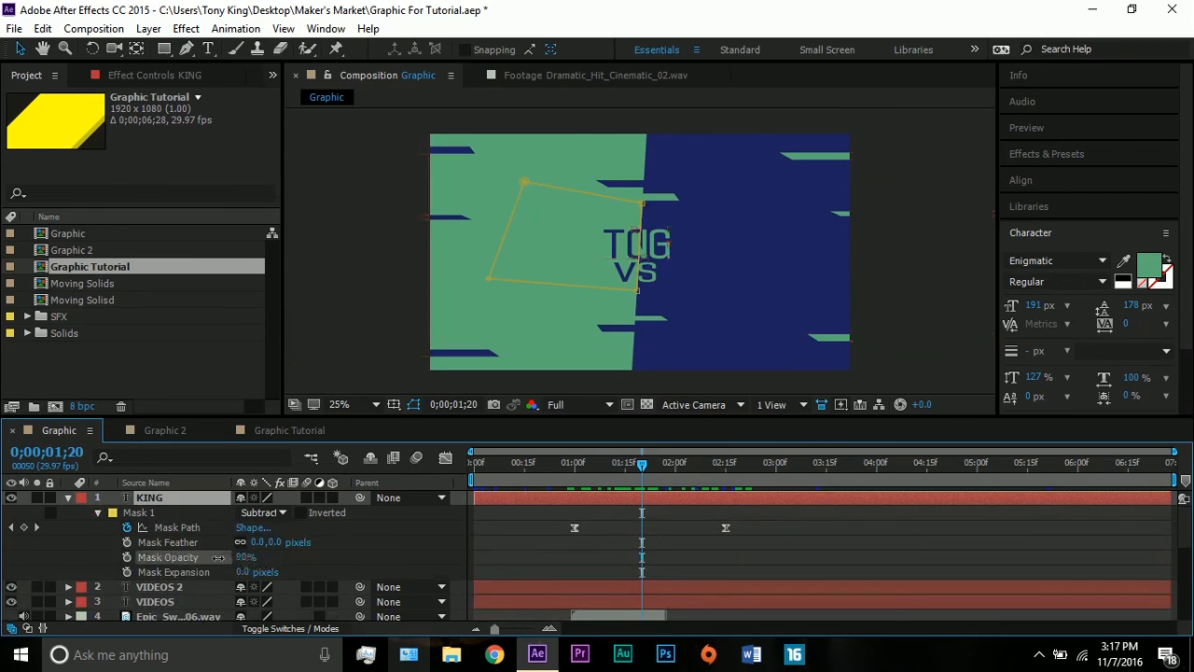
{"action": "left_click_drag", "start_coordinate": [217, 557], "coordinate": [362, 558]}
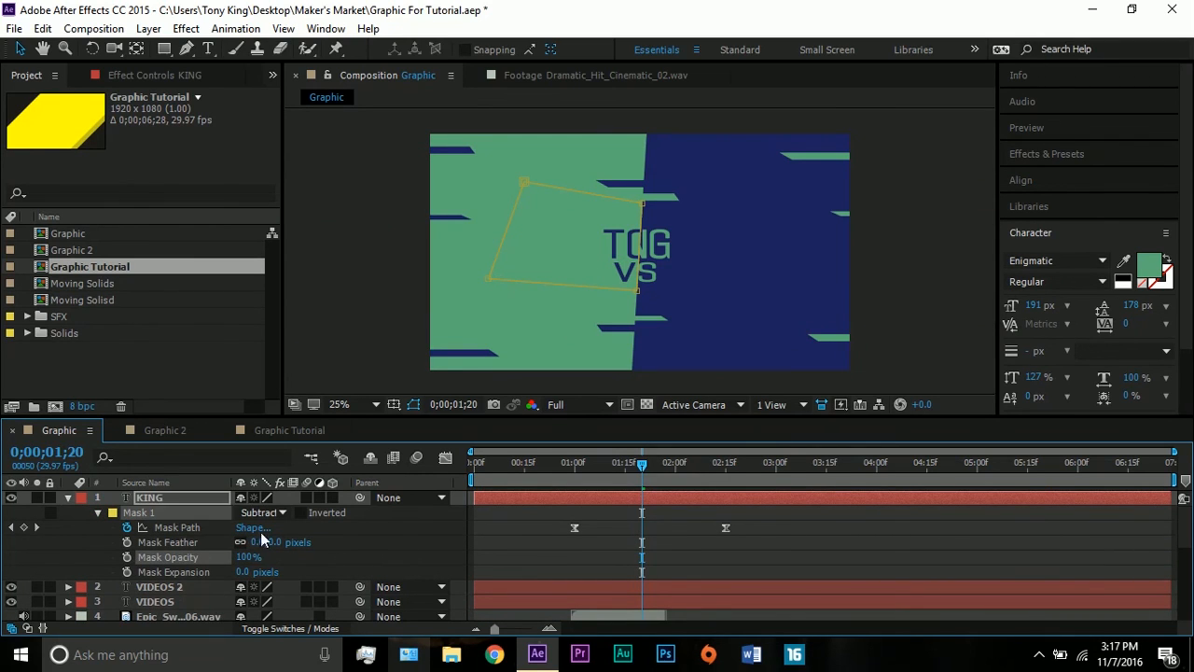
{"action": "left_click", "coordinate": [68, 498]}
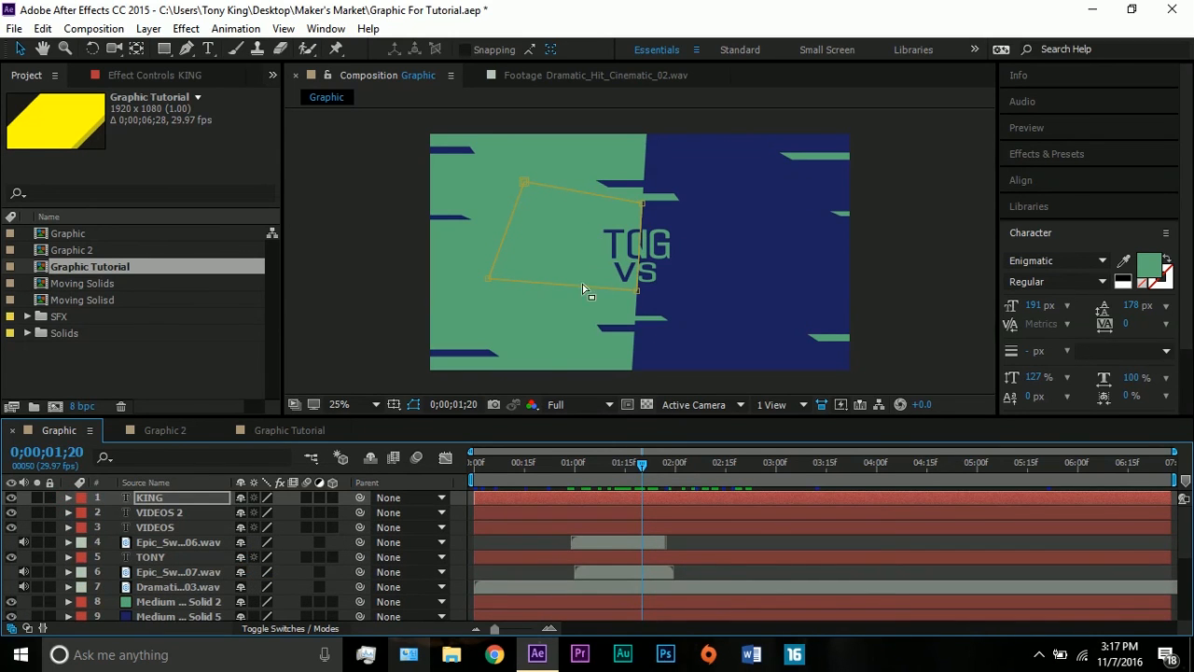
{"action": "left_click_drag", "start_coordinate": [653, 463], "coordinate": [699, 464]}
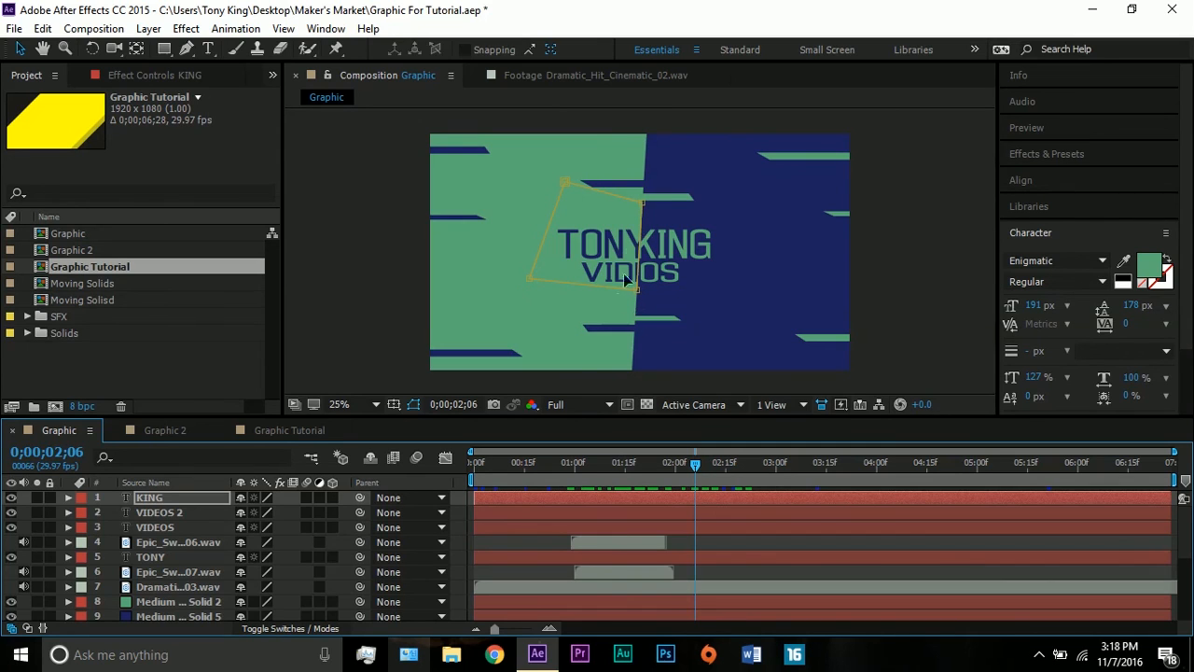
{"action": "left_click_drag", "start_coordinate": [698, 467], "coordinate": [788, 469]}
Select the VIDEOS and VIDEOS 2 text layers to inspect their reveal.
{"action": "left_click", "coordinate": [907, 271]}
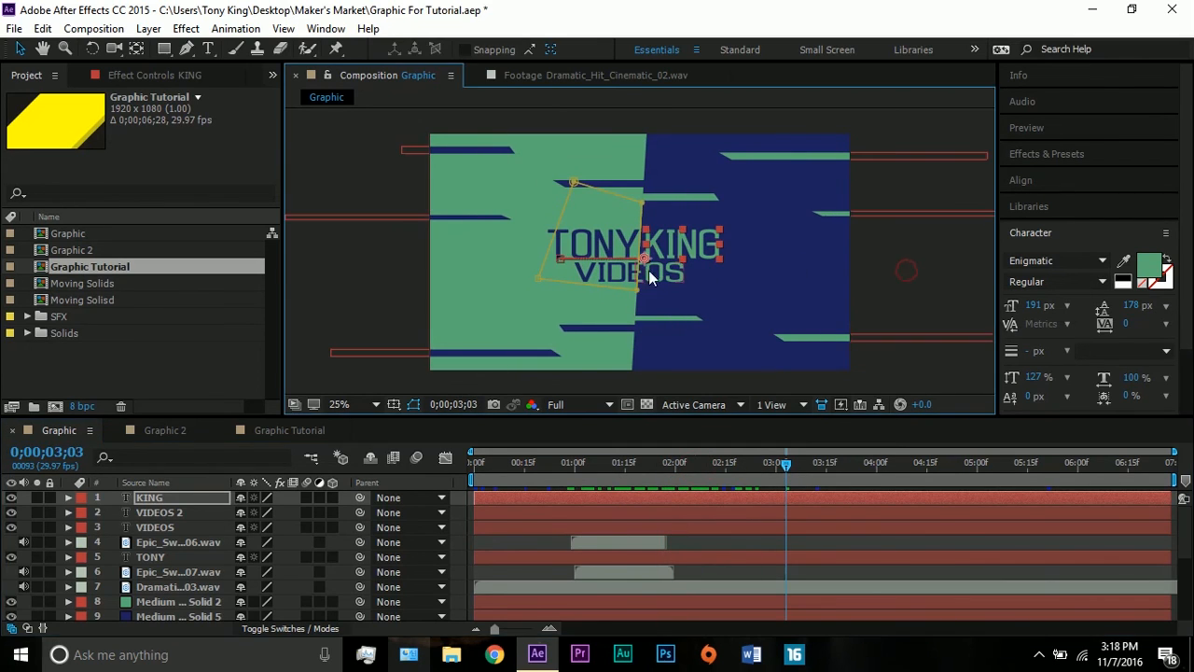
{"action": "left_click", "coordinate": [330, 293]}
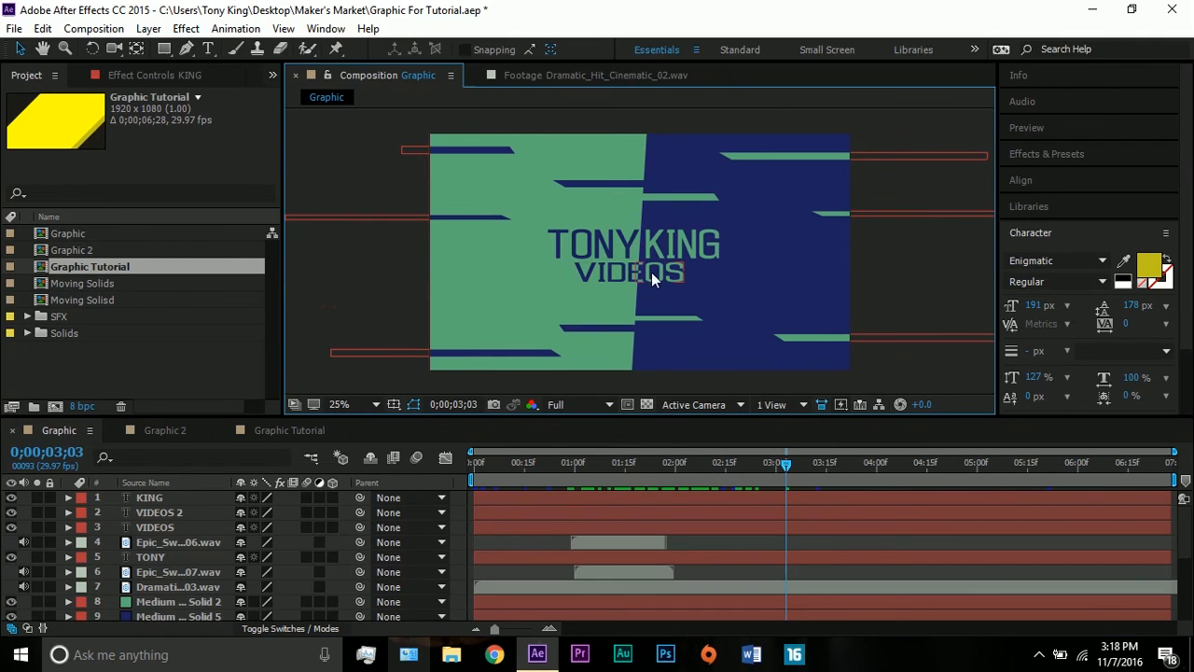
{"action": "left_click", "coordinate": [660, 272]}
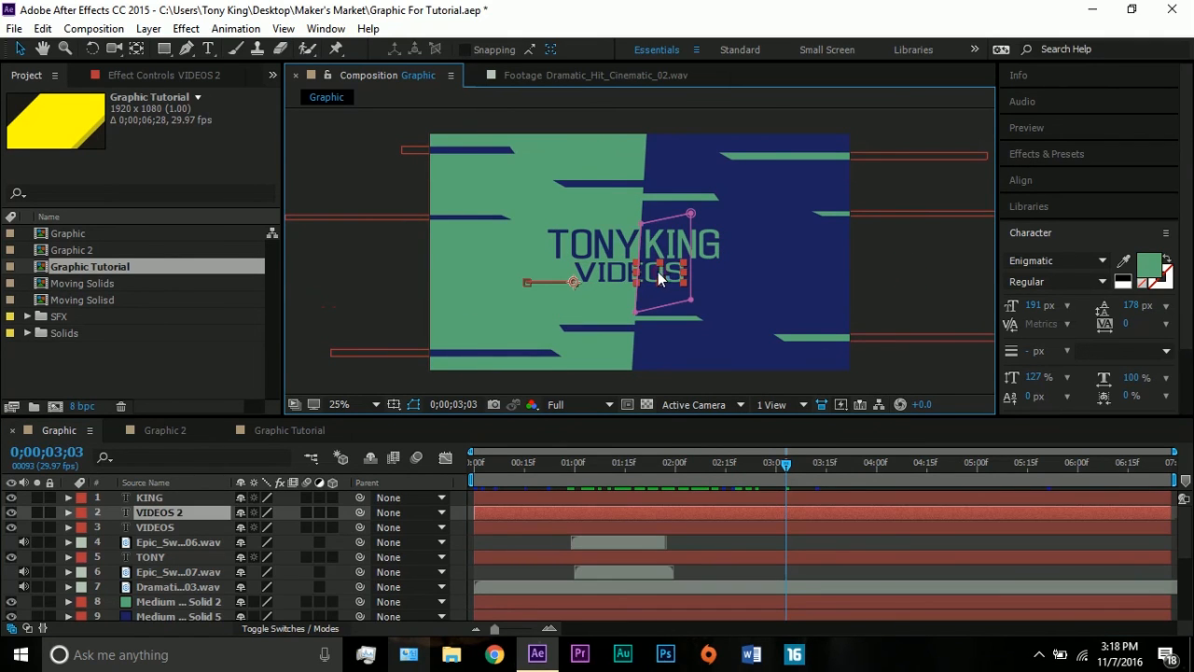
{"action": "left_click", "coordinate": [603, 277]}
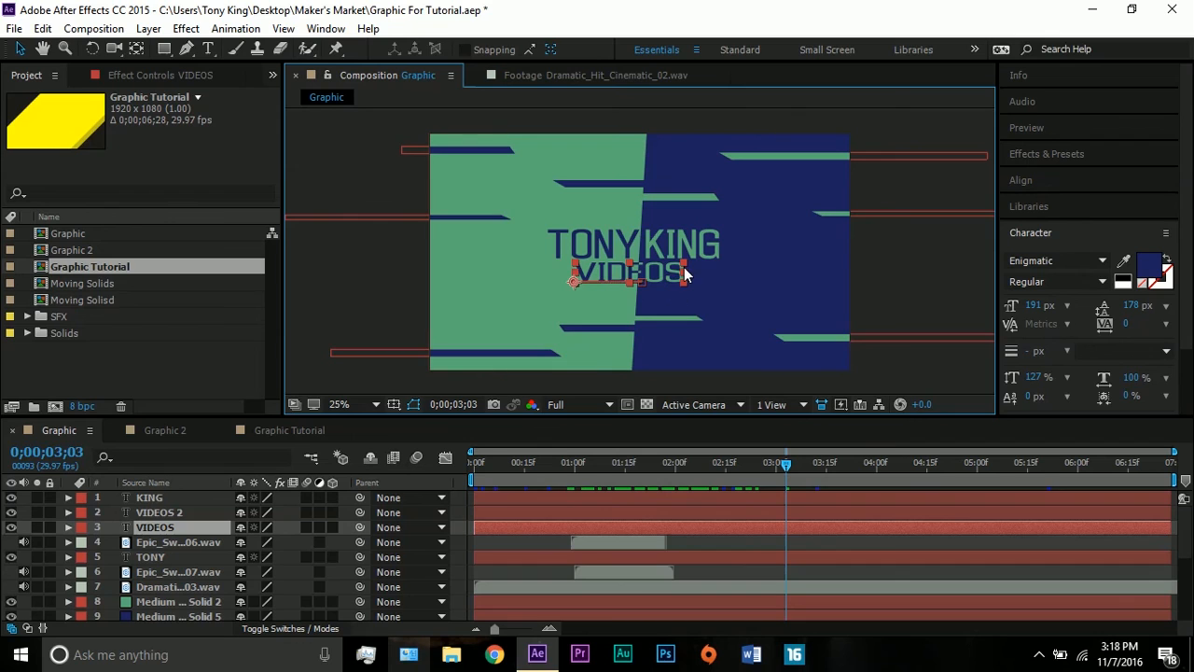
{"action": "left_click", "coordinate": [600, 513]}
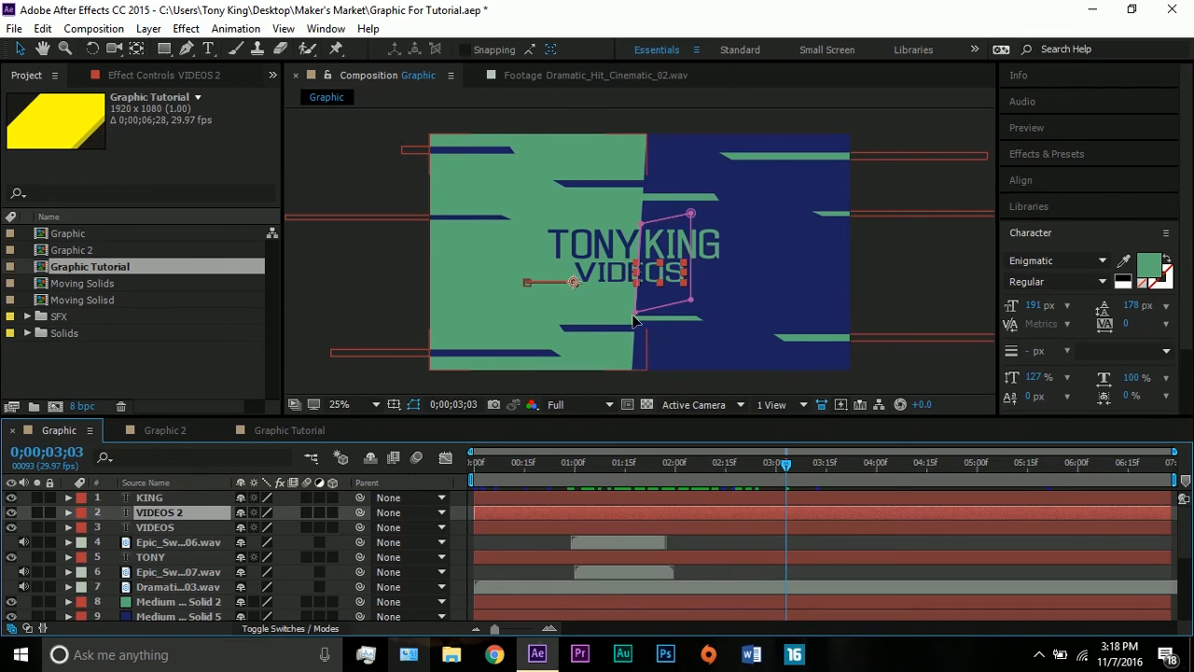
Play the text reveal from 0;00;00;29, then bring up the Graphic Tutorial comp.
{"action": "left_click", "coordinate": [569, 476]}
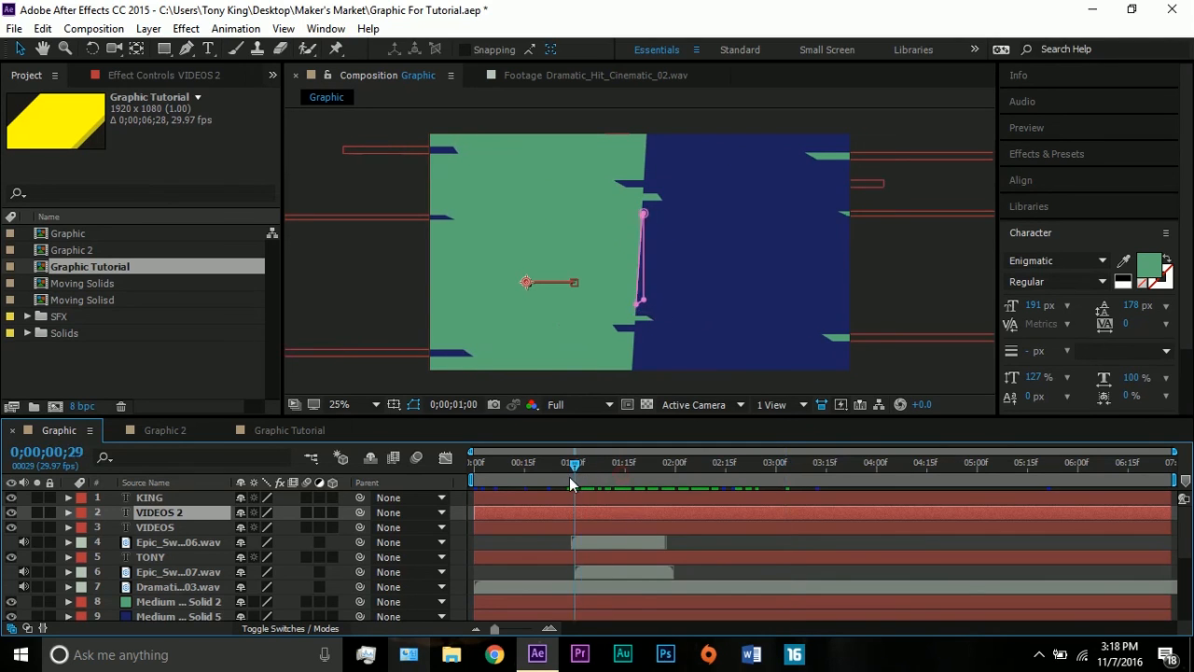
{"action": "key", "text": "space"}
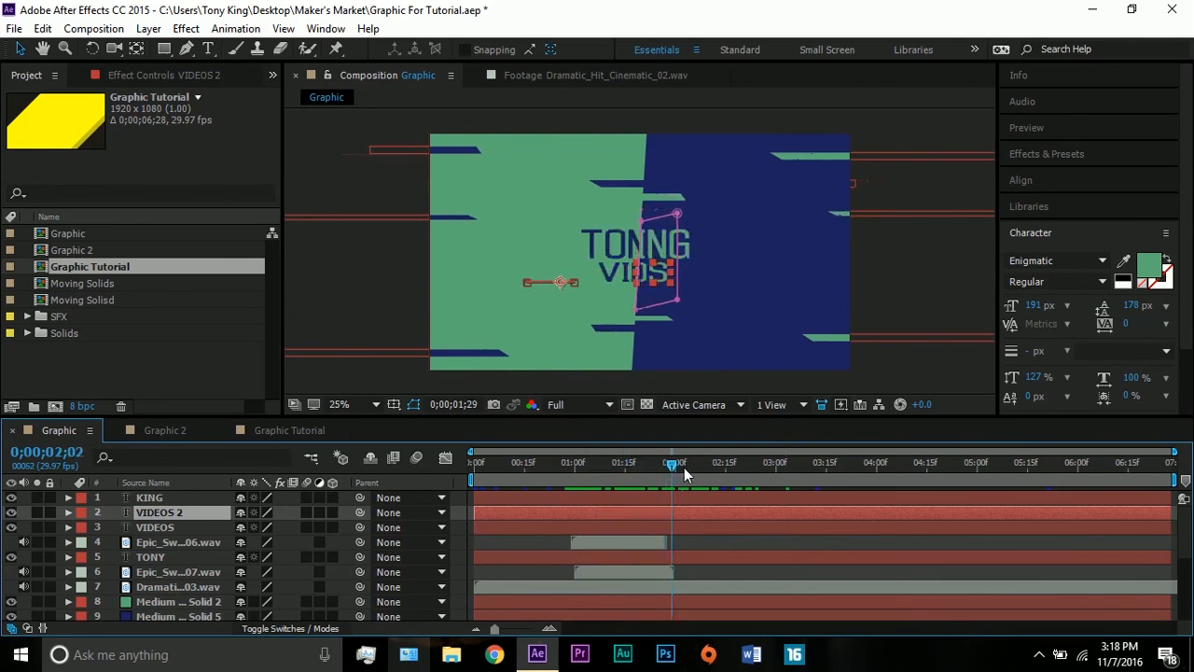
{"action": "left_click_drag", "start_coordinate": [734, 464], "coordinate": [772, 464]}
{"action": "left_click", "coordinate": [731, 547]}
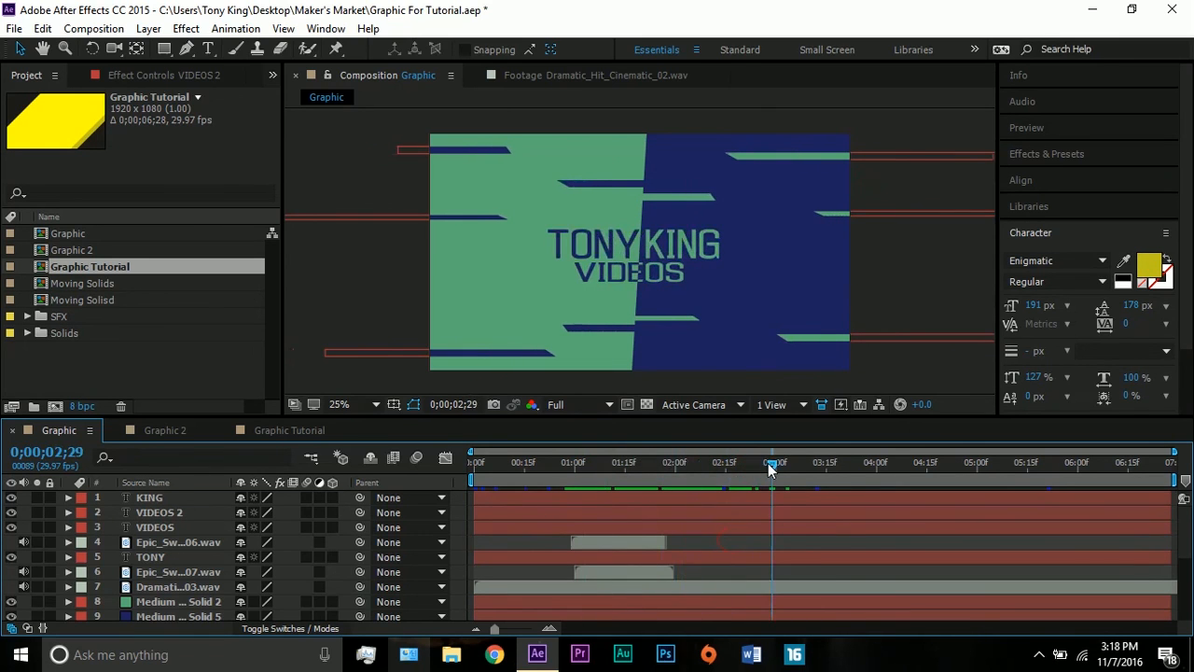
{"action": "left_click", "coordinate": [303, 430]}
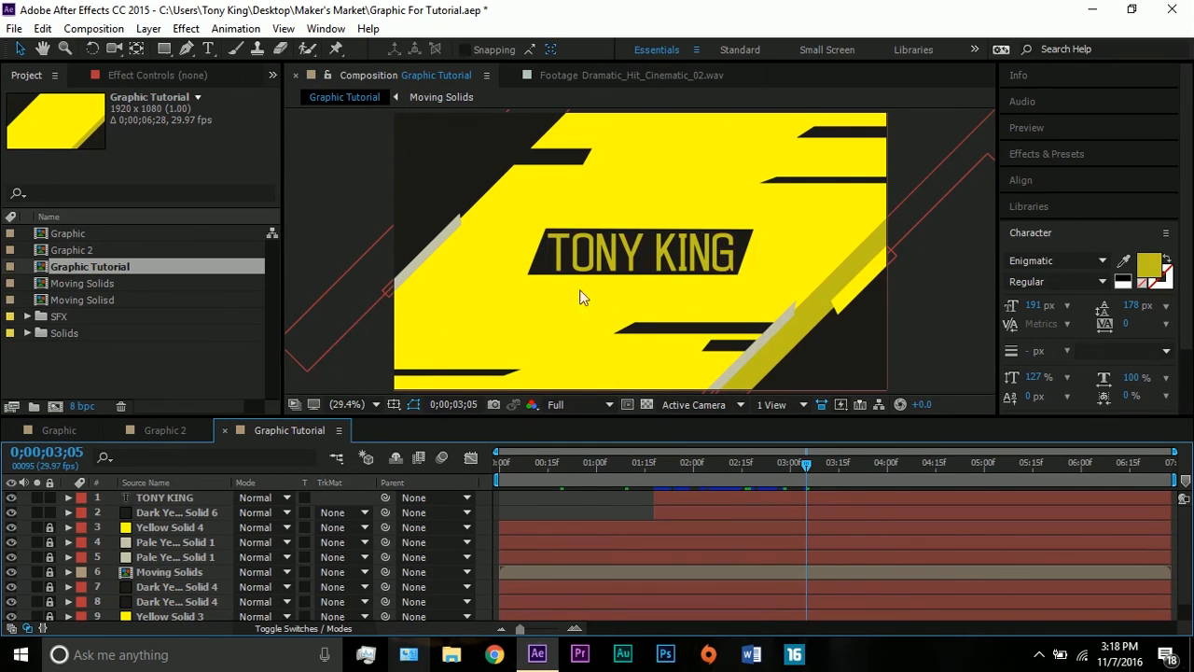
Scrub the Graphic 2 comp's yellow TONY KING animation to 0;00;04;07, then return to Graphic.
{"action": "left_click", "coordinate": [176, 428]}
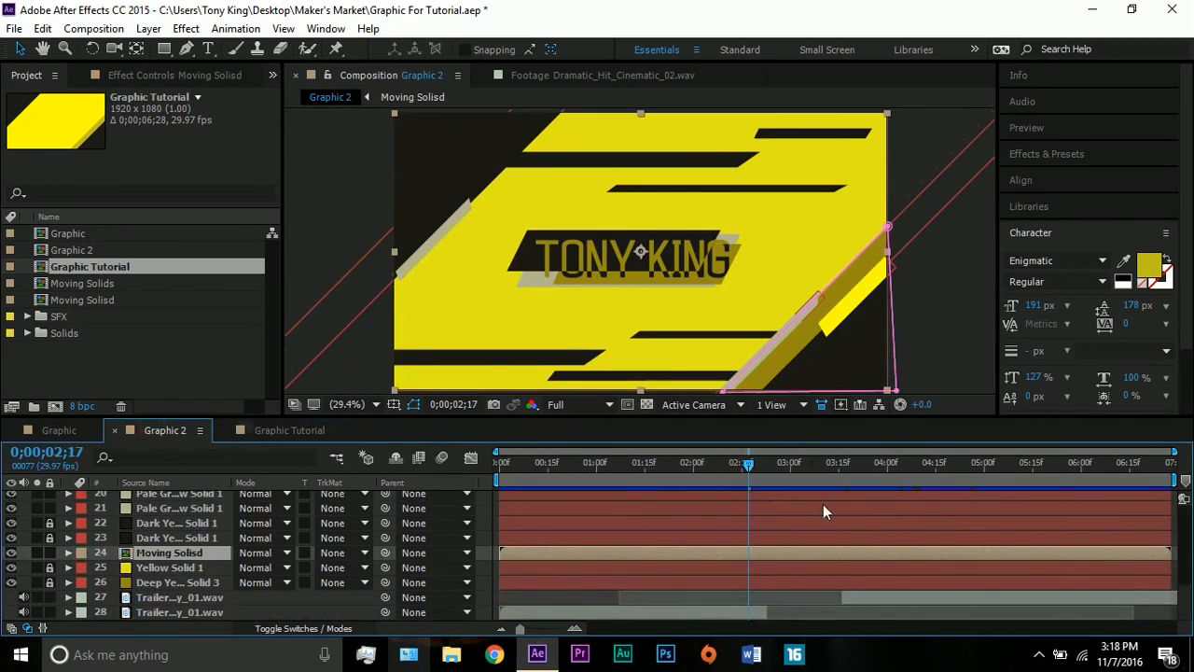
{"action": "left_click_drag", "start_coordinate": [792, 472], "coordinate": [910, 469]}
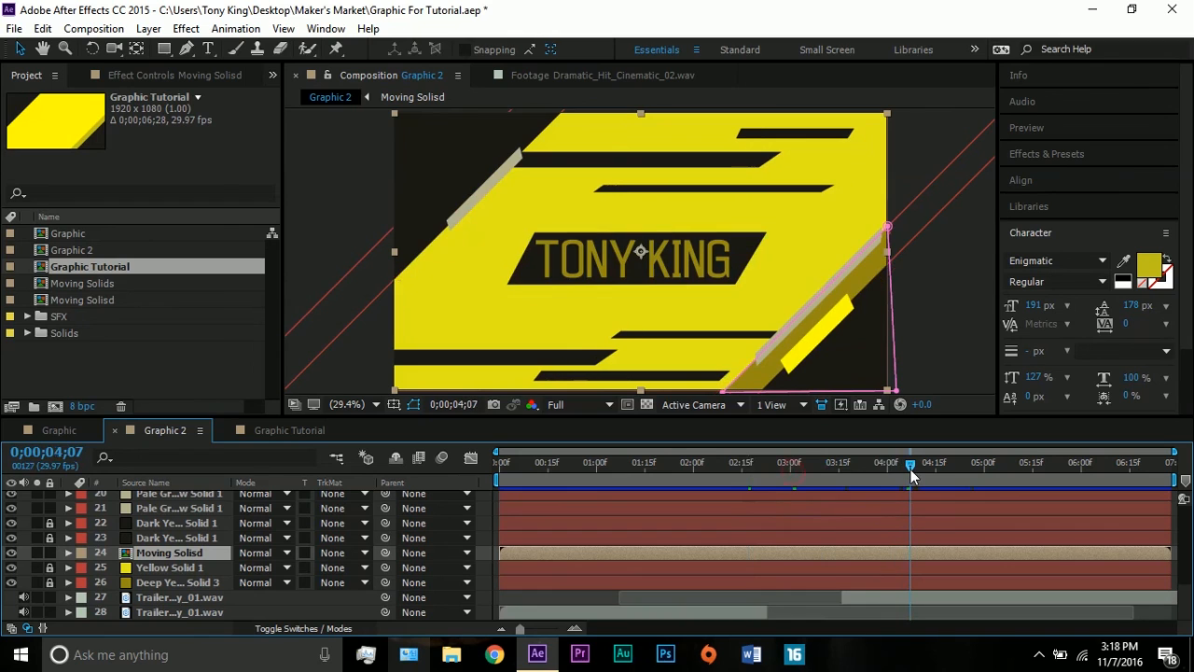
{"action": "left_click", "coordinate": [61, 429]}
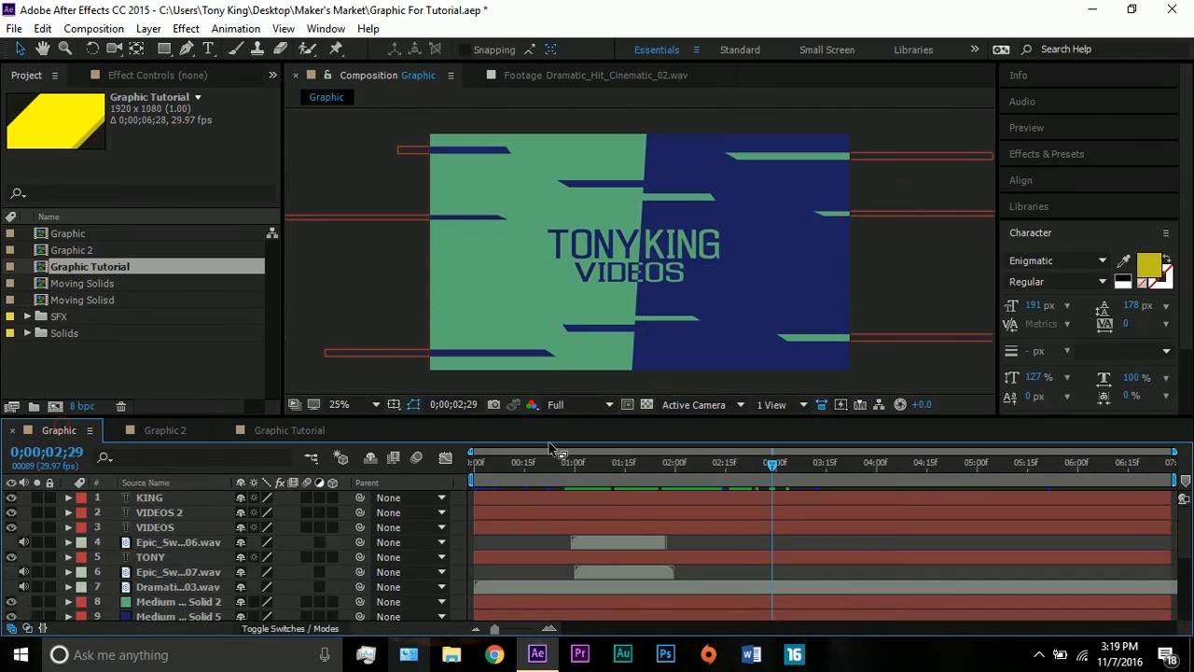